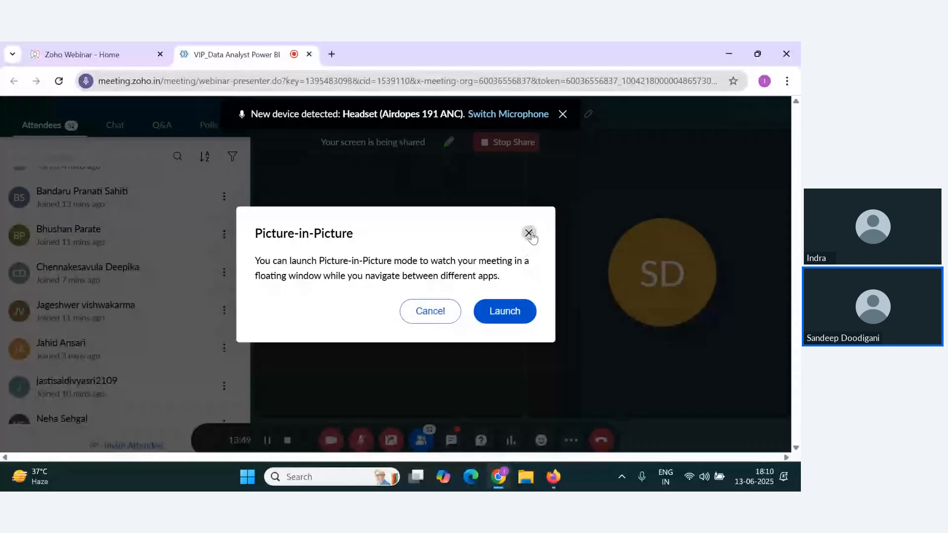
Step: Set the webinar microphone to Headset (Airdopes 191 ANC) with Default - Headphones (Airdopes 191 ANC) as speaker, and unmute the microphone
{"action": "left_click", "coordinate": [529, 235]}
{"action": "left_click", "coordinate": [571, 440]}
{"action": "left_click", "coordinate": [627, 409]}
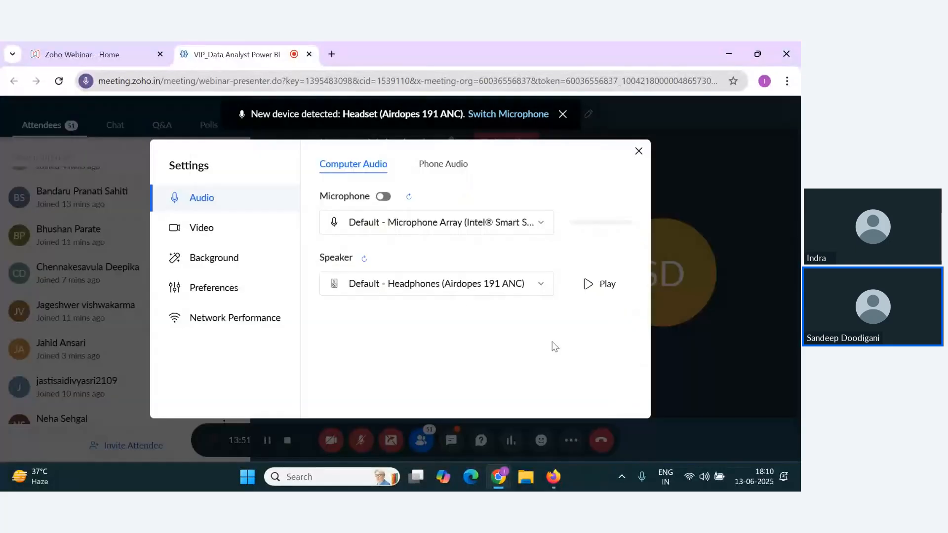
{"action": "left_click", "coordinate": [443, 228]}
{"action": "left_click", "coordinate": [431, 274]}
{"action": "left_click", "coordinate": [429, 285]}
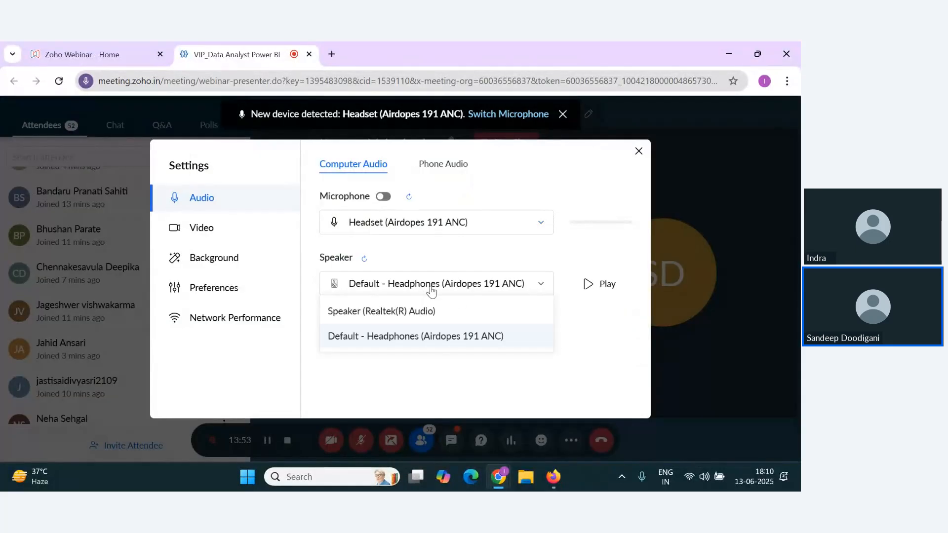
{"action": "left_click", "coordinate": [429, 337]}
{"action": "left_click", "coordinate": [639, 151]}
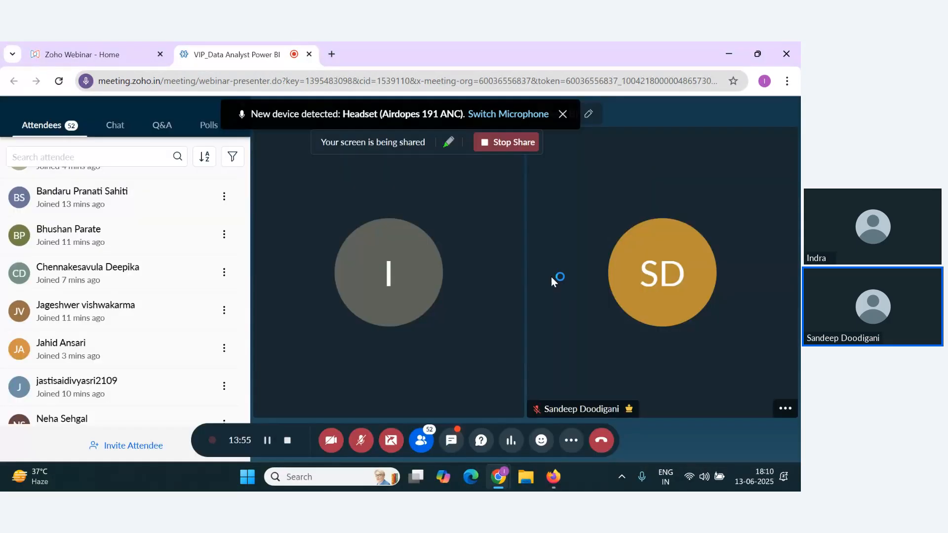
{"action": "left_click", "coordinate": [361, 441]}
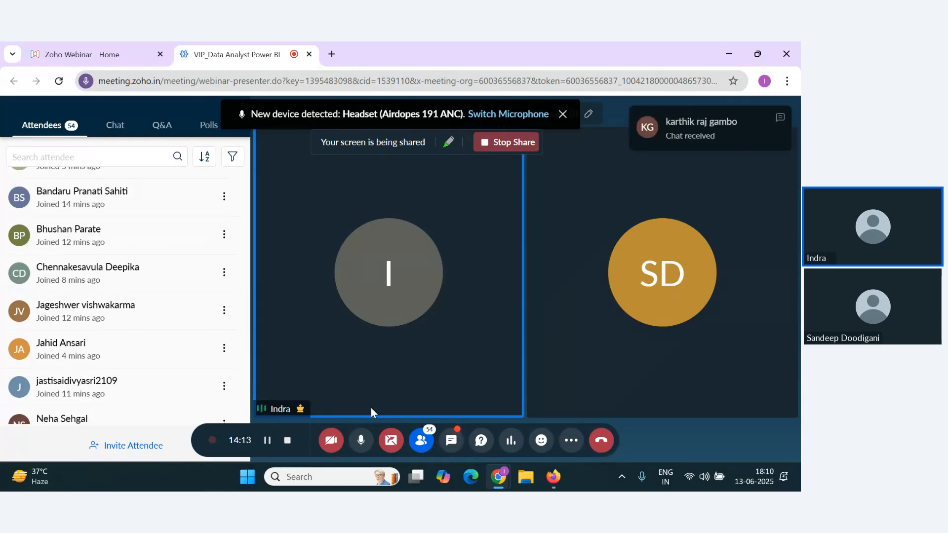
Step: Check the webinar's Q&A and read the chat messages sent to everyone
{"action": "left_click", "coordinate": [162, 125]}
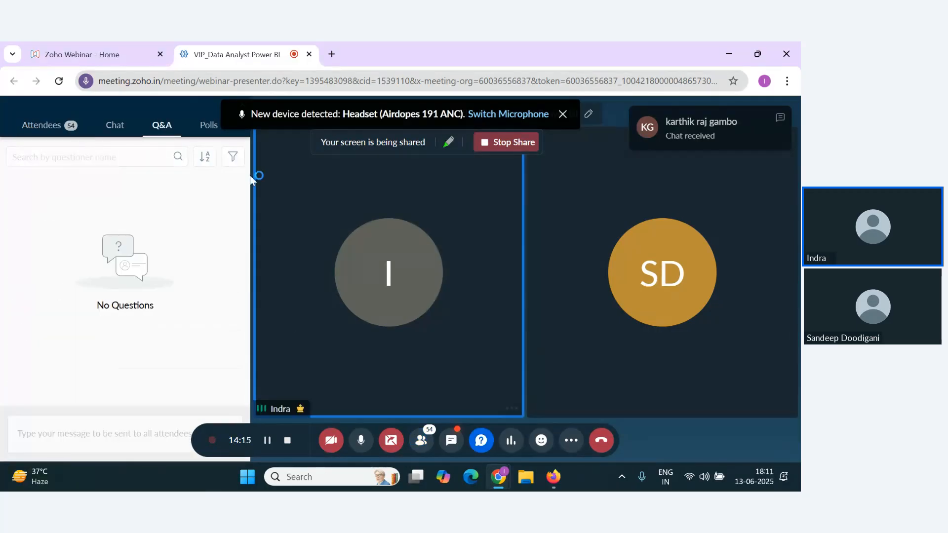
{"action": "left_click", "coordinate": [115, 125]}
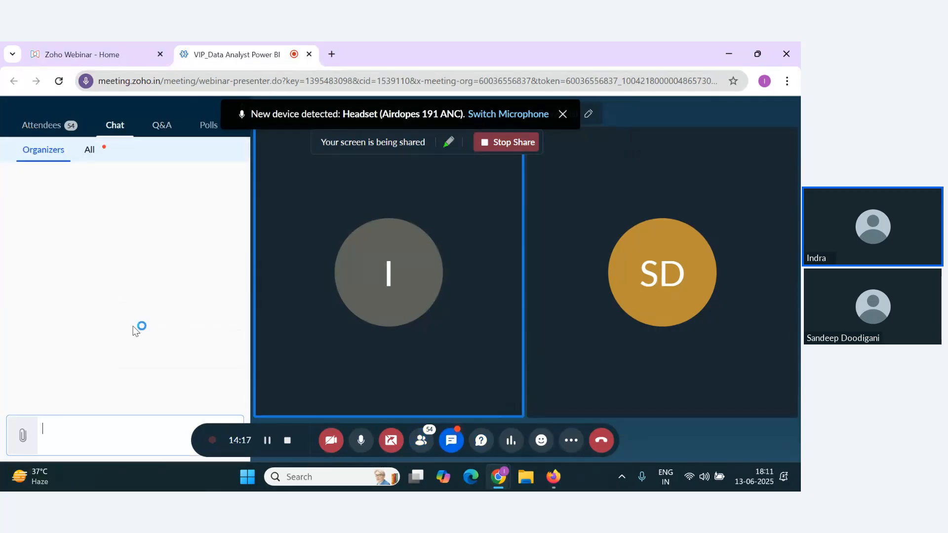
{"action": "left_click", "coordinate": [91, 151]}
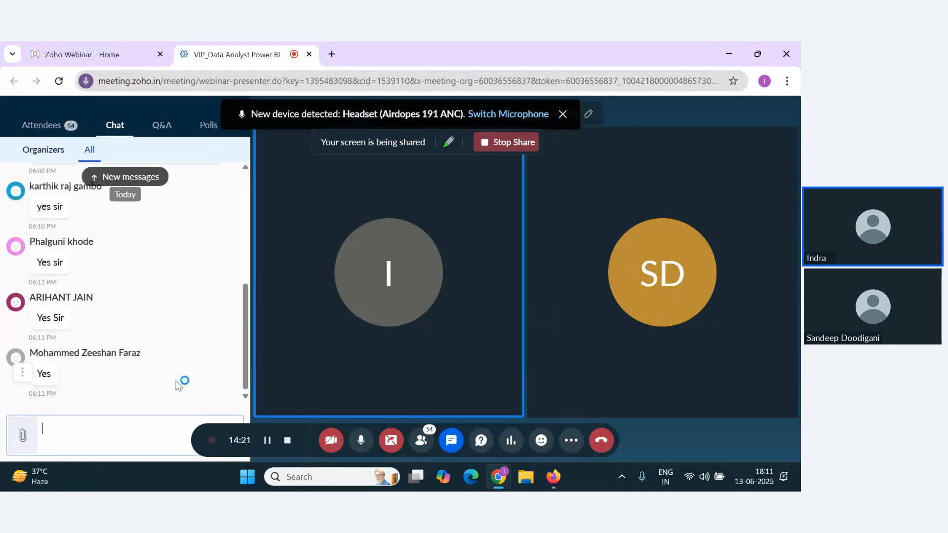
{"action": "scroll", "coordinate": [133, 355], "scroll_direction": "up", "scroll_amount": 5}
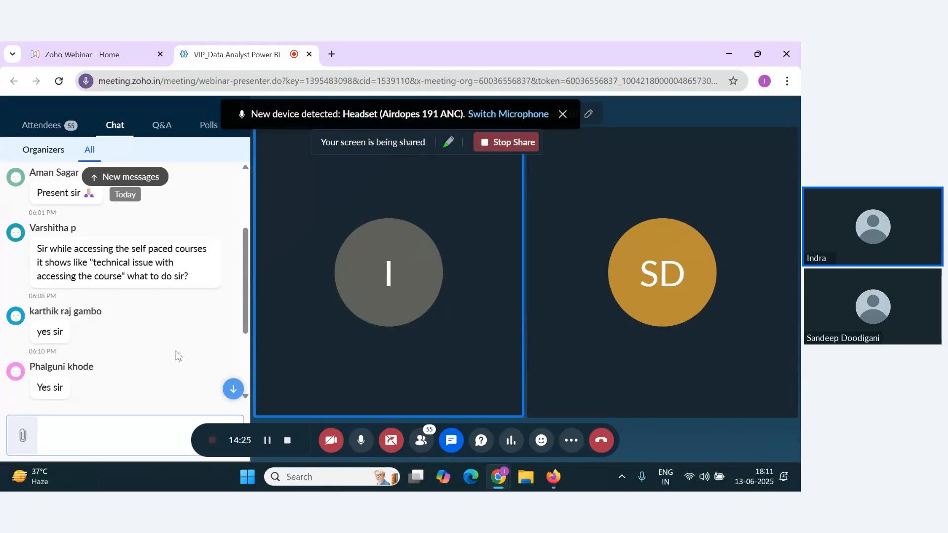
{"action": "scroll", "coordinate": [192, 337], "scroll_direction": "down", "scroll_amount": 3}
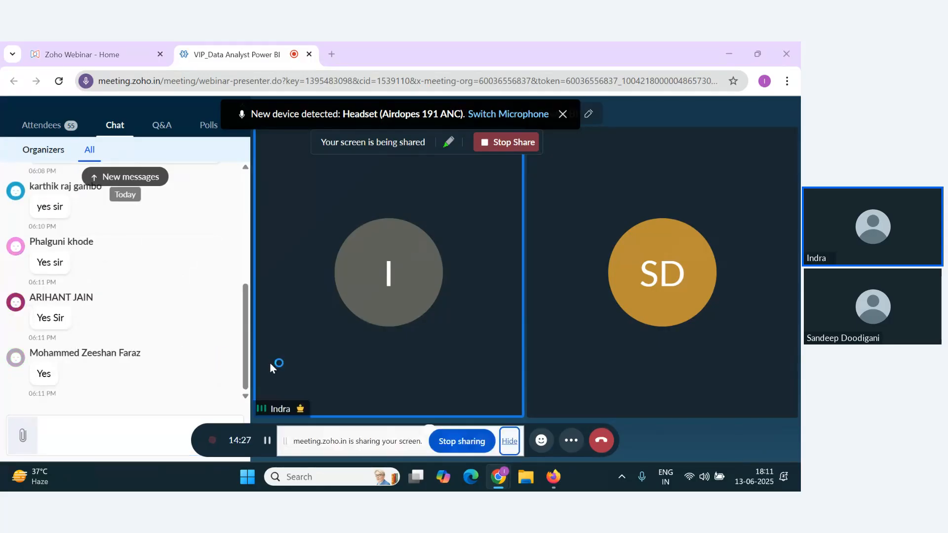
Step: Switch to Firefox, open the Notes document from the Power folder in Google Drive and view its chart list on page 9
{"action": "key", "text": "alt+Tab"}
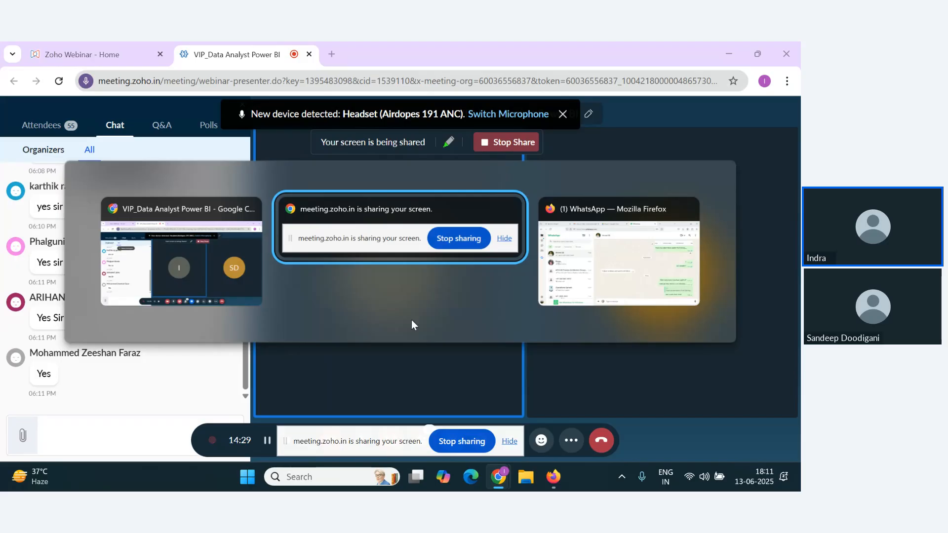
{"action": "left_click", "coordinate": [567, 266]}
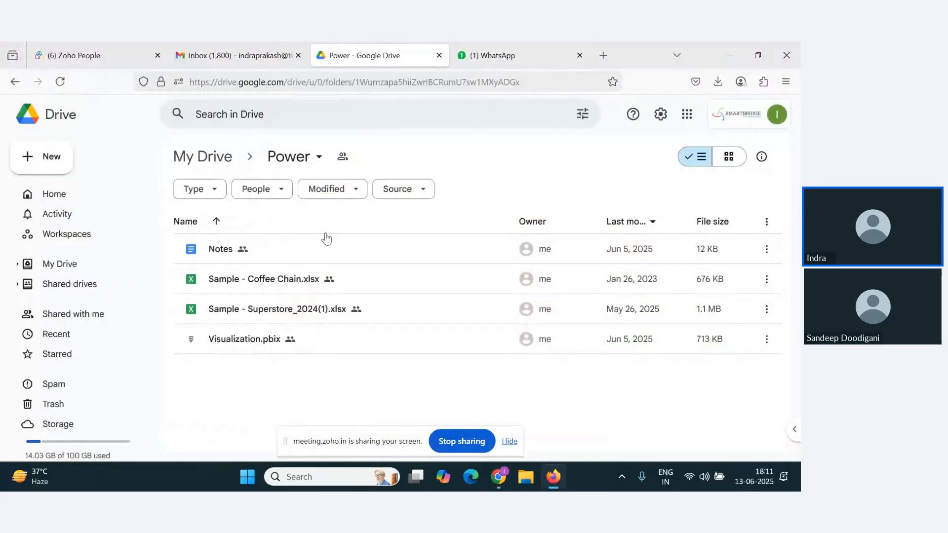
{"action": "double_click", "coordinate": [224, 246]}
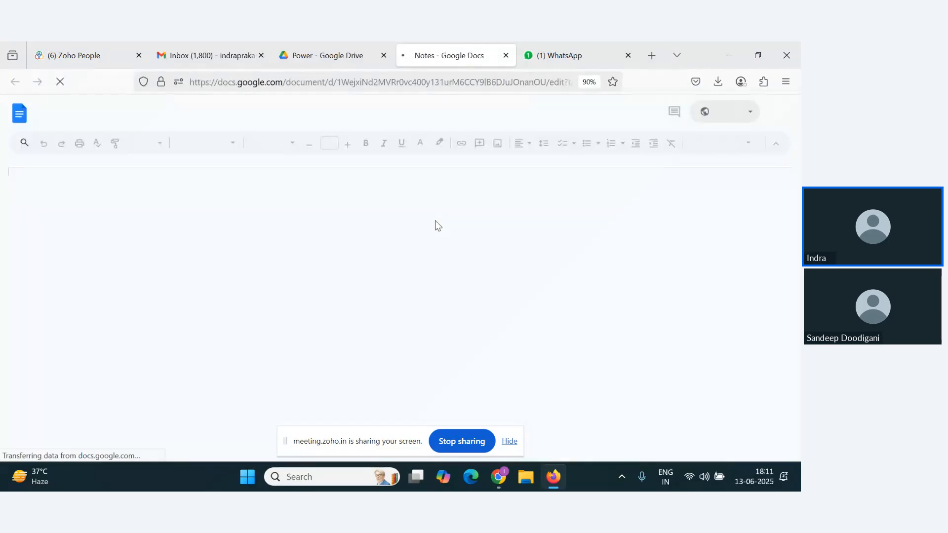
{"action": "scroll", "coordinate": [573, 360], "scroll_direction": "down", "scroll_amount": 20}
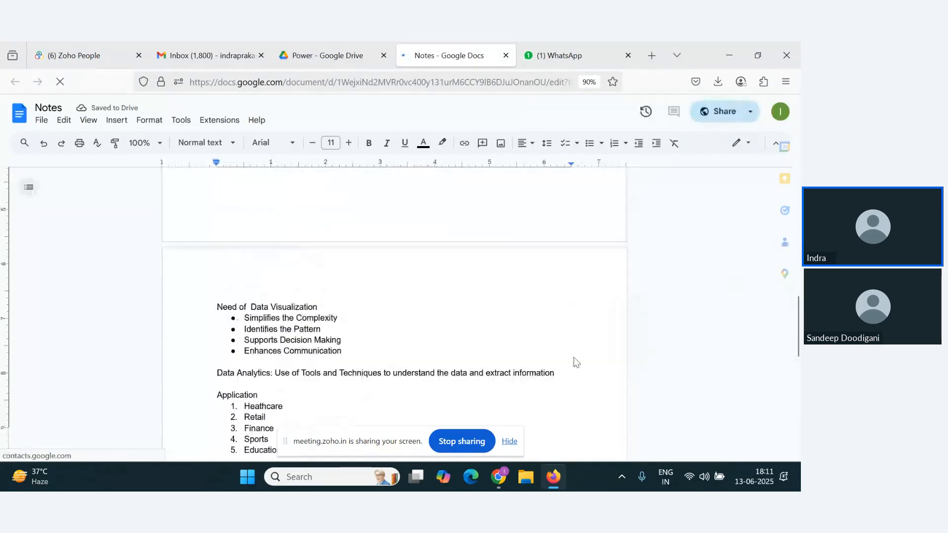
{"action": "scroll", "coordinate": [618, 349], "scroll_direction": "down", "scroll_amount": 20}
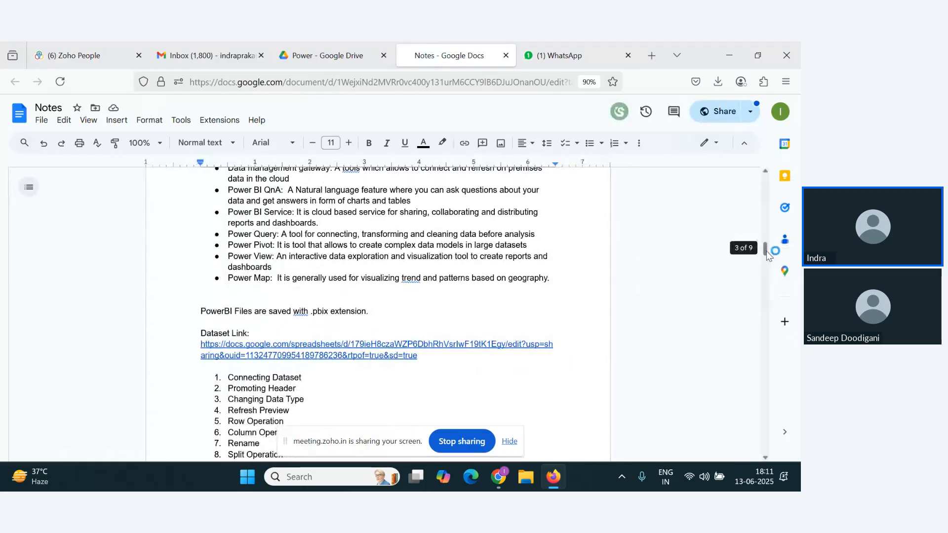
{"action": "left_click_drag", "start_coordinate": [765, 366], "coordinate": [749, 428]}
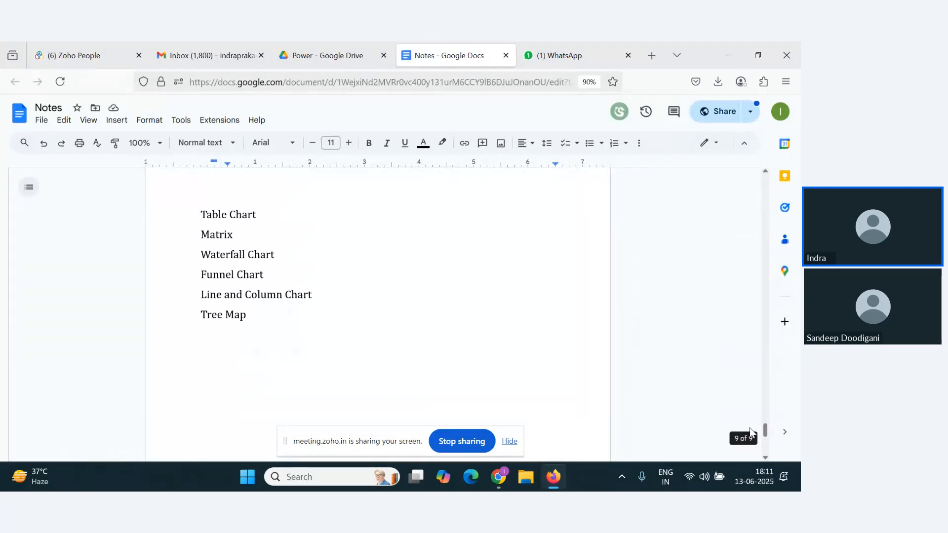
Step: Launch Power BI Desktop and open the recent file Visualization.pbix from the Desktop\VIP folder
{"action": "key", "text": "alt+Tab"}
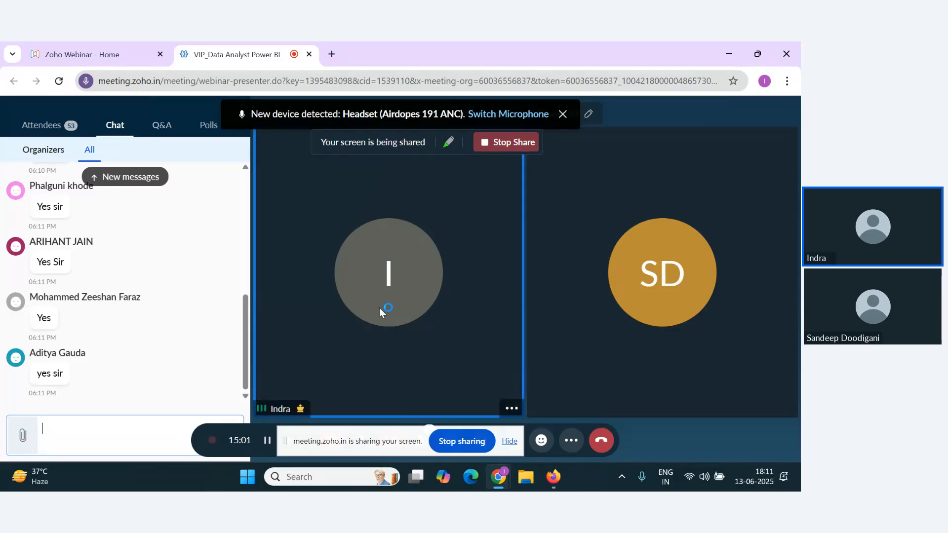
{"action": "left_click", "coordinate": [320, 483]}
{"action": "type", "text": "po"}
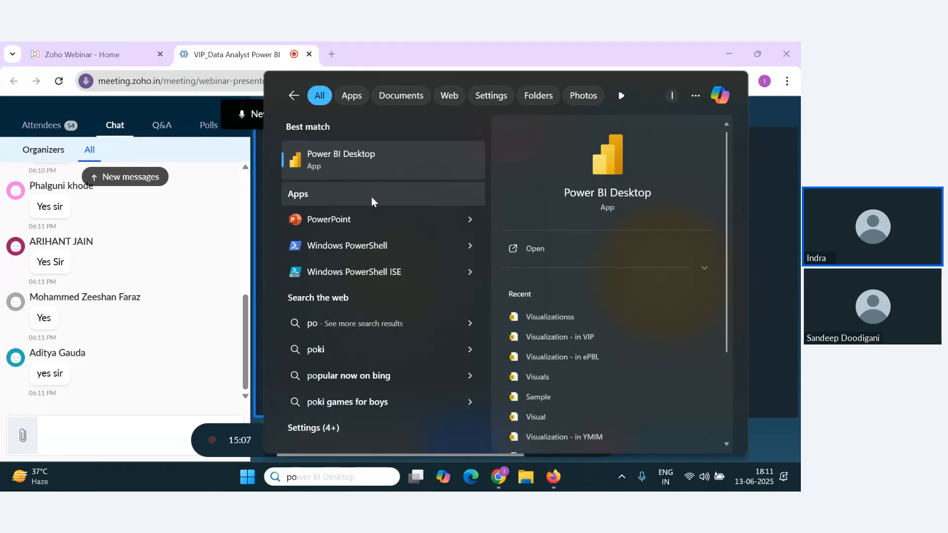
{"action": "left_click", "coordinate": [333, 161]}
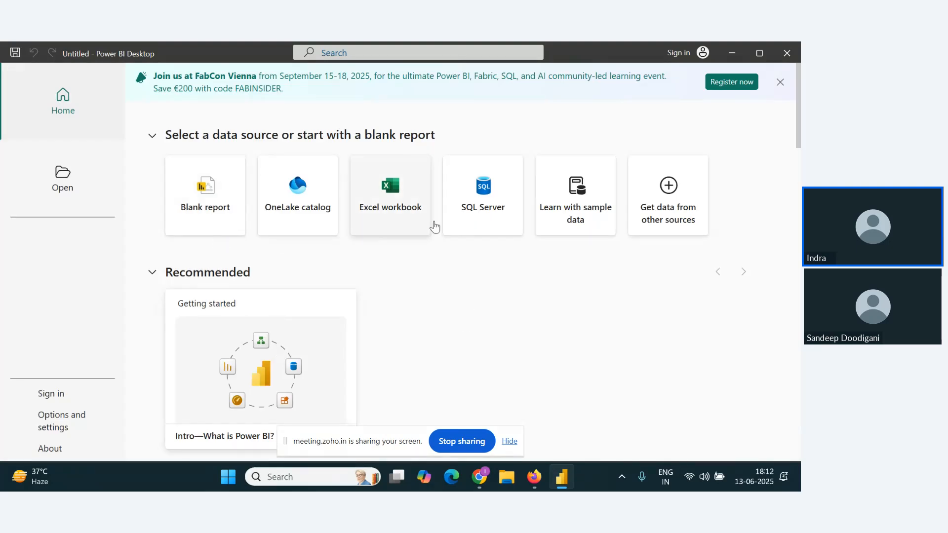
{"action": "scroll", "coordinate": [237, 296], "scroll_direction": "down", "scroll_amount": 5}
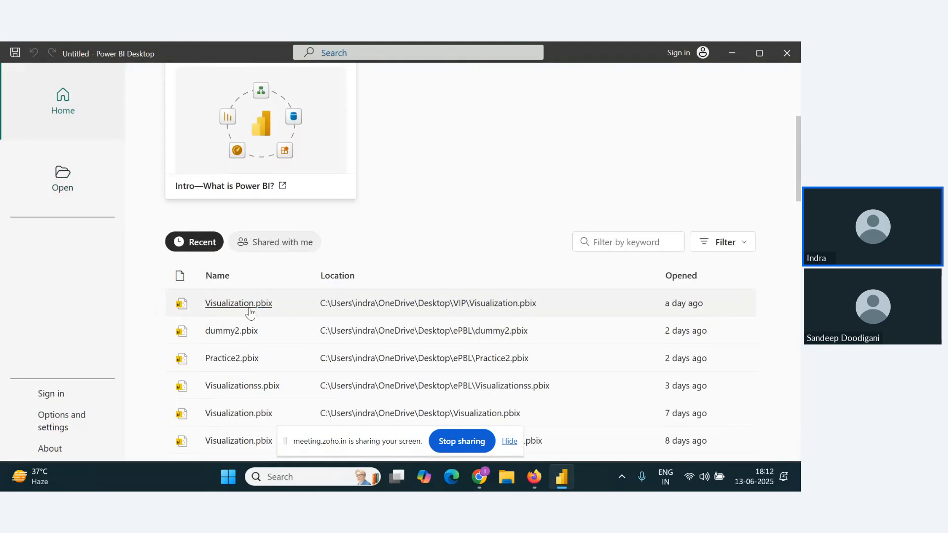
{"action": "left_click", "coordinate": [248, 308]}
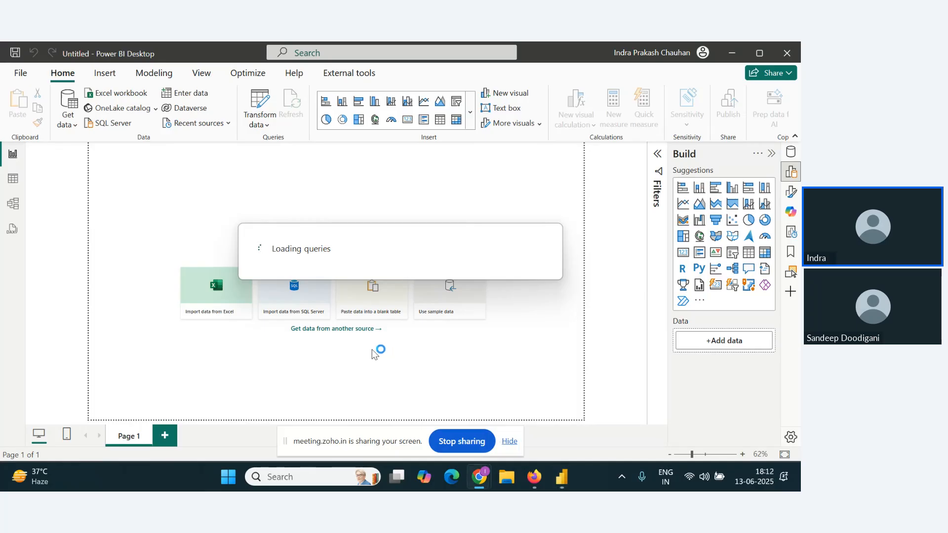
Step: Check the webinar chat in Chrome, return to the Visualization report in Power BI Desktop and add a new page
{"action": "key", "text": "alt+Tab"}
{"action": "left_click", "coordinate": [354, 354]}
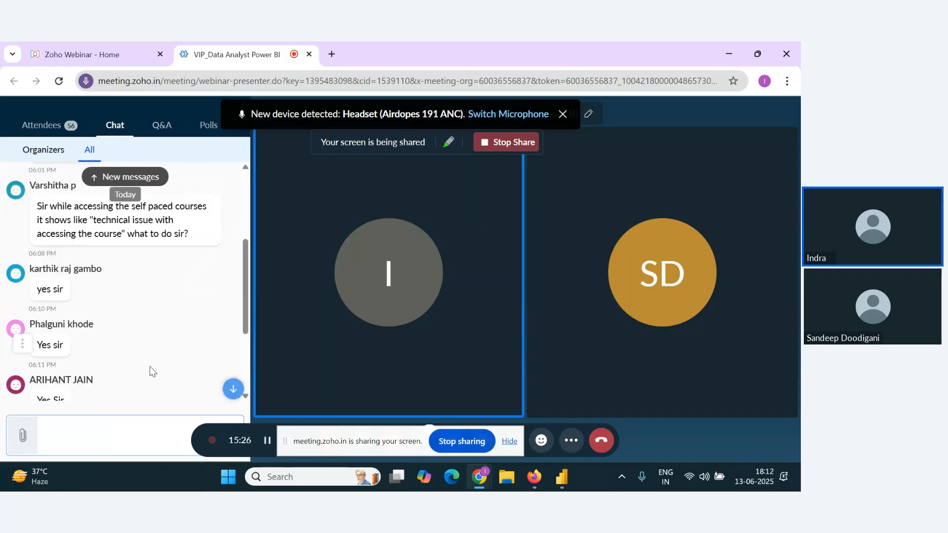
{"action": "key", "text": "alt+Tab"}
{"action": "key", "text": "alt+Tab"}
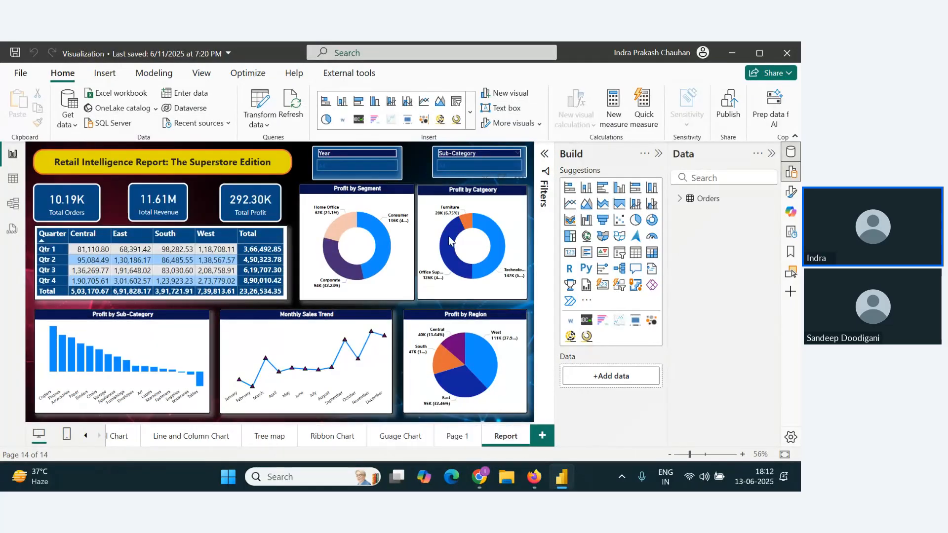
{"action": "left_click", "coordinate": [542, 436]}
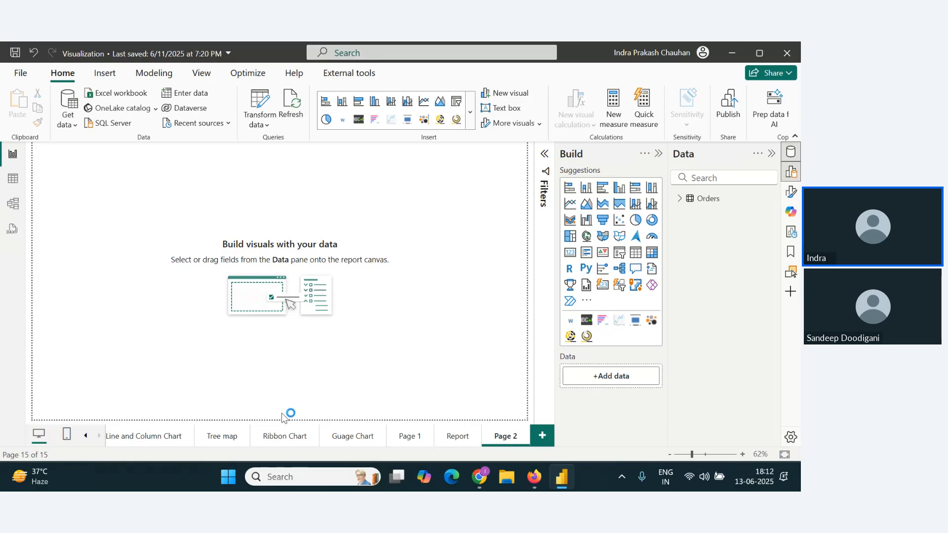
Step: Switch to the webinar chat in Chrome to check for new attendee replies and return to Power BI Desktop
{"action": "key", "text": "alt+Tab"}
{"action": "key", "text": "alt+Tab"}
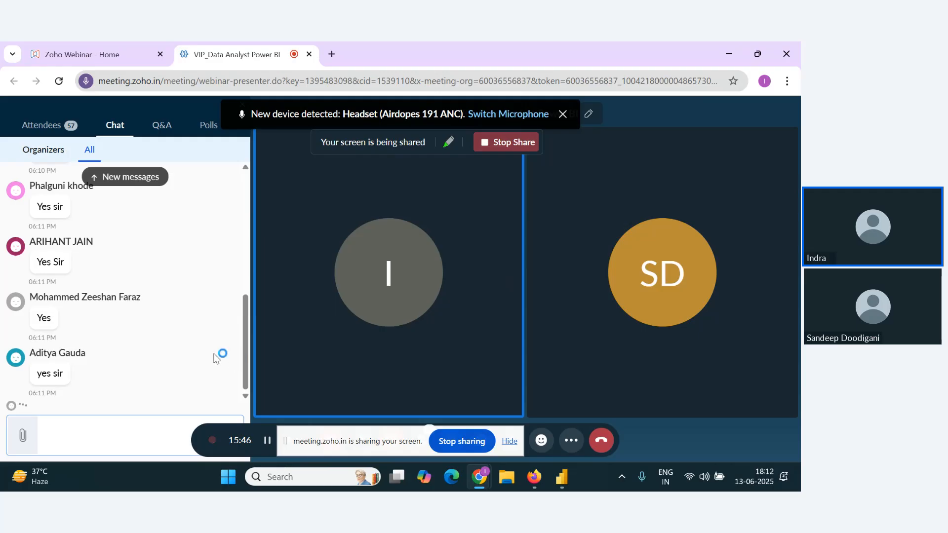
{"action": "scroll", "coordinate": [221, 360], "scroll_direction": "up", "scroll_amount": 1}
{"action": "scroll", "coordinate": [221, 361], "scroll_direction": "down", "scroll_amount": 1}
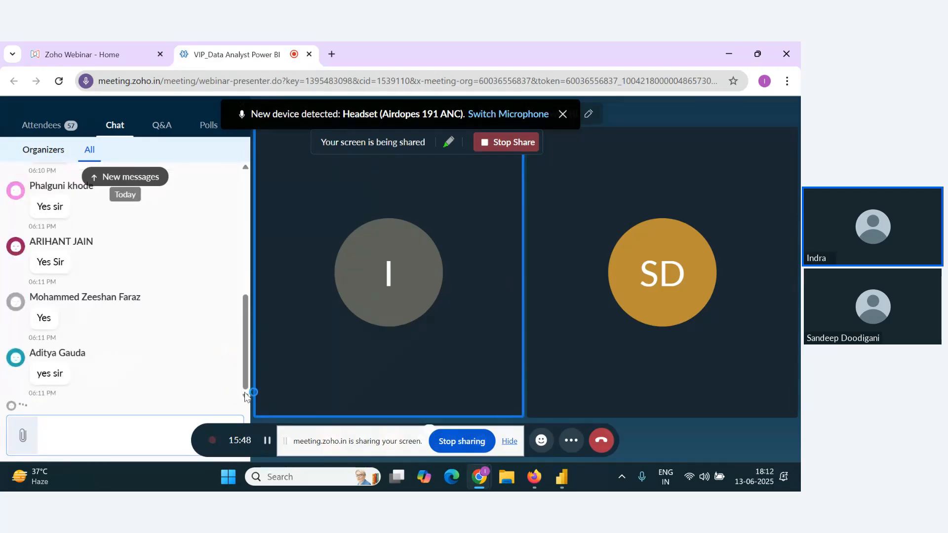
{"action": "key", "text": "alt+Tab"}
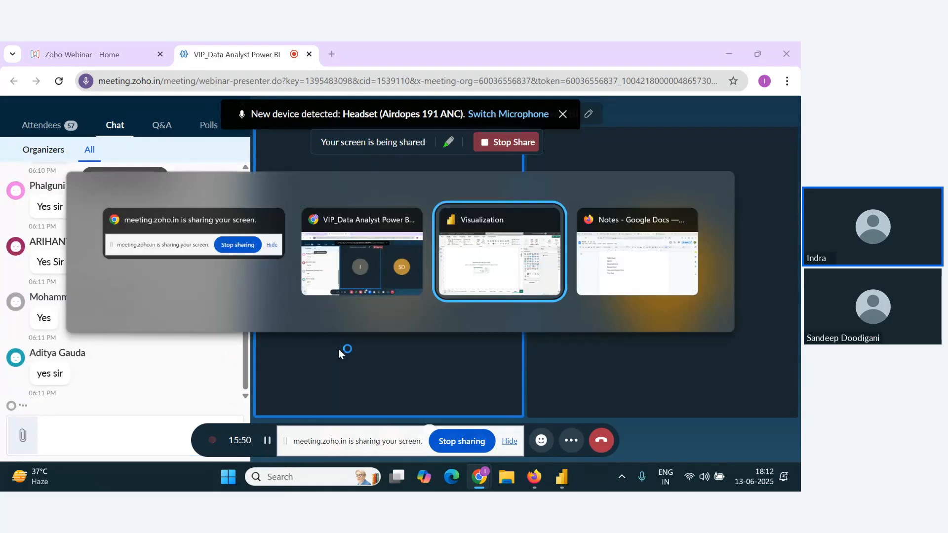
{"action": "key", "text": "alt+Tab"}
{"action": "key", "text": "alt+Tab"}
{"action": "key", "text": "Tab"}
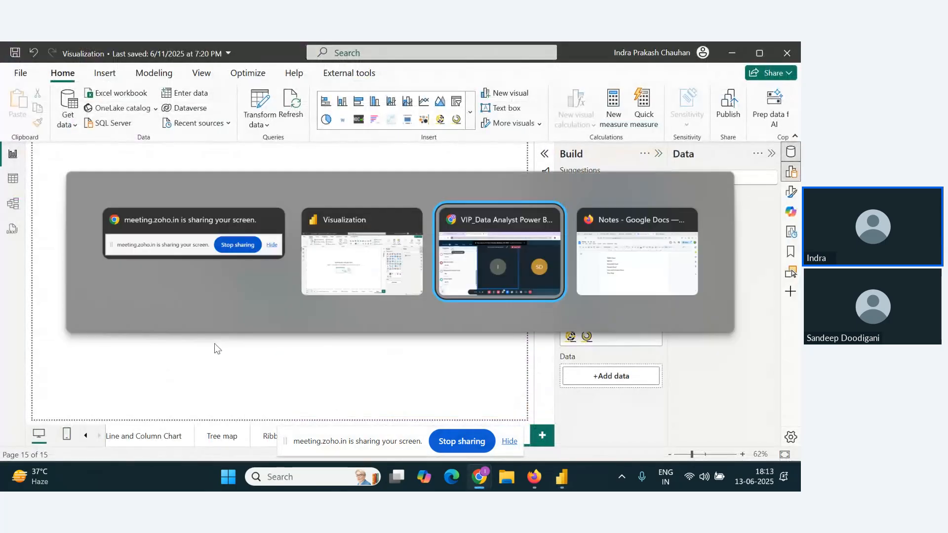
{"action": "key", "text": "alt+Tab"}
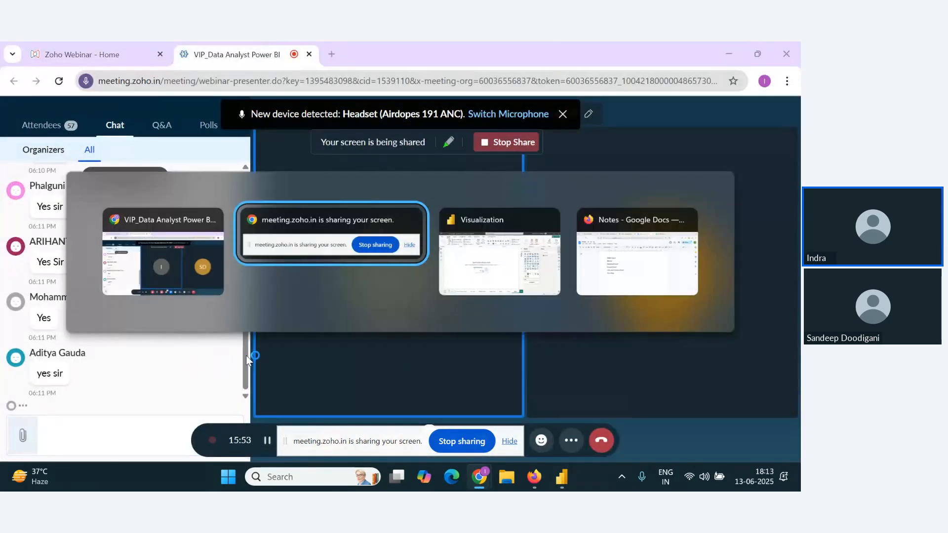
{"action": "key", "text": "alt+Tab"}
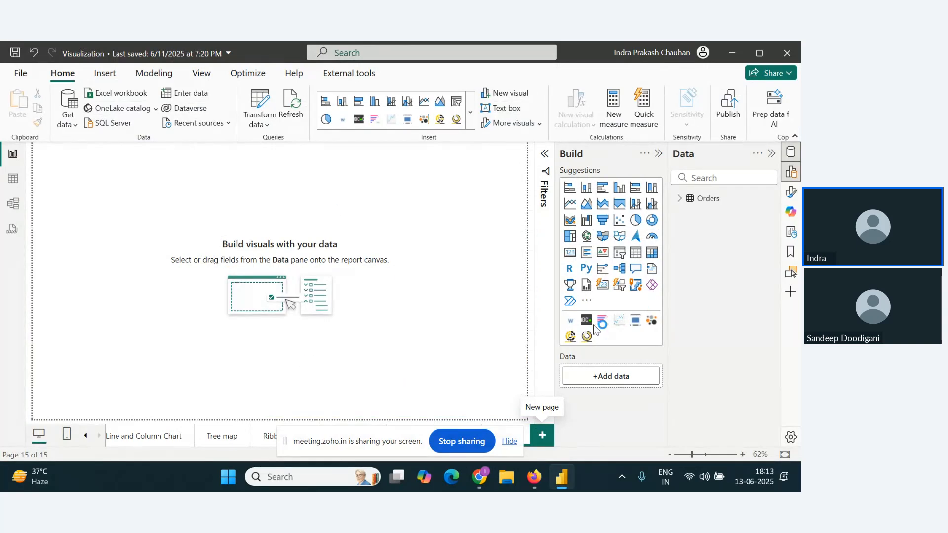
{"action": "key", "text": "alt+Tab"}
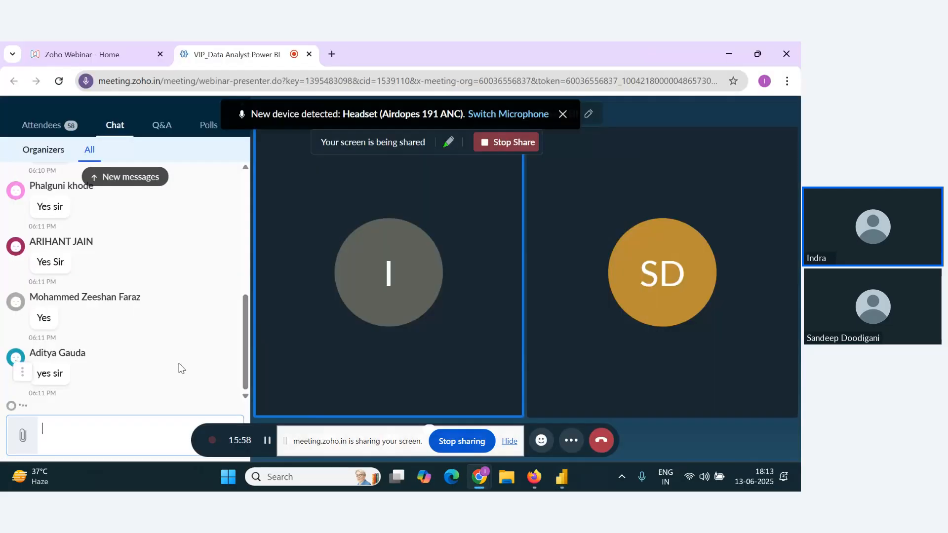
{"action": "key", "text": "alt+Tab"}
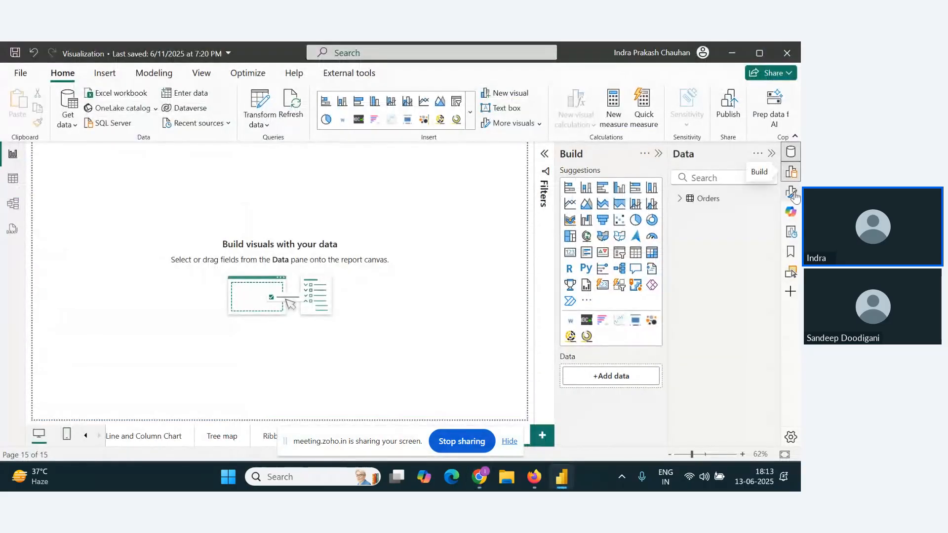
Step: Set the image Background from the Desktop\ePBL folder as the new page's canvas background with 0% transparency
{"action": "left_click", "coordinate": [791, 191]}
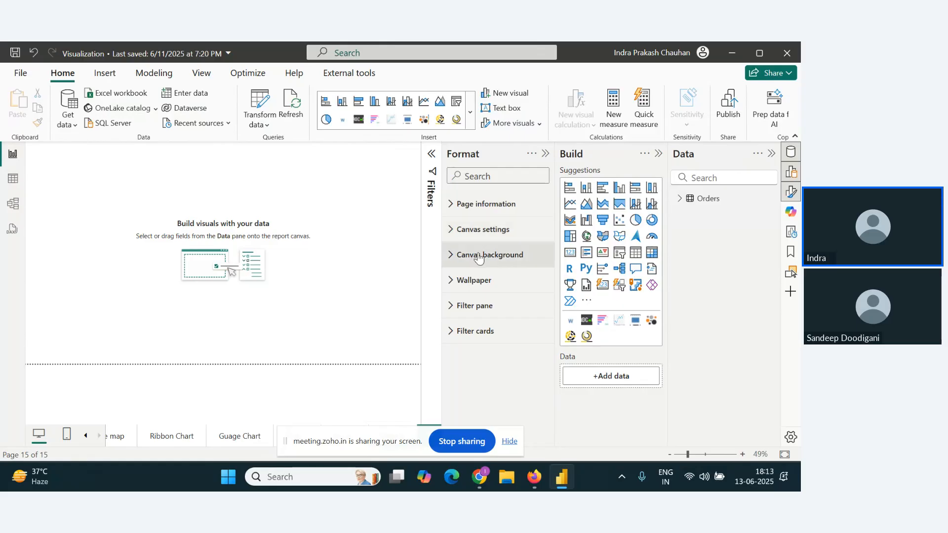
{"action": "left_click", "coordinate": [478, 258]}
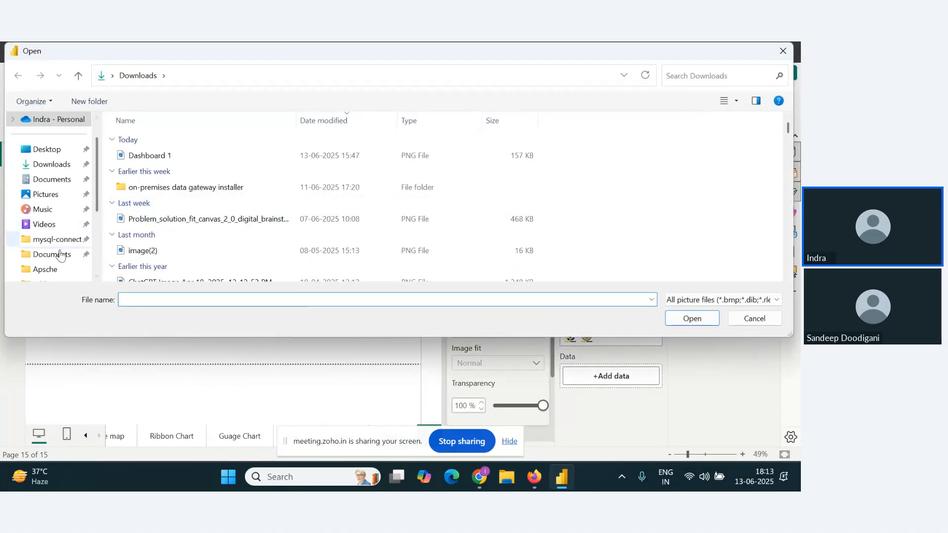
{"action": "scroll", "coordinate": [61, 247], "scroll_direction": "down", "scroll_amount": 2}
{"action": "left_click", "coordinate": [56, 211]}
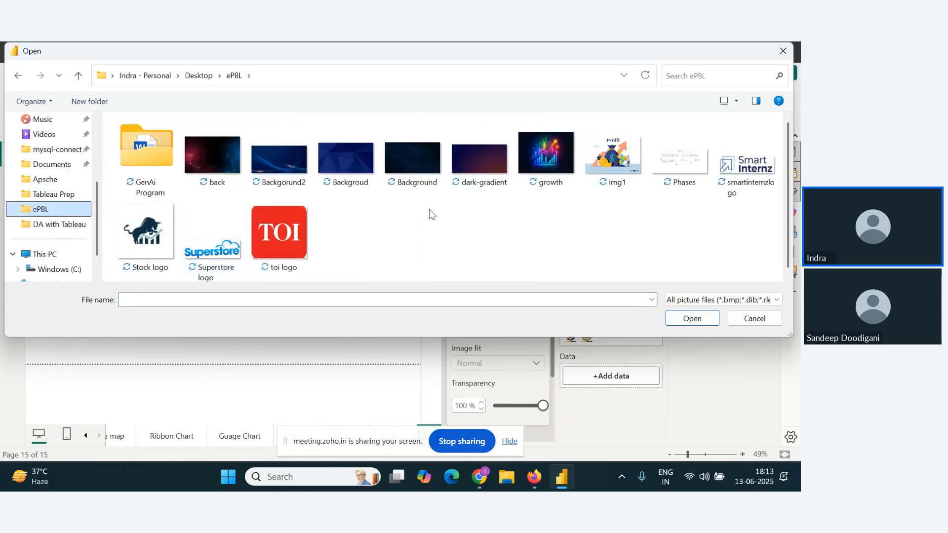
{"action": "left_click", "coordinate": [413, 170]}
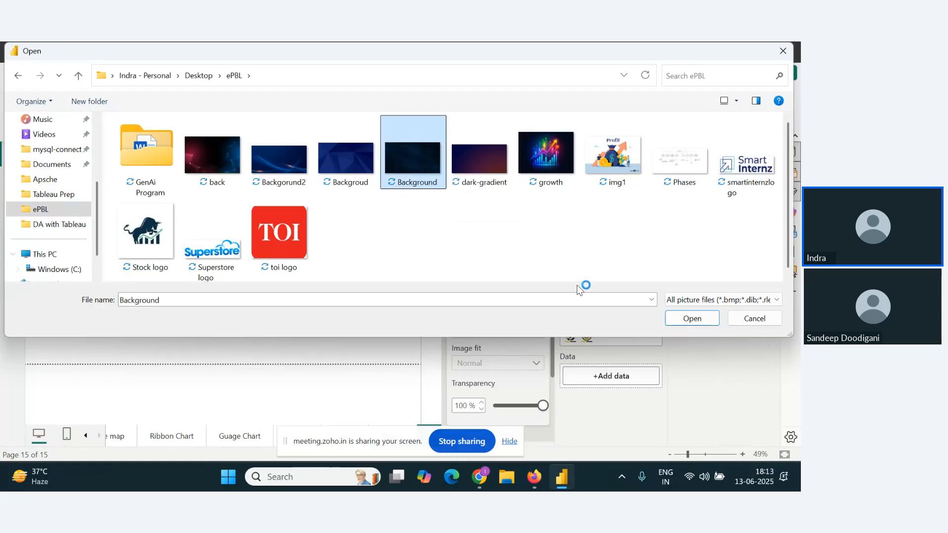
{"action": "left_click", "coordinate": [693, 320]}
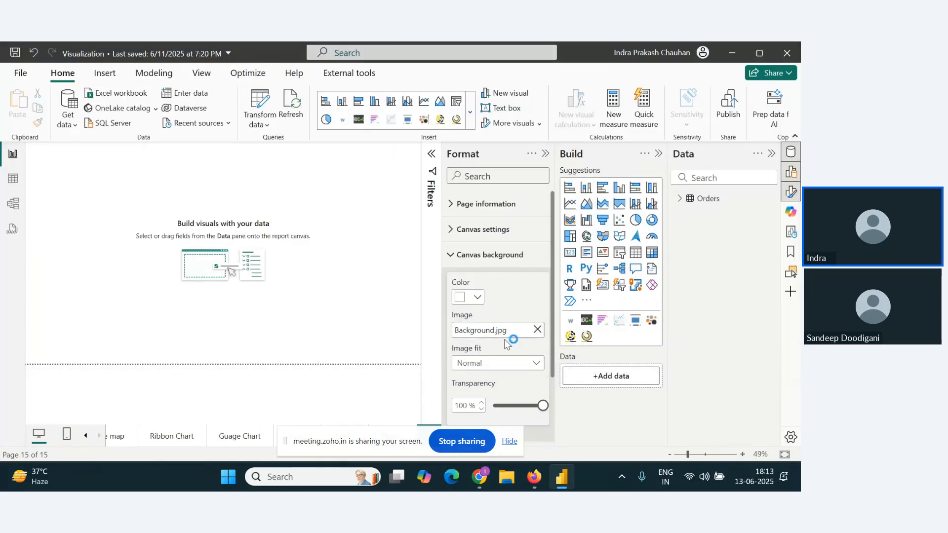
{"action": "left_click_drag", "start_coordinate": [543, 406], "coordinate": [492, 406]}
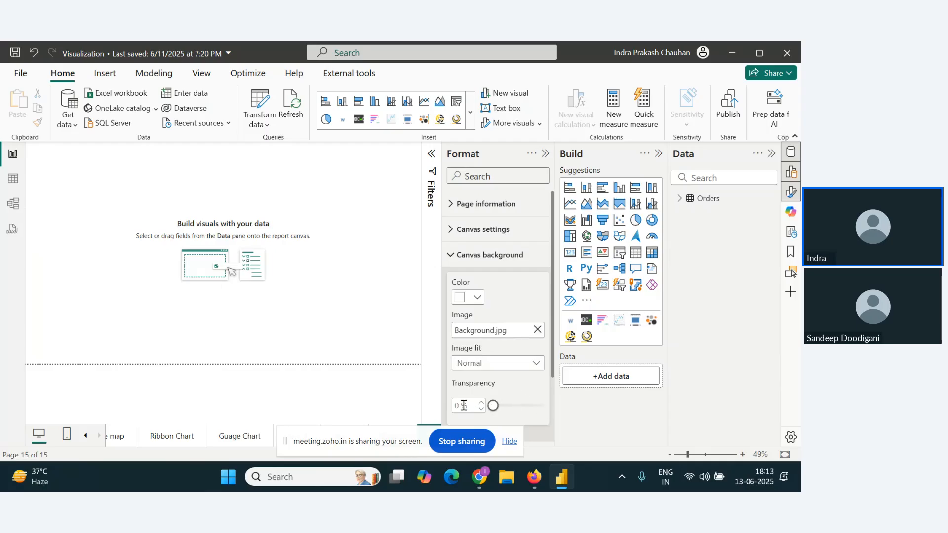
Step: Switch to the webinar chat in Chrome to check for new messages, return to Power BI Desktop and hide the screen-sharing banner
{"action": "key", "text": "alt+Tab"}
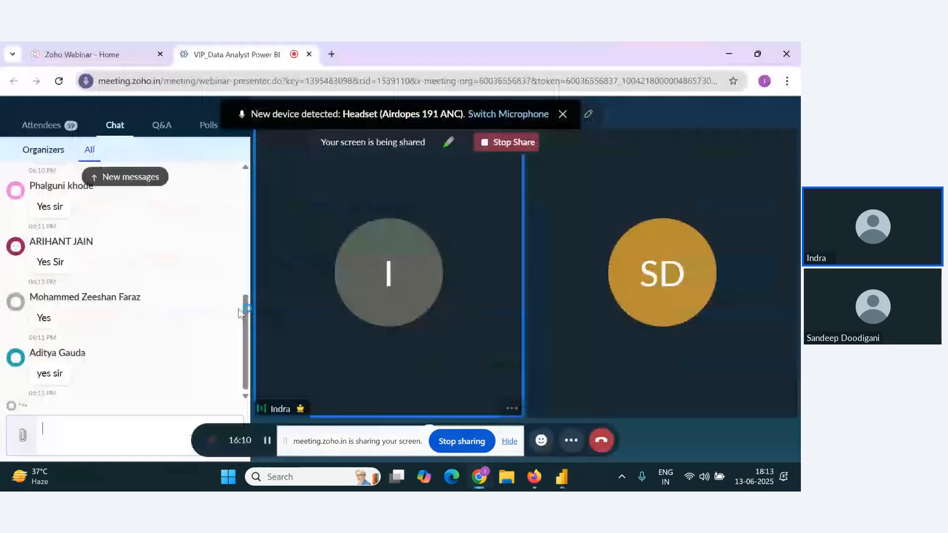
{"action": "scroll", "coordinate": [197, 324], "scroll_direction": "down", "scroll_amount": 1}
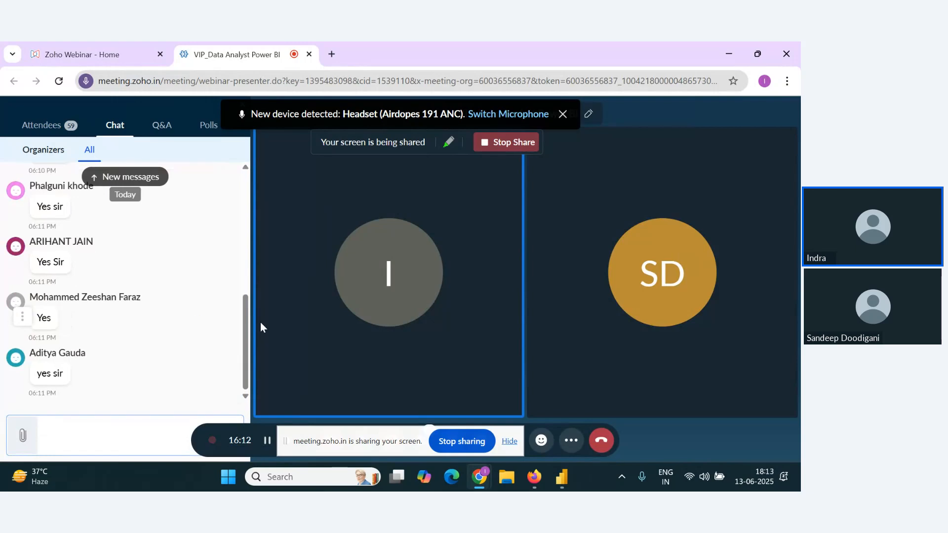
{"action": "key", "text": "alt+Tab"}
{"action": "key", "text": "alt+Tab"}
{"action": "scroll", "coordinate": [212, 345], "scroll_direction": "up", "scroll_amount": 1}
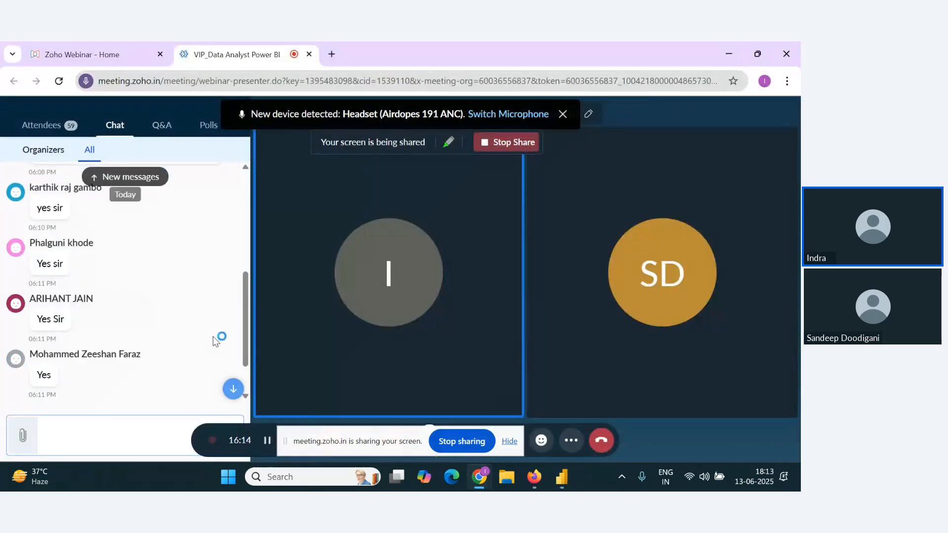
{"action": "scroll", "coordinate": [213, 341], "scroll_direction": "down", "scroll_amount": 2}
{"action": "key", "text": "alt+Tab"}
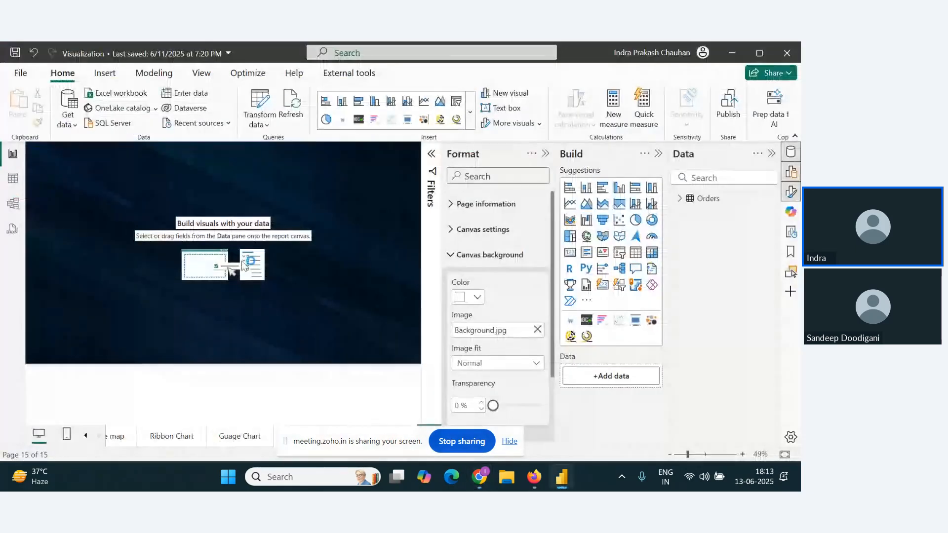
{"action": "left_click", "coordinate": [511, 442]}
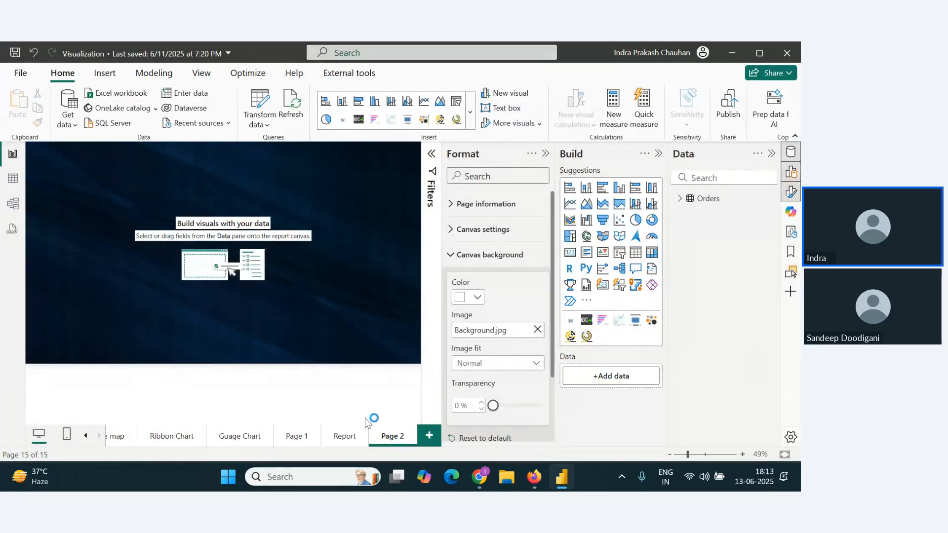
Step: Copy the yellow title text box from the Report page onto Page 2 and open its text for editing
{"action": "left_click", "coordinate": [351, 440]}
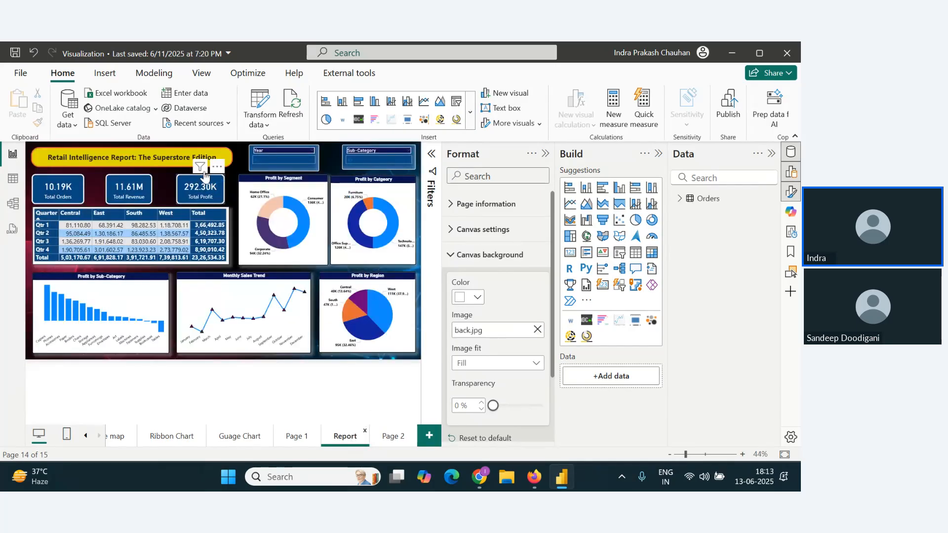
{"action": "left_click", "coordinate": [182, 151]}
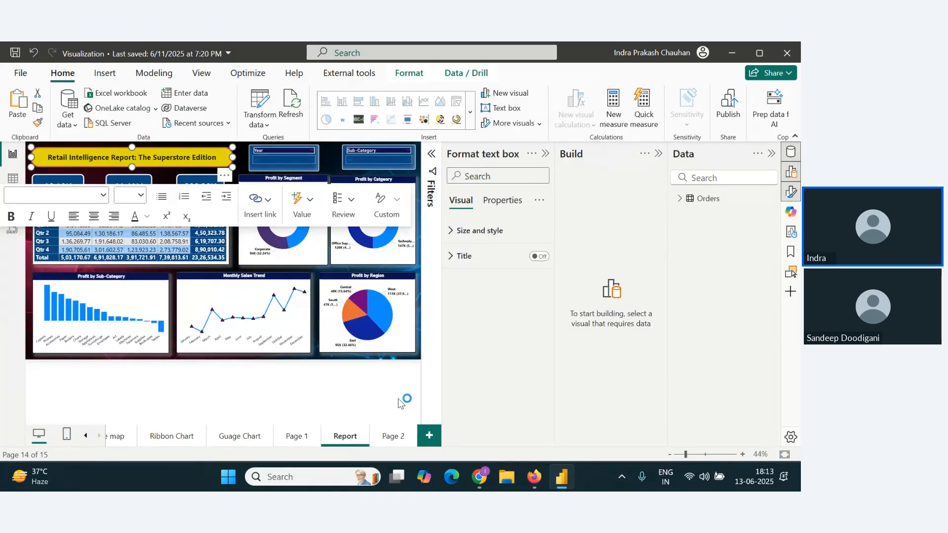
{"action": "left_click", "coordinate": [392, 437]}
{"action": "key", "text": "ctrl+v"}
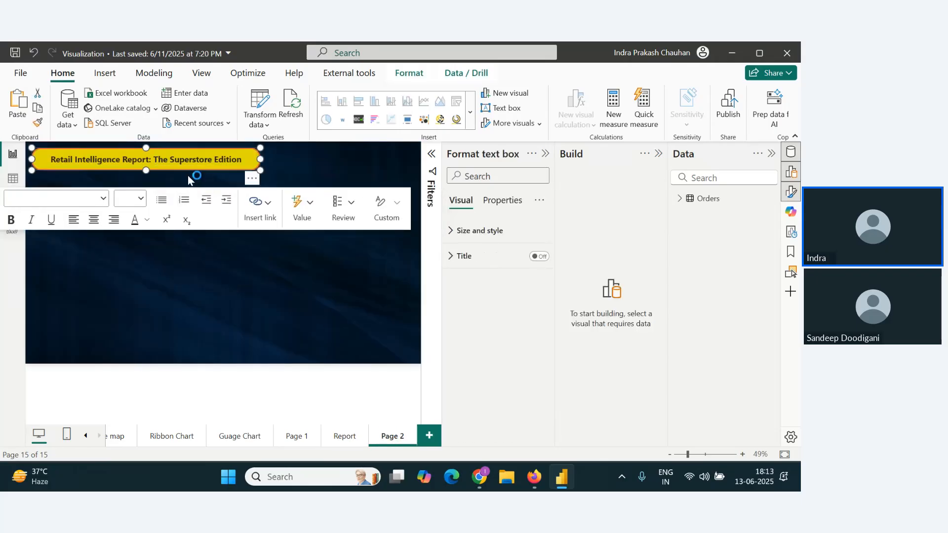
{"action": "double_click", "coordinate": [188, 160]}
Step: Switch to Chrome to look through the recent webinar chat messages and return to the Visualization report in Power BI Desktop
{"action": "key", "text": "alt+Tab"}
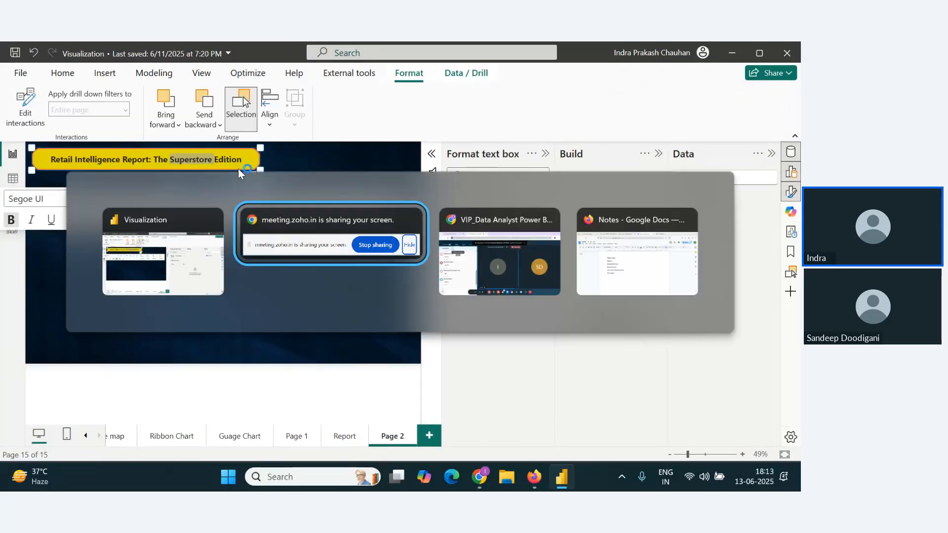
{"action": "key", "text": "alt+Tab"}
{"action": "scroll", "coordinate": [175, 332], "scroll_direction": "up", "scroll_amount": 1}
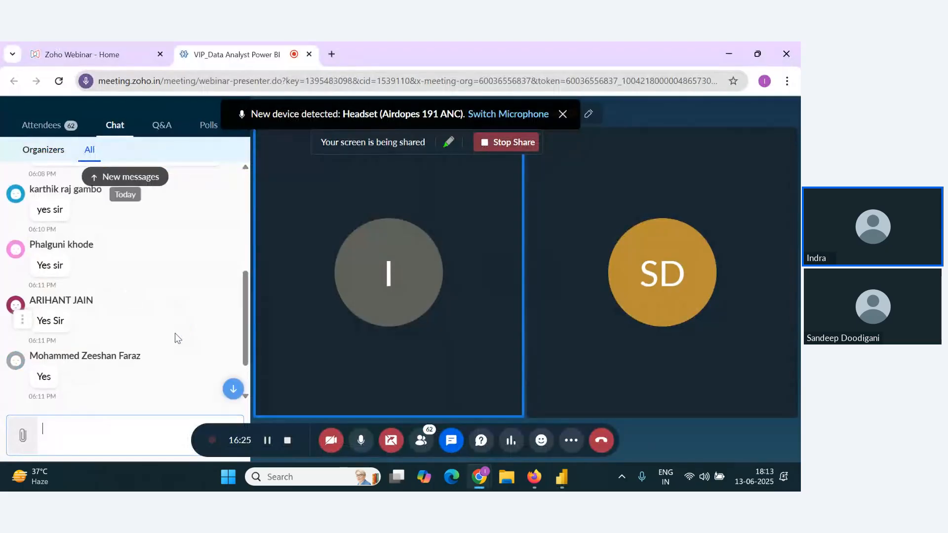
{"action": "scroll", "coordinate": [176, 335], "scroll_direction": "down", "scroll_amount": 1}
{"action": "key", "text": "alt+Tab"}
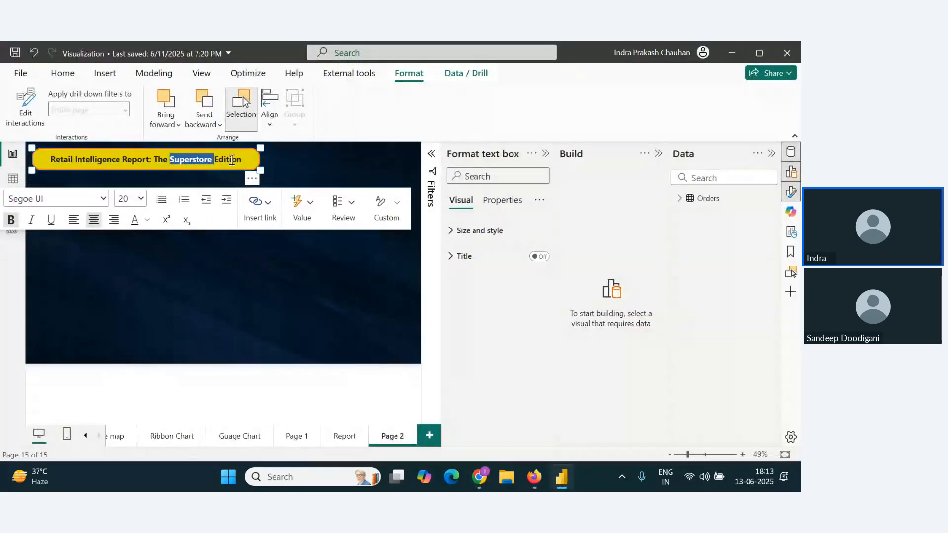
Step: Replace the Page 2 title text with "Sales Performance Insight: A Comprehensive Dashboard" and move the title box to the page's upper-right corner
{"action": "double_click", "coordinate": [232, 160]}
{"action": "left_click", "coordinate": [242, 160]}
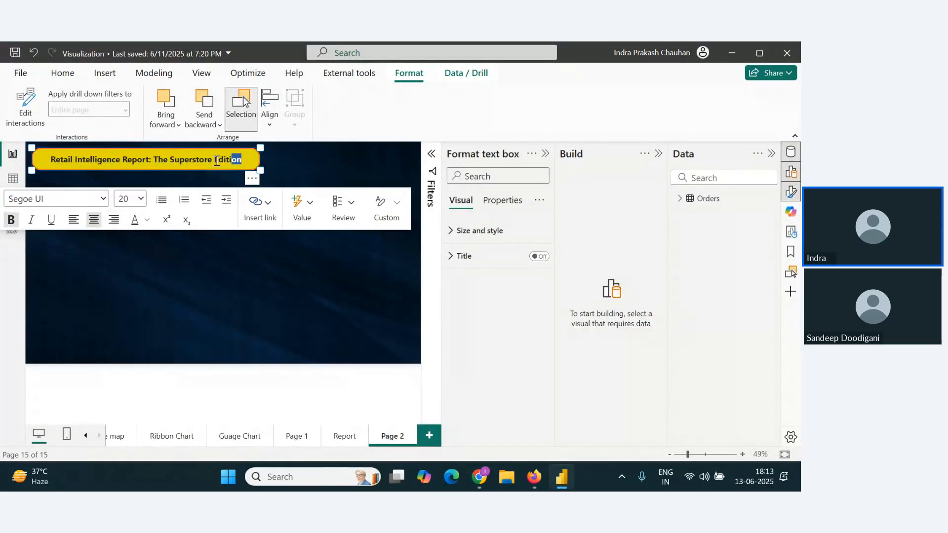
{"action": "left_click_drag", "start_coordinate": [216, 161], "coordinate": [39, 159]}
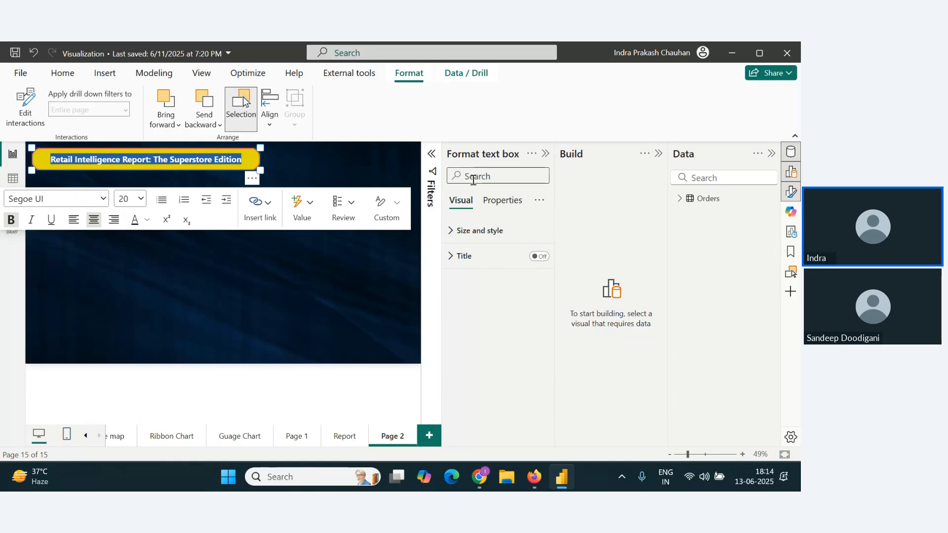
{"action": "type", "text": "Sales"}
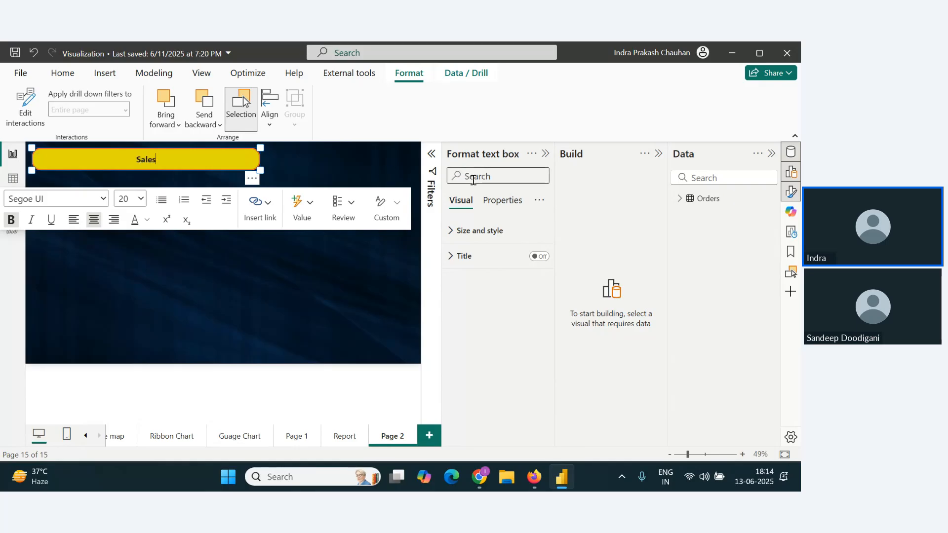
{"action": "type", "text": " Performance"}
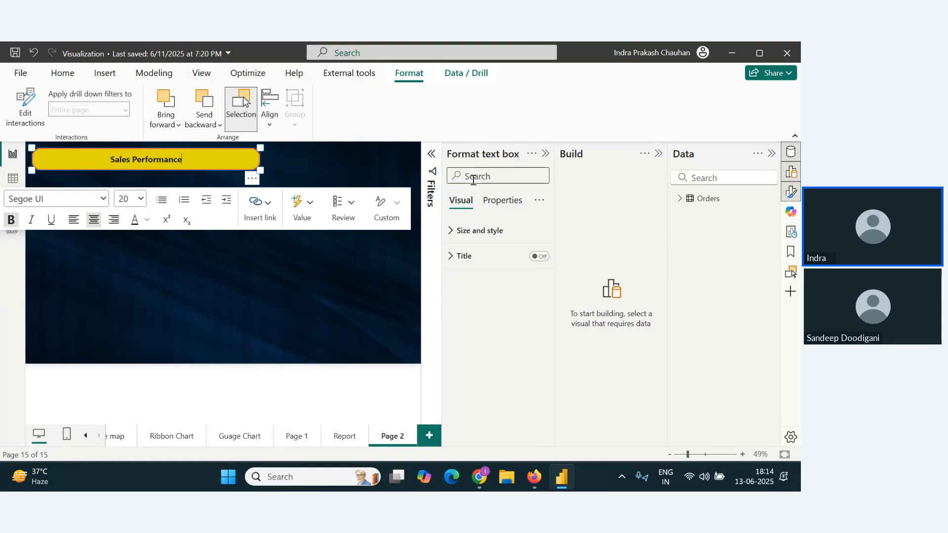
{"action": "type", "text": " Insig"}
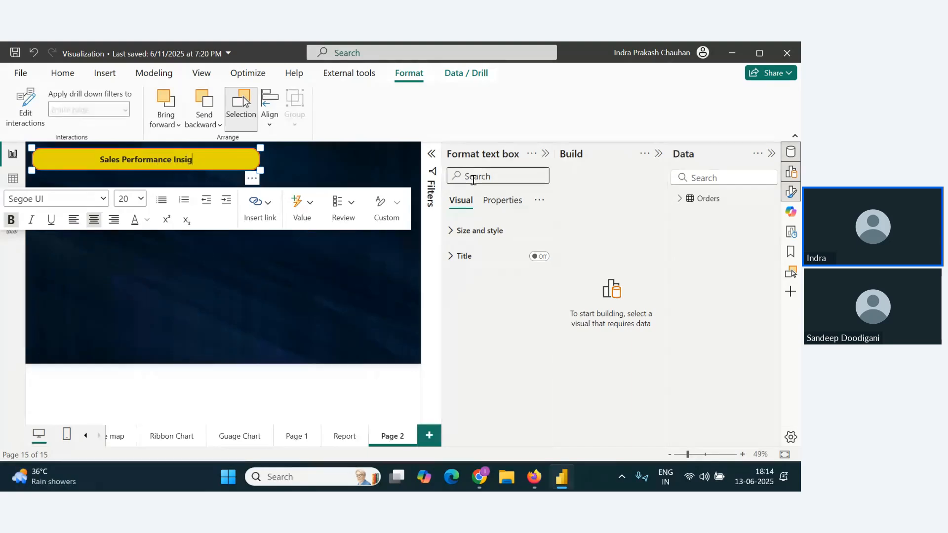
{"action": "type", "text": "ht: "}
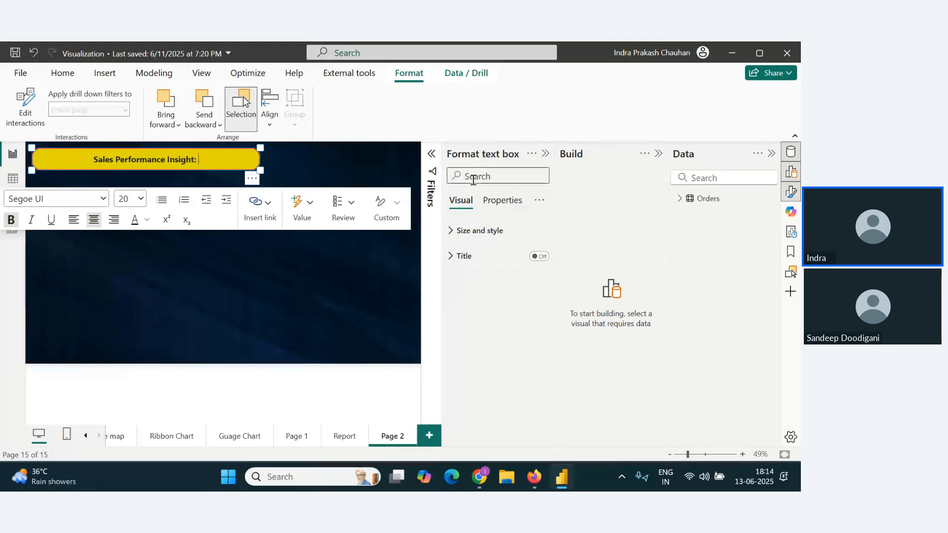
{"action": "type", "text": "A Compeh"}
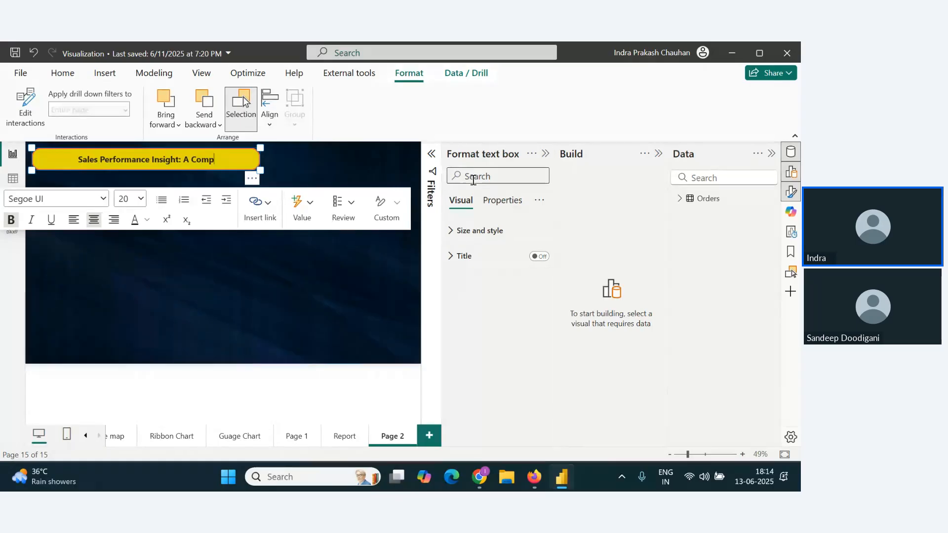
{"action": "key", "text": "BackSpace"}
{"action": "key", "text": "BackSpace"}
{"action": "type", "text": "rehen"}
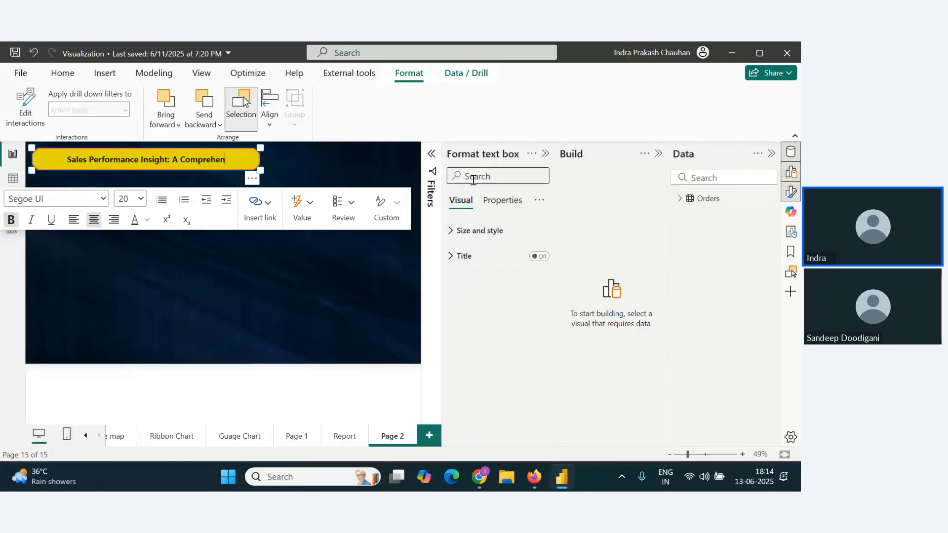
{"action": "type", "text": "sive Da"}
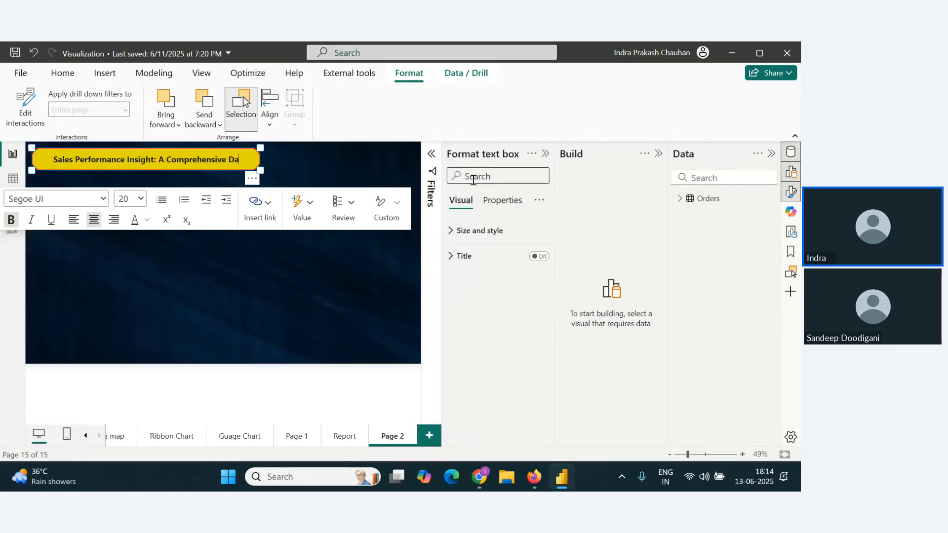
{"action": "type", "text": "shboarf"}
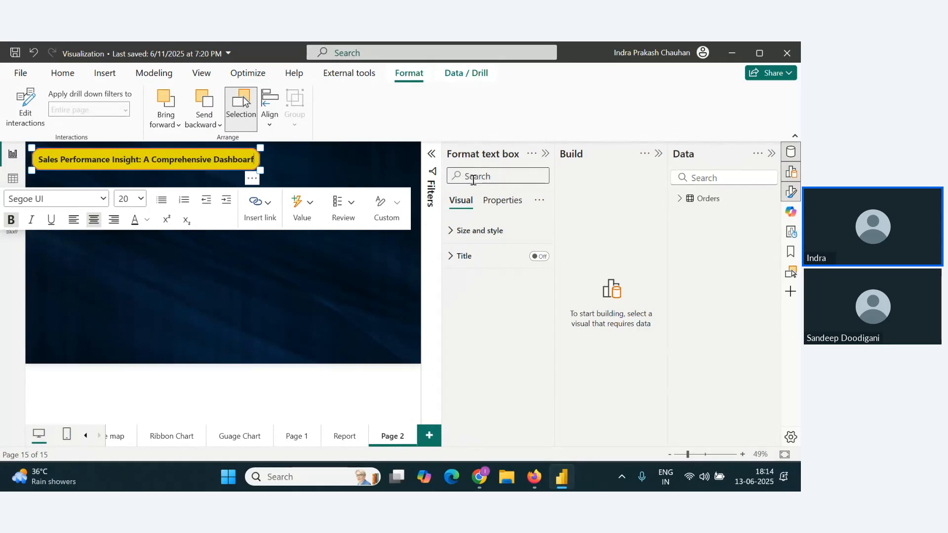
{"action": "key", "text": "BackSpace"}
{"action": "type", "text": "d"}
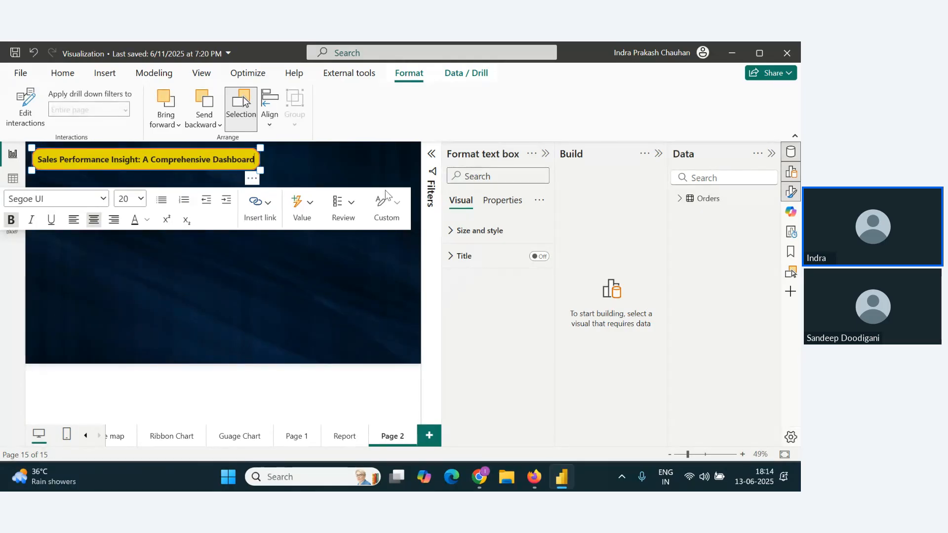
{"action": "left_click", "coordinate": [320, 161]}
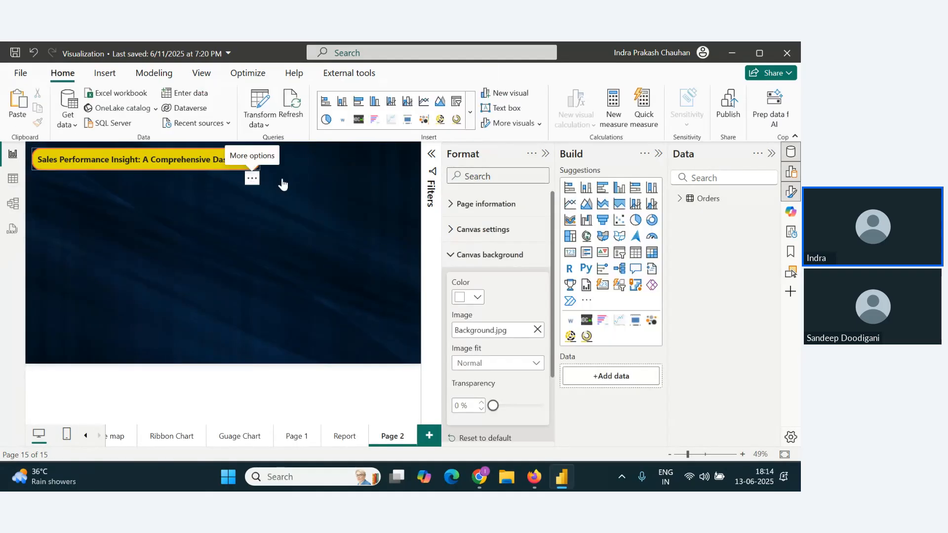
{"action": "left_click_drag", "start_coordinate": [251, 168], "coordinate": [381, 179]}
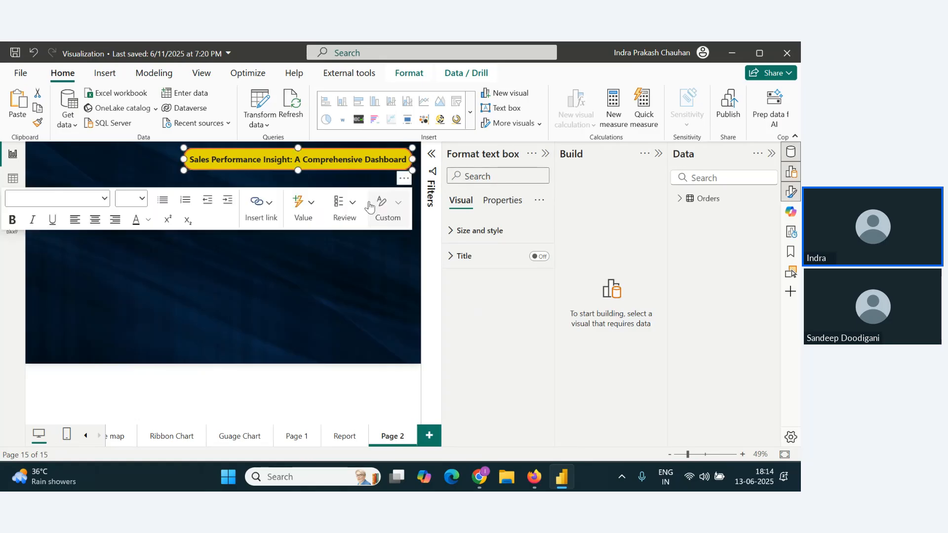
Step: Glance at the webinar chat in Chrome, return to Power BI Desktop and deselect the title box
{"action": "key", "text": "alt+Tab"}
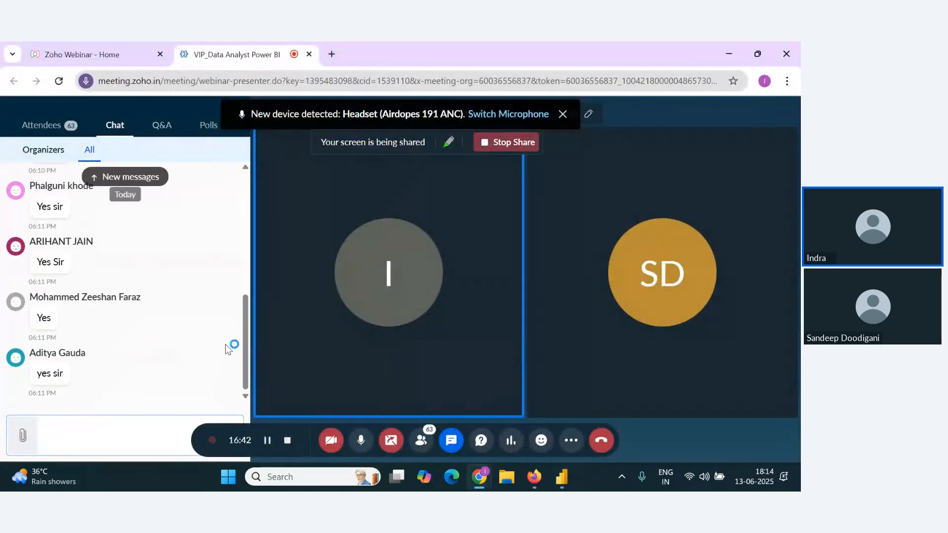
{"action": "key", "text": "alt+Tab"}
{"action": "left_click", "coordinate": [156, 293]}
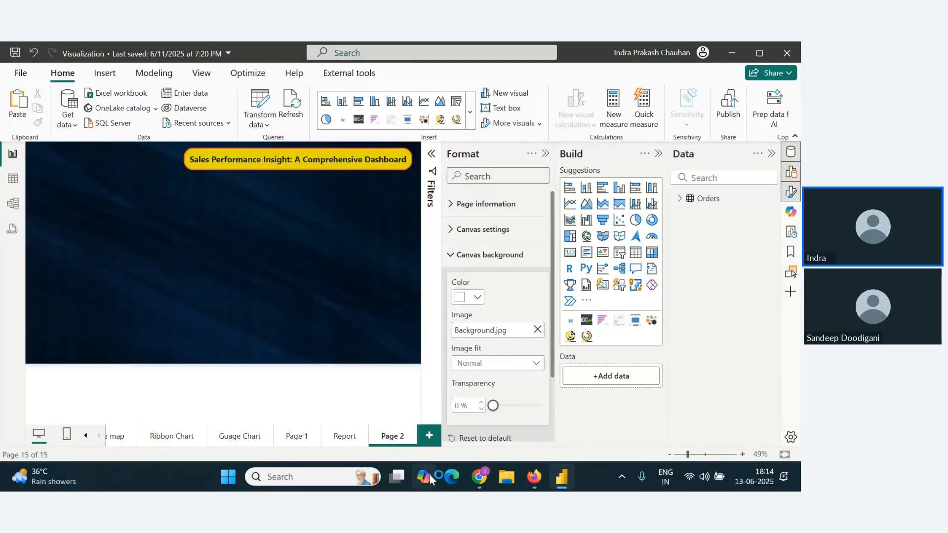
Step: Copy the Year slicer from the Report page onto Page 2 without syncing it, and place it in the page's upper-left corner
{"action": "left_click", "coordinate": [339, 439]}
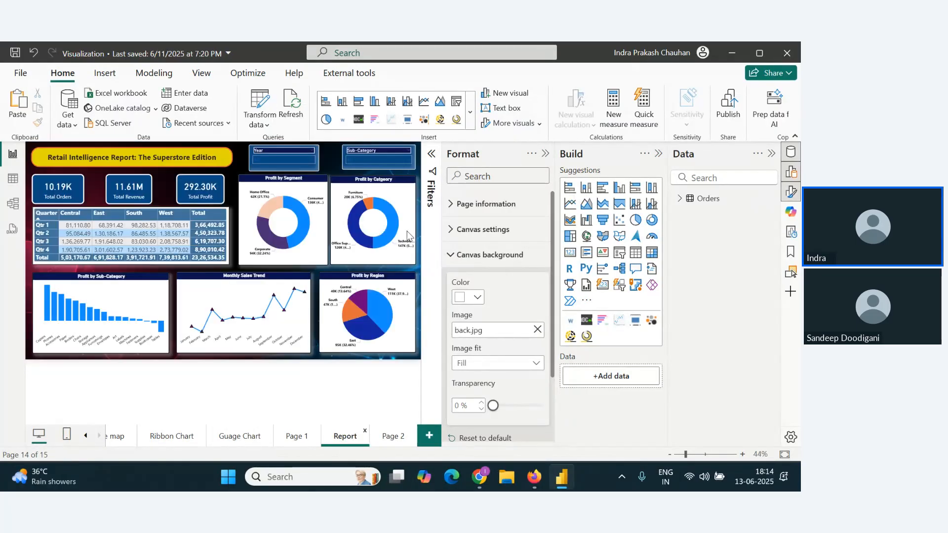
{"action": "left_click", "coordinate": [319, 170]}
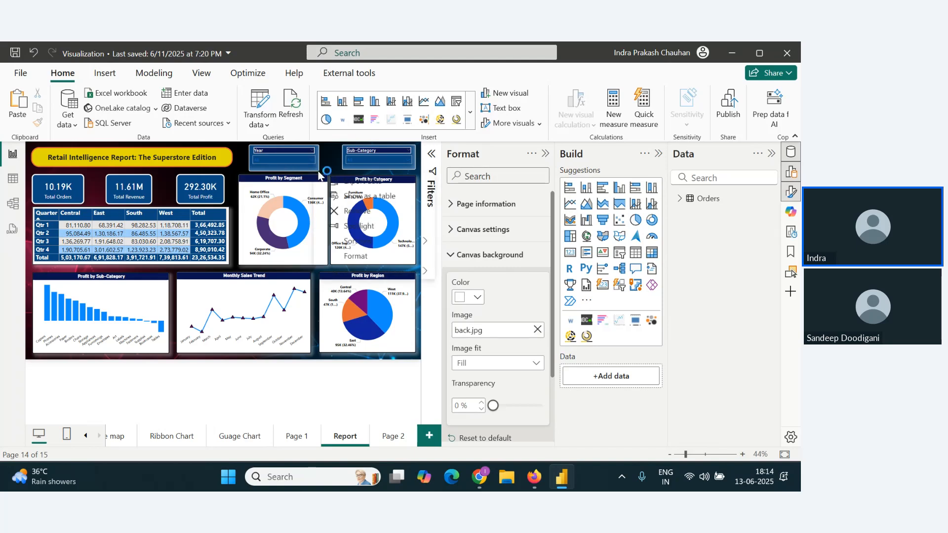
{"action": "left_click", "coordinate": [250, 153]}
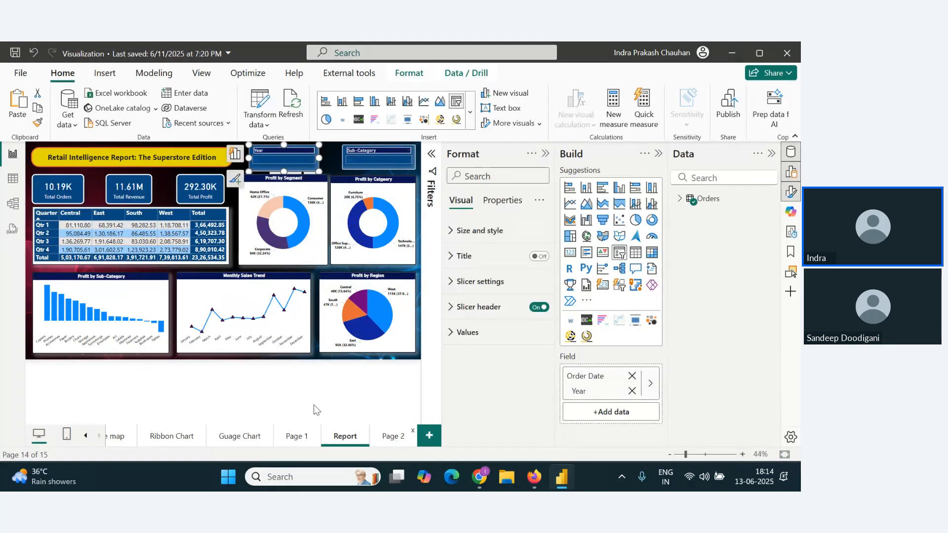
{"action": "left_click", "coordinate": [393, 435]}
{"action": "key", "text": "ctrl+v"}
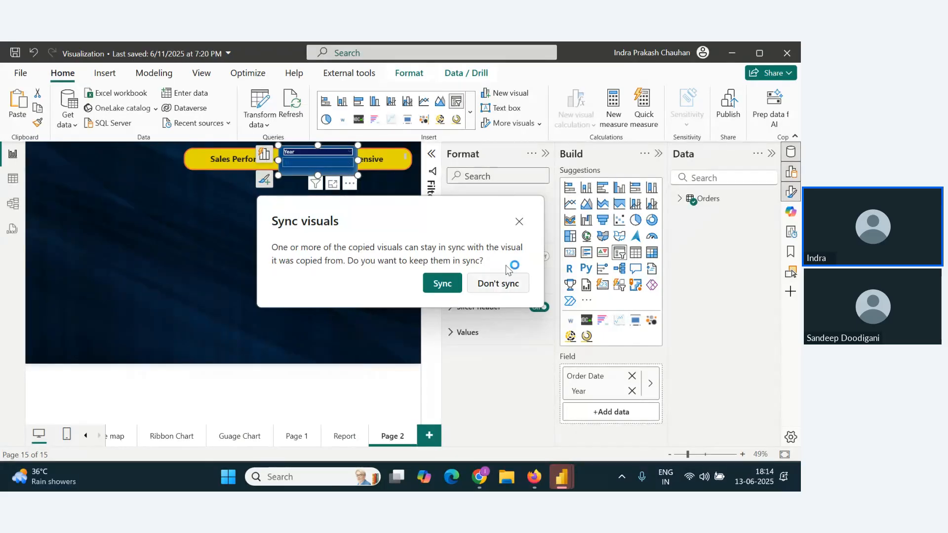
{"action": "left_click", "coordinate": [503, 281]}
{"action": "left_click_drag", "start_coordinate": [347, 185], "coordinate": [105, 179]}
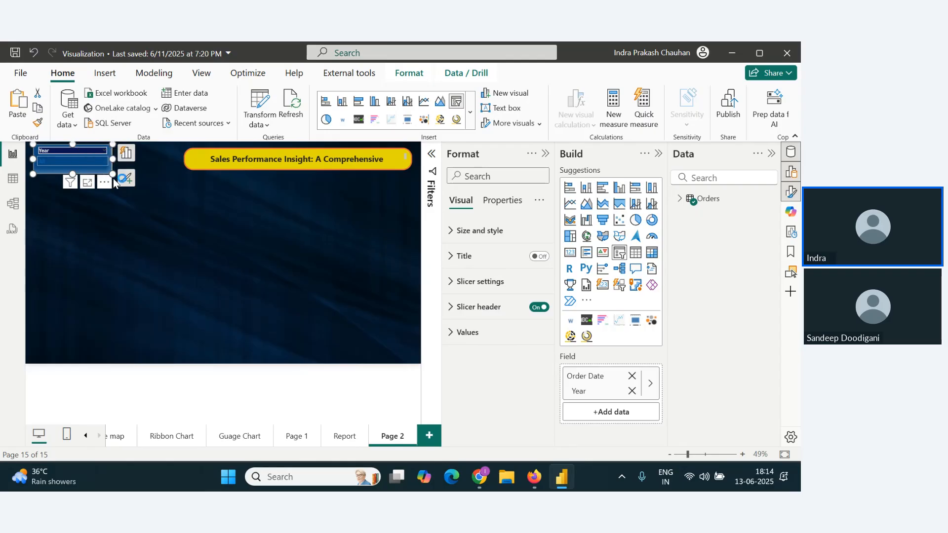
{"action": "left_click", "coordinate": [161, 183]}
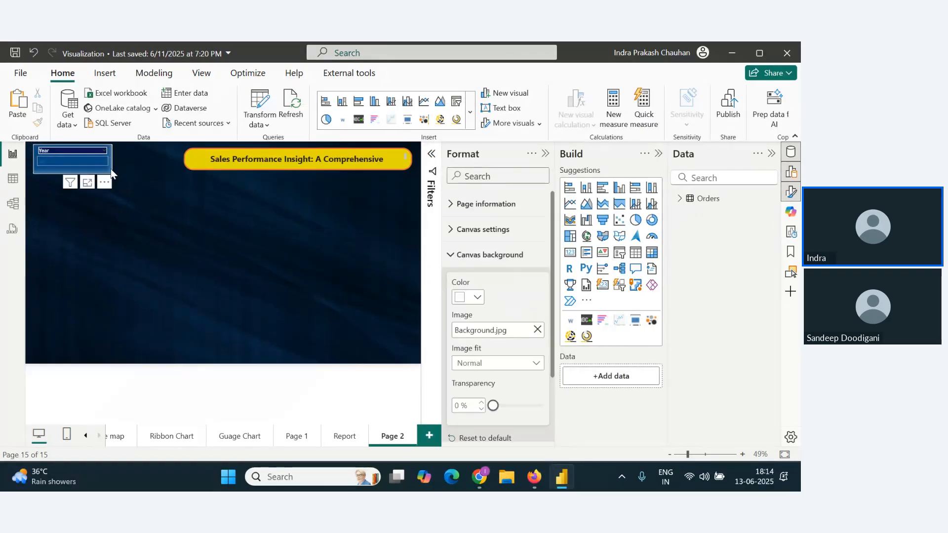
Step: Shrink the Year slicer on Page 2 slightly in width and height from its lower-right corner
{"action": "left_click", "coordinate": [111, 172]}
{"action": "left_click_drag", "start_coordinate": [112, 171], "coordinate": [102, 169]}
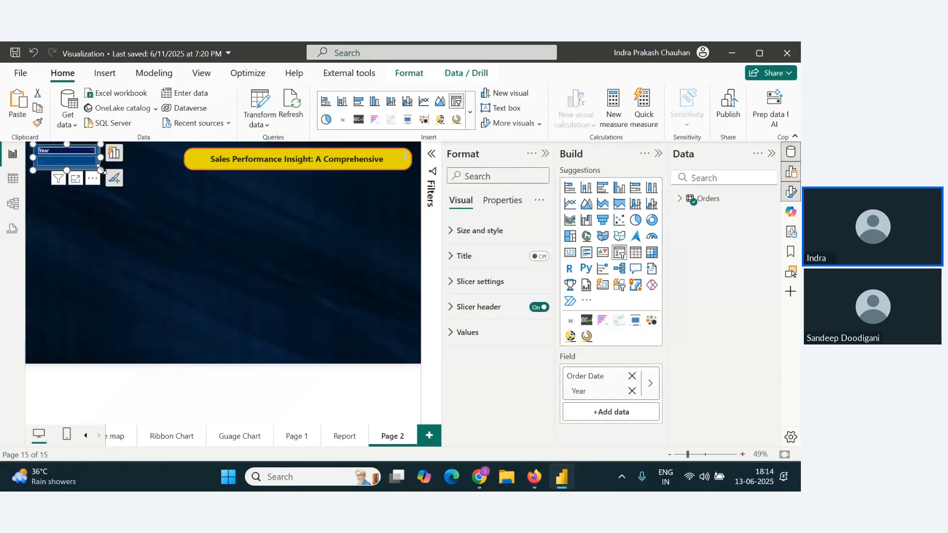
{"action": "left_click", "coordinate": [109, 205]}
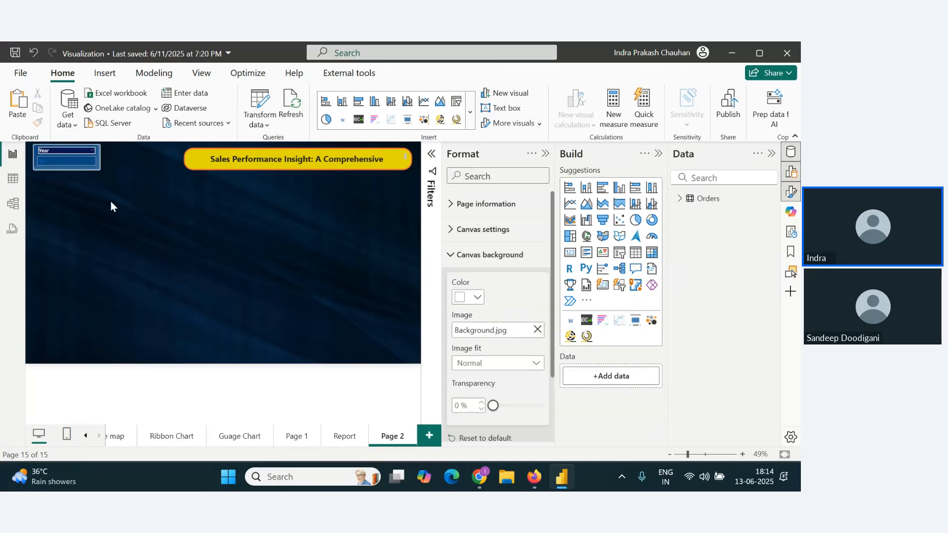
Step: Duplicate the Year slicer, place the copy between it and the title, and replace its Order Date field with Region
{"action": "left_click", "coordinate": [89, 169]}
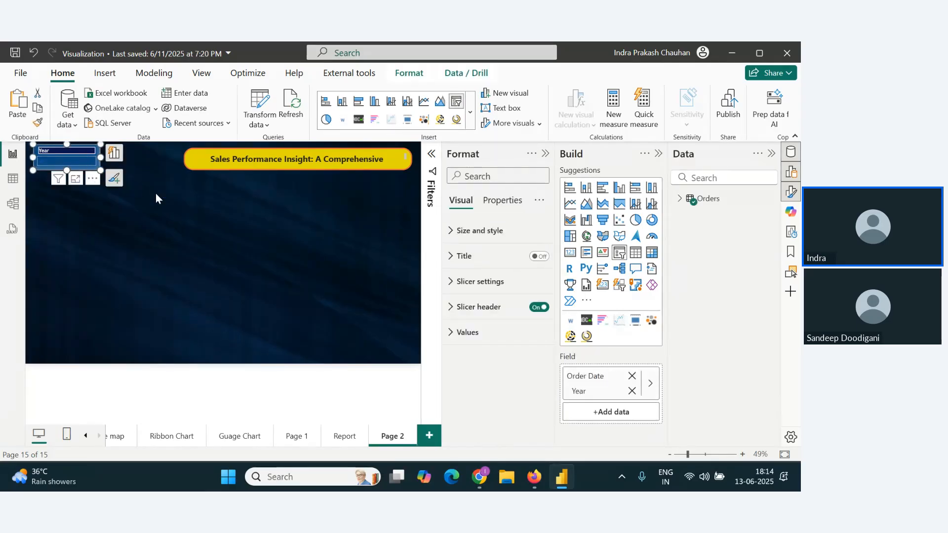
{"action": "left_click_drag", "start_coordinate": [96, 182], "coordinate": [169, 178]}
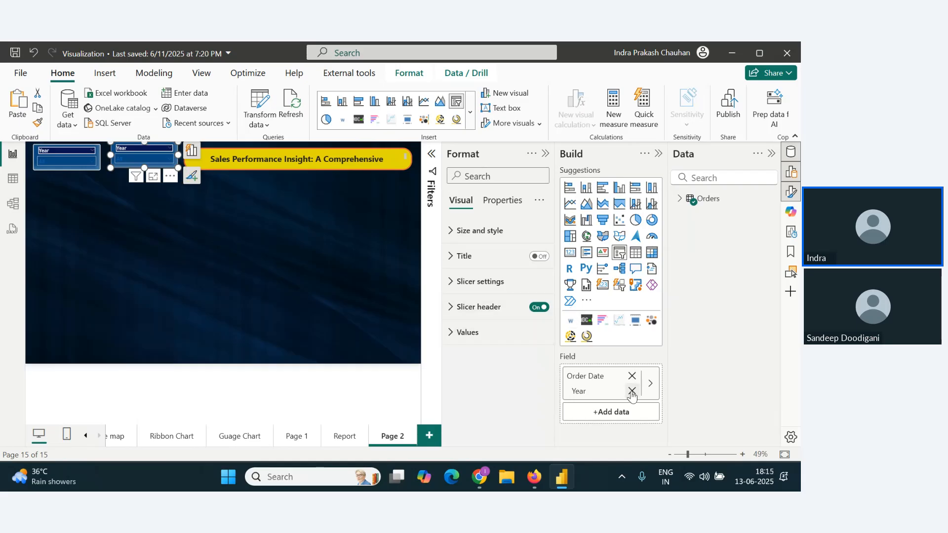
{"action": "left_click", "coordinate": [681, 198]}
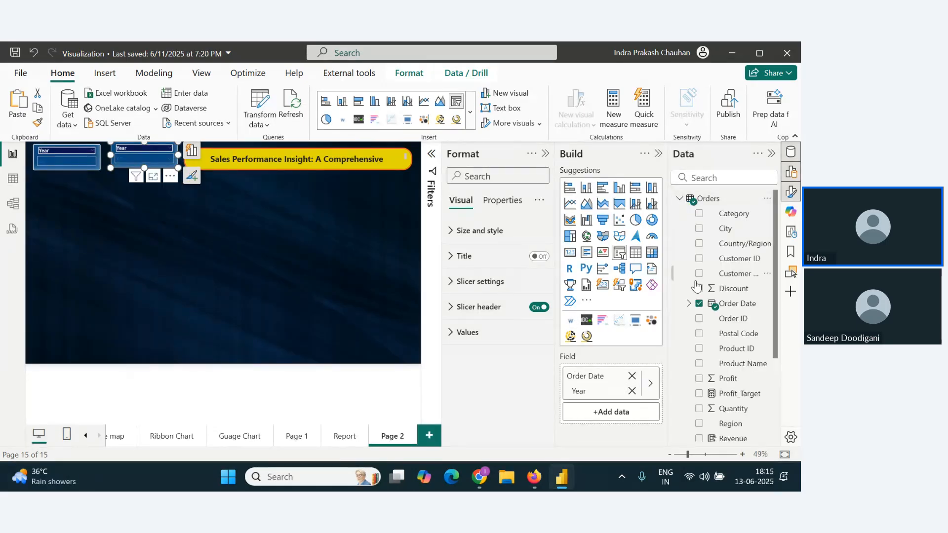
{"action": "left_click", "coordinate": [632, 391]}
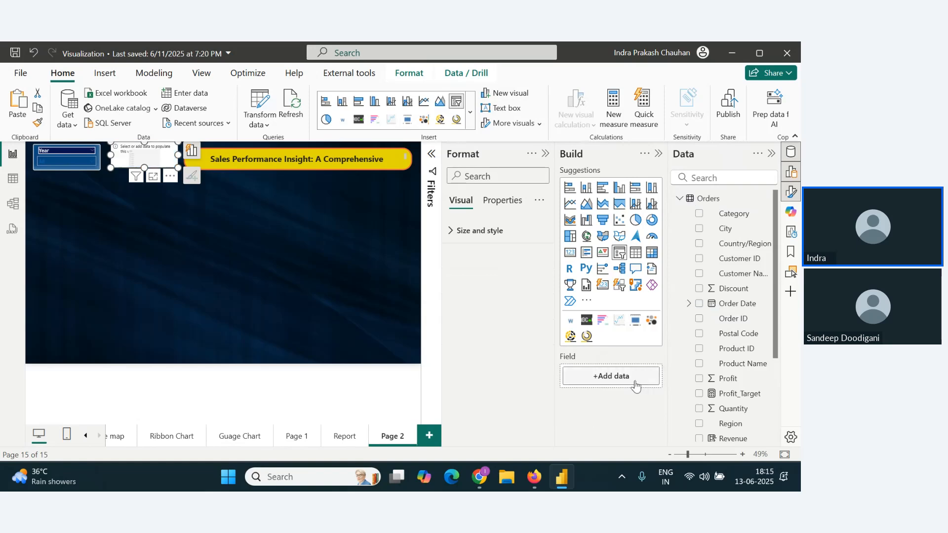
{"action": "scroll", "coordinate": [745, 306], "scroll_direction": "down", "scroll_amount": 3}
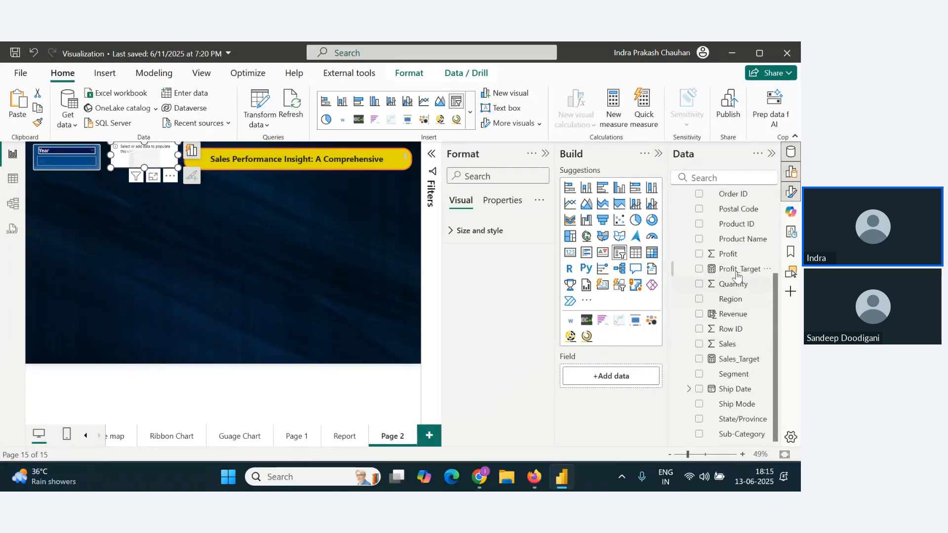
{"action": "left_click_drag", "start_coordinate": [731, 299], "coordinate": [612, 379]}
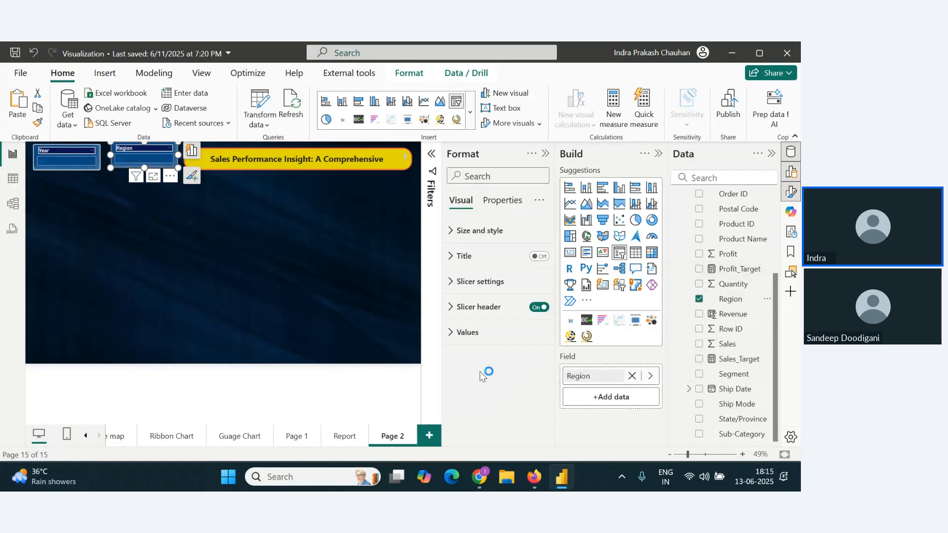
{"action": "left_click", "coordinate": [235, 300]}
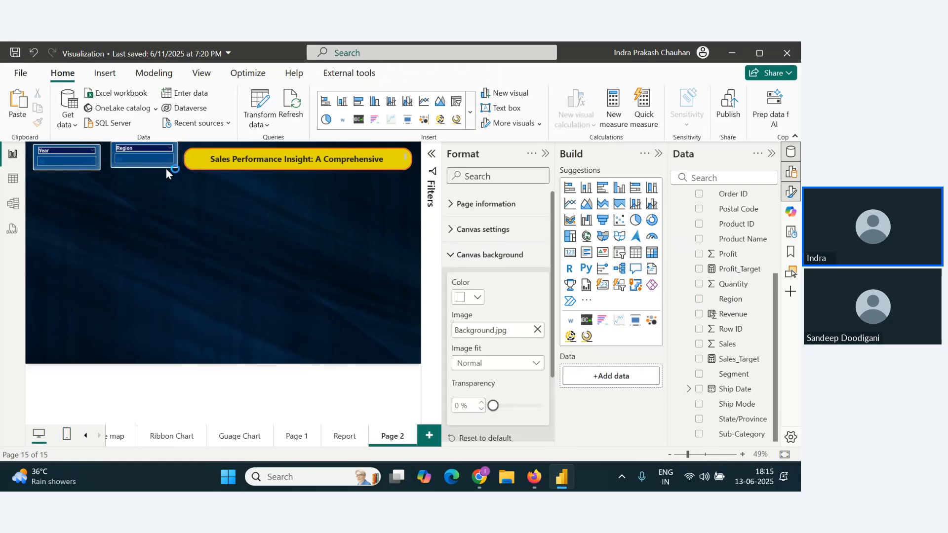
Step: Align the Region slicer level with the Year slicer, check the webinar chat in Chrome and return to Power BI Desktop
{"action": "left_click_drag", "start_coordinate": [168, 167], "coordinate": [161, 168]}
{"action": "left_click", "coordinate": [150, 236]}
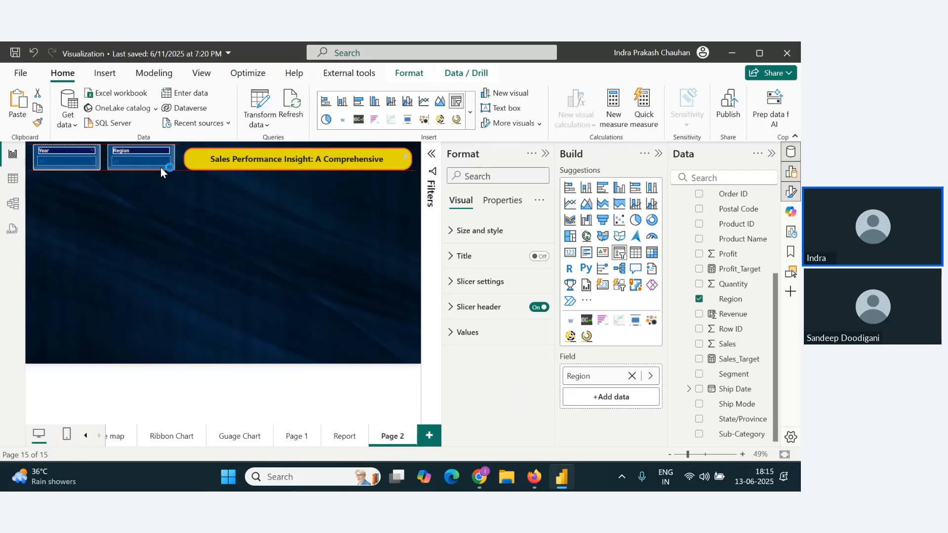
{"action": "left_click", "coordinate": [178, 224]}
{"action": "key", "text": "alt+Tab"}
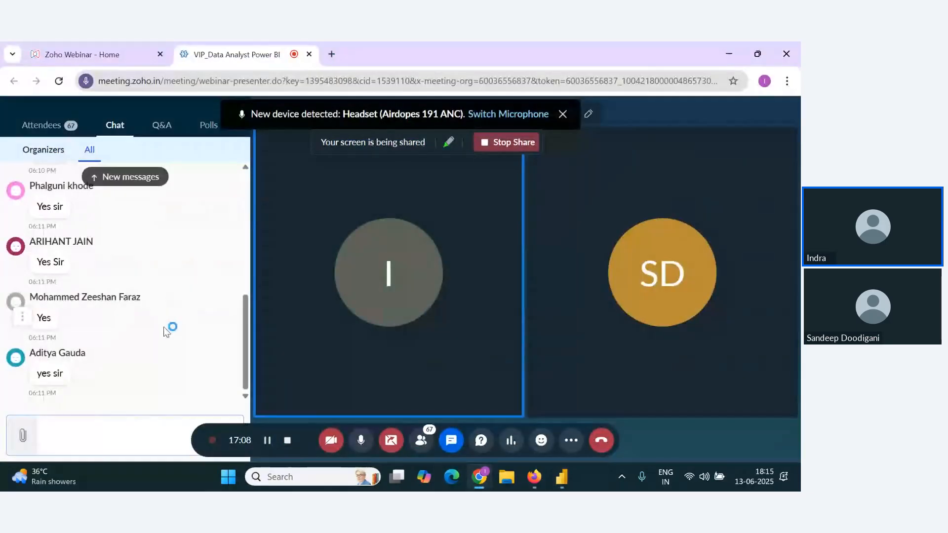
{"action": "key", "text": "alt+Tab"}
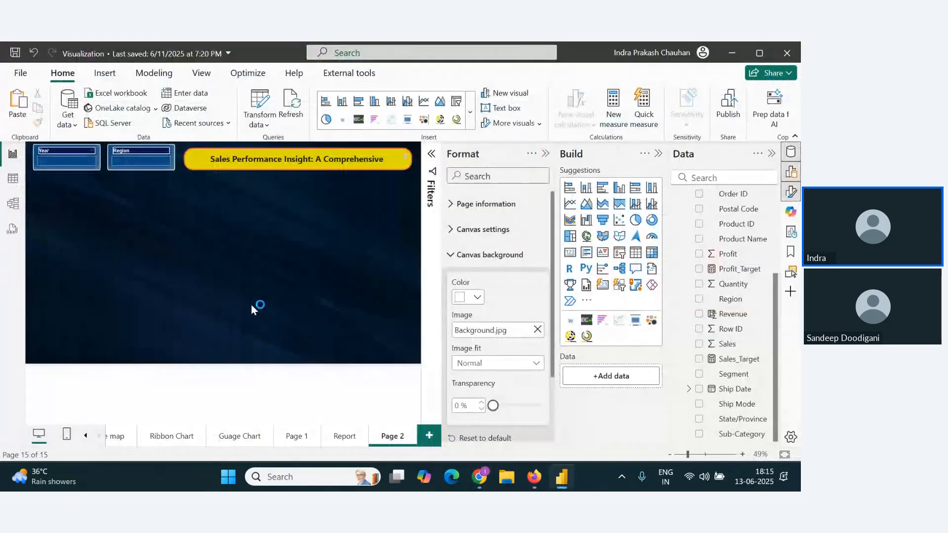
Step: Duplicate the Year slicer, place the widened copy beneath the two slicers, and replace its Order Date field with Product Name
{"action": "left_click", "coordinate": [97, 169]}
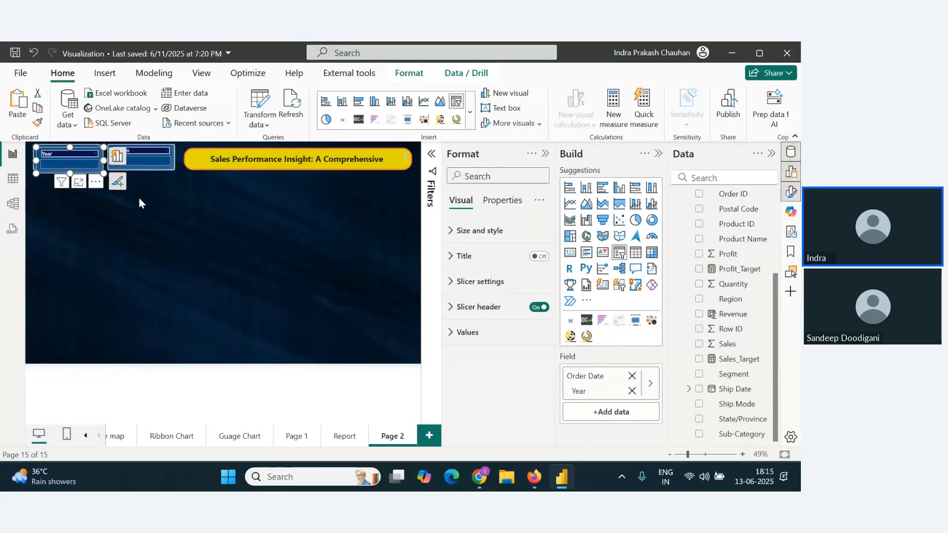
{"action": "left_click_drag", "start_coordinate": [95, 173], "coordinate": [177, 200]}
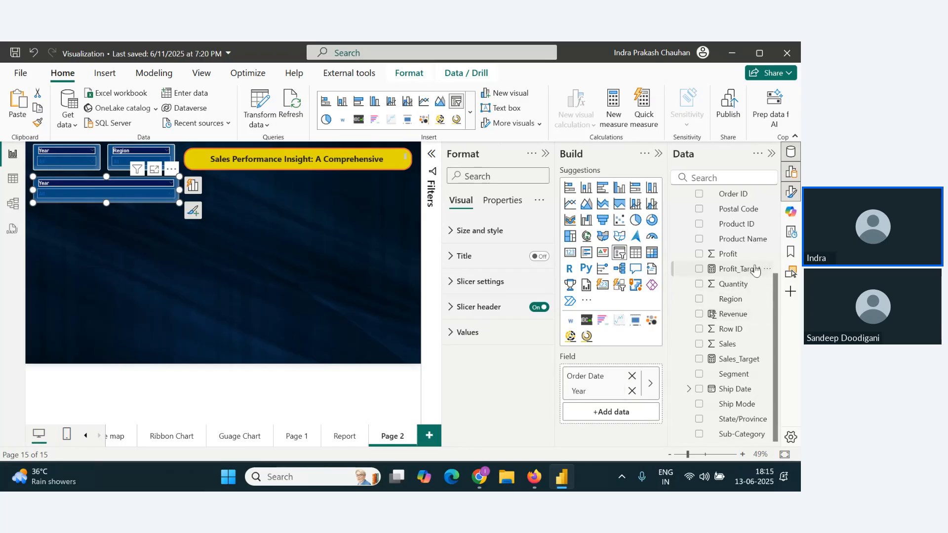
{"action": "left_click_drag", "start_coordinate": [746, 239], "coordinate": [637, 385]}
{"action": "left_click", "coordinate": [631, 375]}
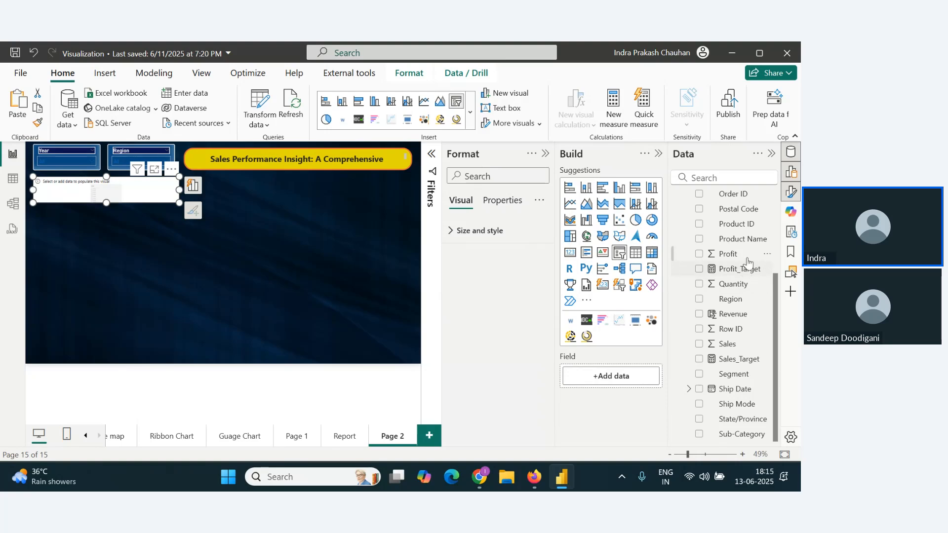
{"action": "left_click_drag", "start_coordinate": [746, 240], "coordinate": [636, 380]}
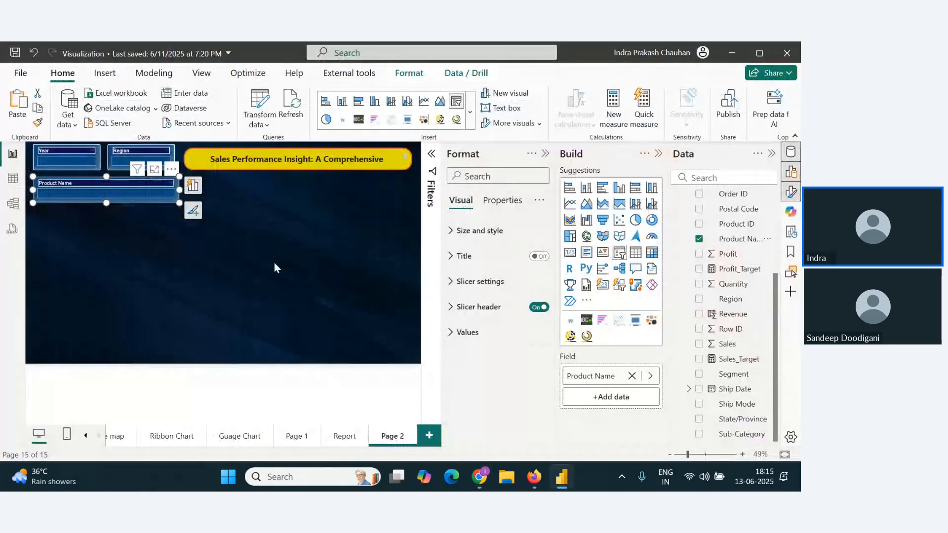
{"action": "left_click", "coordinate": [203, 281]}
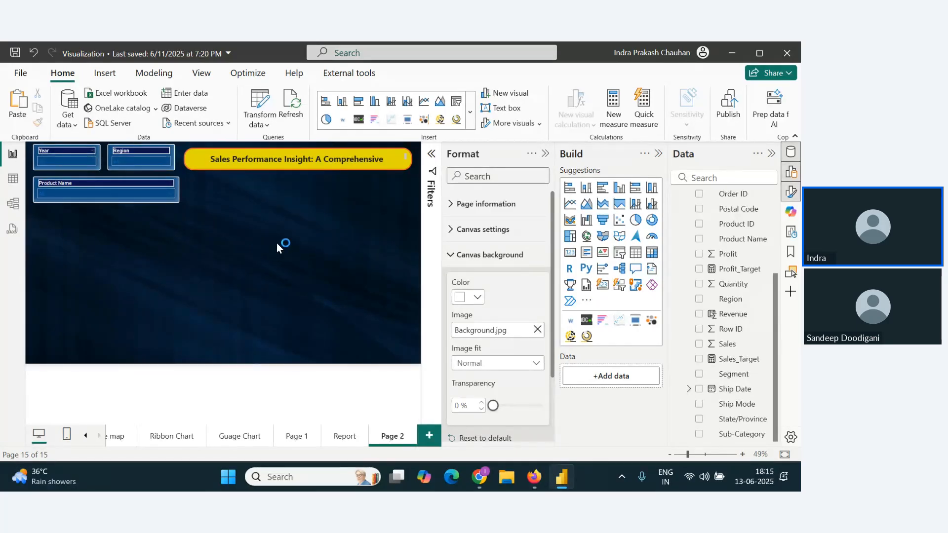
Step: Switch to Chrome and back to Power BI Desktop, and narrow the Product Name slicer to the Region slicer's right edge
{"action": "key", "text": "alt+Tab"}
{"action": "key", "text": "alt+Tab"}
{"action": "left_click", "coordinate": [179, 198]}
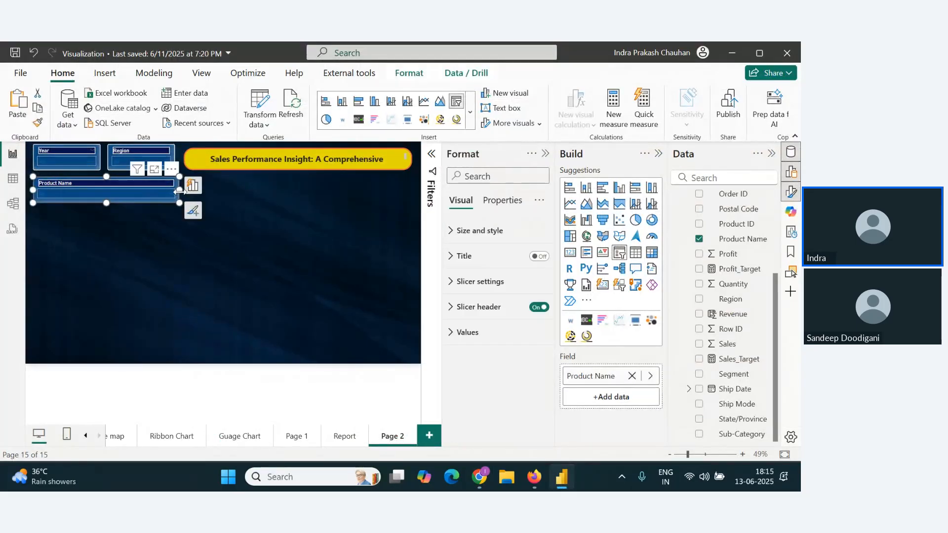
{"action": "left_click", "coordinate": [213, 223]}
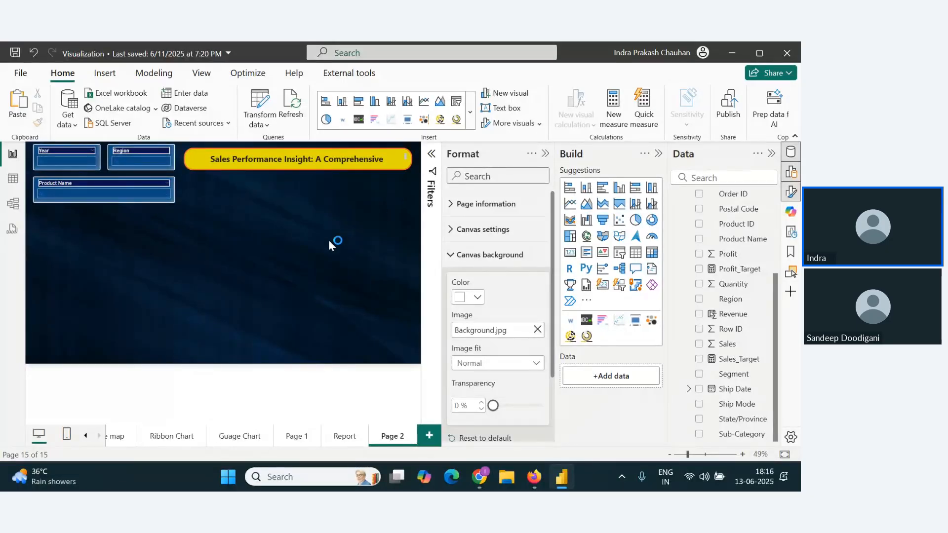
Step: Copy the Total Orders card from the Report page onto Page 2 and place it beneath the start of the title
{"action": "left_click", "coordinate": [343, 440]}
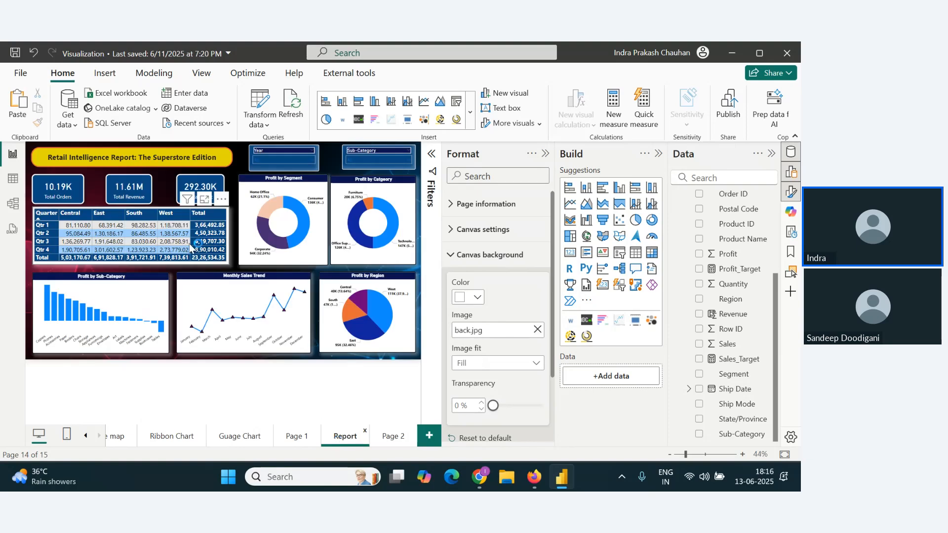
{"action": "left_click", "coordinate": [77, 195]}
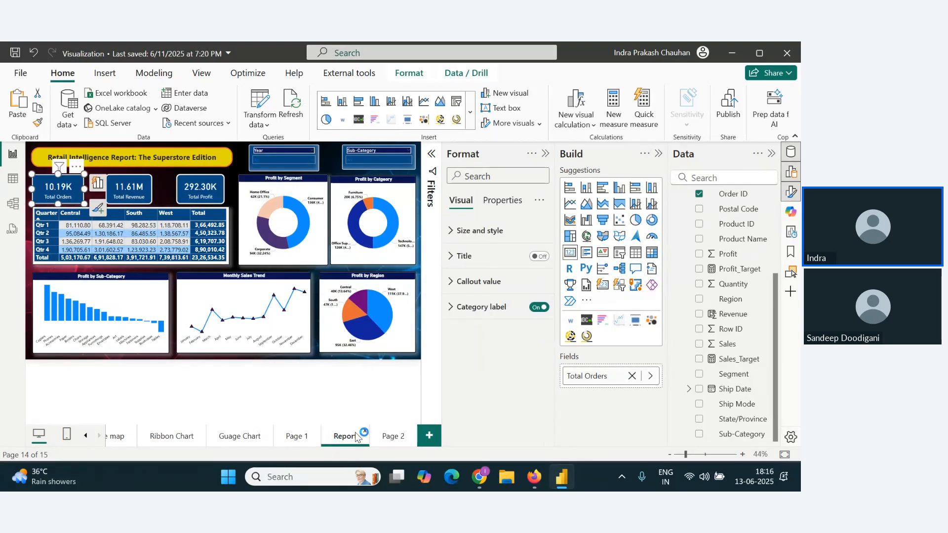
{"action": "left_click", "coordinate": [396, 437]}
{"action": "key", "text": "ctrl+v"}
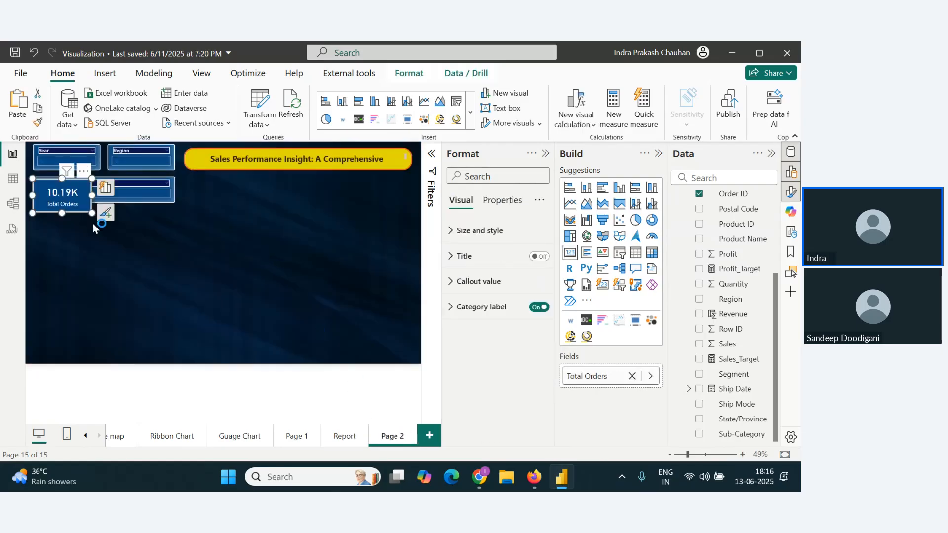
{"action": "left_click_drag", "start_coordinate": [79, 200], "coordinate": [251, 212]}
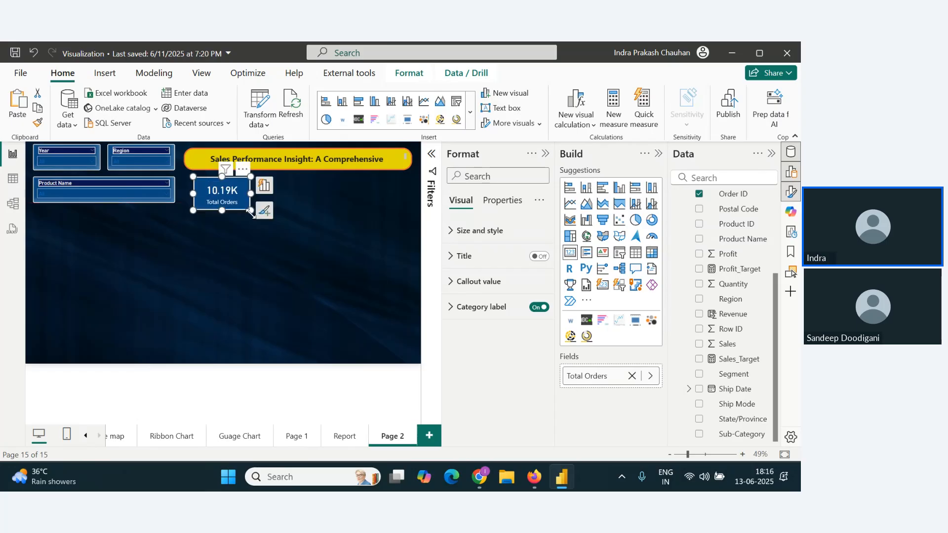
Step: Widen the title text box to the page's right edge so the full title fits on one line
{"action": "left_click", "coordinate": [271, 165]}
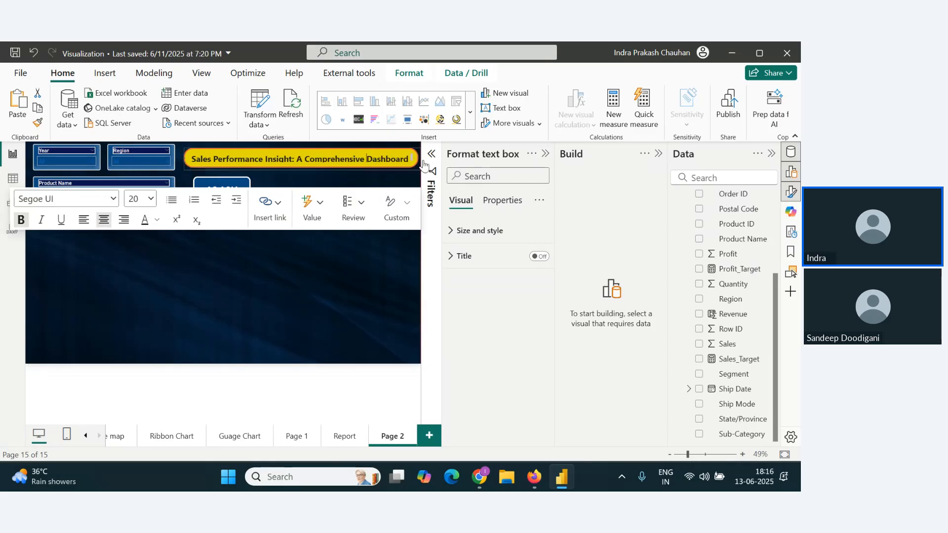
{"action": "left_click", "coordinate": [309, 259]}
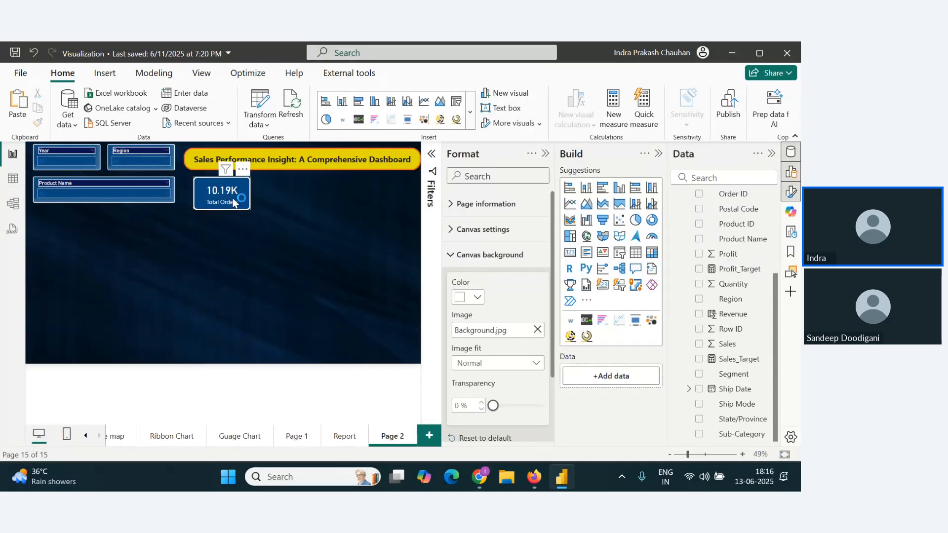
Step: Move the Total Orders card slightly up toward the title and extend the Product Name slicer's height to the card's lower edge
{"action": "left_click_drag", "start_coordinate": [234, 211], "coordinate": [235, 207]}
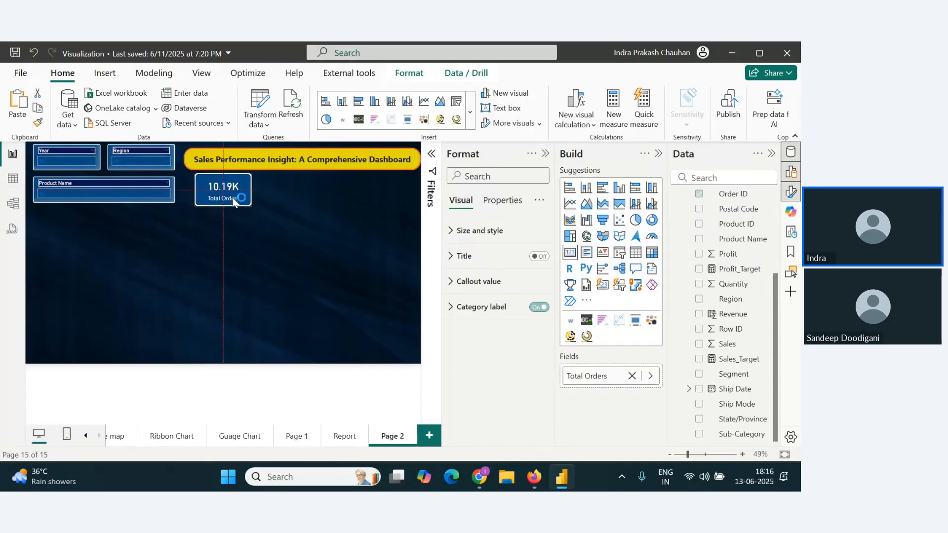
{"action": "left_click", "coordinate": [162, 198]}
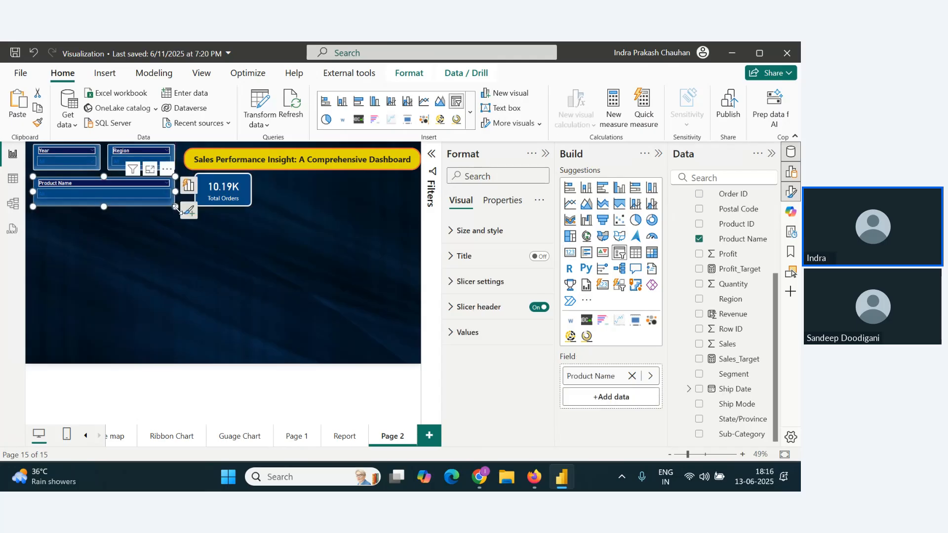
{"action": "left_click", "coordinate": [271, 224]}
Step: Set the Total Orders card's background to the theme orange #E66C37 after trying the palest orange tint
{"action": "left_click", "coordinate": [242, 199]}
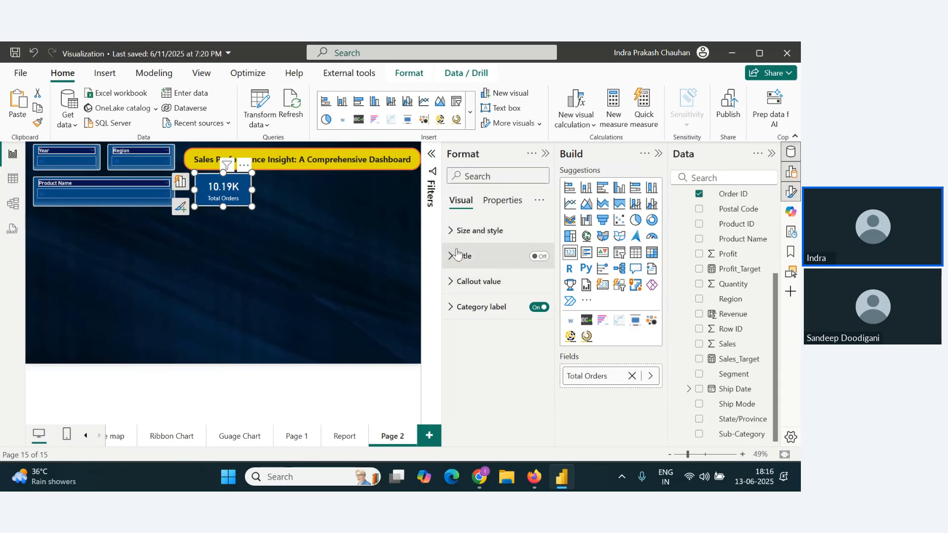
{"action": "left_click", "coordinate": [477, 231]}
{"action": "scroll", "coordinate": [491, 344], "scroll_direction": "down", "scroll_amount": 5}
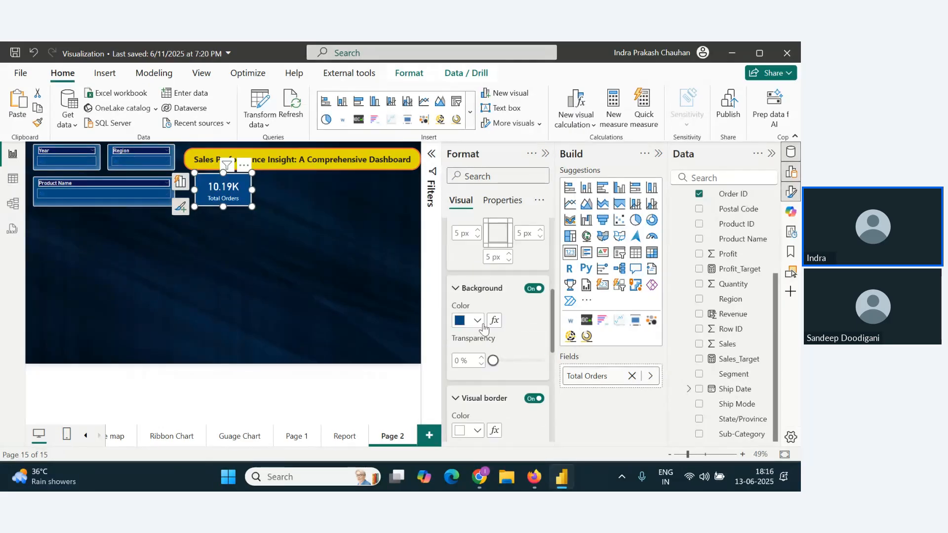
{"action": "left_click", "coordinate": [478, 322]}
{"action": "left_click", "coordinate": [539, 163]}
{"action": "left_click", "coordinate": [541, 176]}
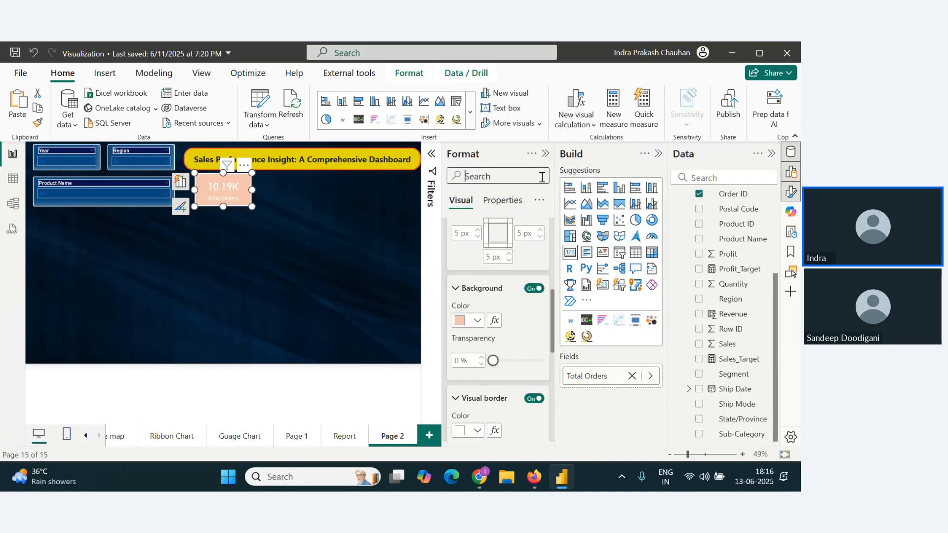
{"action": "left_click", "coordinate": [477, 320]}
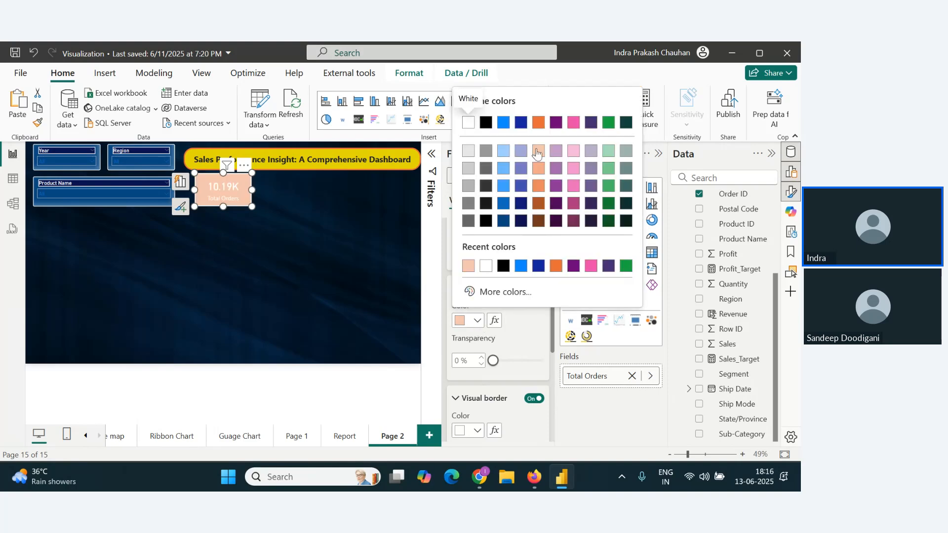
{"action": "left_click", "coordinate": [538, 122]}
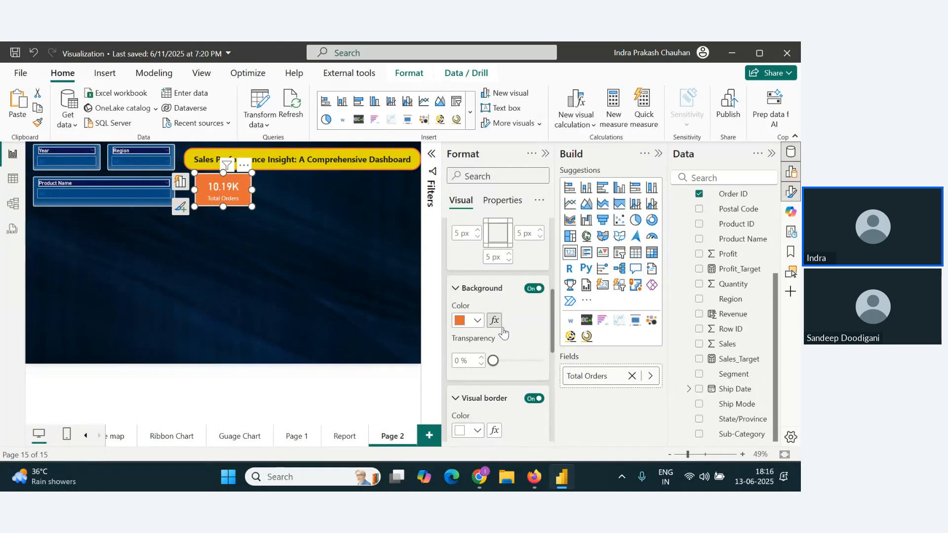
{"action": "mouse_move", "coordinate": [493, 361]}
{"action": "left_mouse_down"}
{"action": "mouse_move", "coordinate": [514, 362]}
{"action": "mouse_move", "coordinate": [492, 364]}
{"action": "left_mouse_up"}
Step: Set the Total Orders card's background to the custom muted orange #DA8849
{"action": "left_click", "coordinate": [476, 321]}
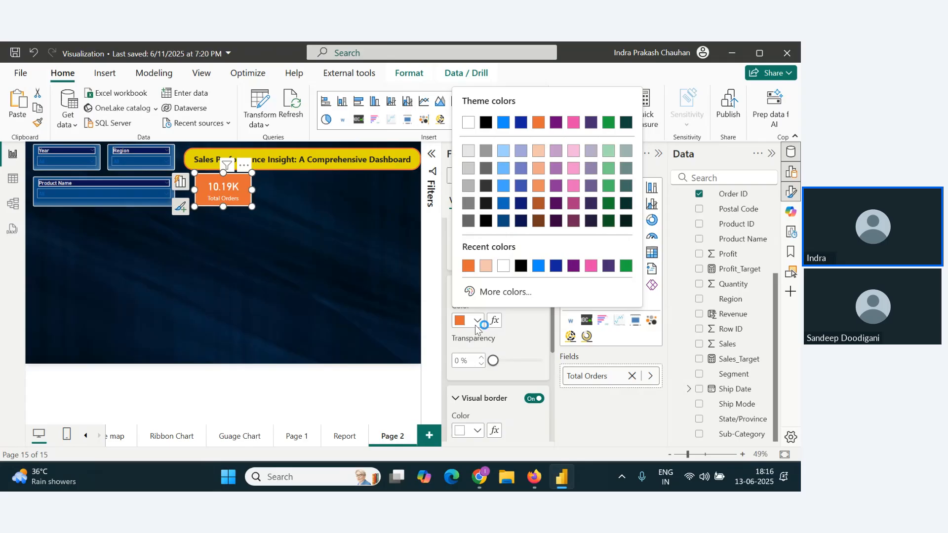
{"action": "left_click", "coordinate": [538, 293]}
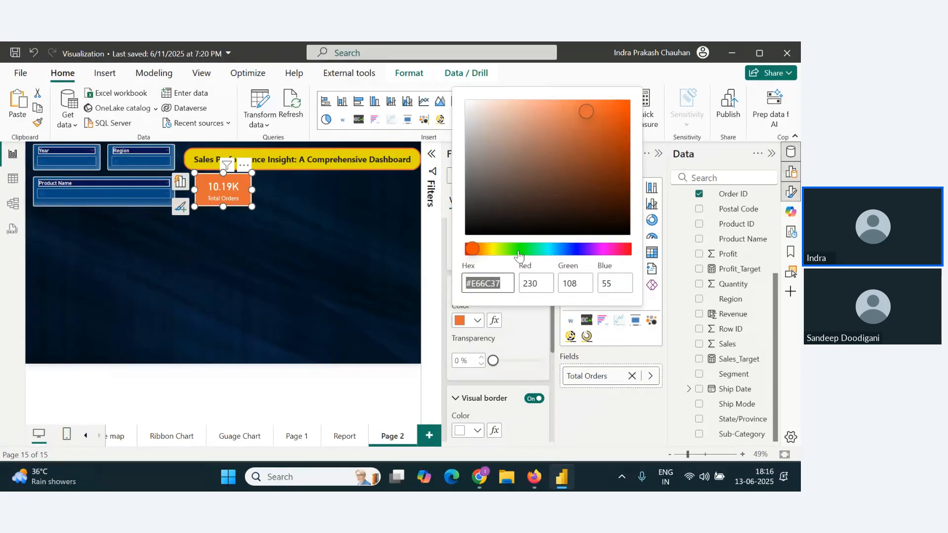
{"action": "left_click_drag", "start_coordinate": [481, 252], "coordinate": [487, 250]}
{"action": "left_click_drag", "start_coordinate": [487, 253], "coordinate": [469, 253]}
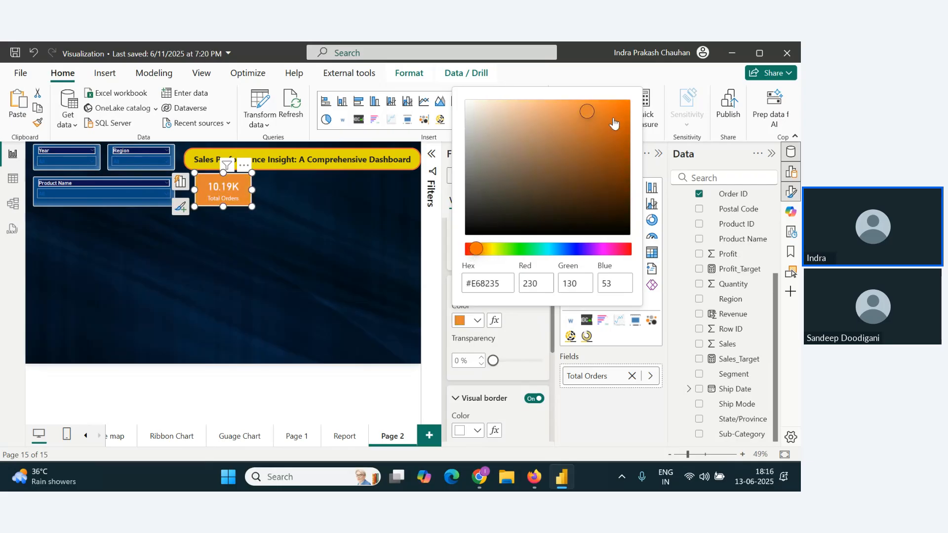
{"action": "left_click_drag", "start_coordinate": [587, 111], "coordinate": [570, 118]}
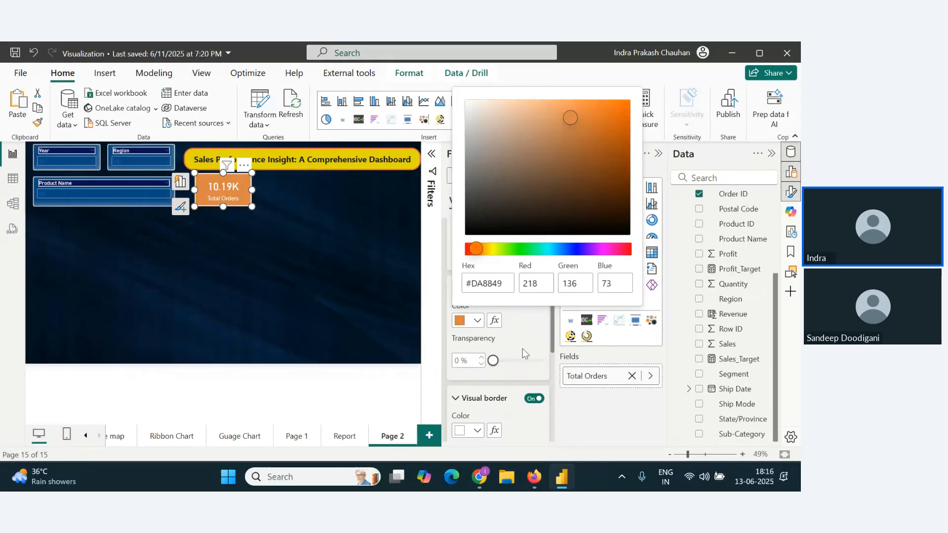
{"action": "left_click", "coordinate": [522, 348]}
Step: Set the Total Orders card's background to the medium-light shade of the theme orange
{"action": "left_click", "coordinate": [477, 320]}
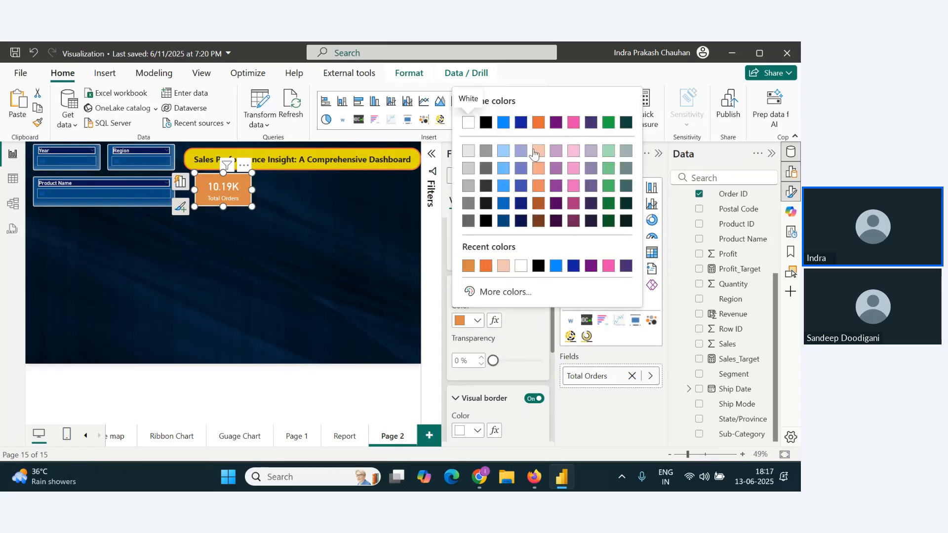
{"action": "left_click", "coordinate": [538, 187]}
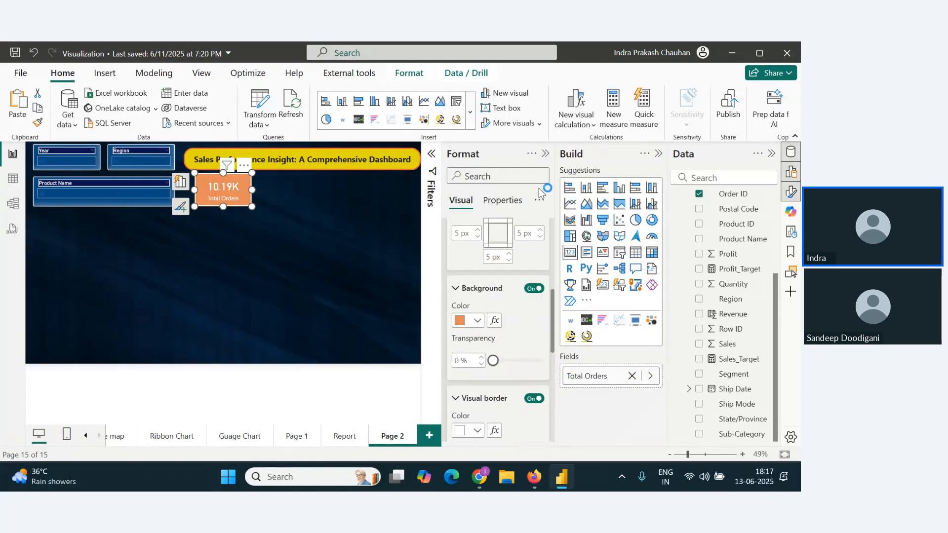
{"action": "left_click", "coordinate": [306, 247]}
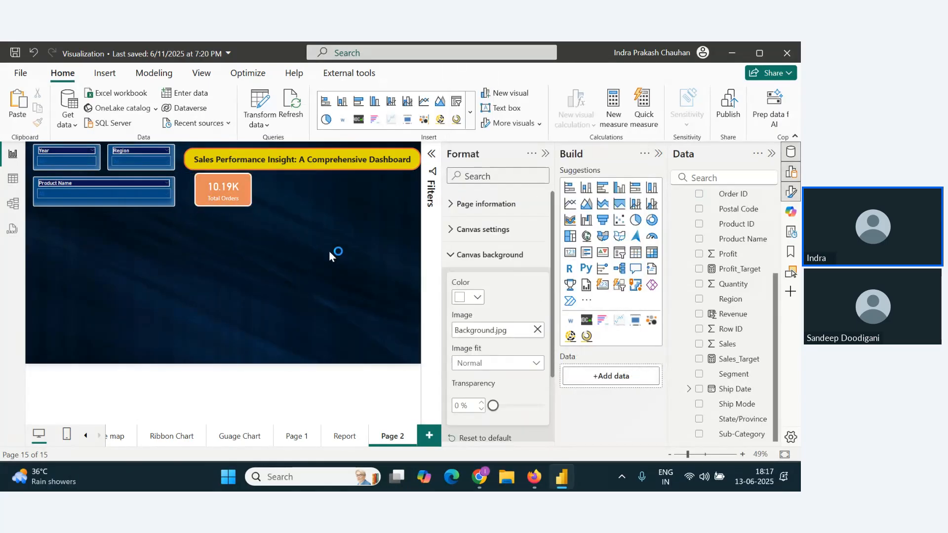
Step: Move the Total Orders card slightly left toward the Product Name slicer, and switch to Chrome and back to Power BI Desktop
{"action": "left_click", "coordinate": [231, 202]}
{"action": "left_click", "coordinate": [238, 274]}
{"action": "key", "text": "alt+Tab"}
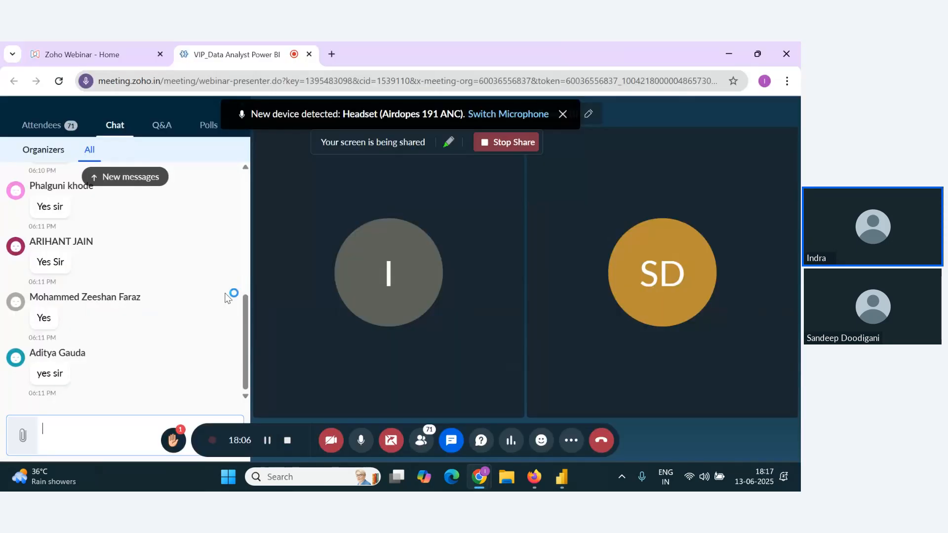
{"action": "key", "text": "alt+Tab"}
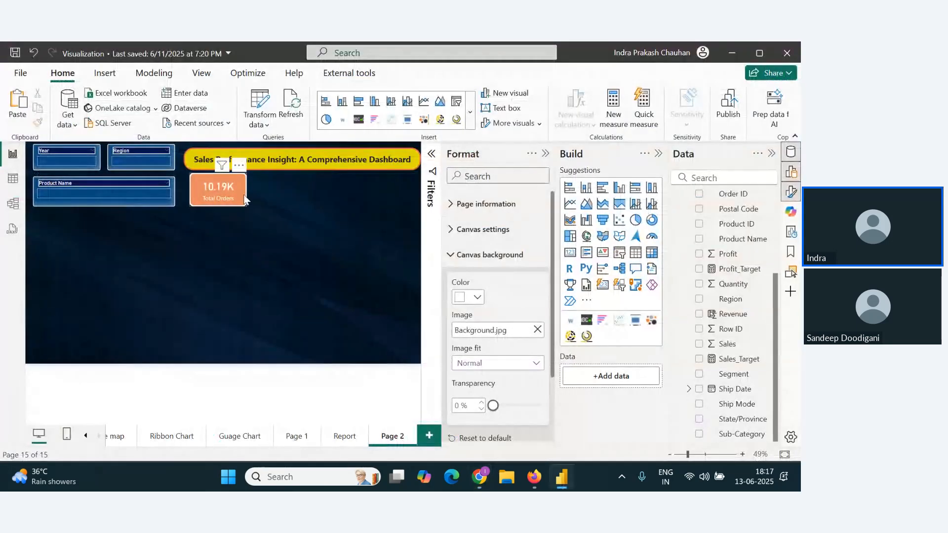
Step: Duplicate the Total Orders card to the right of the original and replace the copy's field with Sales
{"action": "left_click", "coordinate": [246, 199]}
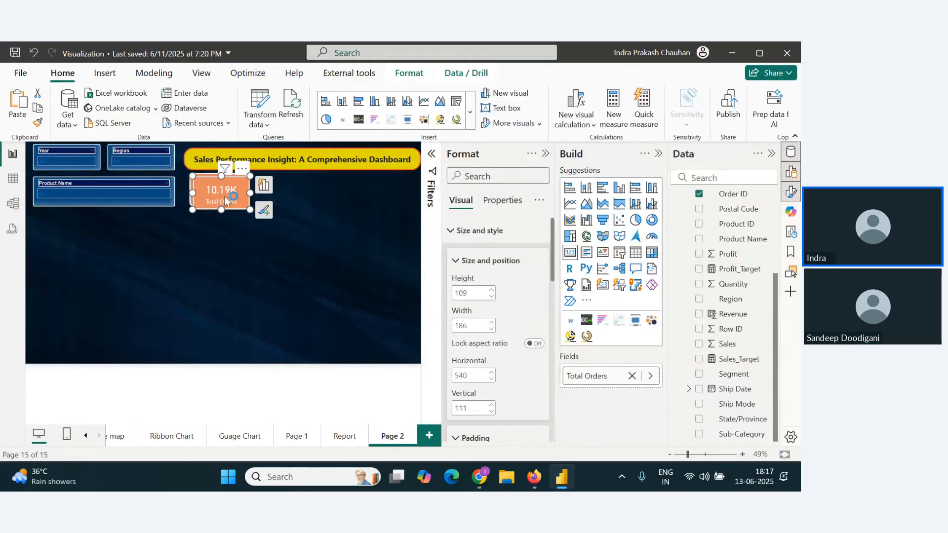
{"action": "left_click_drag", "start_coordinate": [224, 196], "coordinate": [301, 194]}
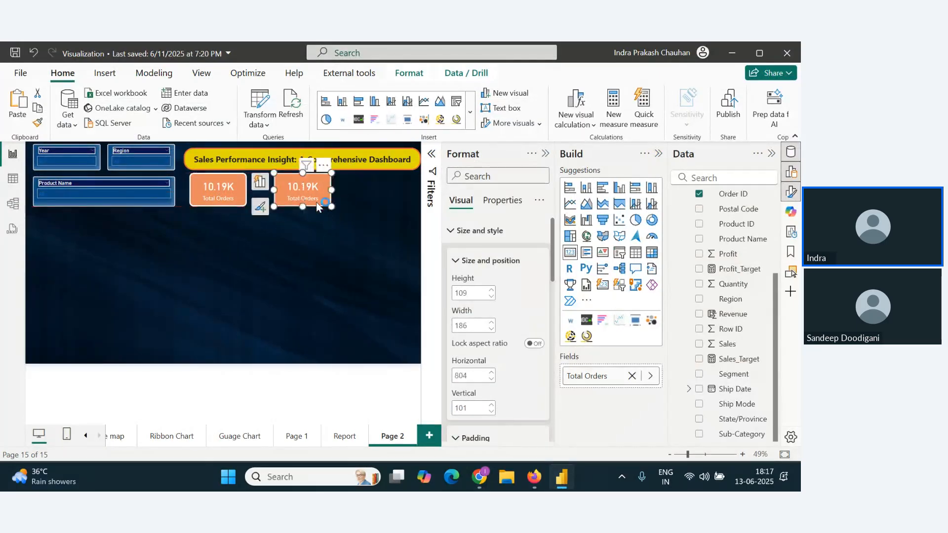
{"action": "left_click", "coordinate": [633, 377]}
{"action": "left_click_drag", "start_coordinate": [727, 343], "coordinate": [623, 378]}
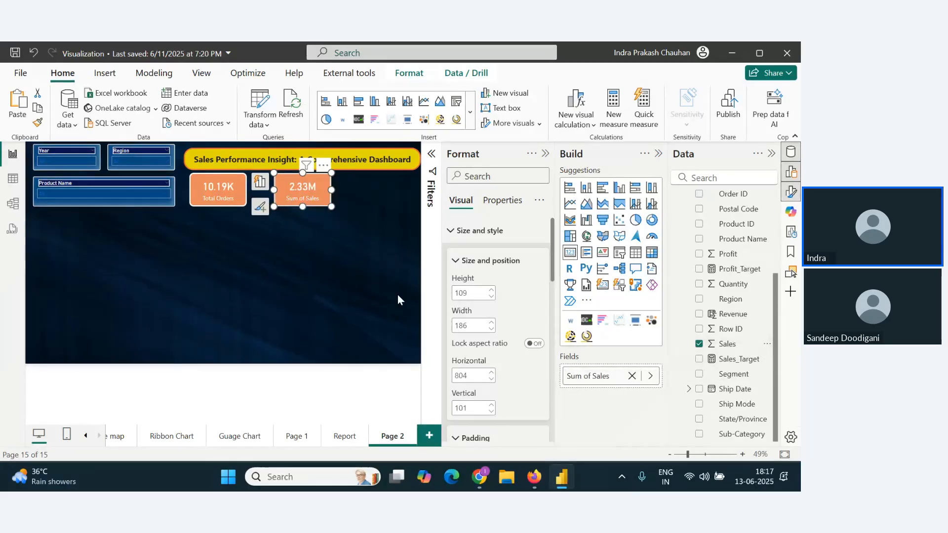
Step: Rename the Sum of Sales field on the second card to "Total Sales"
{"action": "right_click", "coordinate": [610, 376]}
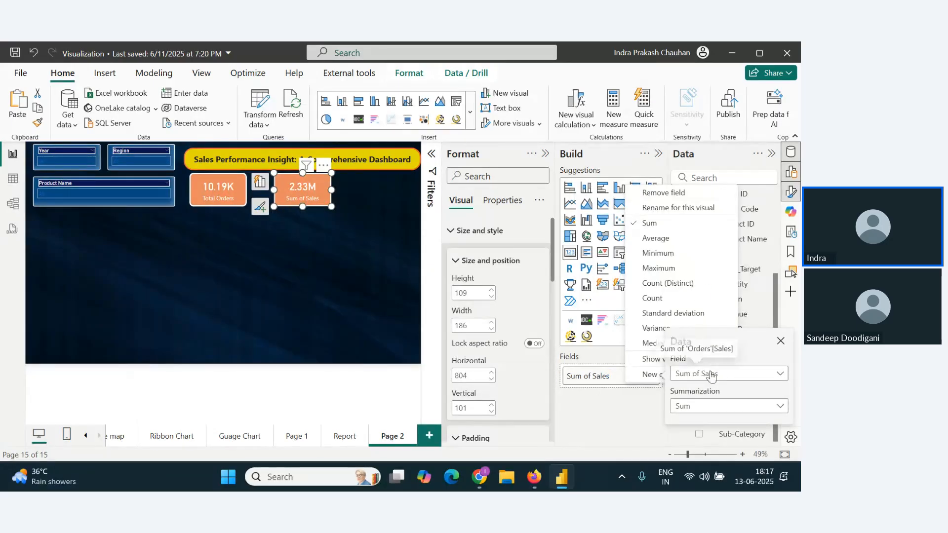
{"action": "left_click", "coordinate": [600, 376]}
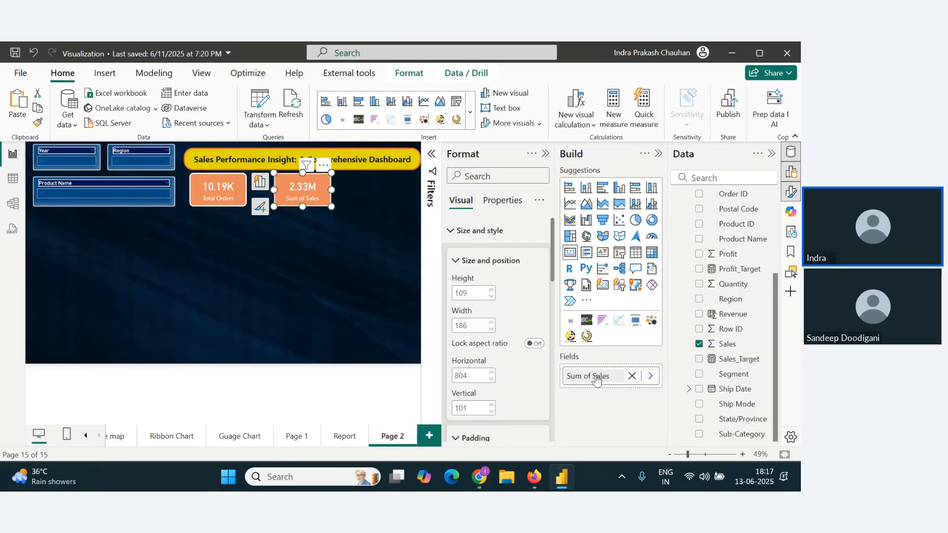
{"action": "right_click", "coordinate": [600, 376]}
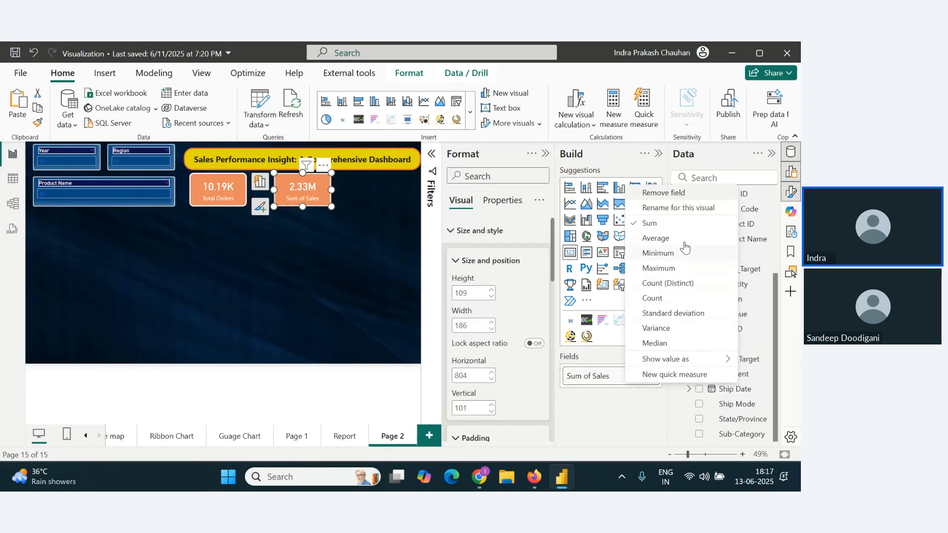
{"action": "left_click", "coordinate": [669, 213]}
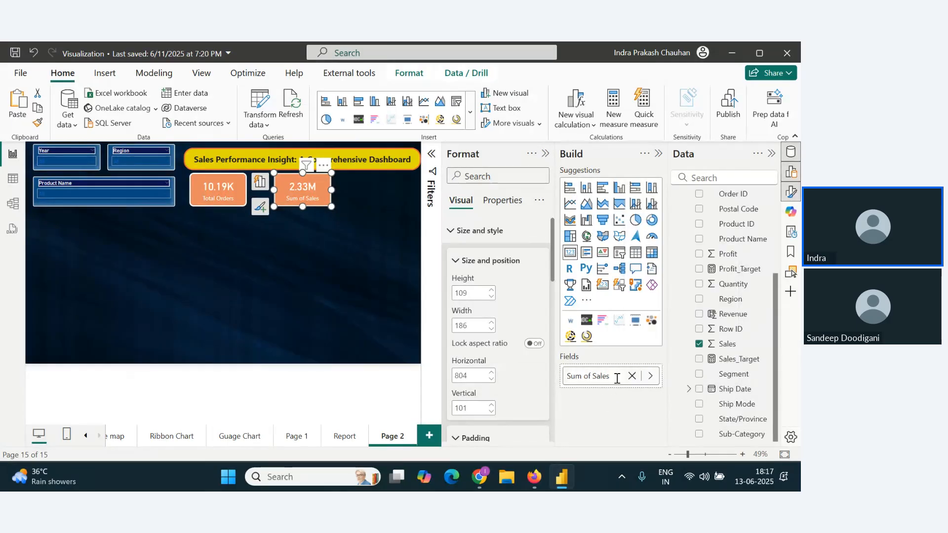
{"action": "left_click_drag", "start_coordinate": [593, 376], "coordinate": [539, 375]}
{"action": "type", "text": "Toat"}
{"action": "left_click", "coordinate": [358, 307]}
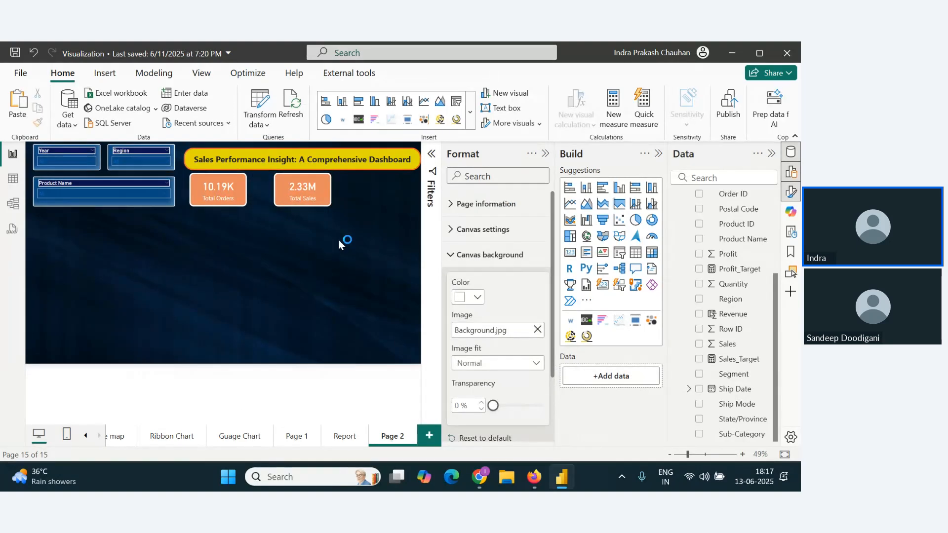
Step: Align the Total Orders card with the title's left edge and place the Total Sales card close beside it
{"action": "left_click_drag", "start_coordinate": [316, 194], "coordinate": [291, 188]}
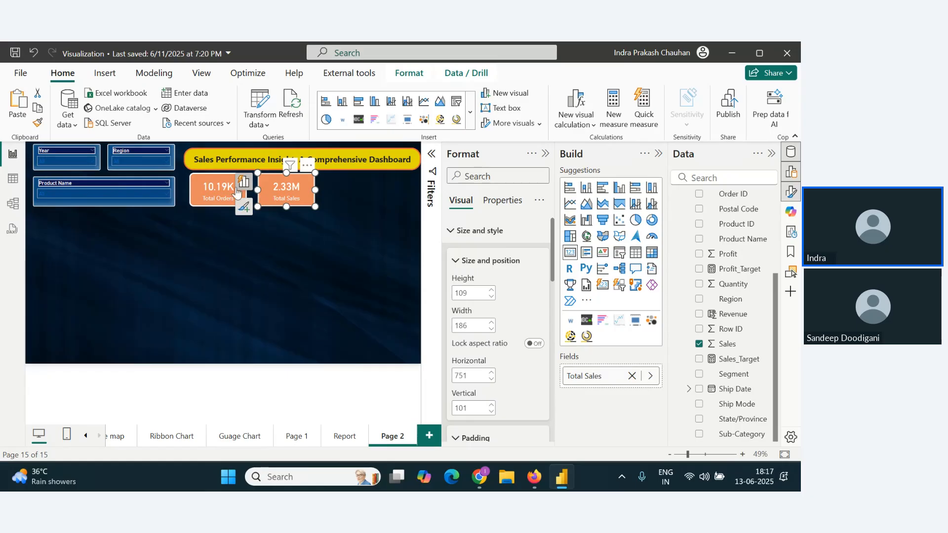
{"action": "left_click_drag", "start_coordinate": [221, 187], "coordinate": [216, 187]}
{"action": "left_click_drag", "start_coordinate": [281, 189], "coordinate": [270, 188]}
{"action": "left_click", "coordinate": [335, 232]}
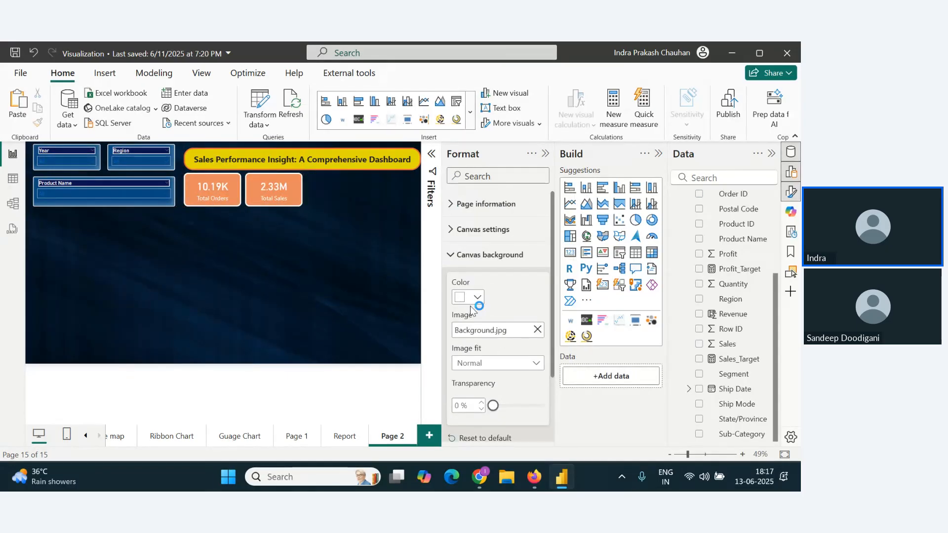
Step: Duplicate the Total Sales card to the right of the original and replace the copy's field with Quantity
{"action": "left_click_drag", "start_coordinate": [292, 194], "coordinate": [342, 193]}
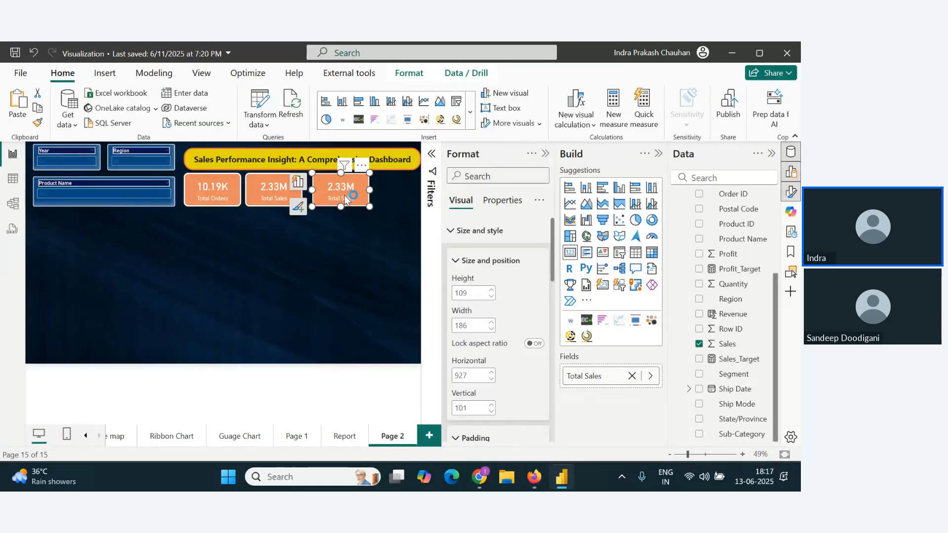
{"action": "left_click", "coordinate": [631, 375]}
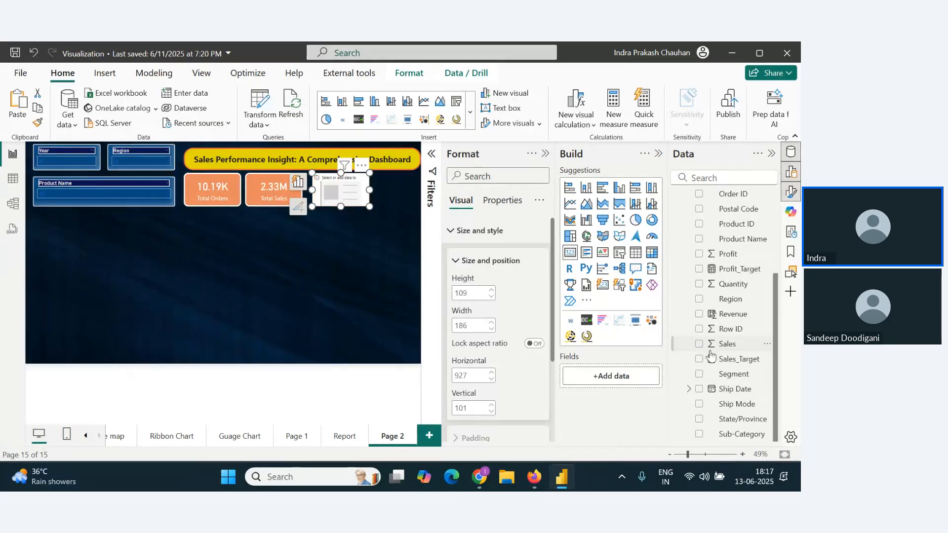
{"action": "left_click_drag", "start_coordinate": [732, 284], "coordinate": [628, 377]}
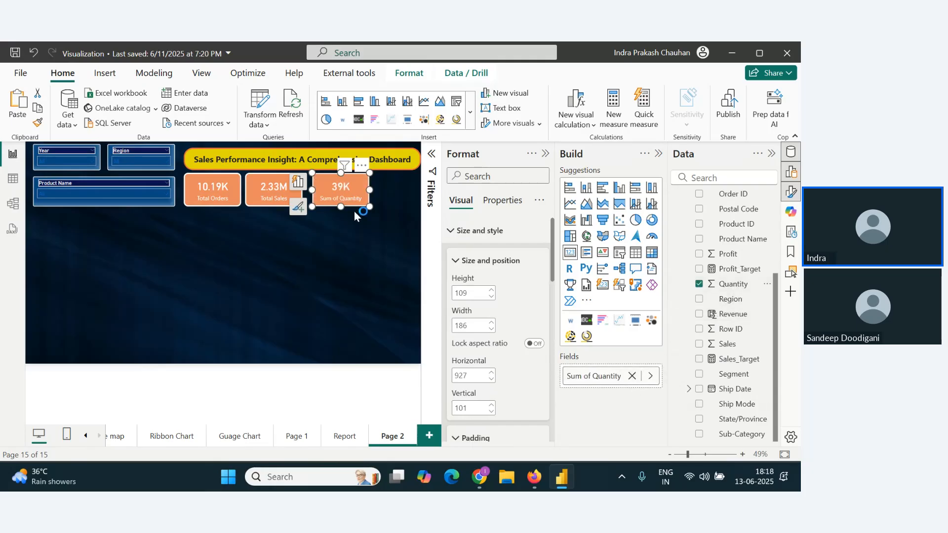
Step: Rename the Sum of Quantity field on the third card to "Total Quantity"
{"action": "right_click", "coordinate": [598, 378]}
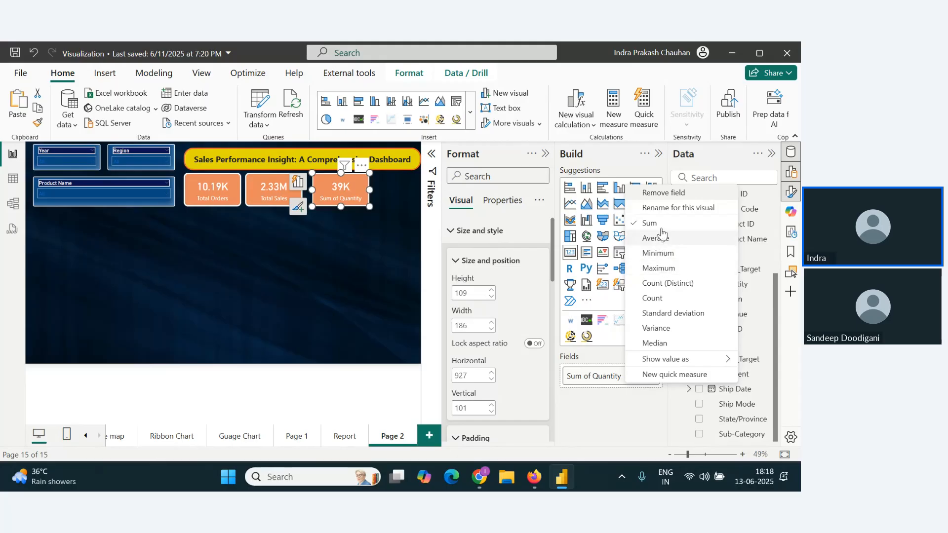
{"action": "left_click", "coordinate": [669, 212]}
{"action": "left_click_drag", "start_coordinate": [594, 375], "coordinate": [548, 373]}
{"action": "key", "text": "BackSpace"}
{"action": "type", "text": "Toat"}
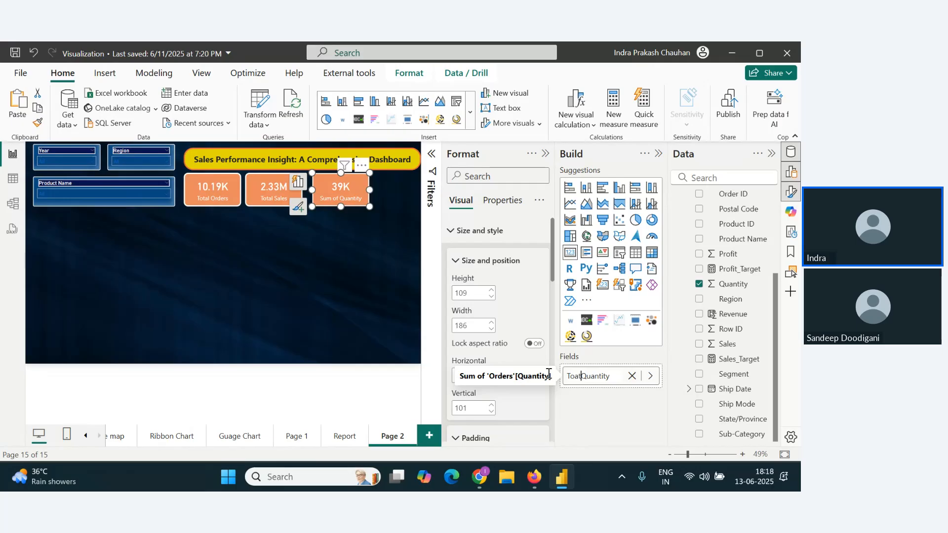
{"action": "type", "text": "tal"}
{"action": "key", "text": "Return"}
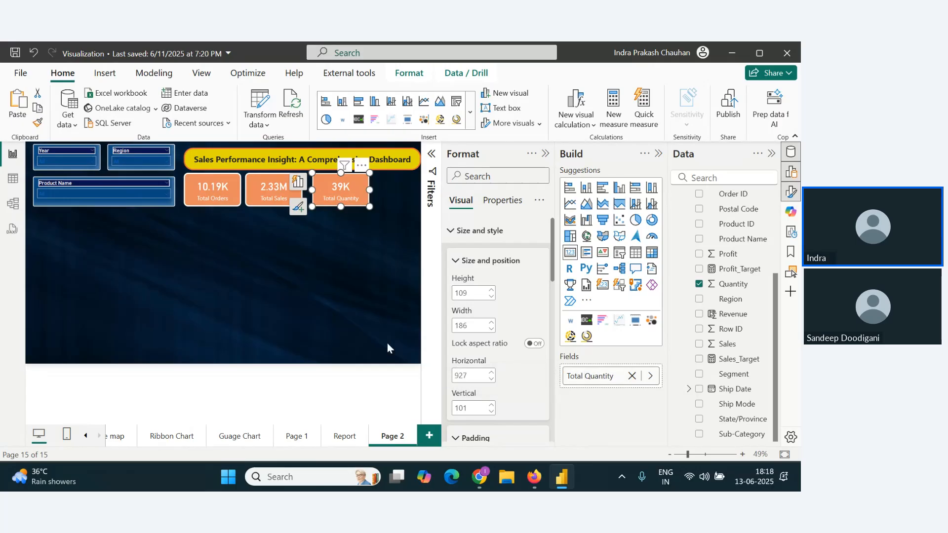
Step: Move the Total Quantity card closer to the Total Sales card, matching the gap between the first two cards
{"action": "left_click", "coordinate": [342, 327]}
{"action": "left_click", "coordinate": [333, 194]}
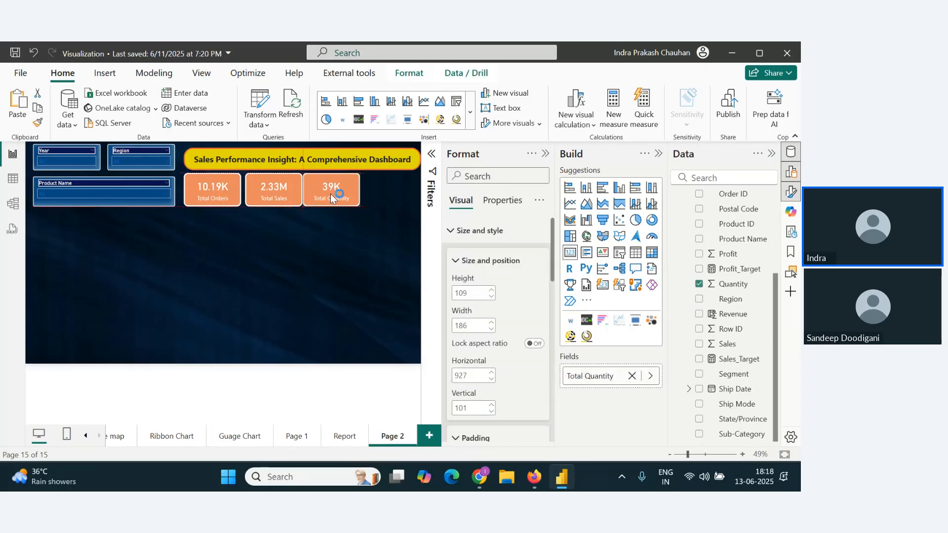
{"action": "left_click", "coordinate": [384, 247]}
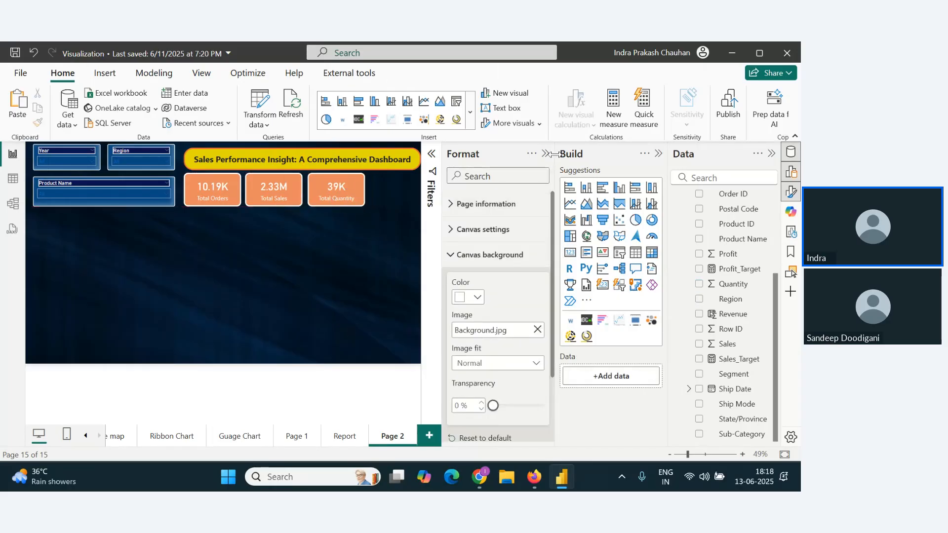
Step: Duplicate the Total Quantity card, place the copy to its right, and narrow it to a width of 166 at the page's edge
{"action": "left_click", "coordinate": [347, 195]}
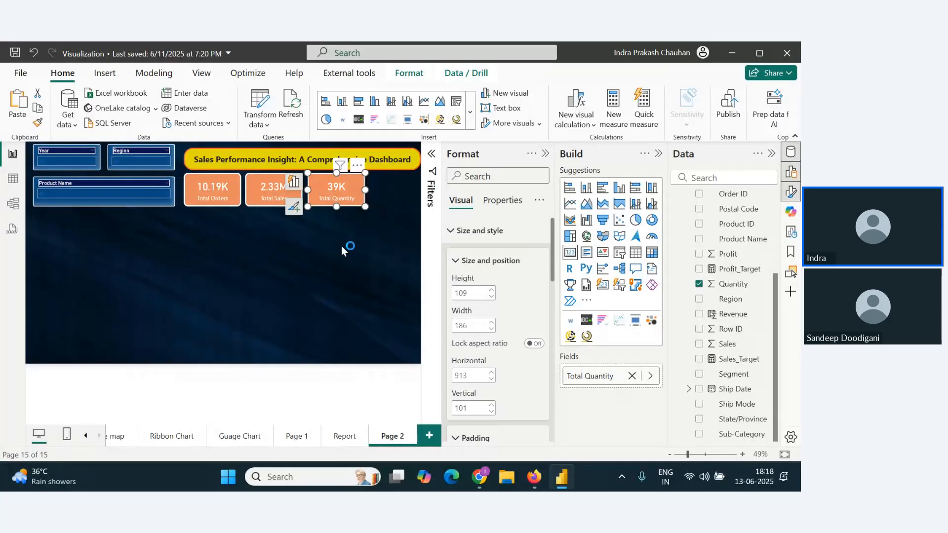
{"action": "left_click_drag", "start_coordinate": [346, 197], "coordinate": [374, 195]}
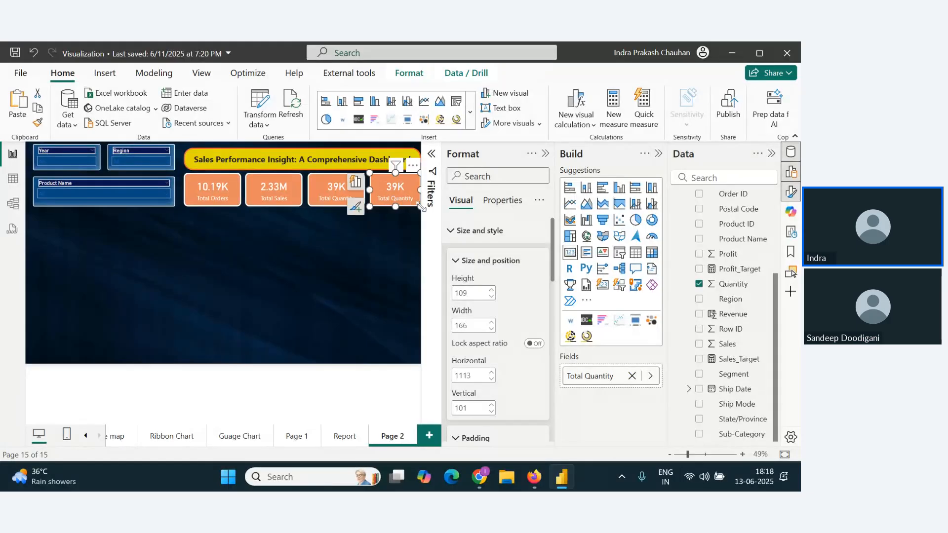
Step: Replace the fourth card's Total Quantity field with Discount and summarize it by Average
{"action": "left_click", "coordinate": [542, 156]}
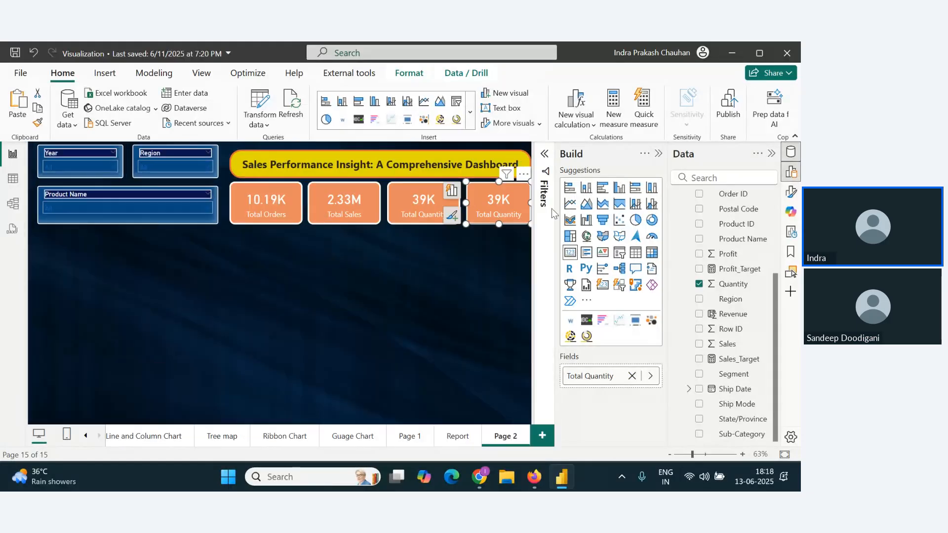
{"action": "left_click", "coordinate": [632, 375]}
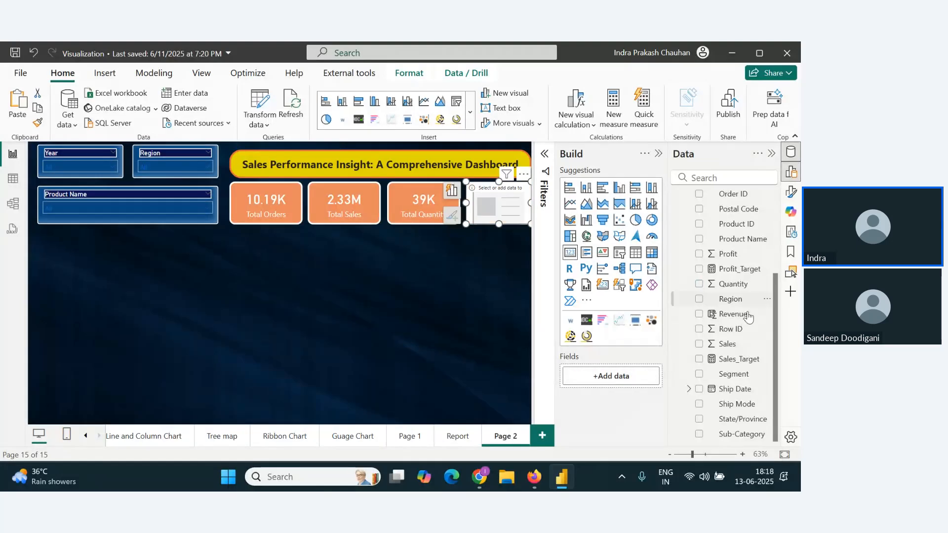
{"action": "scroll", "coordinate": [738, 390], "scroll_direction": "up", "scroll_amount": 3}
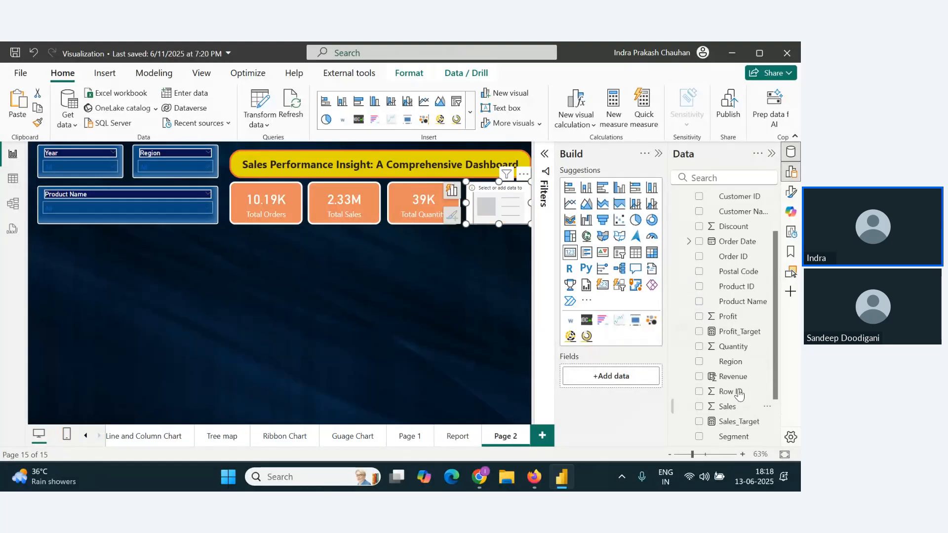
{"action": "scroll", "coordinate": [741, 278], "scroll_direction": "up", "scroll_amount": 3}
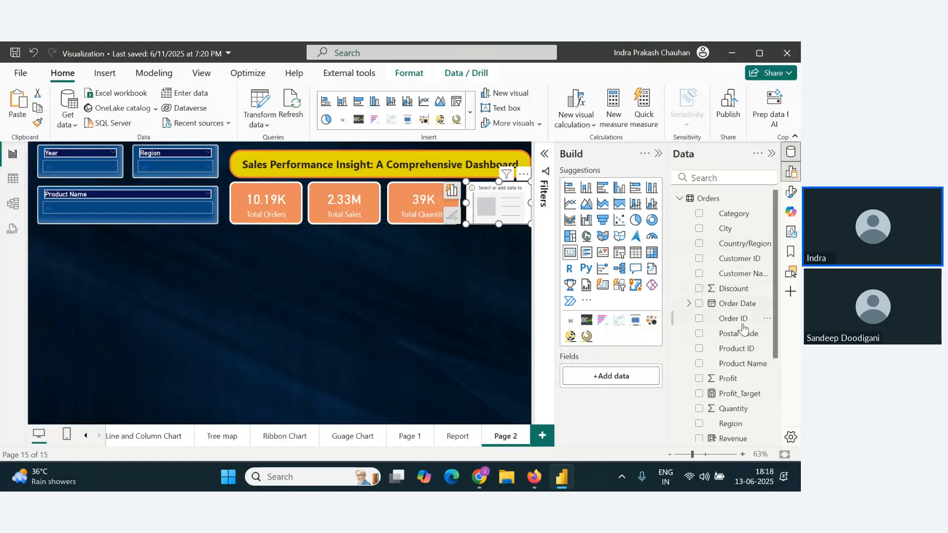
{"action": "left_click_drag", "start_coordinate": [734, 291], "coordinate": [656, 390]}
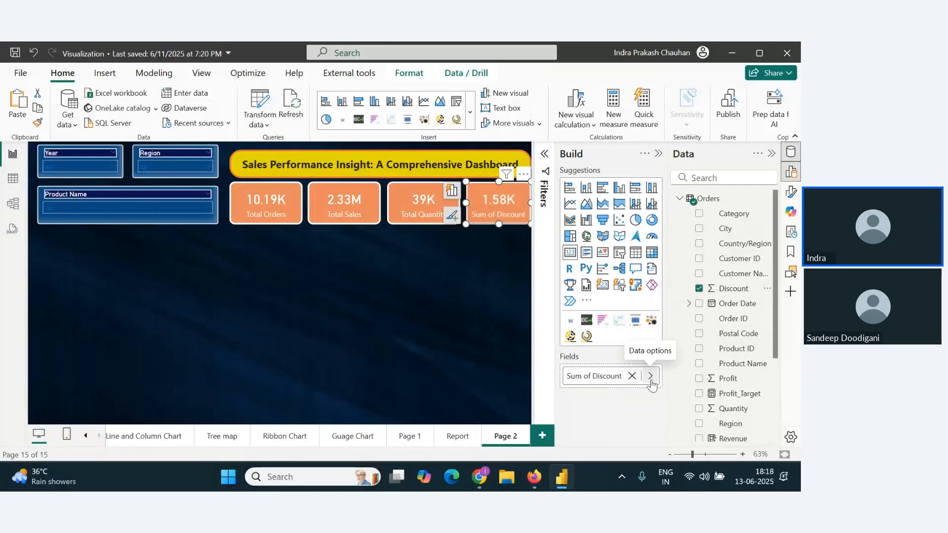
{"action": "left_click", "coordinate": [651, 377]}
{"action": "left_click", "coordinate": [748, 406]}
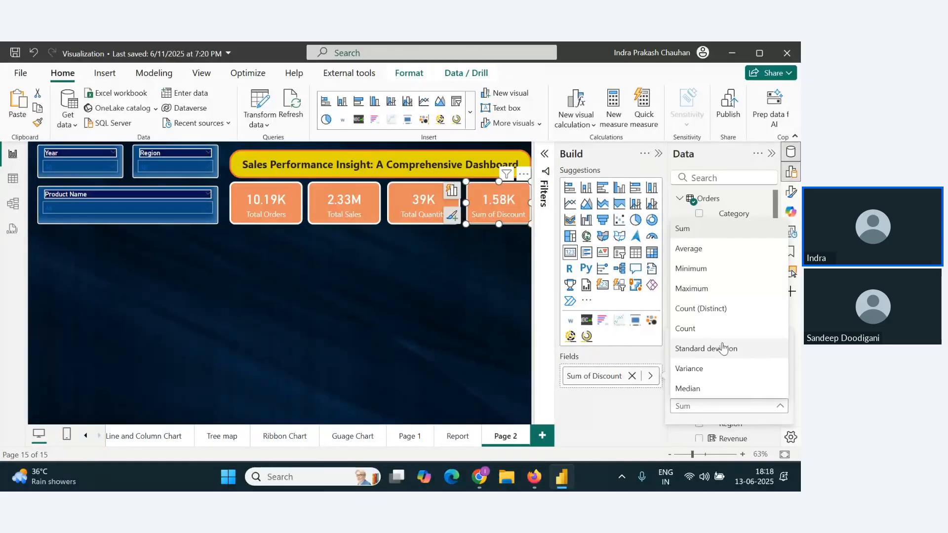
{"action": "left_click", "coordinate": [691, 248]}
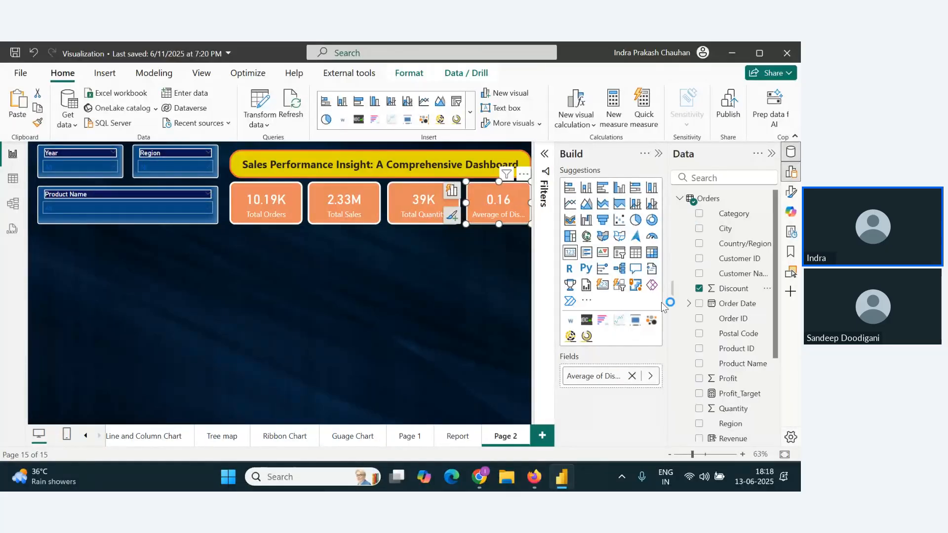
Step: Rename the fourth card's Average of Discount field to "Average Discount"
{"action": "left_click", "coordinate": [597, 377]}
{"action": "double_click", "coordinate": [597, 377]}
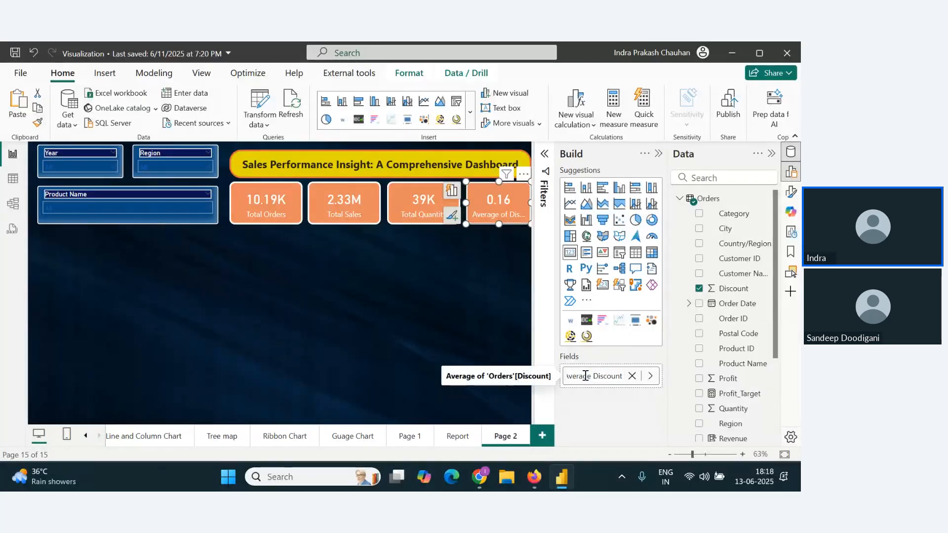
{"action": "key", "text": "Return"}
{"action": "left_click", "coordinate": [387, 295]}
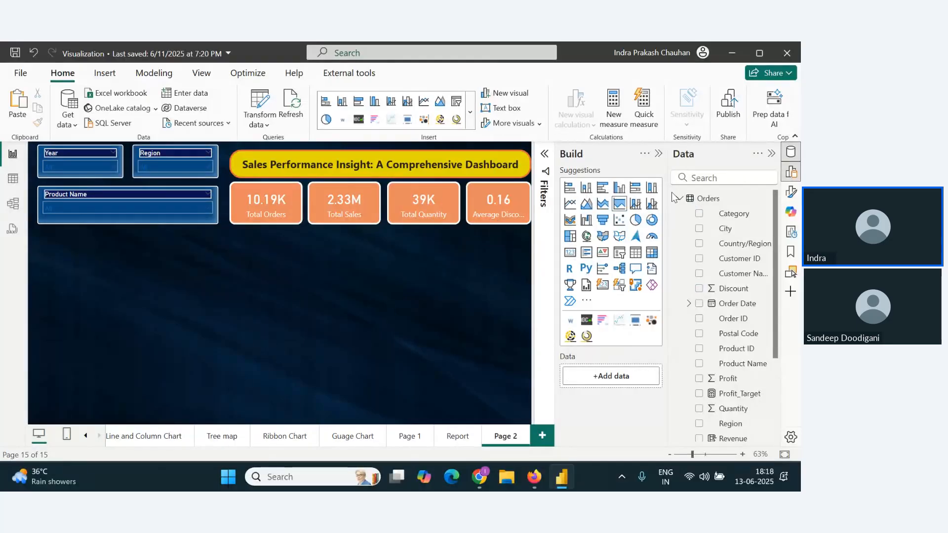
Step: Set Page 2's canvas type to Custom with a width of 1400 px, and free up space around the canvas
{"action": "left_click", "coordinate": [659, 154]}
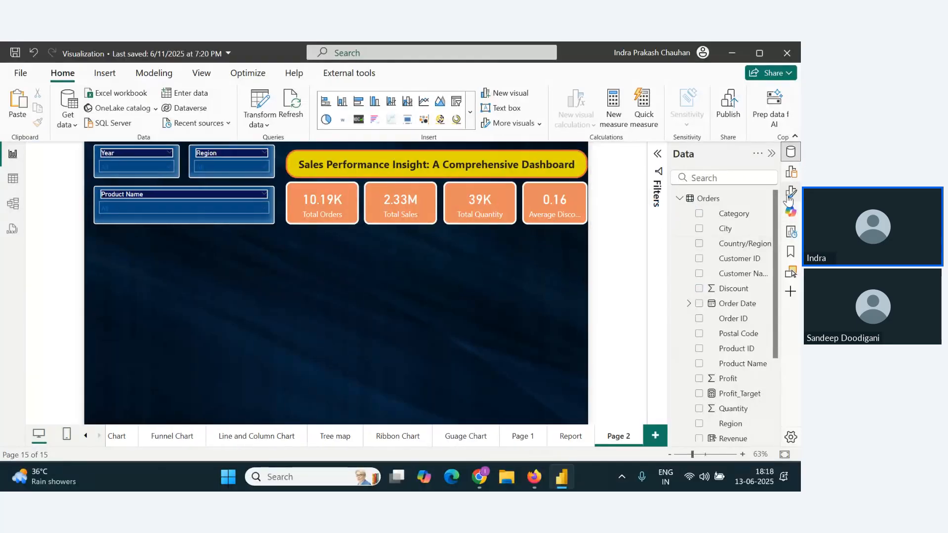
{"action": "left_click", "coordinate": [791, 172]}
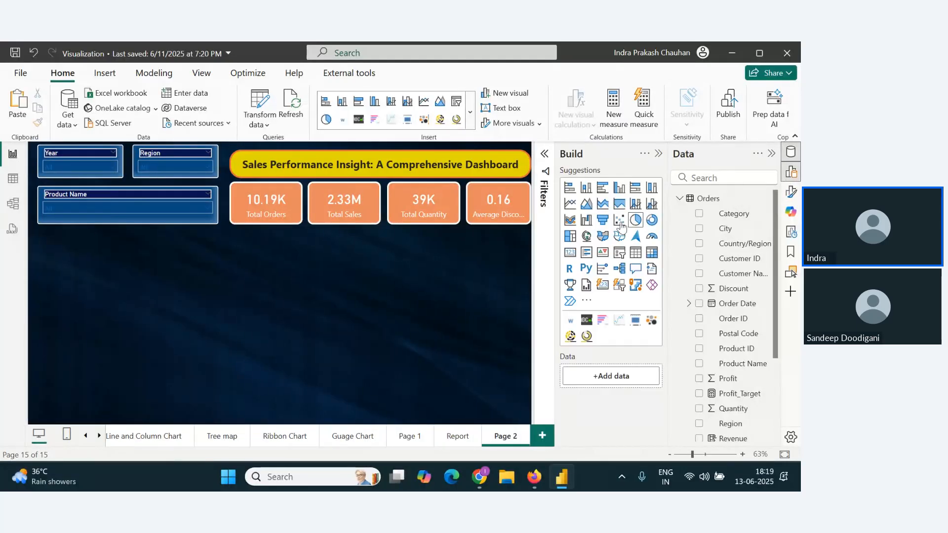
{"action": "left_click", "coordinate": [791, 191]}
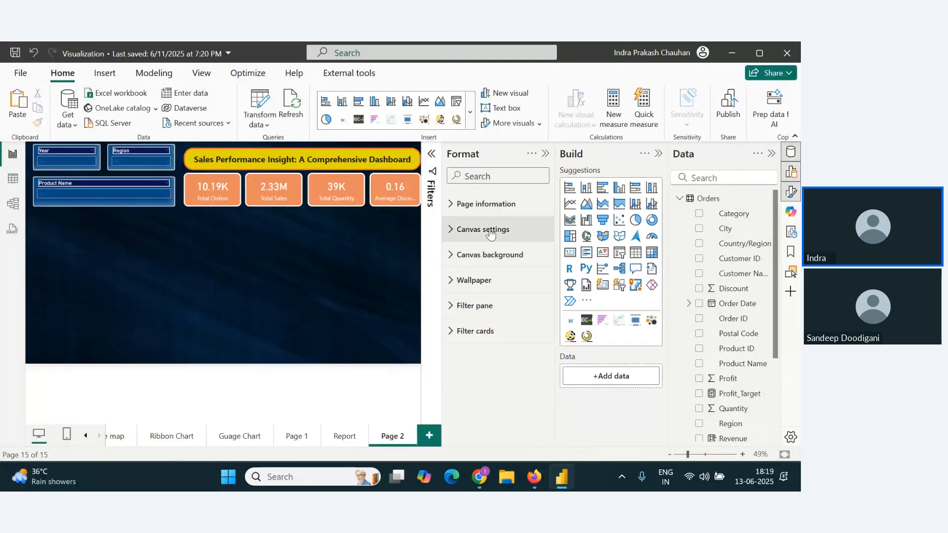
{"action": "left_click", "coordinate": [450, 230]}
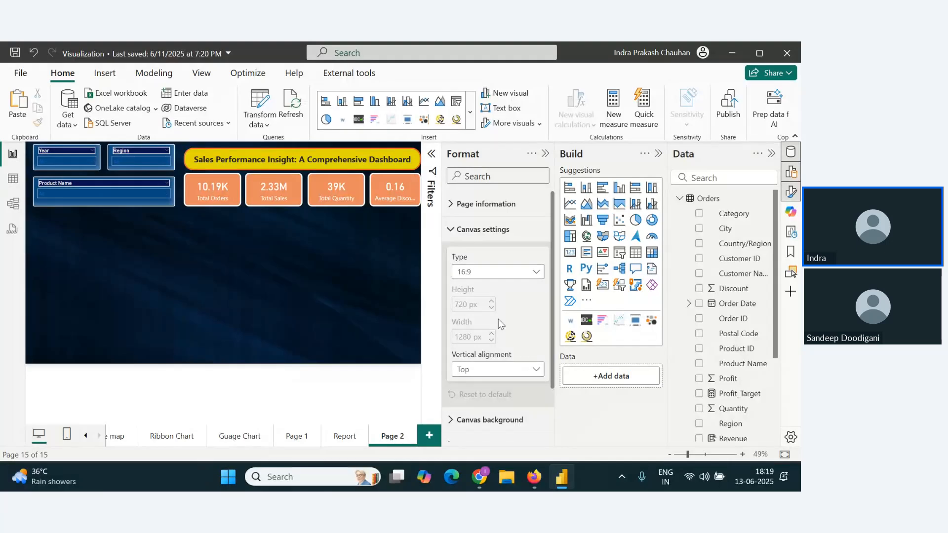
{"action": "left_click", "coordinate": [518, 272]}
{"action": "left_click", "coordinate": [496, 346]}
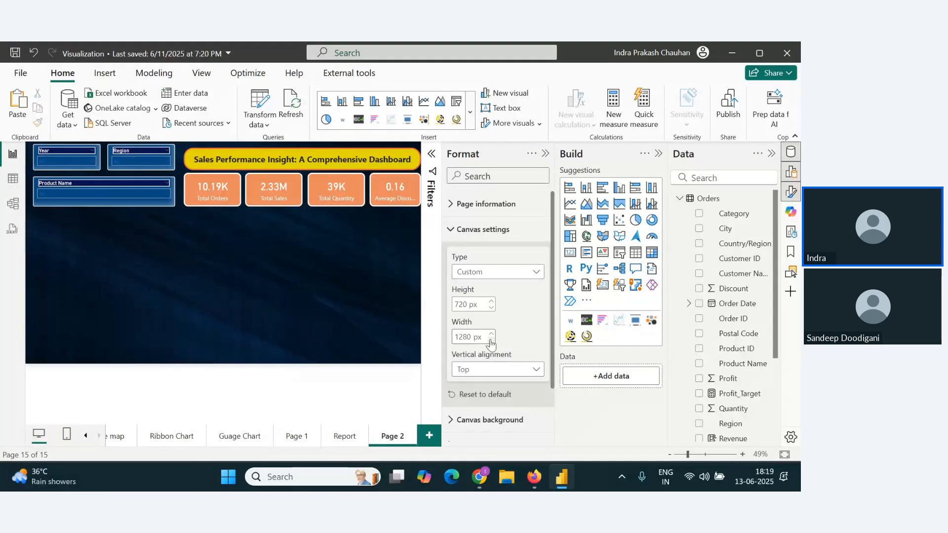
{"action": "double_click", "coordinate": [463, 337]}
{"action": "type", "text": "1400"}
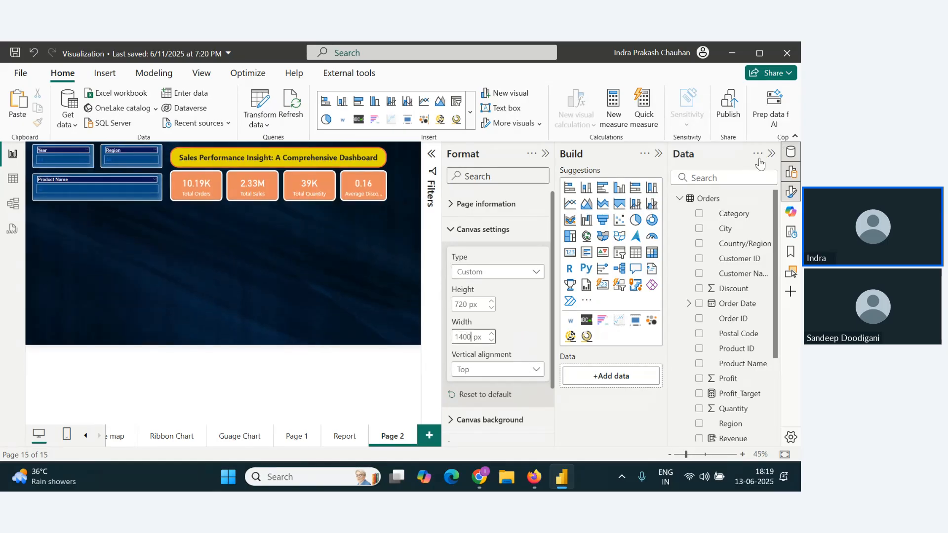
{"action": "left_click", "coordinate": [658, 154]}
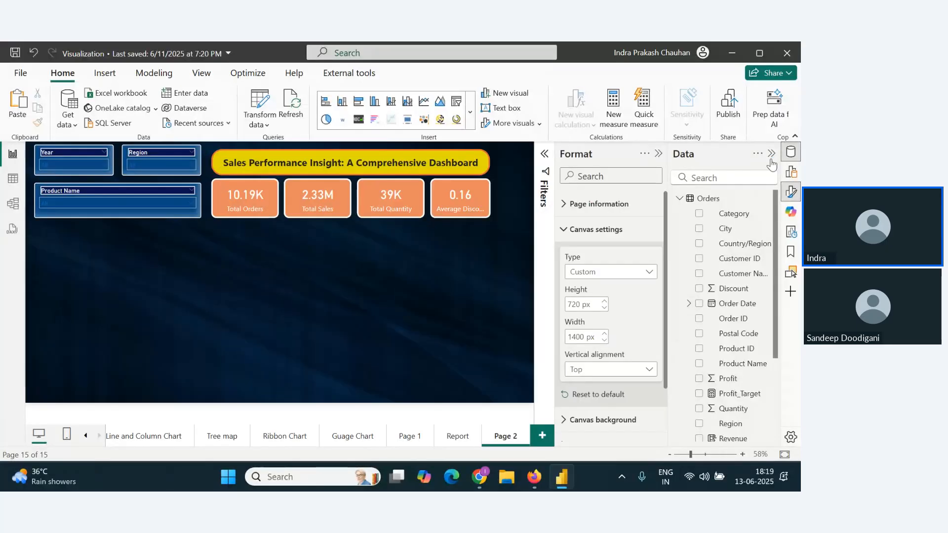
{"action": "left_click", "coordinate": [771, 153]}
Step: Check the attendees' chat in the Zoho webinar browser window and return to the Power BI report
{"action": "key", "text": "alt+Tab"}
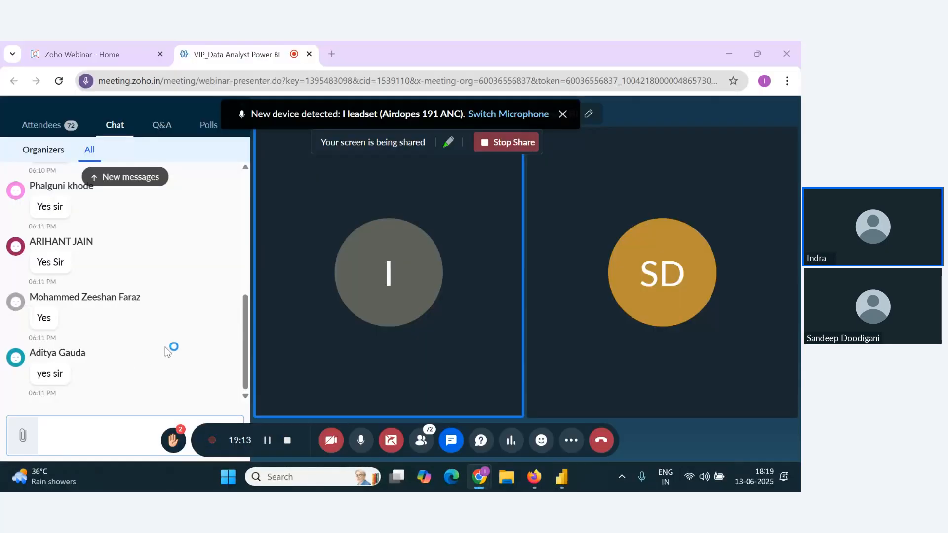
{"action": "key", "text": "alt+Tab"}
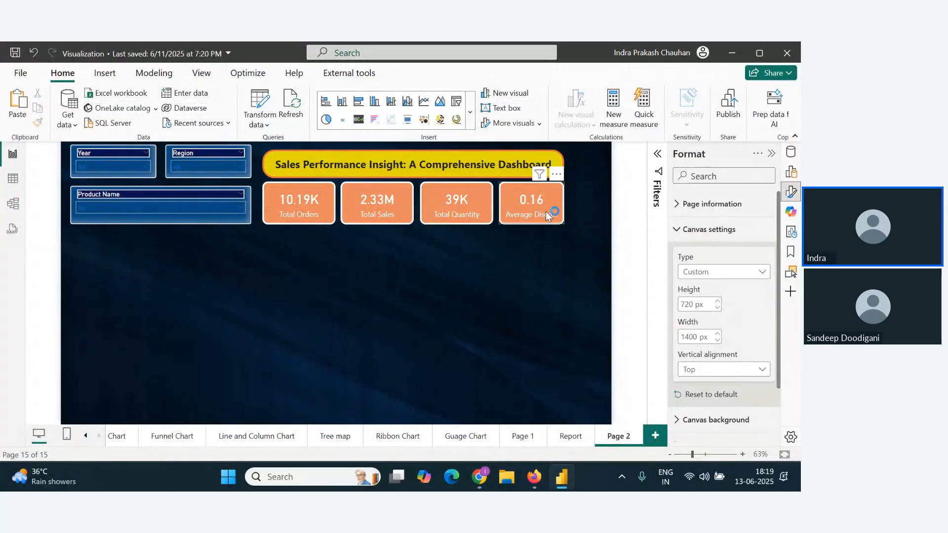
Step: Widen the Average Discount card to match the others and shift the three rightmost cards right to spread the row along the wider canvas
{"action": "left_click_drag", "start_coordinate": [546, 212], "coordinate": [573, 205]}
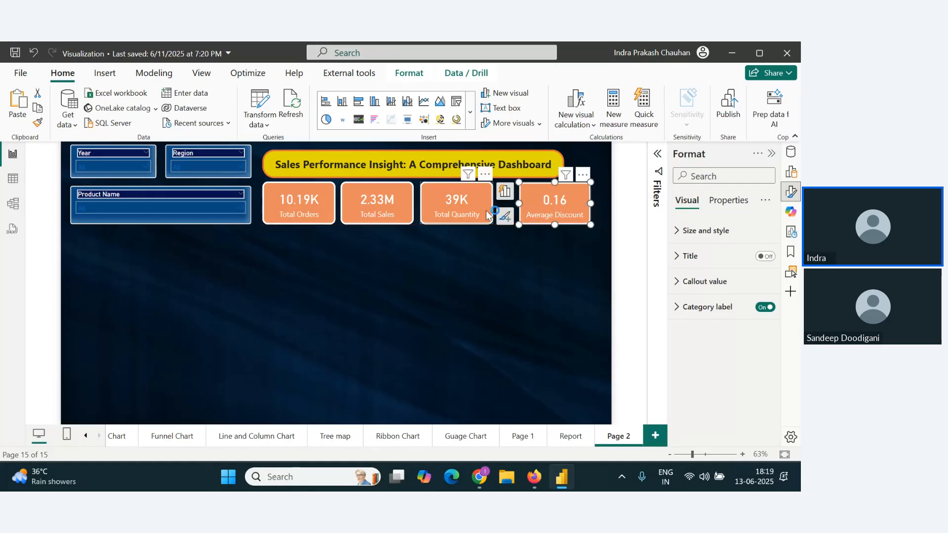
{"action": "left_click_drag", "start_coordinate": [471, 207], "coordinate": [481, 206]}
{"action": "left_click_drag", "start_coordinate": [555, 207], "coordinate": [560, 207]}
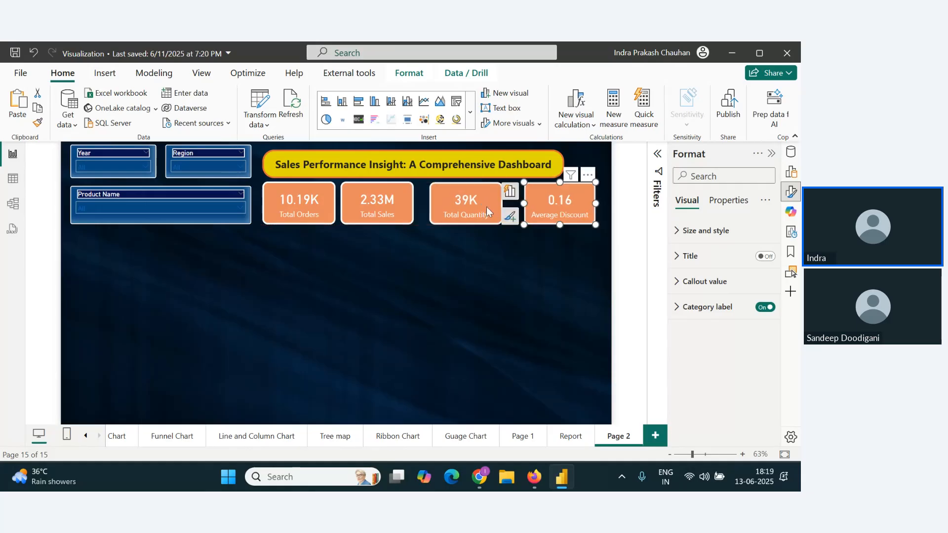
{"action": "left_click_drag", "start_coordinate": [488, 206], "coordinate": [492, 206]}
{"action": "left_click_drag", "start_coordinate": [389, 205], "coordinate": [391, 205]}
Step: Widen the dashboard title text box until its right edge lines up with the Average Discount card
{"action": "left_click", "coordinate": [541, 165]}
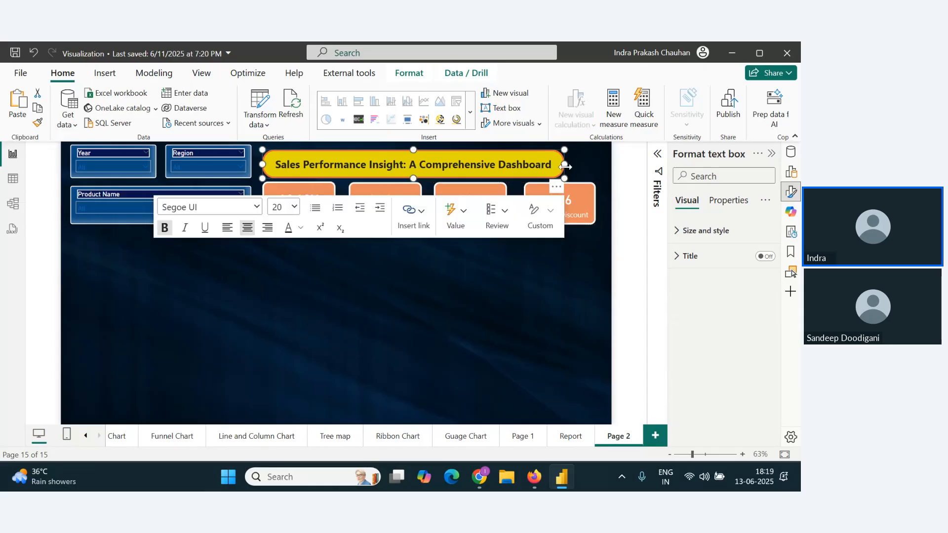
{"action": "left_click_drag", "start_coordinate": [564, 167], "coordinate": [596, 168]}
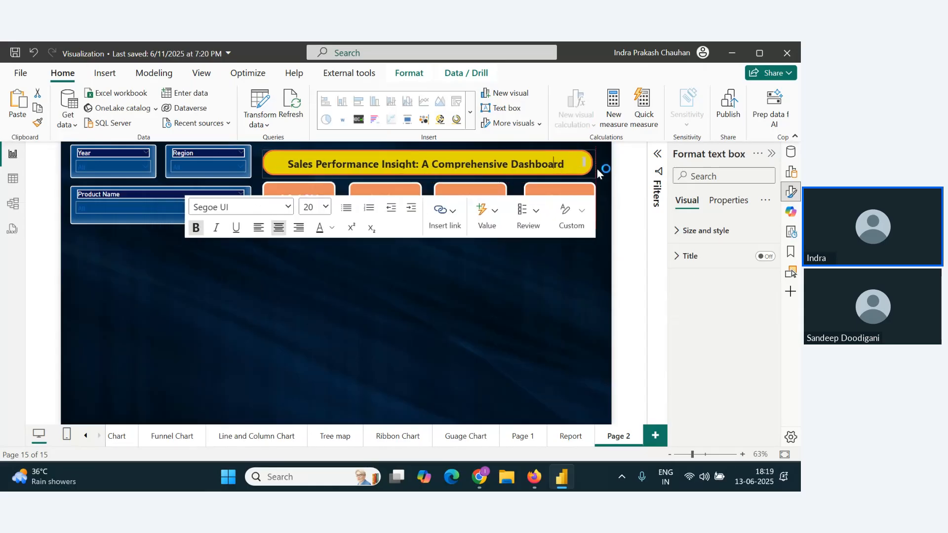
{"action": "left_click", "coordinate": [481, 364]}
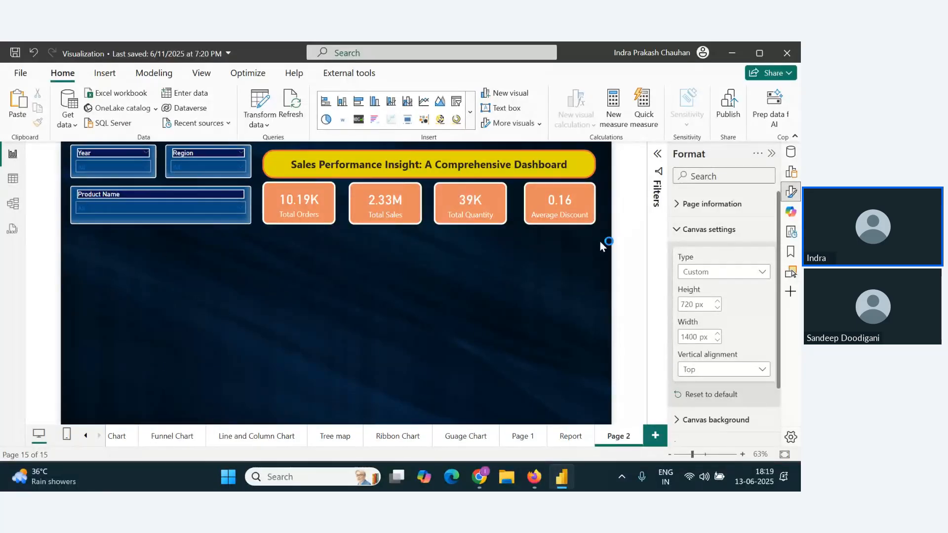
Step: Copy the Sales by Sub-Category funnel from the Funnel Chart page to Page 2 and shrink it to about 556 by 508 beneath the slicers
{"action": "left_click", "coordinate": [173, 436]}
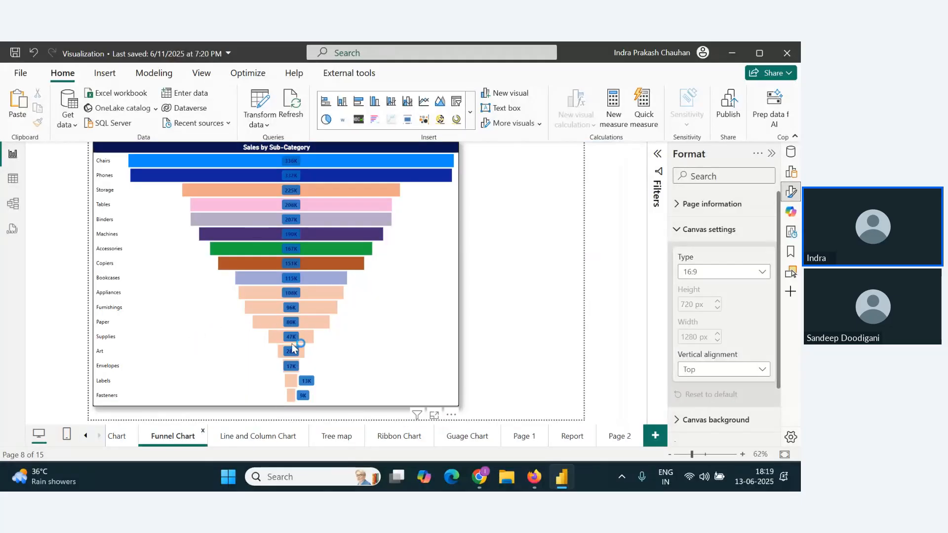
{"action": "left_click", "coordinate": [419, 287]}
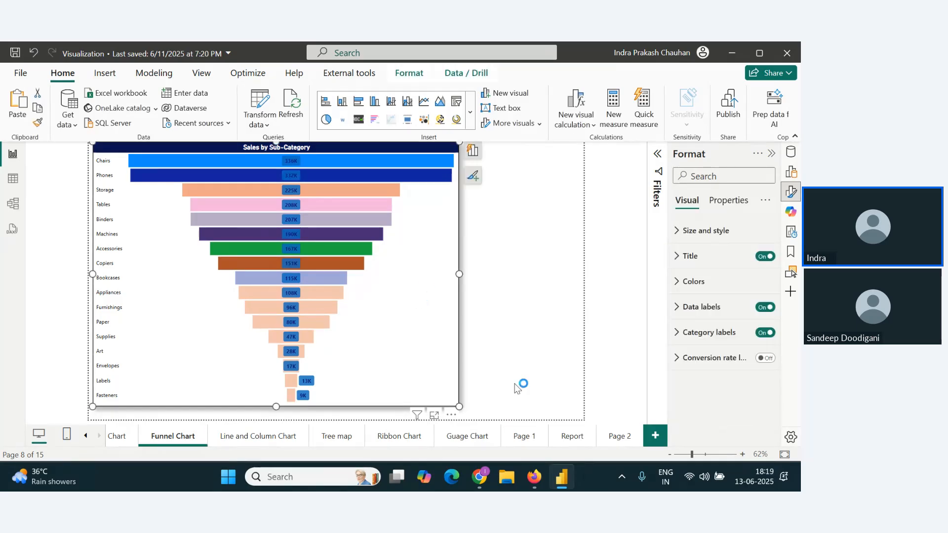
{"action": "left_click", "coordinate": [629, 441]}
{"action": "key", "text": "ctrl+v"}
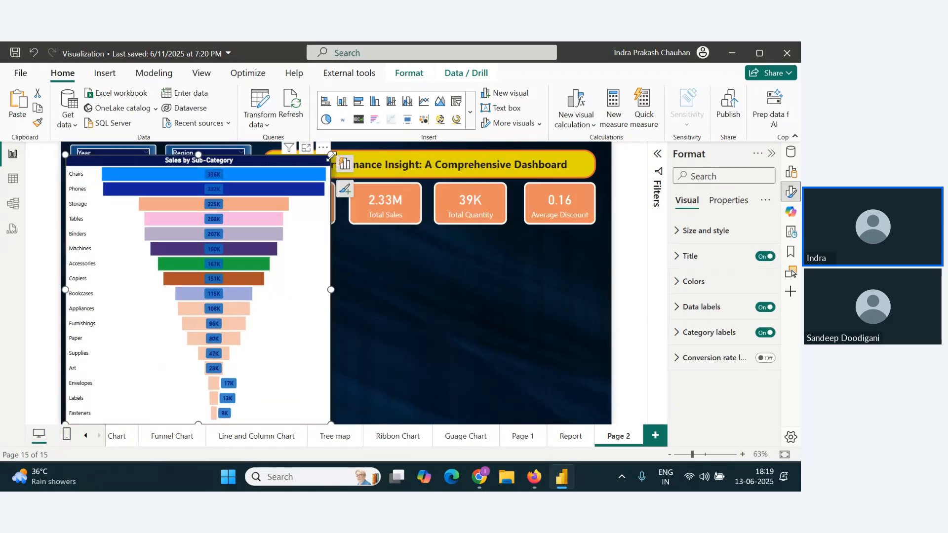
{"action": "left_click_drag", "start_coordinate": [331, 157], "coordinate": [281, 233]}
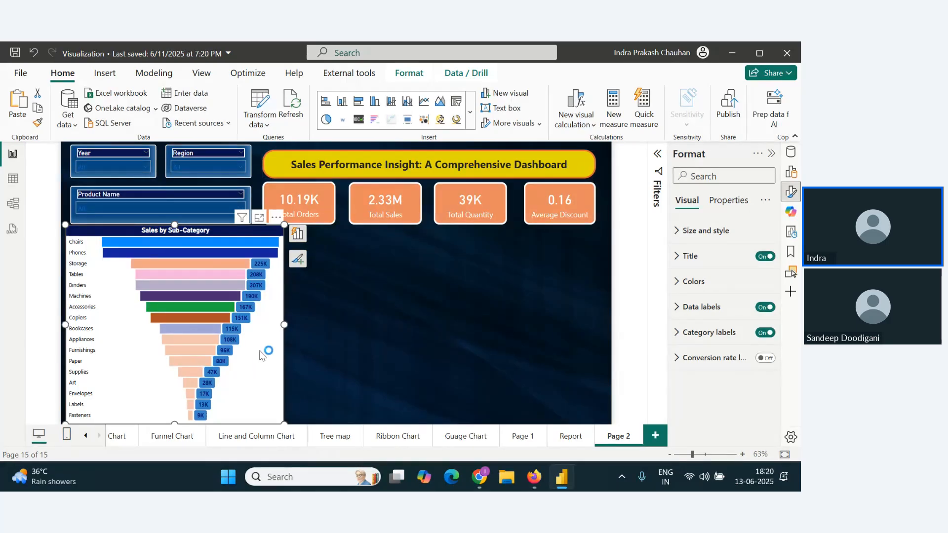
Step: Turn off the background of the Sales by Sub-Category funnel chart on Page 2
{"action": "left_click", "coordinate": [793, 196]}
{"action": "left_click", "coordinate": [793, 196]}
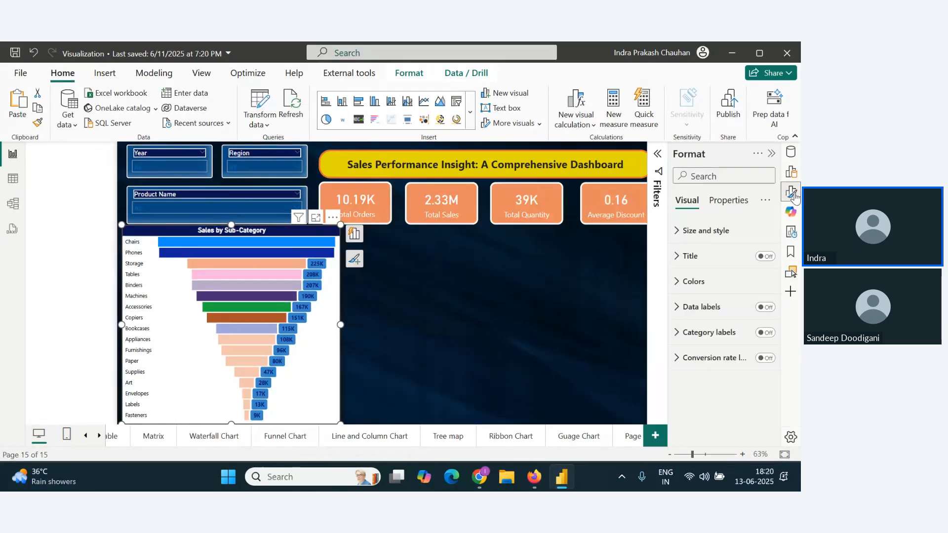
{"action": "left_click", "coordinate": [680, 231]}
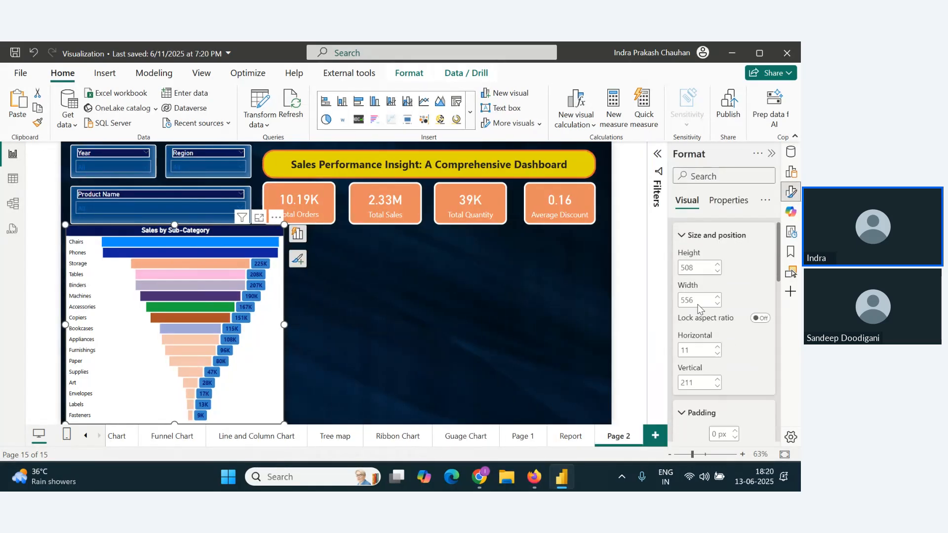
{"action": "scroll", "coordinate": [705, 300], "scroll_direction": "down", "scroll_amount": 5}
{"action": "scroll", "coordinate": [706, 301], "scroll_direction": "down", "scroll_amount": 1}
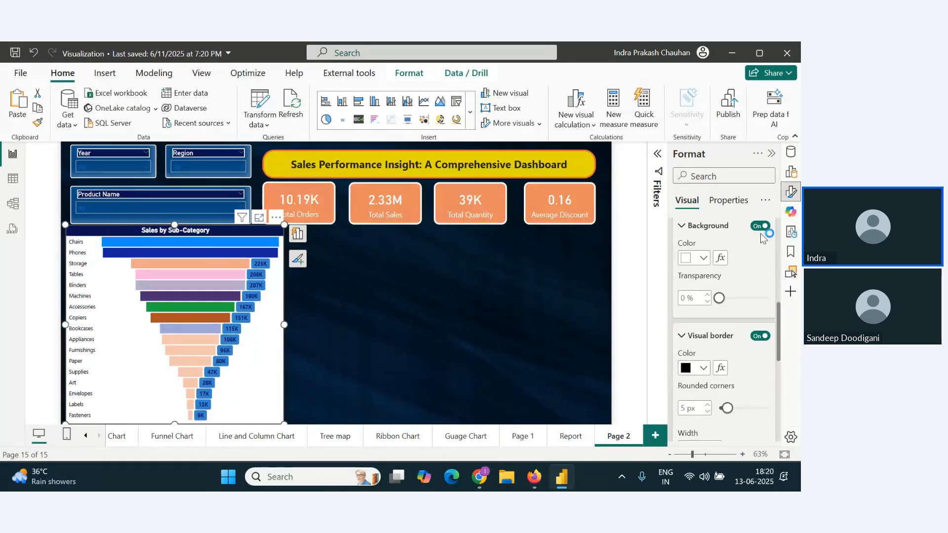
{"action": "left_click", "coordinate": [762, 227]}
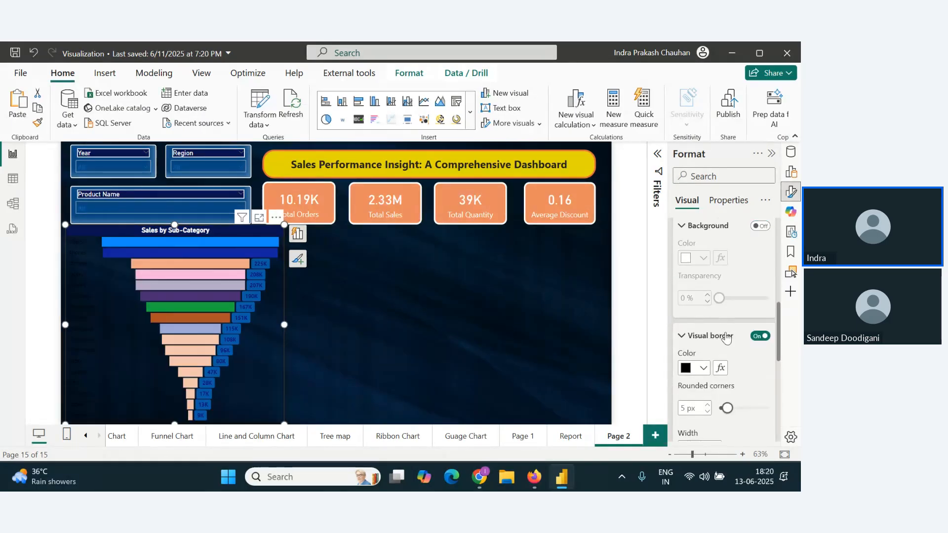
Step: Change the funnel chart's visual border color to white
{"action": "scroll", "coordinate": [725, 337], "scroll_direction": "down", "scroll_amount": 2}
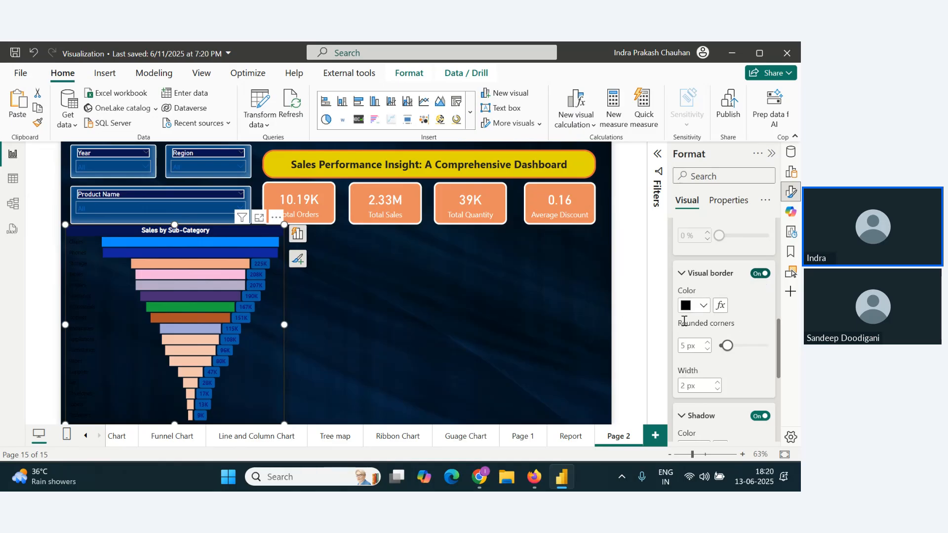
{"action": "left_click", "coordinate": [702, 305]}
{"action": "left_click", "coordinate": [613, 107]}
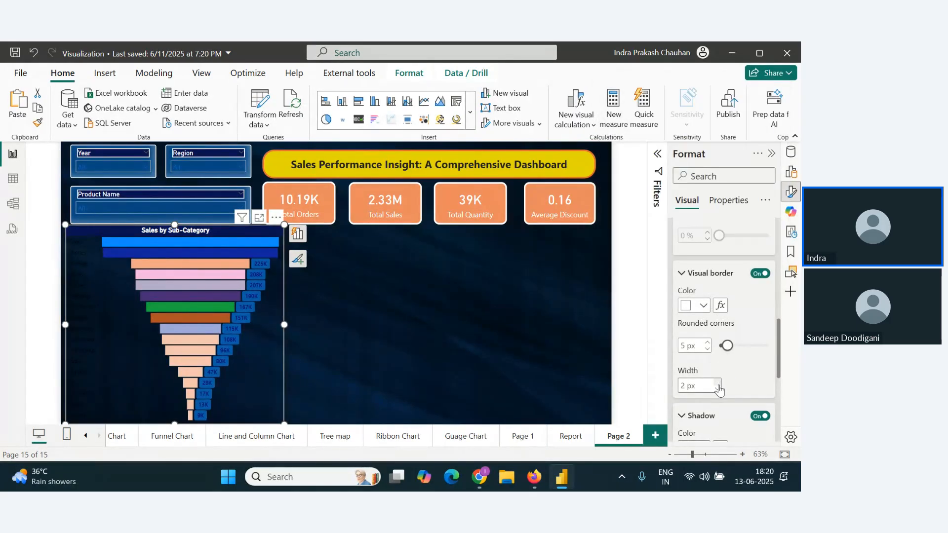
{"action": "left_click", "coordinate": [510, 388]}
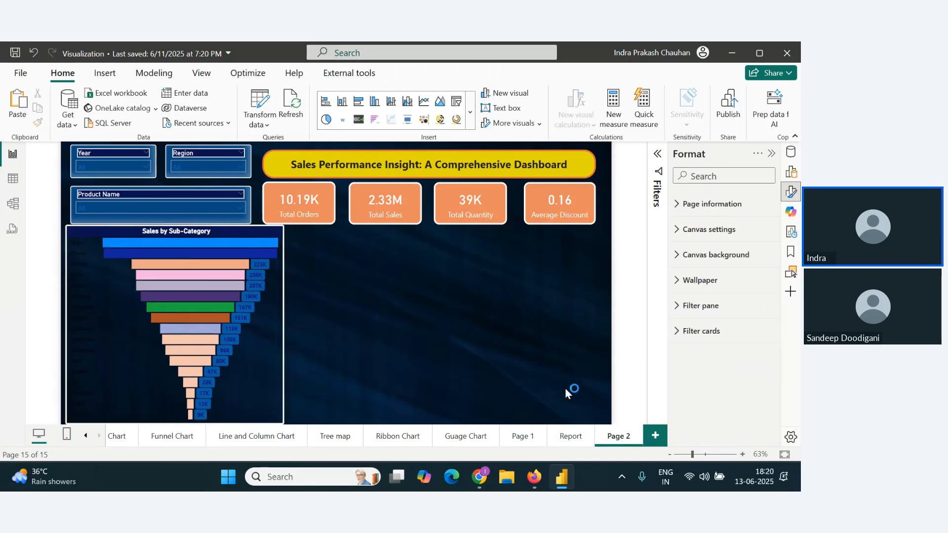
Step: Reduce the visual border width of the Sales by Sub-Category funnel chart by one increment
{"action": "left_click", "coordinate": [280, 332]}
{"action": "scroll", "coordinate": [722, 366], "scroll_direction": "down", "scroll_amount": 5}
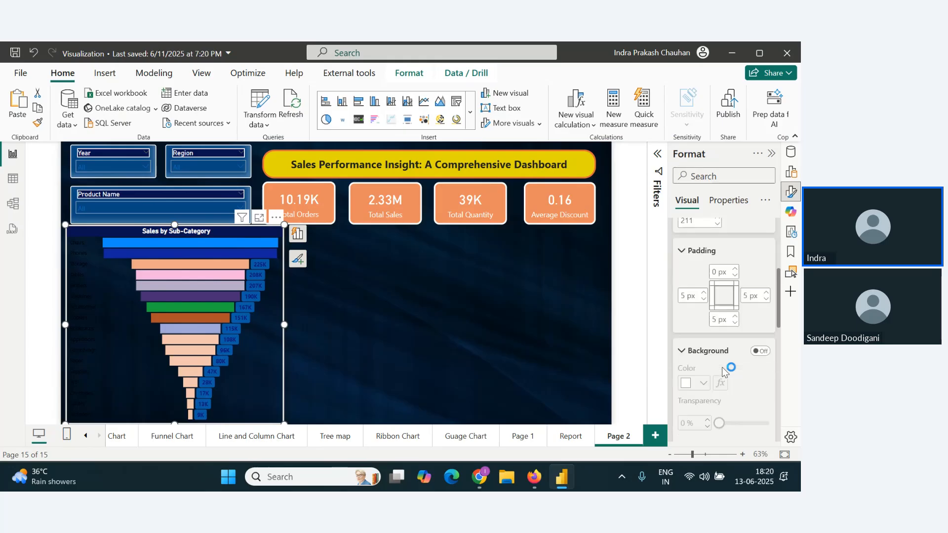
{"action": "scroll", "coordinate": [722, 366], "scroll_direction": "down", "scroll_amount": 4}
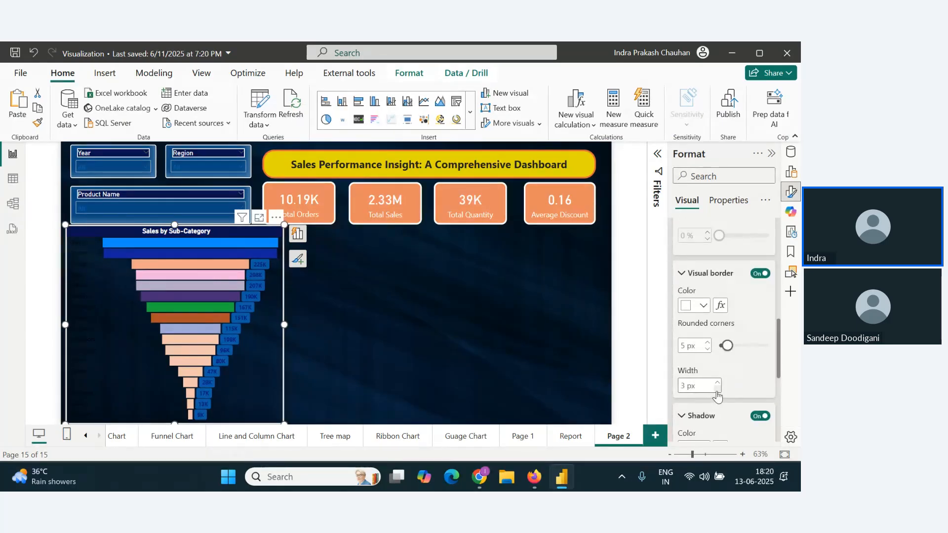
{"action": "left_click", "coordinate": [717, 390]}
{"action": "left_click", "coordinate": [717, 391]}
Step: Change the default bar color of the Sales by Sub-Category funnel chart to light pink
{"action": "scroll", "coordinate": [695, 356], "scroll_direction": "down", "scroll_amount": 5}
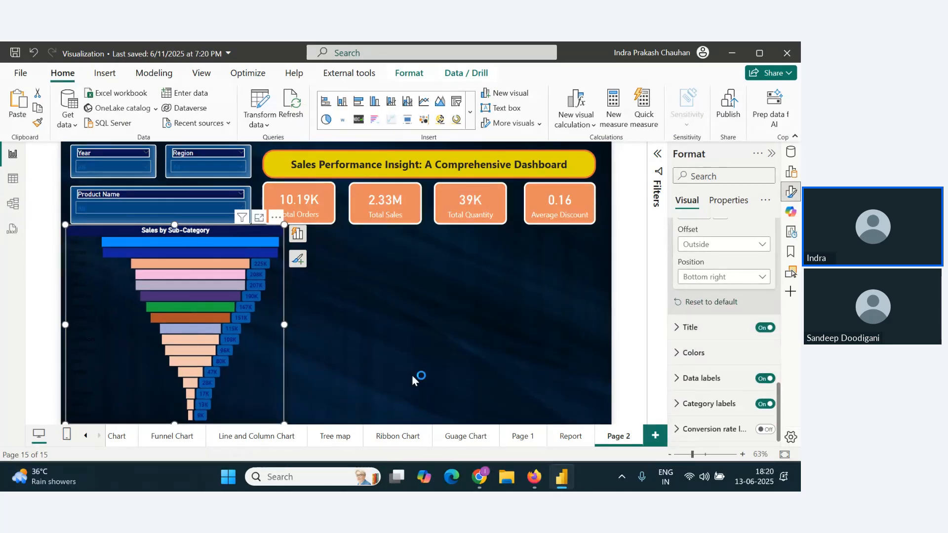
{"action": "scroll", "coordinate": [696, 338], "scroll_direction": "up", "scroll_amount": 2}
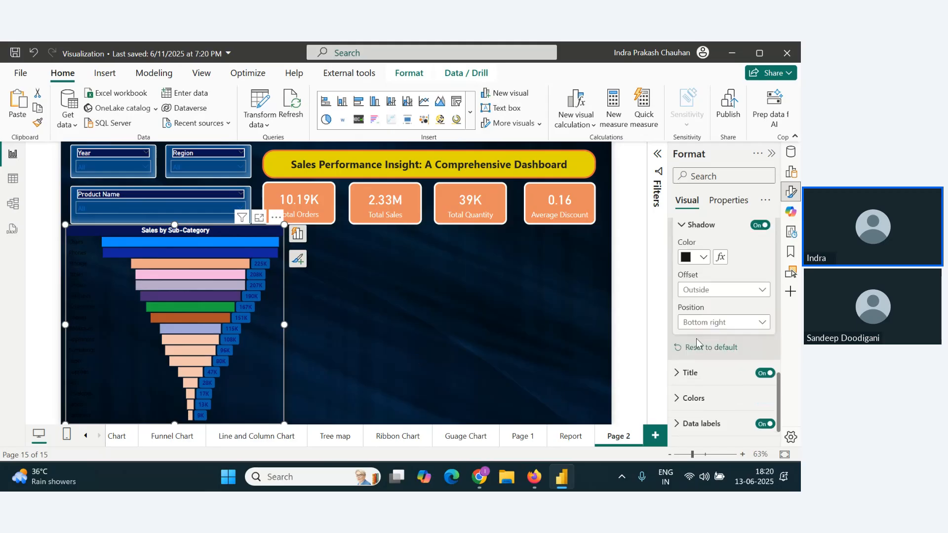
{"action": "scroll", "coordinate": [750, 349], "scroll_direction": "down", "scroll_amount": 2}
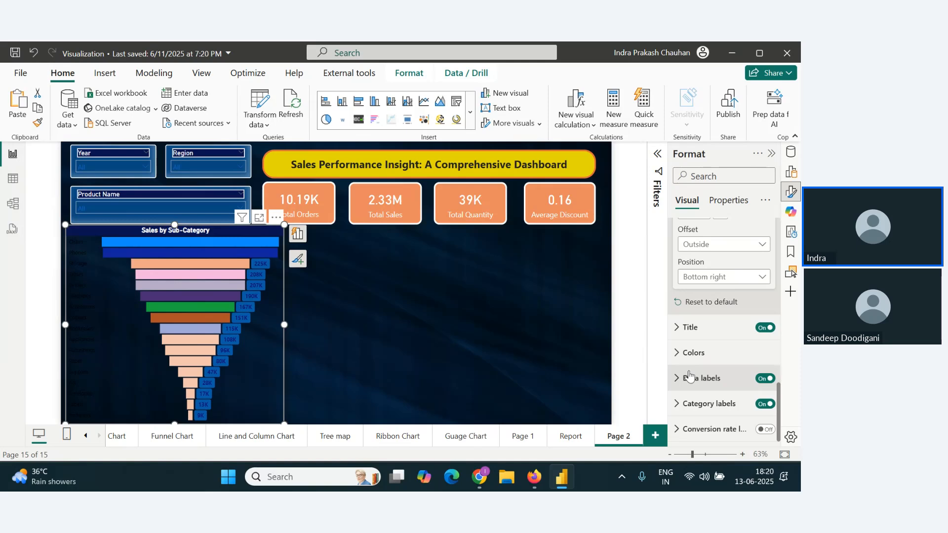
{"action": "left_click", "coordinate": [679, 354]}
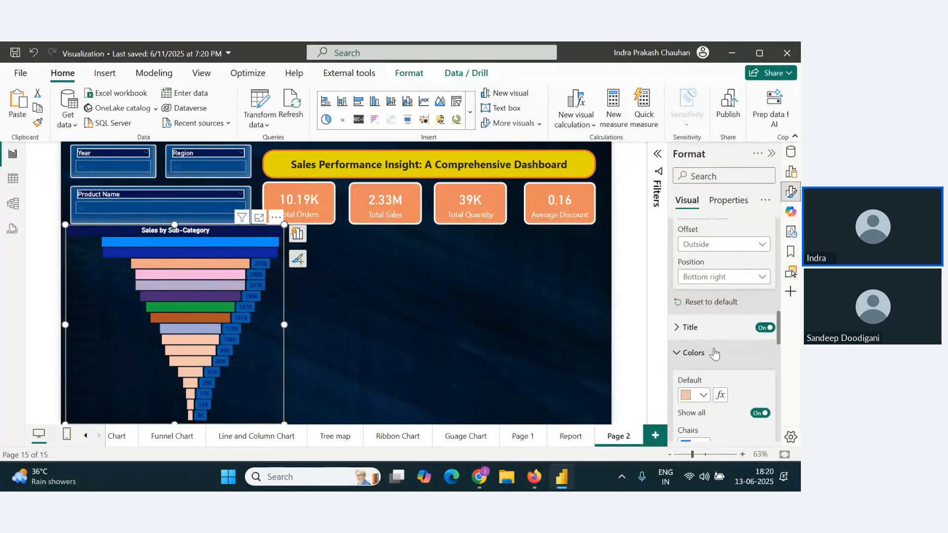
{"action": "scroll", "coordinate": [716, 356], "scroll_direction": "down", "scroll_amount": 2}
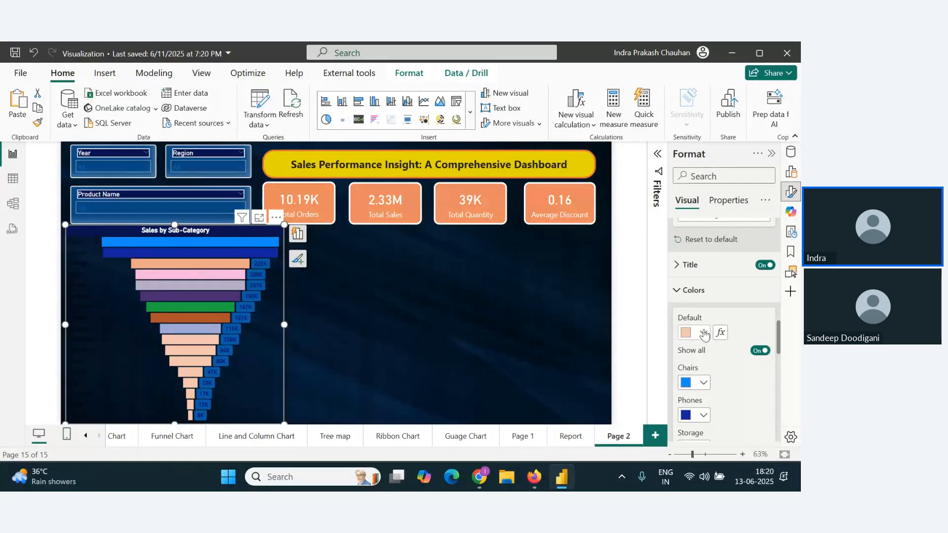
{"action": "left_click", "coordinate": [704, 332]}
{"action": "left_click", "coordinate": [720, 180]}
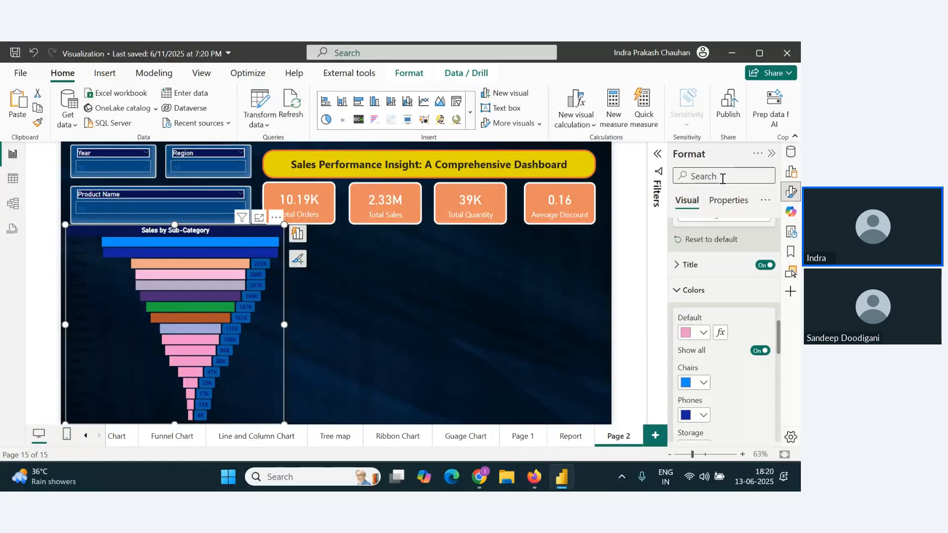
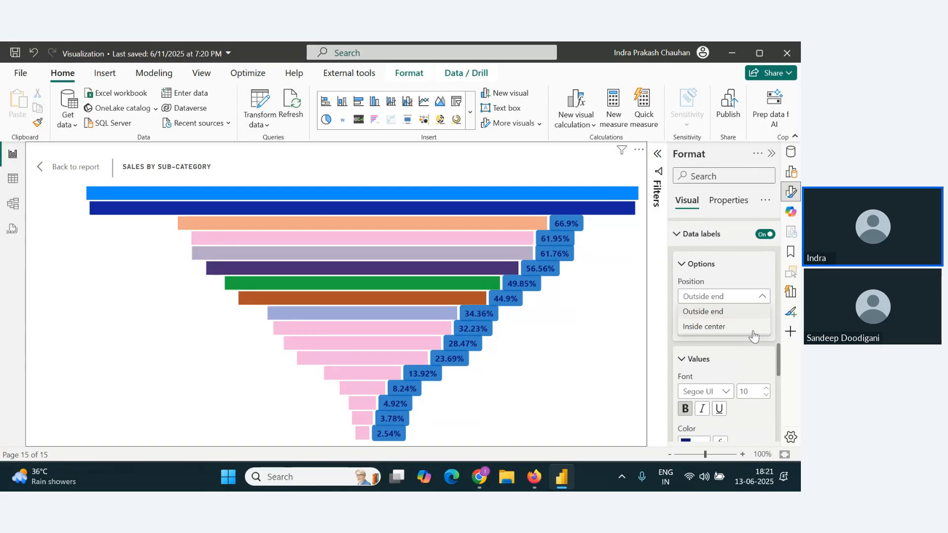
Step: Set the funnel chart's data labels to Inside center with Data value contents, and return to the report page
{"action": "left_click", "coordinate": [752, 330]}
{"action": "left_click", "coordinate": [744, 330]}
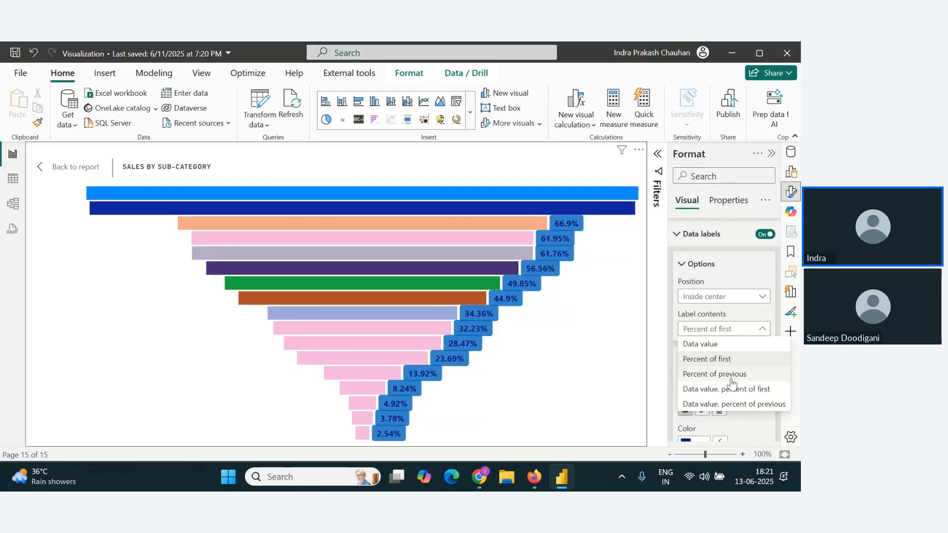
{"action": "left_click", "coordinate": [706, 344]}
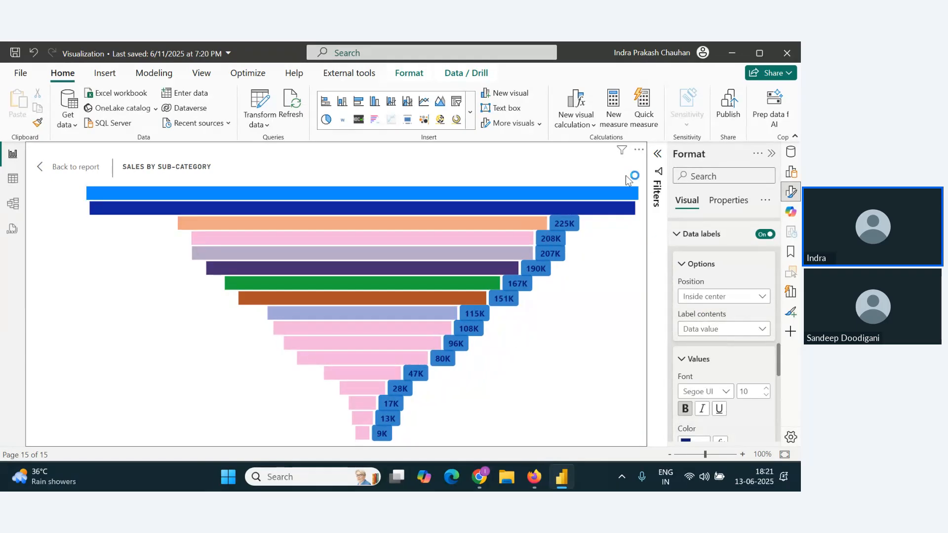
{"action": "left_click", "coordinate": [79, 167]}
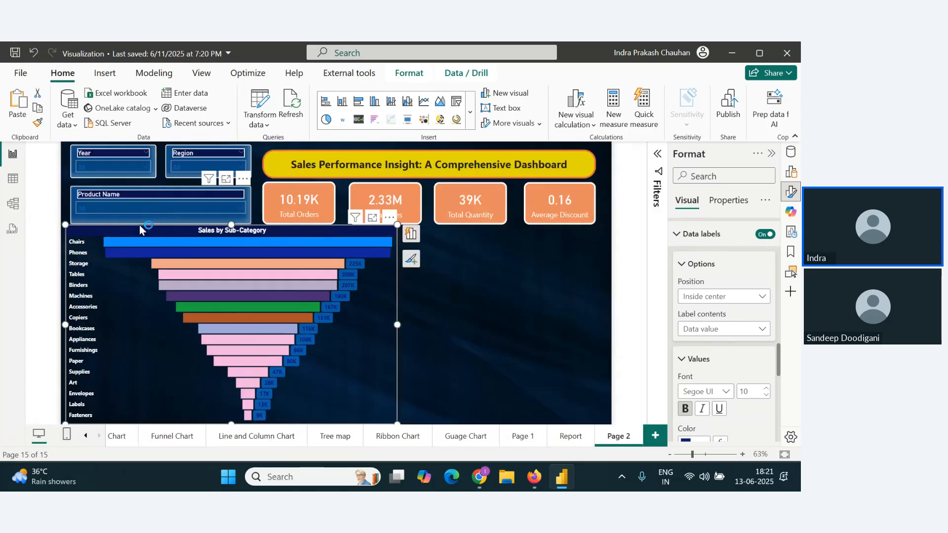
Step: Replace the funnel chart on Page 2 with a fresh copy of the one from the Funnel Chart page
{"action": "key", "text": "alt+Tab"}
{"action": "key", "text": "alt+Tab"}
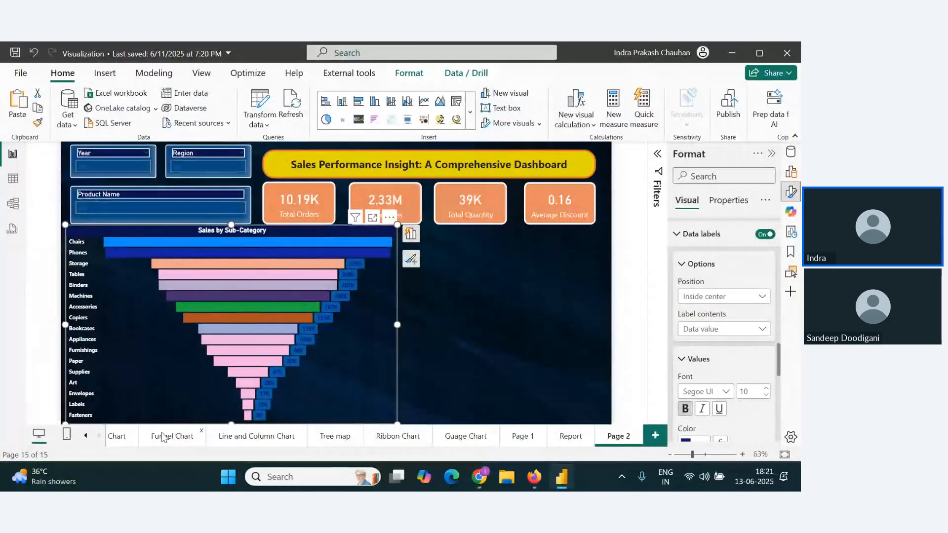
{"action": "left_click", "coordinate": [163, 437]}
{"action": "left_click", "coordinate": [368, 316]}
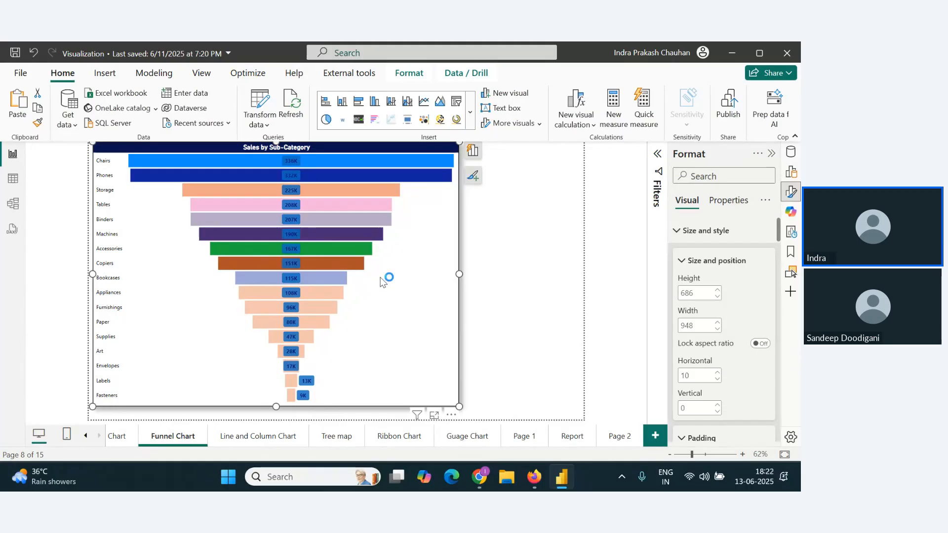
{"action": "left_click", "coordinate": [617, 441]}
{"action": "left_click", "coordinate": [327, 341]}
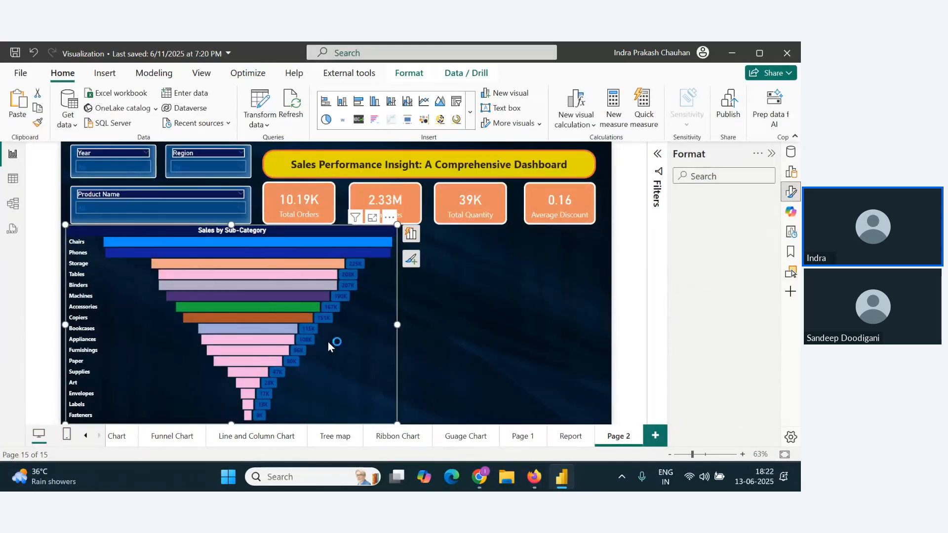
{"action": "key", "text": "Delete"}
{"action": "key", "text": "ctrl+v"}
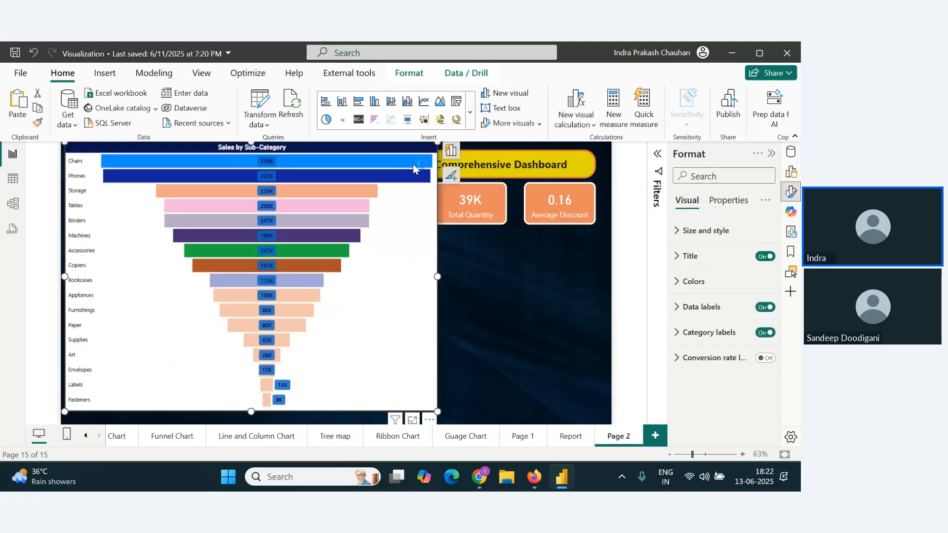
Step: Place the pasted funnel chart below the Product Name slicer, resized to about 512 wide and 497 high
{"action": "left_click_drag", "start_coordinate": [419, 146], "coordinate": [305, 229]}
{"action": "left_click_drag", "start_coordinate": [305, 327], "coordinate": [267, 326]}
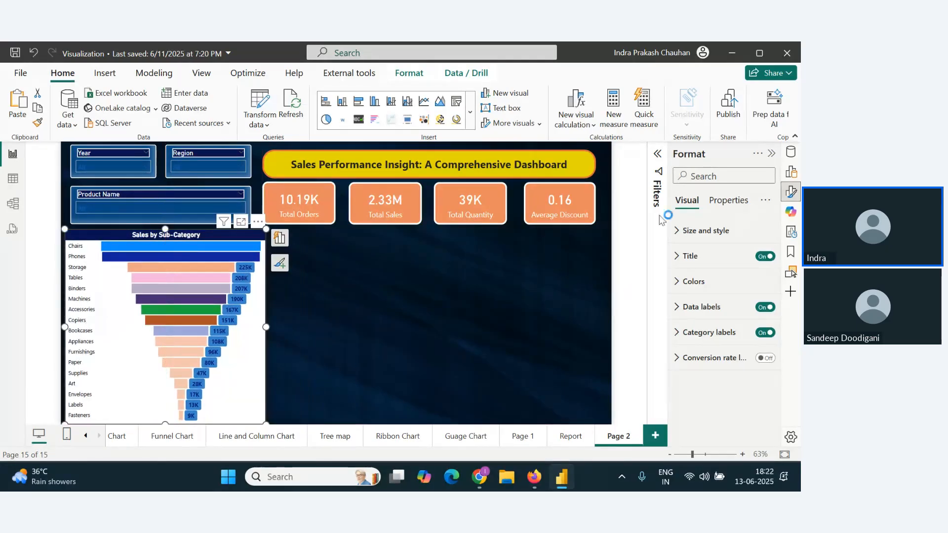
{"action": "left_click", "coordinate": [791, 192]}
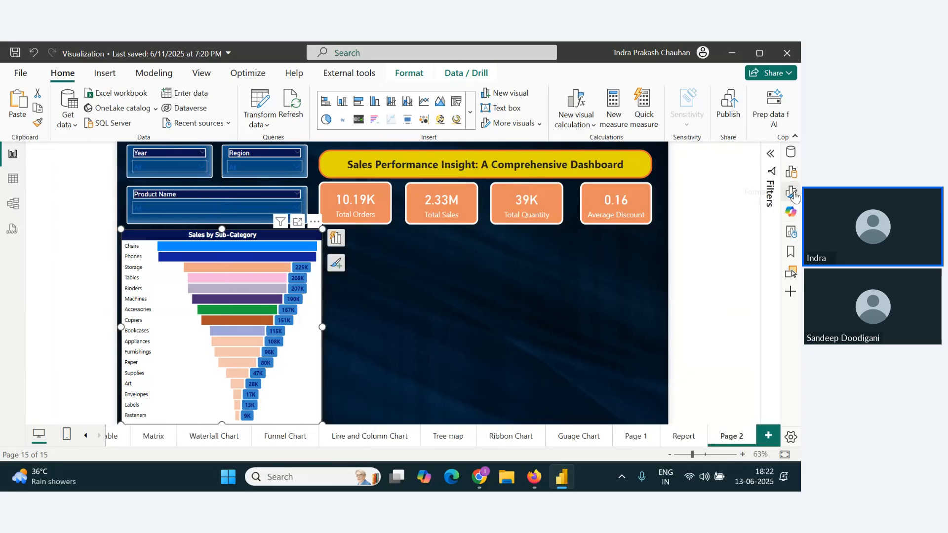
{"action": "left_click", "coordinate": [791, 193]}
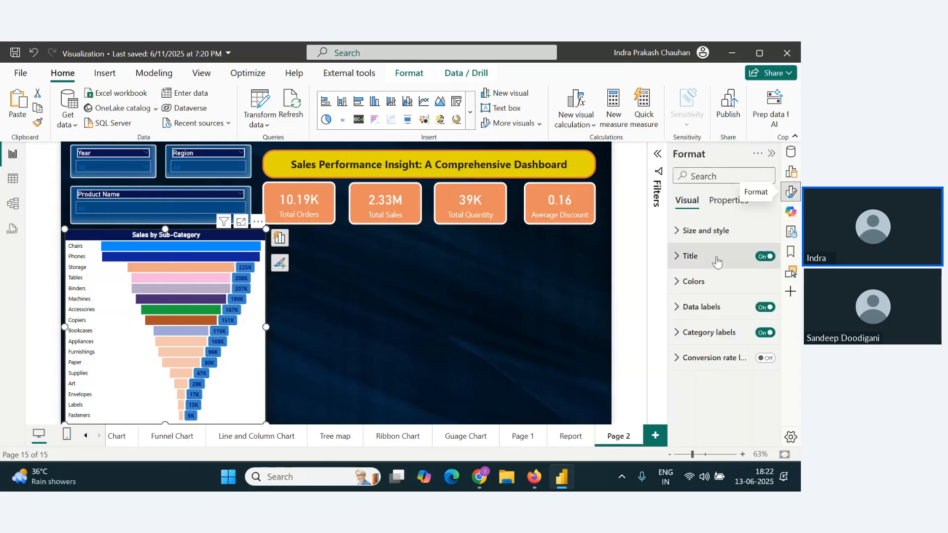
Step: Change the funnel chart's visual border color to white and turn off its background
{"action": "left_click", "coordinate": [678, 242]}
{"action": "scroll", "coordinate": [701, 321], "scroll_direction": "down", "scroll_amount": 6}
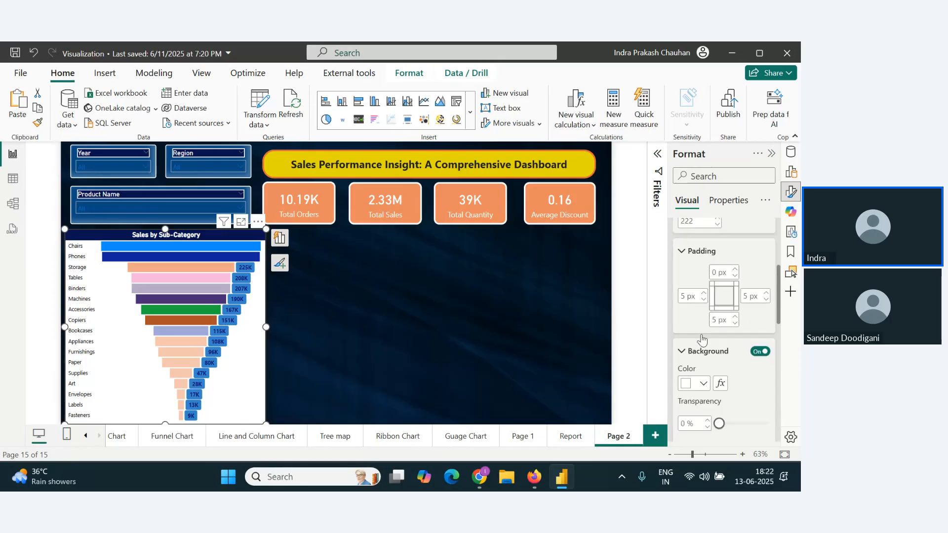
{"action": "scroll", "coordinate": [704, 340], "scroll_direction": "up", "scroll_amount": 2}
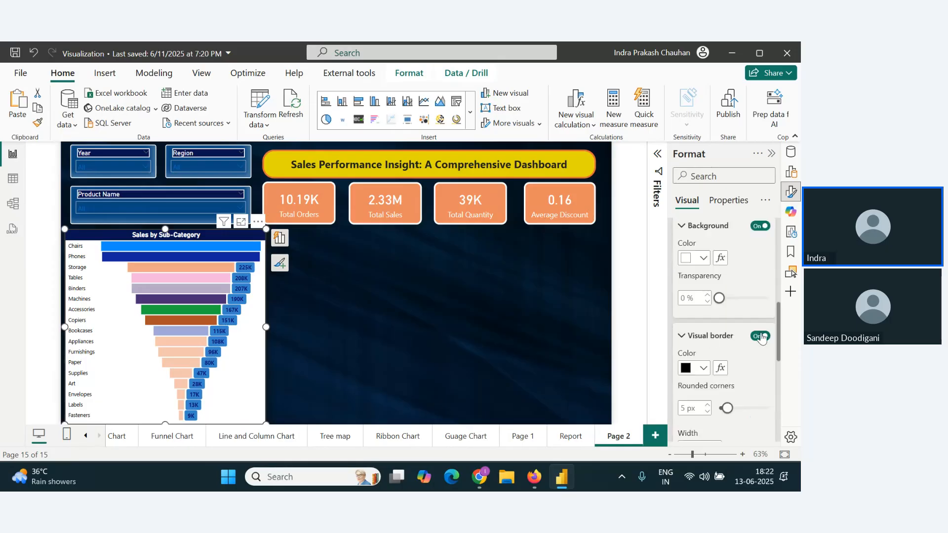
{"action": "left_click", "coordinate": [701, 368]}
{"action": "left_click", "coordinate": [614, 314]}
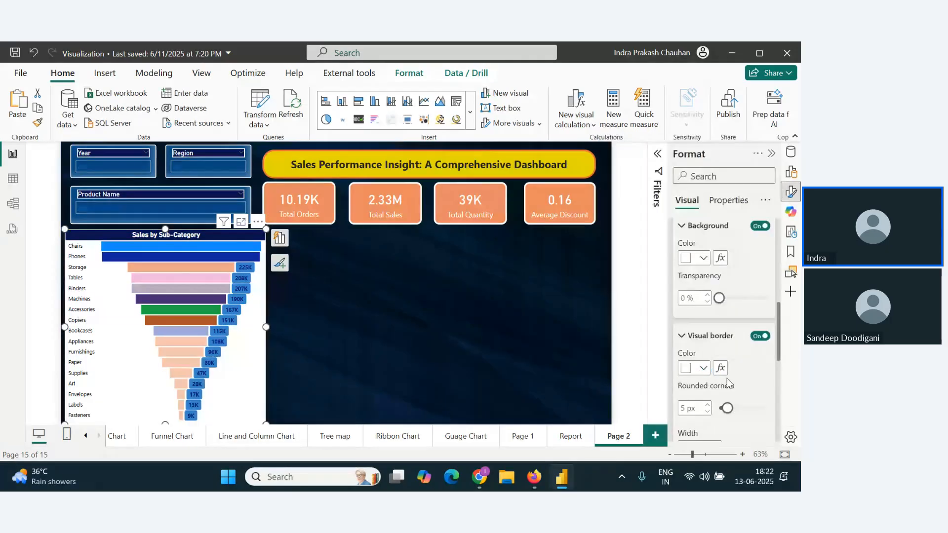
{"action": "left_click", "coordinate": [757, 236]}
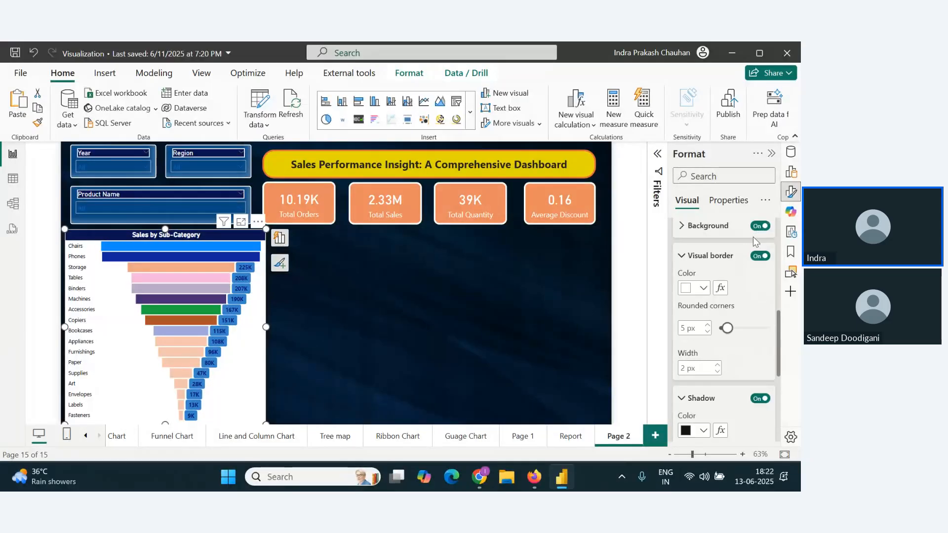
{"action": "left_click", "coordinate": [760, 229]}
Step: Set the funnel chart's shadow color to white and its offset to Inside
{"action": "scroll", "coordinate": [710, 321], "scroll_direction": "down", "scroll_amount": 3}
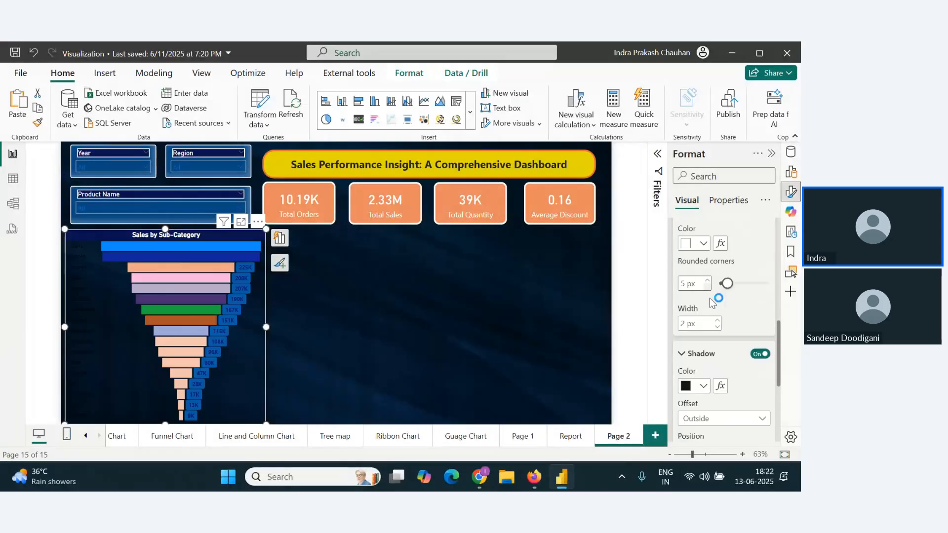
{"action": "scroll", "coordinate": [709, 320], "scroll_direction": "down", "scroll_amount": 1}
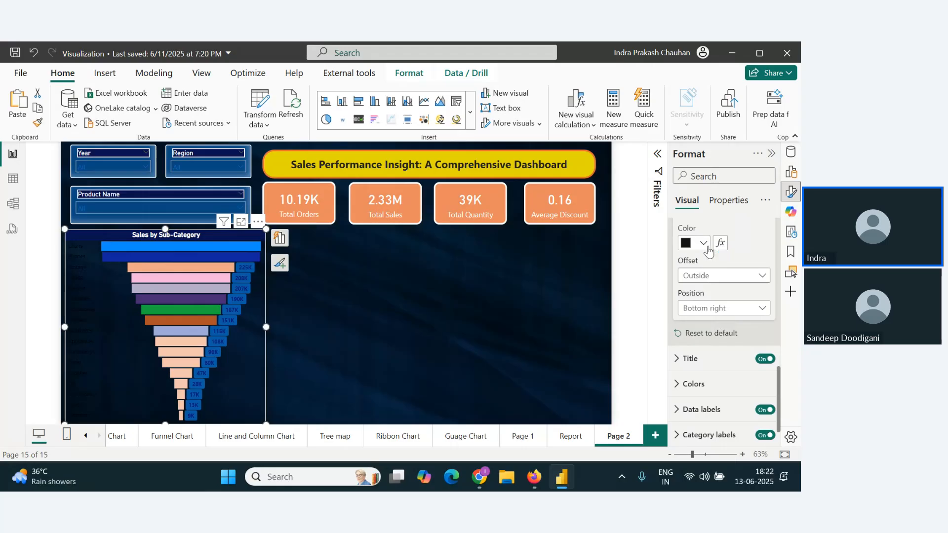
{"action": "left_click", "coordinate": [703, 243]}
{"action": "left_click", "coordinate": [614, 272]}
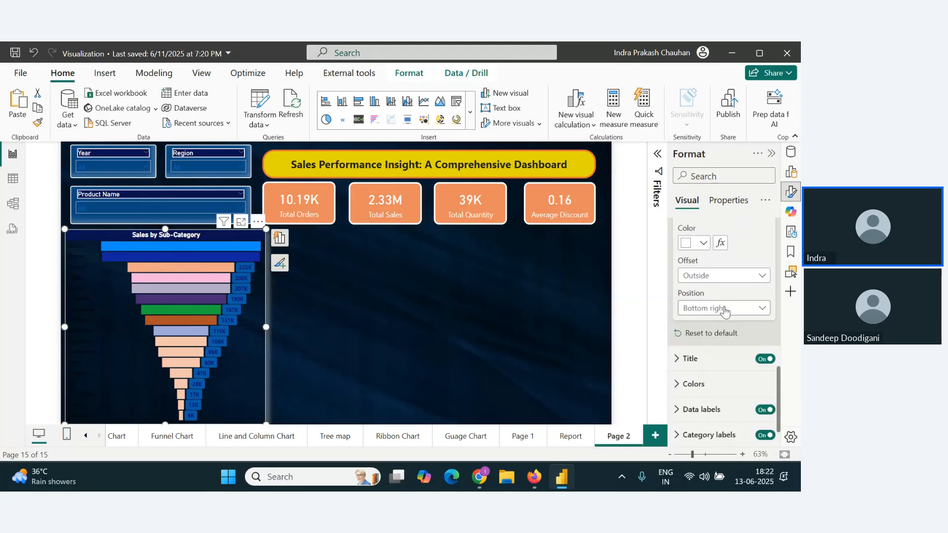
{"action": "left_click", "coordinate": [731, 276]}
{"action": "left_click", "coordinate": [724, 292]}
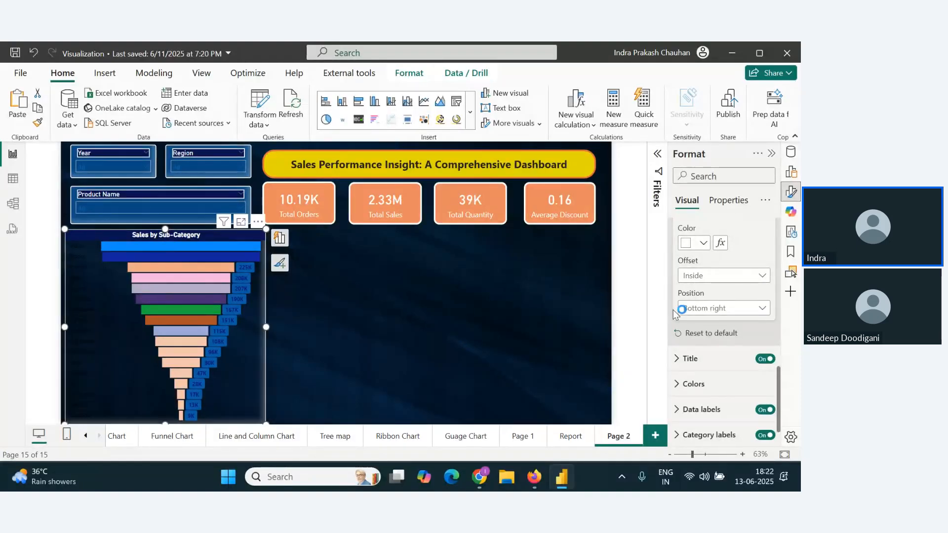
Step: Try the Bottom shadow position and a wider frame for the funnel chart
{"action": "scroll", "coordinate": [715, 342], "scroll_direction": "down", "scroll_amount": 1}
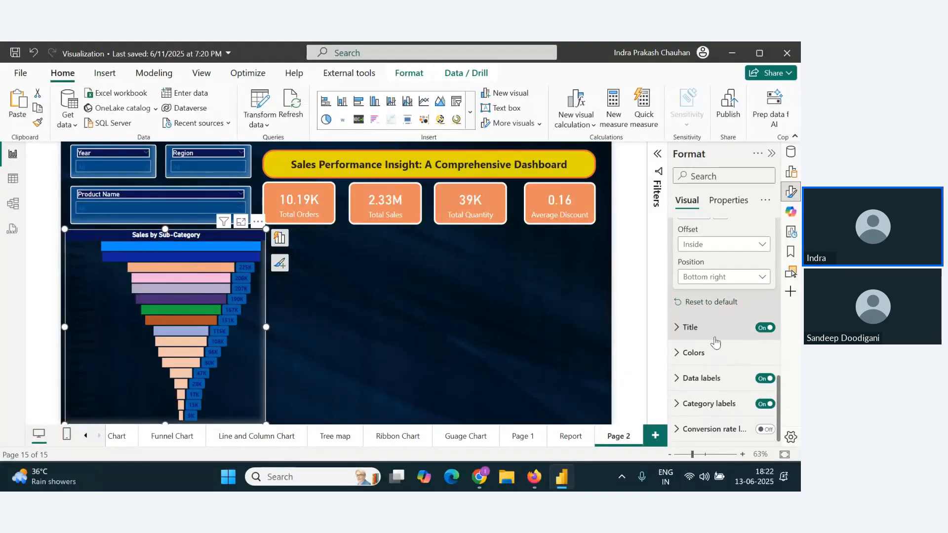
{"action": "left_click", "coordinate": [723, 281]}
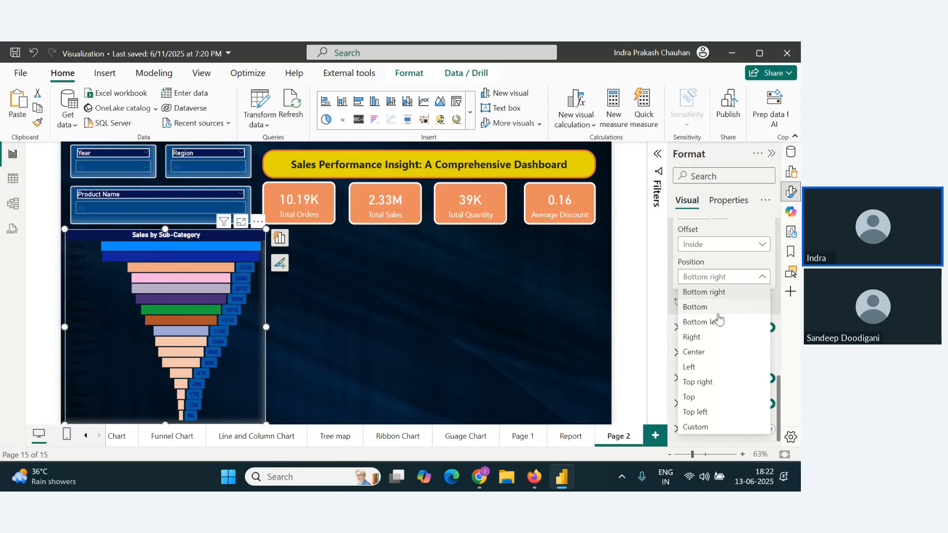
{"action": "left_click", "coordinate": [719, 311]}
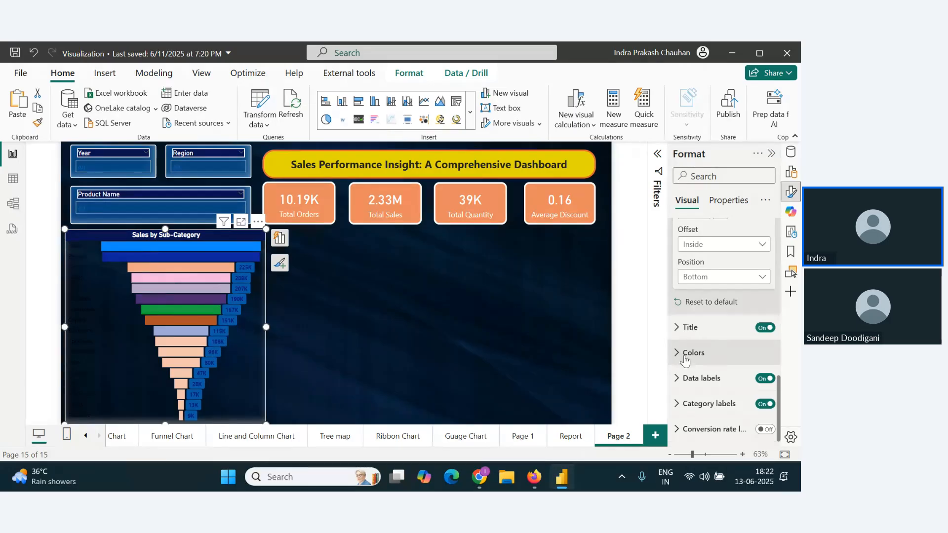
{"action": "key", "text": "ctrl+z"}
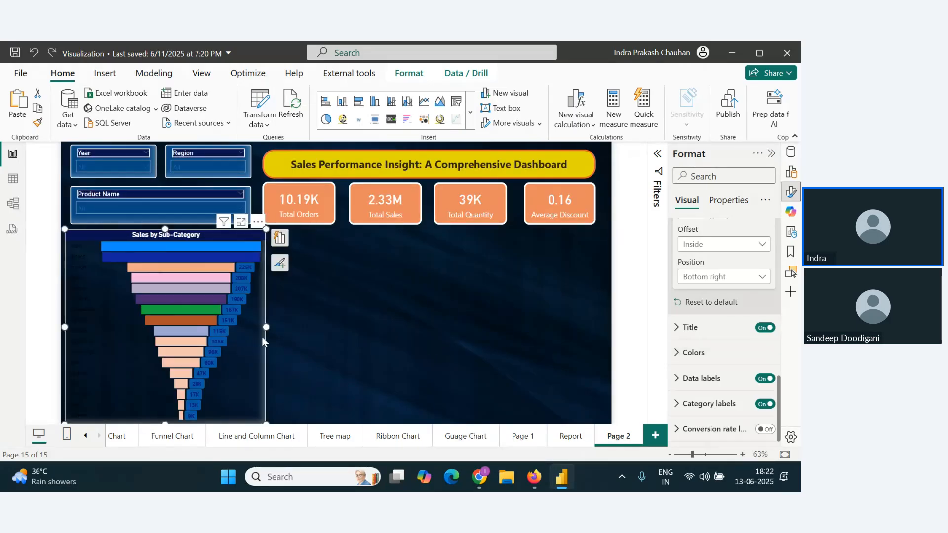
{"action": "left_click_drag", "start_coordinate": [281, 327], "coordinate": [369, 326]}
{"action": "key", "text": "ctrl+z"}
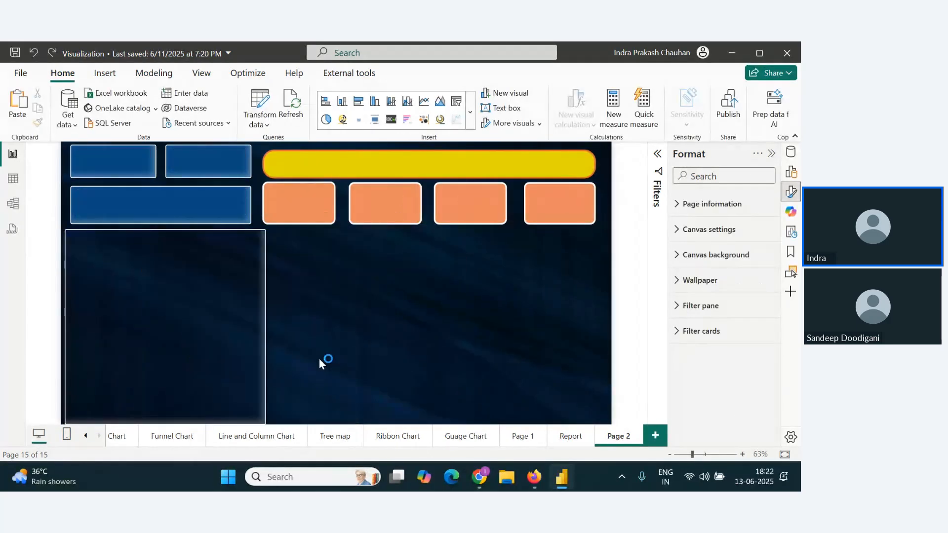
Step: Switch the funnel chart's Sub-Category filter to Top N and set it to show the top 5 items
{"action": "left_click", "coordinate": [656, 154]}
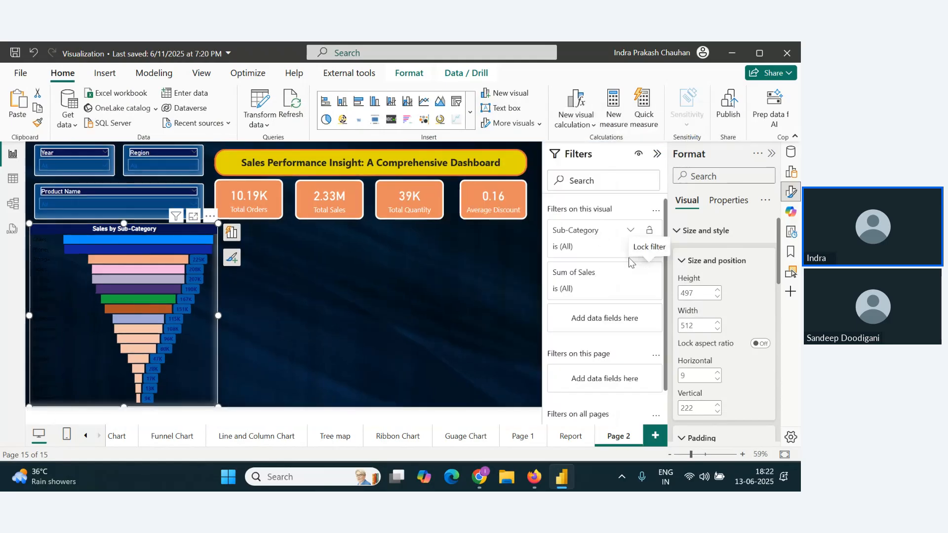
{"action": "left_click", "coordinate": [631, 232]}
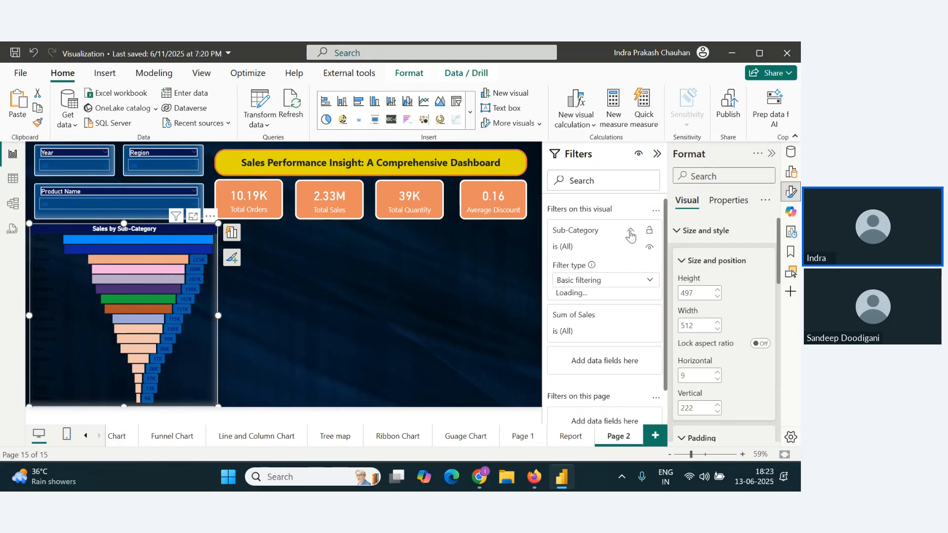
{"action": "left_click", "coordinate": [641, 283]}
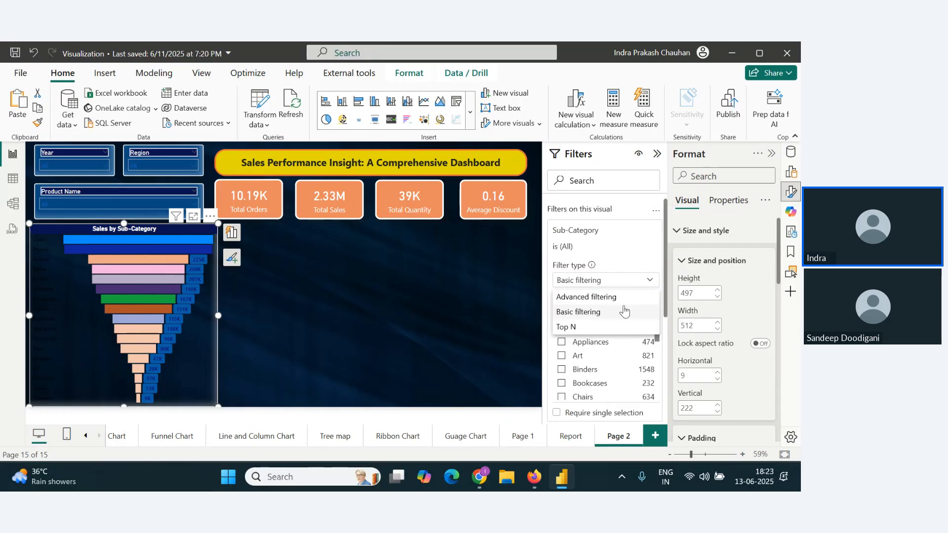
{"action": "left_click", "coordinate": [593, 328]}
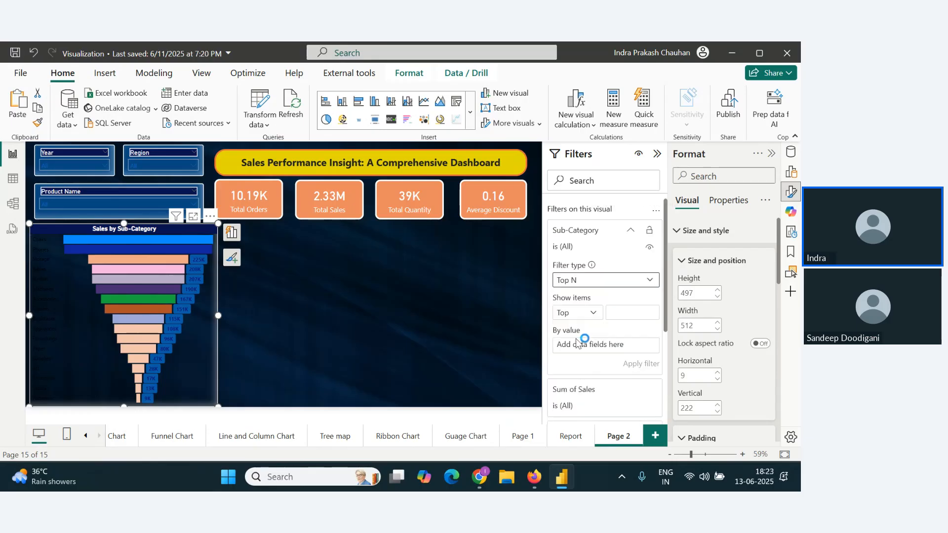
{"action": "left_click", "coordinate": [631, 315]}
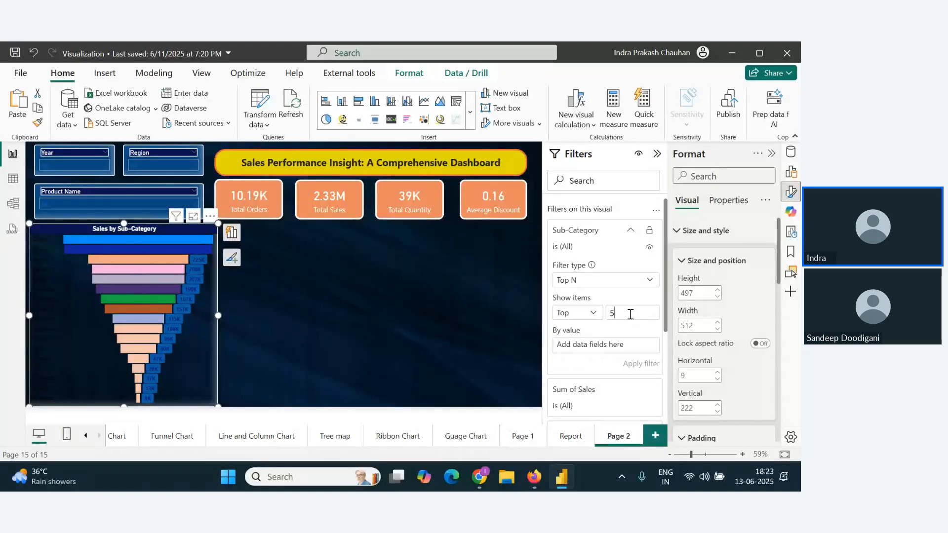
{"action": "scroll", "coordinate": [637, 341], "scroll_direction": "down", "scroll_amount": 2}
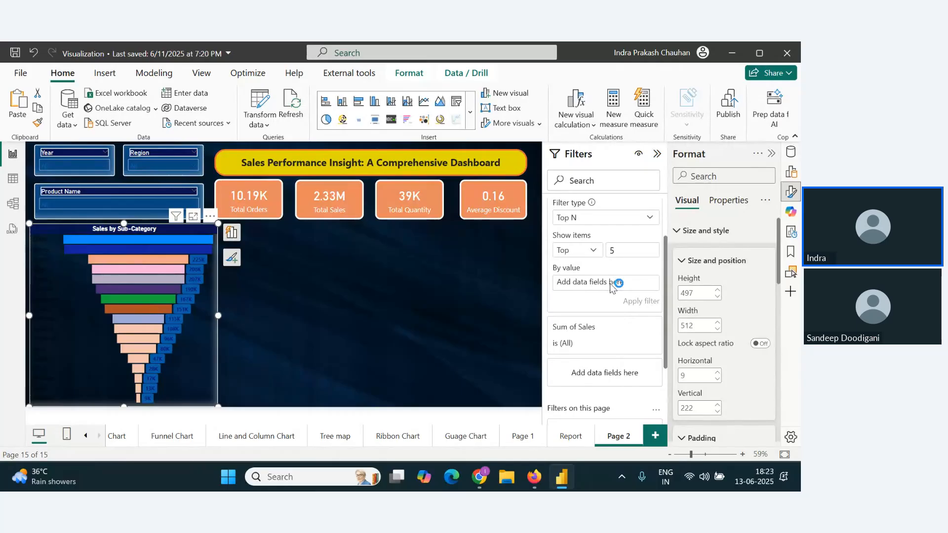
Step: Rank the funnel chart's Top N Sub-Category filter by Sum of Sales and apply the filter
{"action": "left_click", "coordinate": [791, 172]}
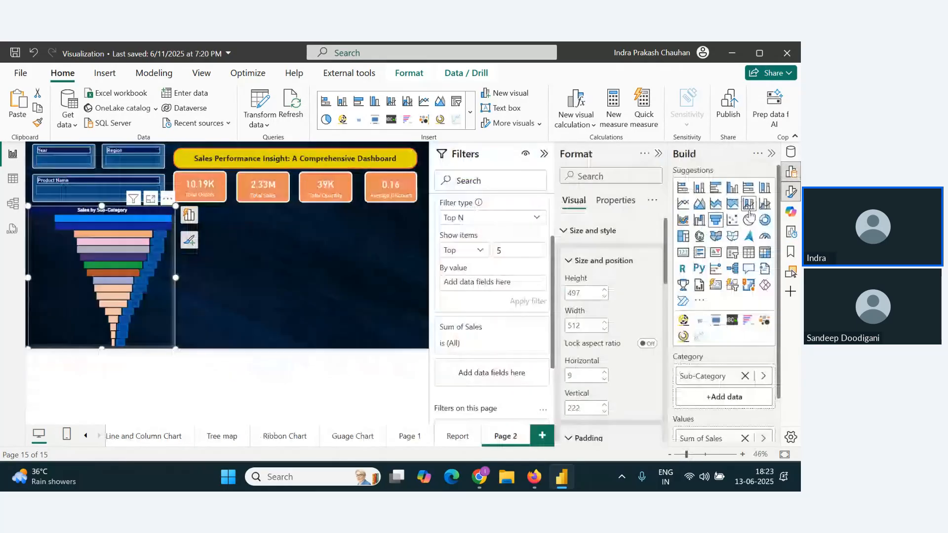
{"action": "left_click", "coordinate": [792, 195]}
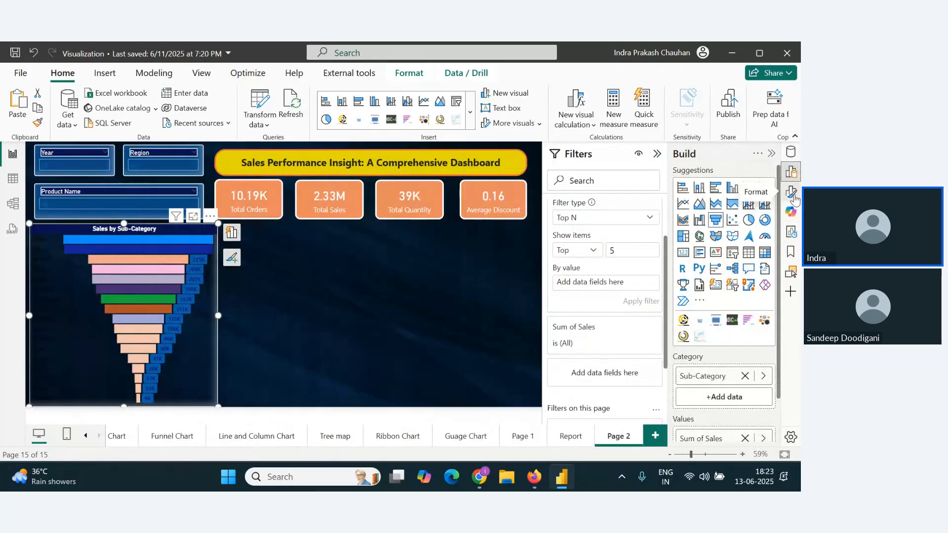
{"action": "left_click", "coordinate": [792, 178]}
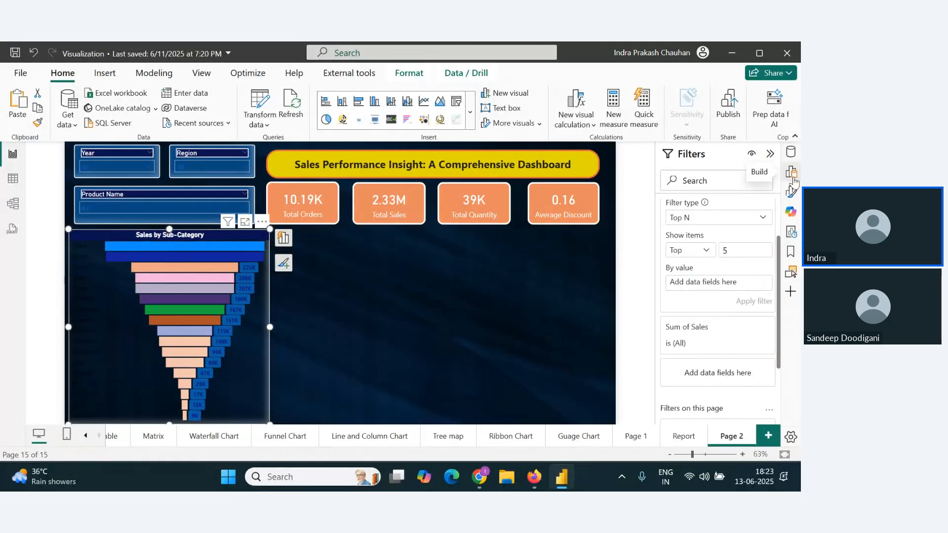
{"action": "left_click", "coordinate": [793, 182]}
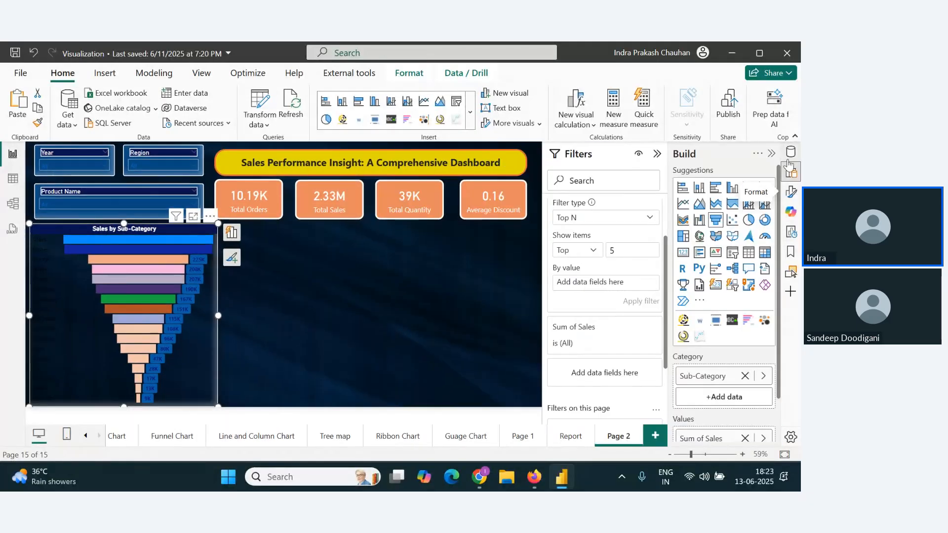
{"action": "left_click", "coordinate": [790, 152]}
{"action": "scroll", "coordinate": [726, 338], "scroll_direction": "down", "scroll_amount": 3}
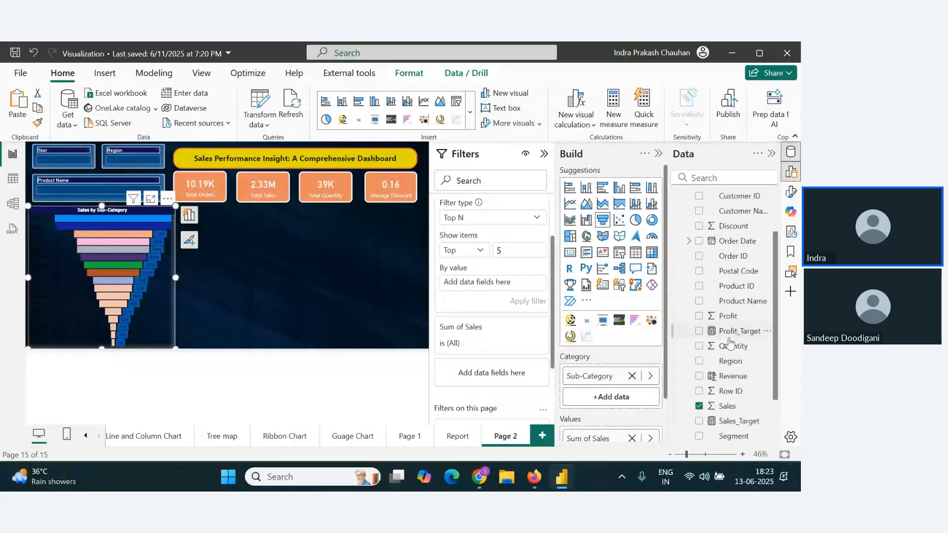
{"action": "left_click_drag", "start_coordinate": [727, 406], "coordinate": [509, 281]}
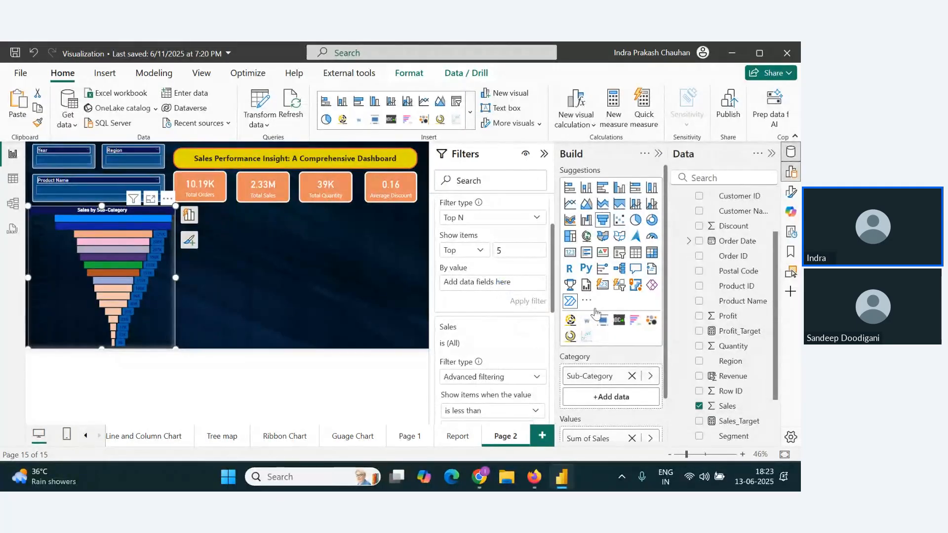
{"action": "left_click_drag", "start_coordinate": [727, 406], "coordinate": [493, 282]}
{"action": "left_click", "coordinate": [528, 299]}
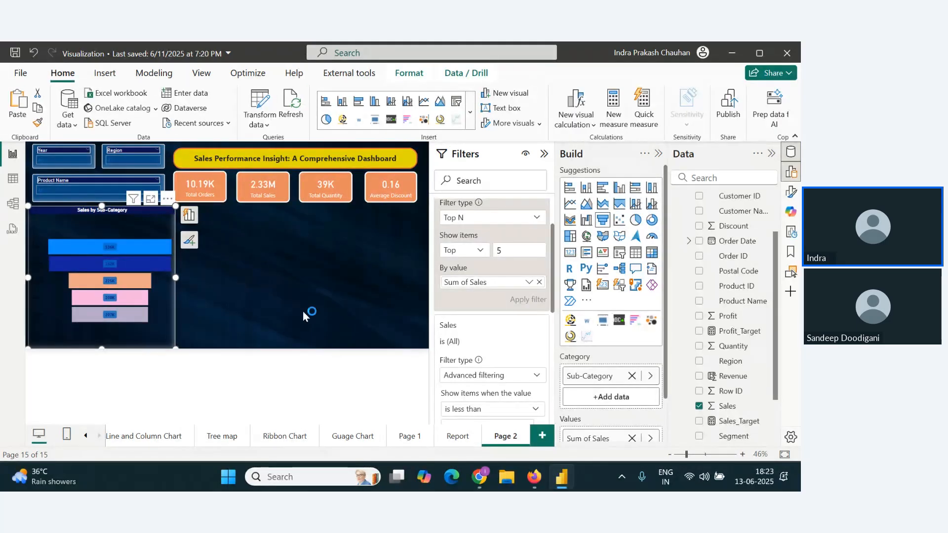
{"action": "left_click", "coordinate": [657, 155]}
{"action": "left_click", "coordinate": [657, 155]}
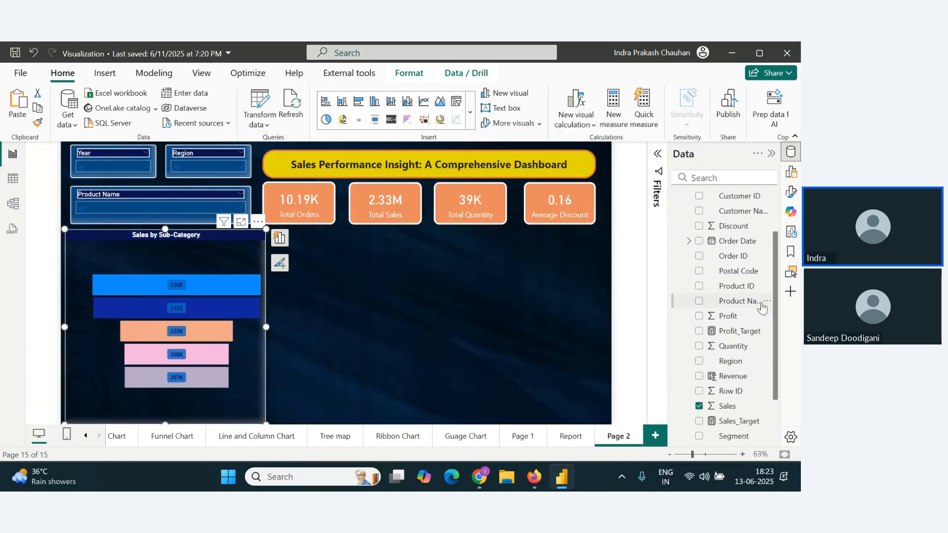
Step: Make the funnel chart's category labels white and increase their font size
{"action": "scroll", "coordinate": [762, 307], "scroll_direction": "down", "scroll_amount": 2}
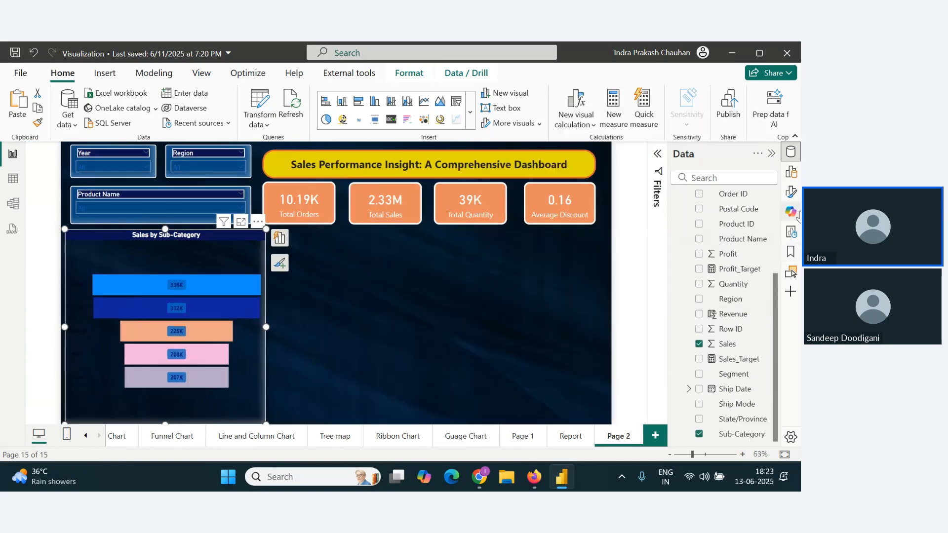
{"action": "left_click", "coordinate": [791, 173]}
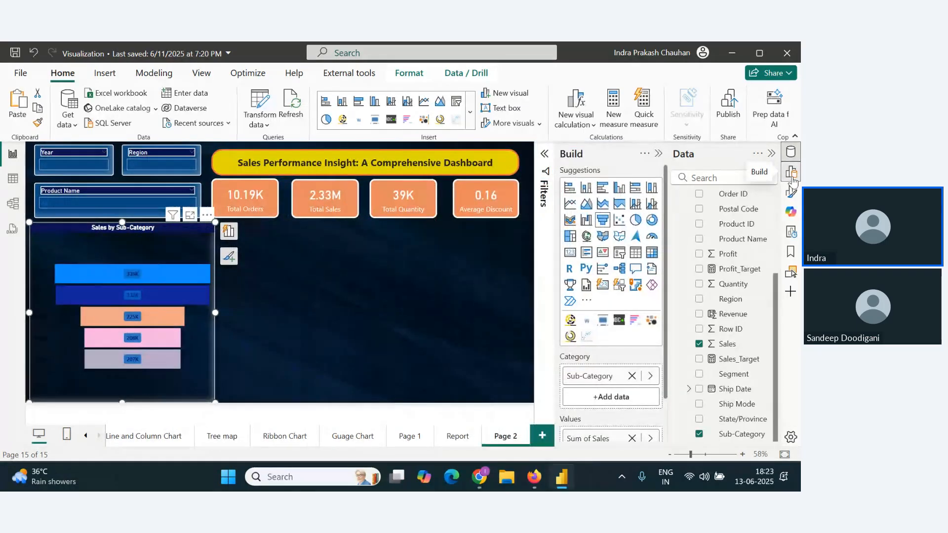
{"action": "left_click", "coordinate": [792, 196]}
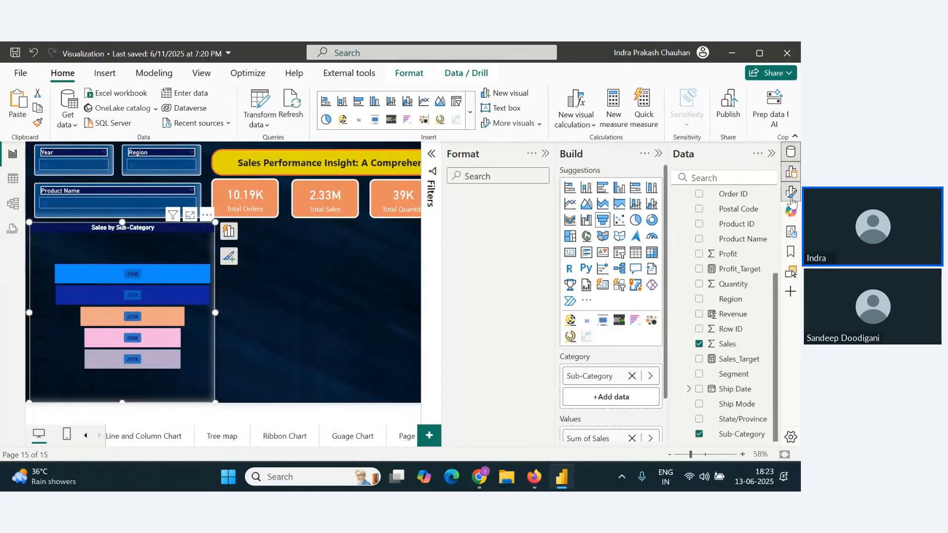
{"action": "scroll", "coordinate": [585, 306], "scroll_direction": "down", "scroll_amount": 1}
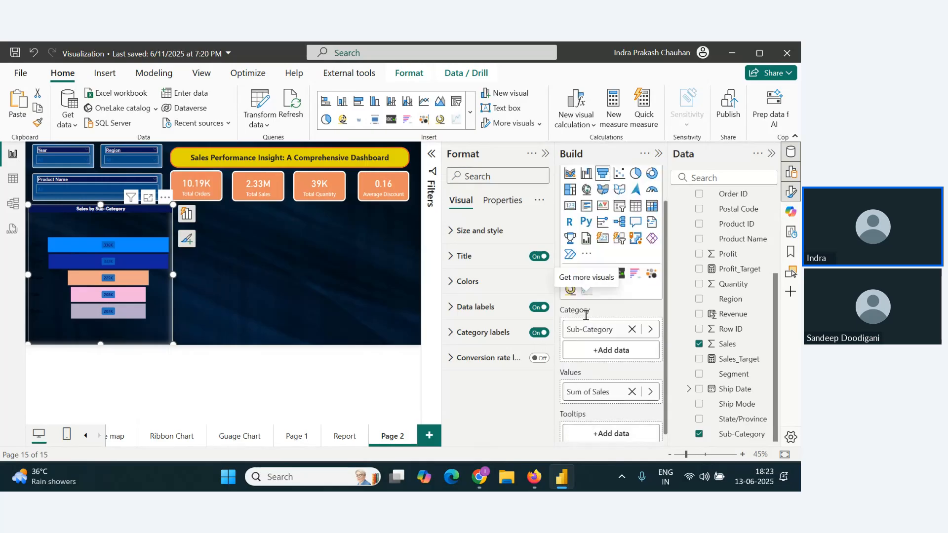
{"action": "scroll", "coordinate": [487, 386], "scroll_direction": "down", "scroll_amount": 5}
{"action": "scroll", "coordinate": [486, 386], "scroll_direction": "down", "scroll_amount": 4}
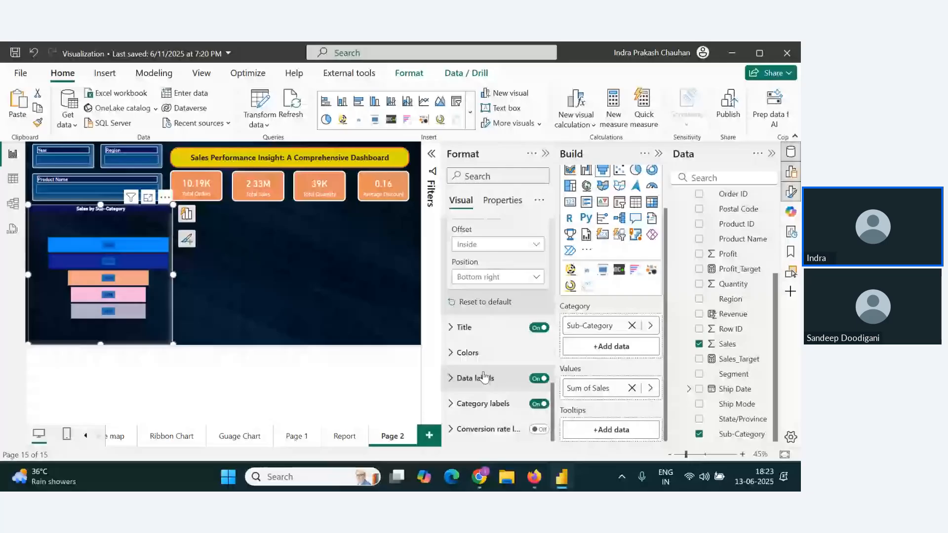
{"action": "left_click", "coordinate": [452, 409]}
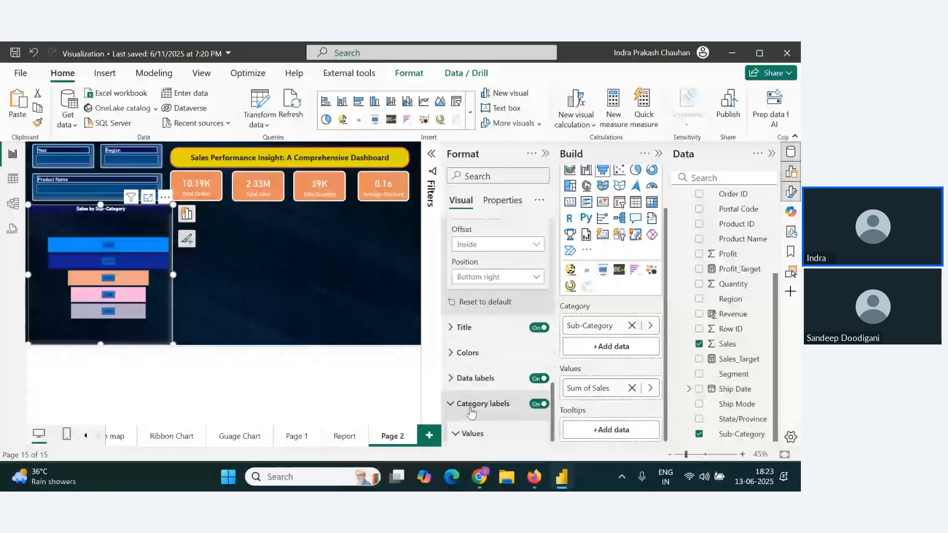
{"action": "left_click", "coordinate": [468, 379]}
{"action": "left_click", "coordinate": [469, 182]}
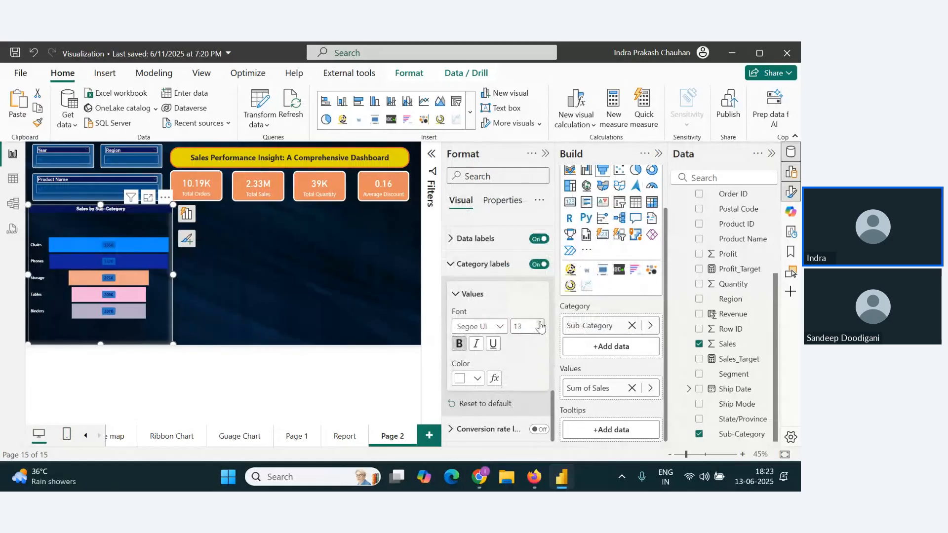
Step: Narrow the Sales by Sub-Category funnel chart to a width of about 476
{"action": "left_click", "coordinate": [317, 300]}
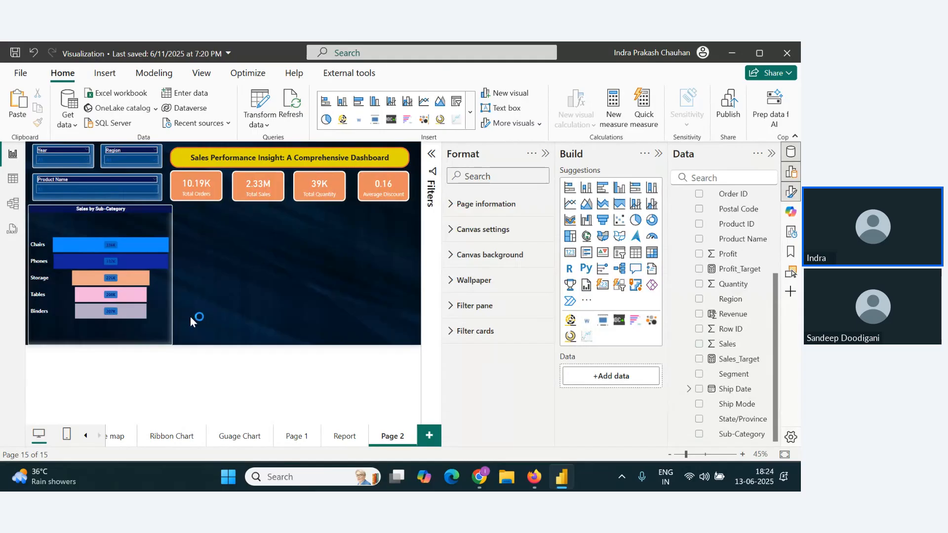
{"action": "left_click", "coordinate": [146, 228]}
{"action": "left_click_drag", "start_coordinate": [174, 275], "coordinate": [166, 276]}
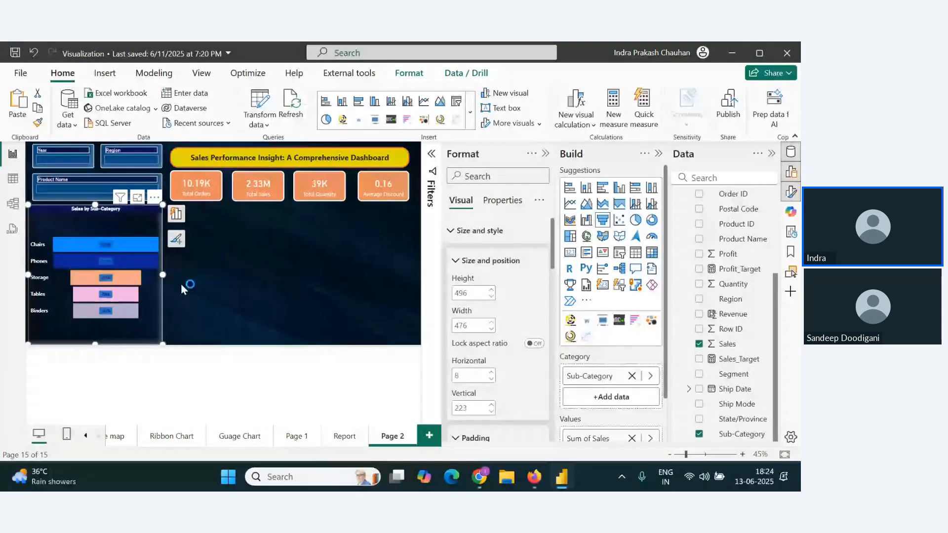
{"action": "left_click", "coordinate": [209, 291]}
Step: Switch to the Zoho webinar window to check the attendee chat messages, and return to Power BI
{"action": "key", "text": "alt+Tab"}
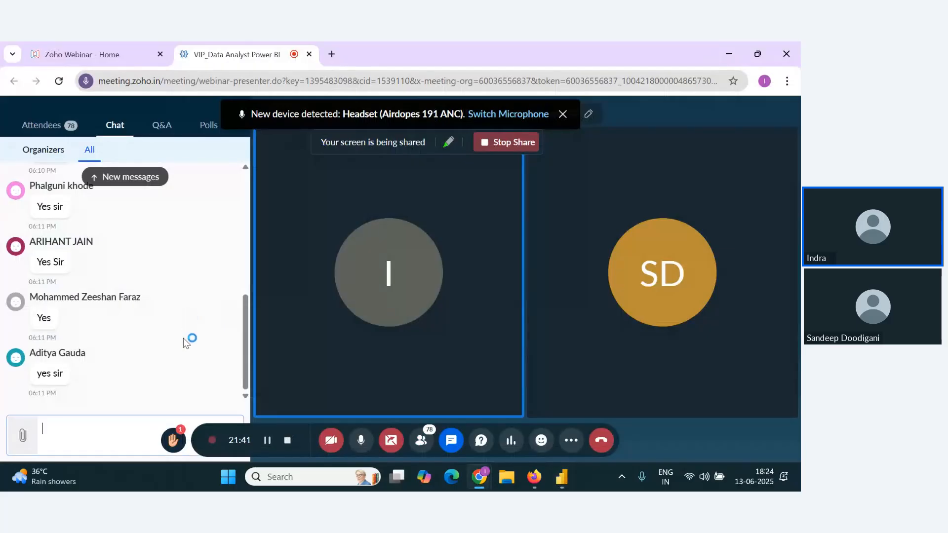
{"action": "scroll", "coordinate": [185, 345], "scroll_direction": "up", "scroll_amount": 2}
{"action": "scroll", "coordinate": [186, 346], "scroll_direction": "down", "scroll_amount": 2}
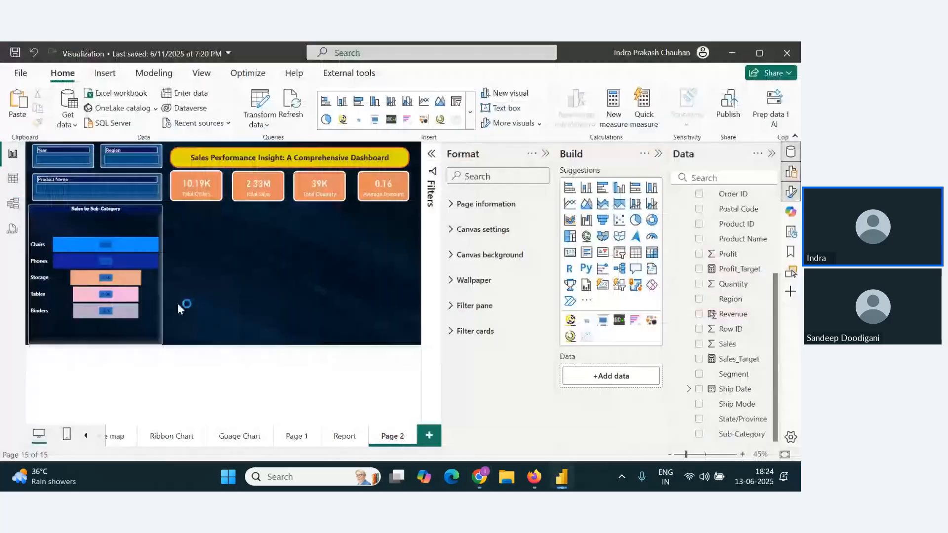
{"action": "key", "text": "alt+Tab"}
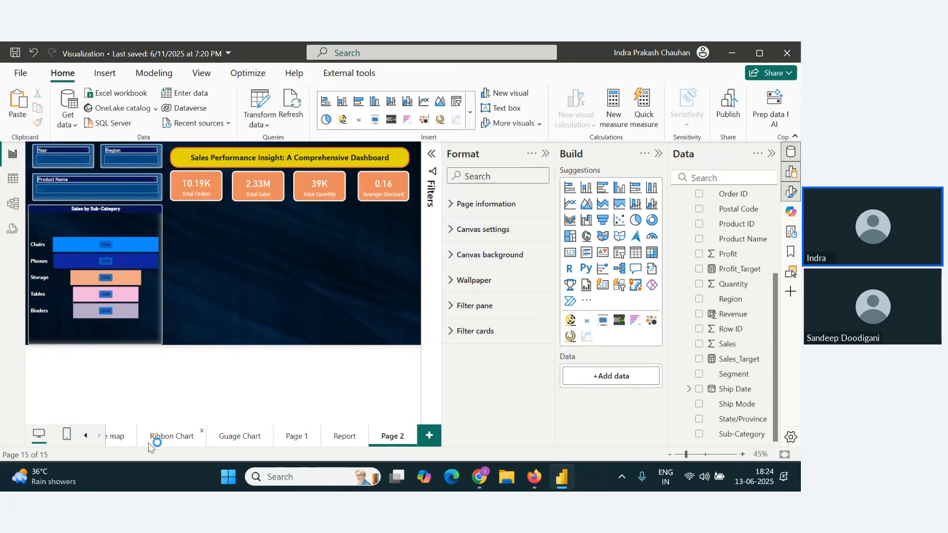
Step: Copy the Sales by Region pie chart from the Pie Chart page and paste it onto Page 2
{"action": "left_click", "coordinate": [87, 436]}
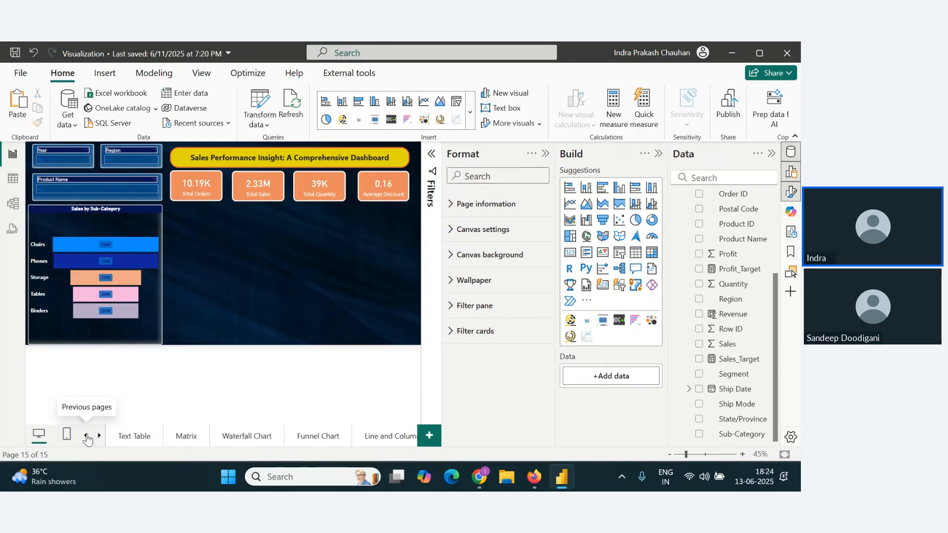
{"action": "left_click", "coordinate": [87, 436]}
{"action": "left_click", "coordinate": [206, 437]}
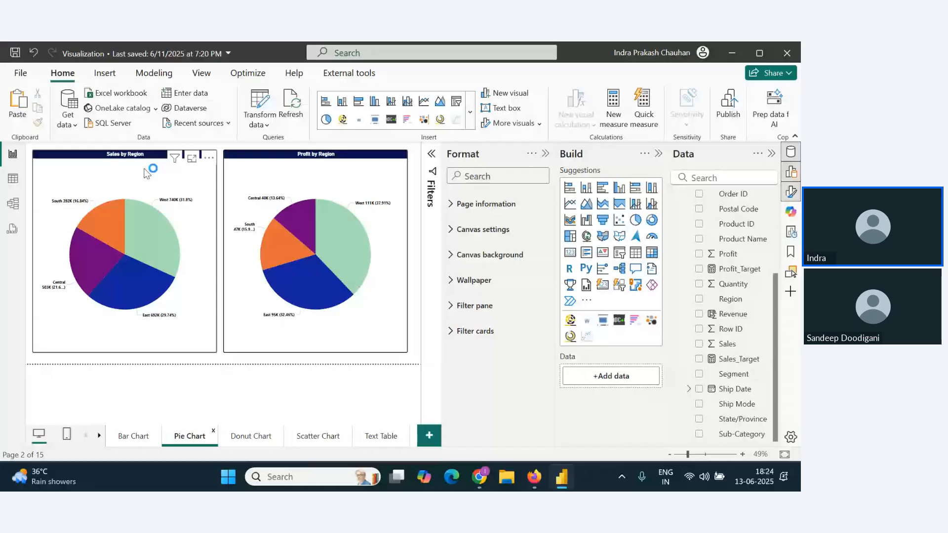
{"action": "left_click", "coordinate": [250, 436]}
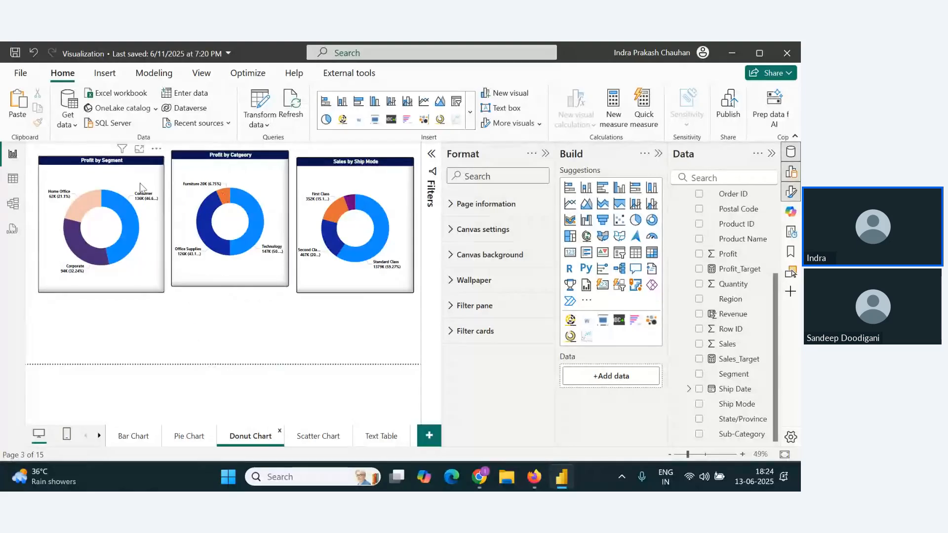
{"action": "left_click", "coordinate": [191, 438]}
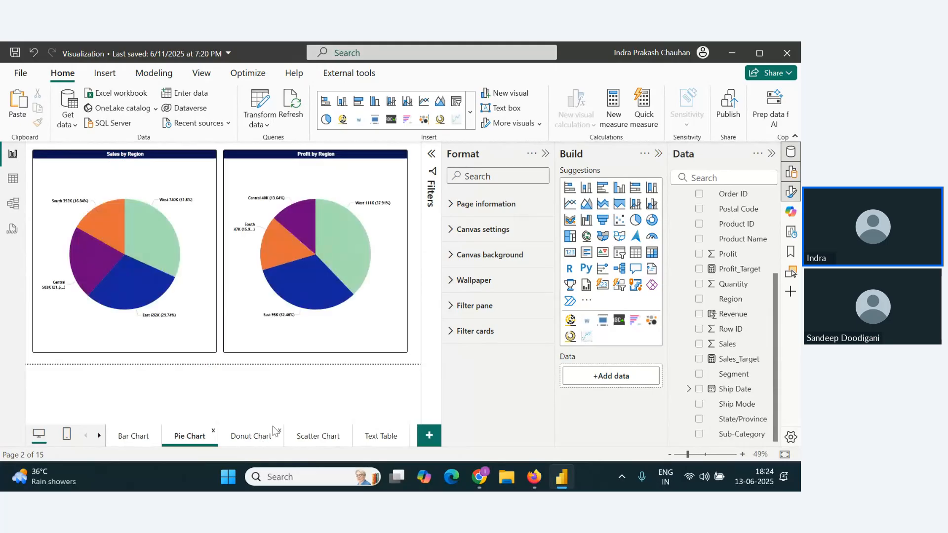
{"action": "left_click", "coordinate": [125, 190]}
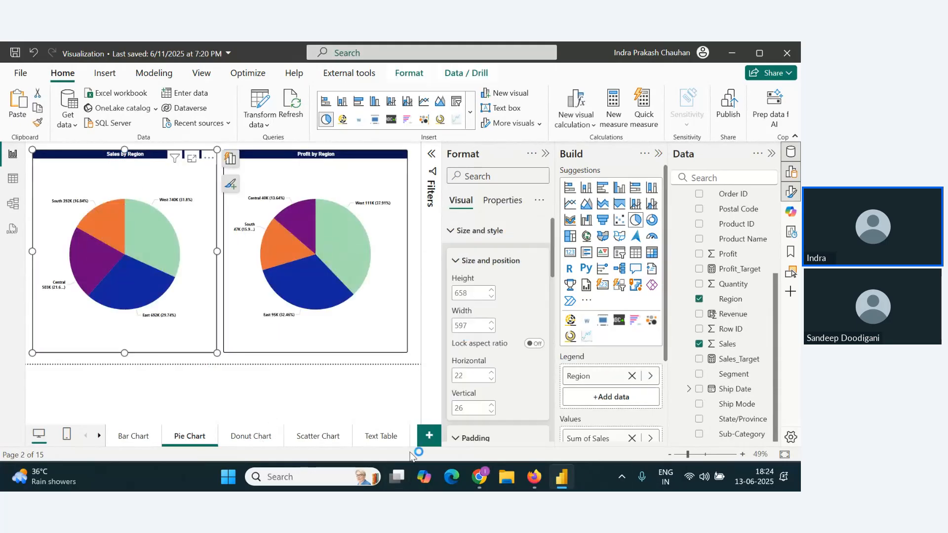
{"action": "left_click", "coordinate": [385, 440]}
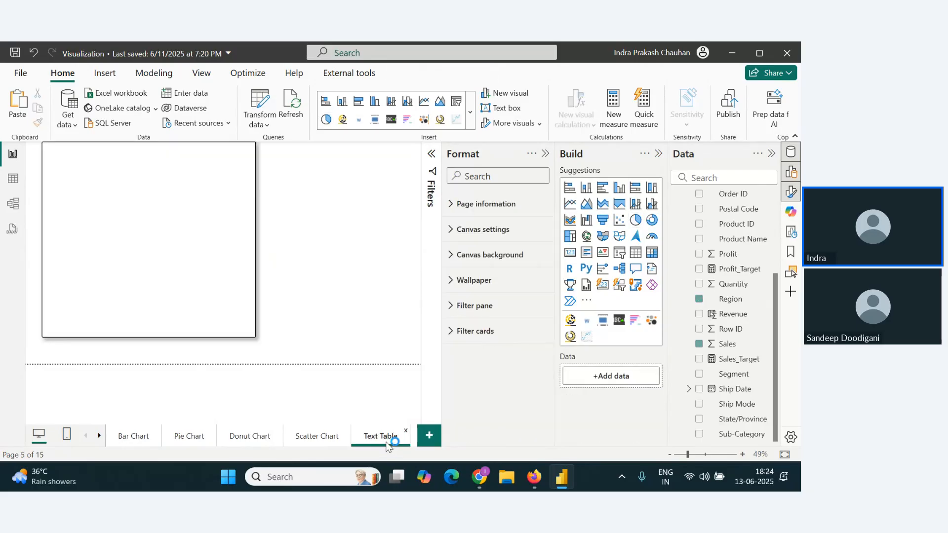
{"action": "scroll", "coordinate": [387, 445], "scroll_direction": "down", "scroll_amount": 5}
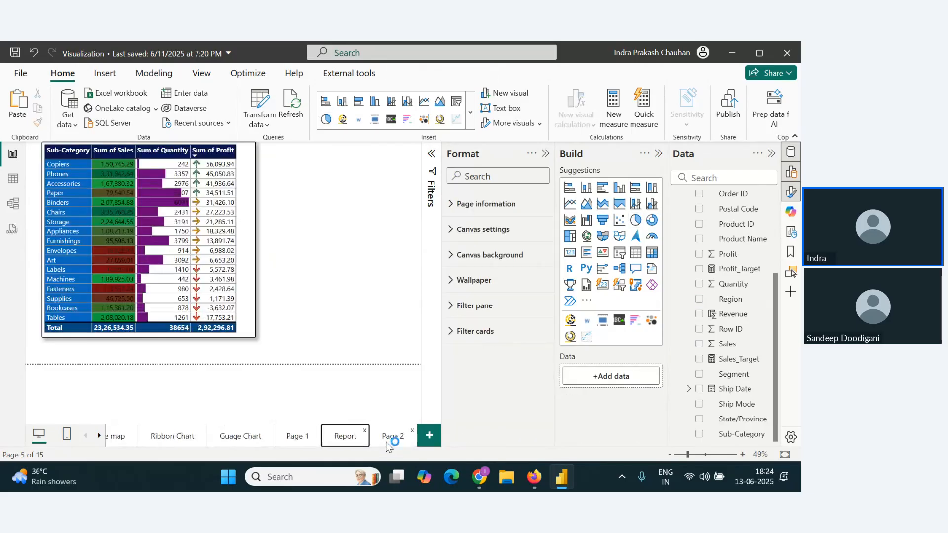
{"action": "left_click", "coordinate": [389, 442]}
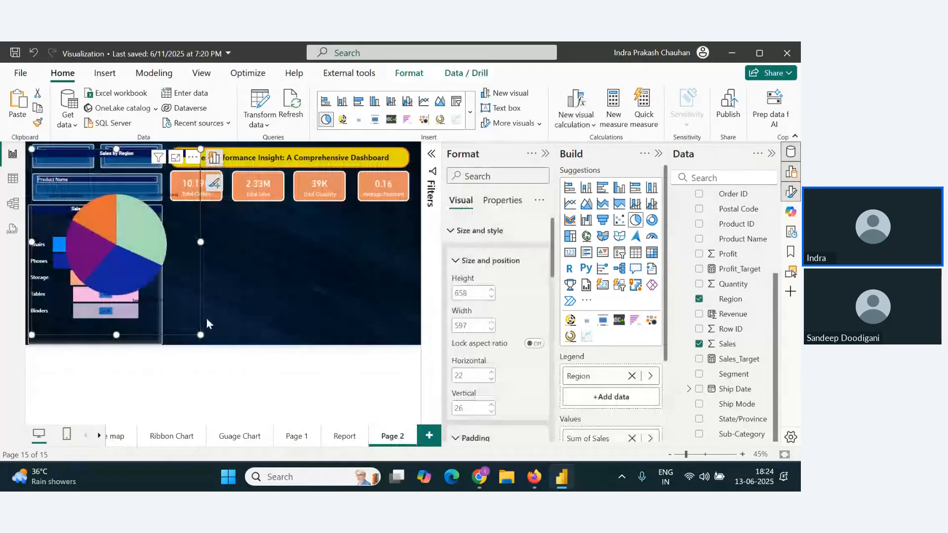
Step: Shrink the pie chart to about 367 by 268 and place it beside the funnel chart, beneath the KPI cards
{"action": "left_click_drag", "start_coordinate": [201, 335], "coordinate": [135, 225]}
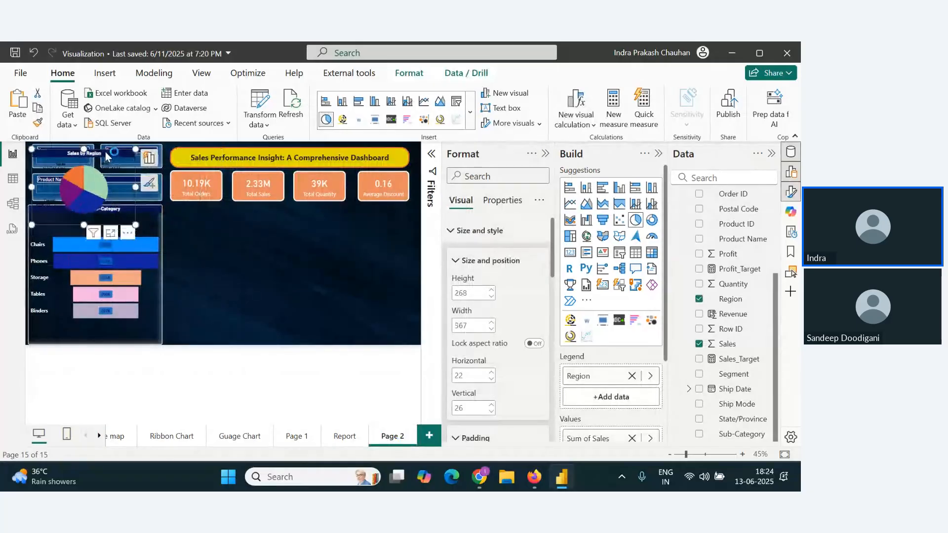
{"action": "left_click_drag", "start_coordinate": [105, 152], "coordinate": [245, 209]}
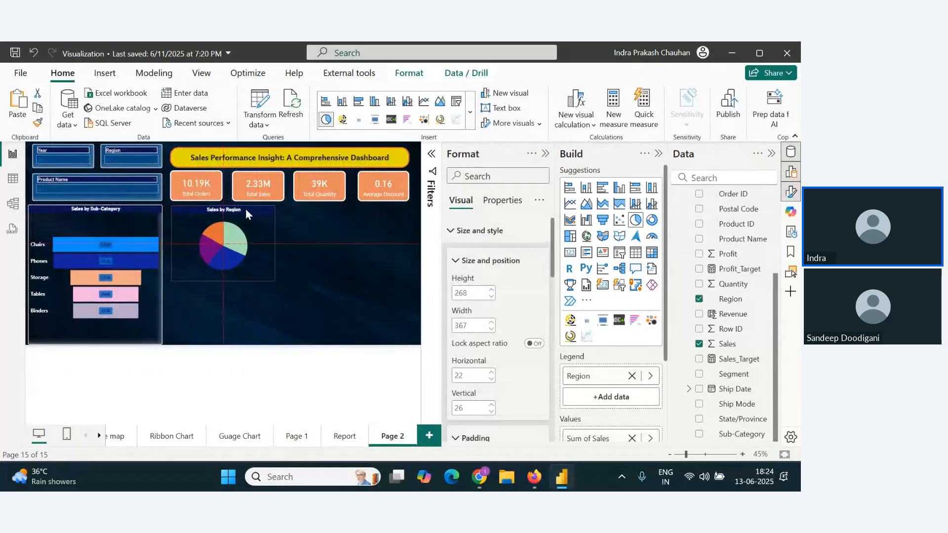
{"action": "left_click", "coordinate": [331, 283]}
Step: Copy the funnel chart's formatting onto the Sales by Region pie chart with Format Painter
{"action": "left_click", "coordinate": [263, 266]}
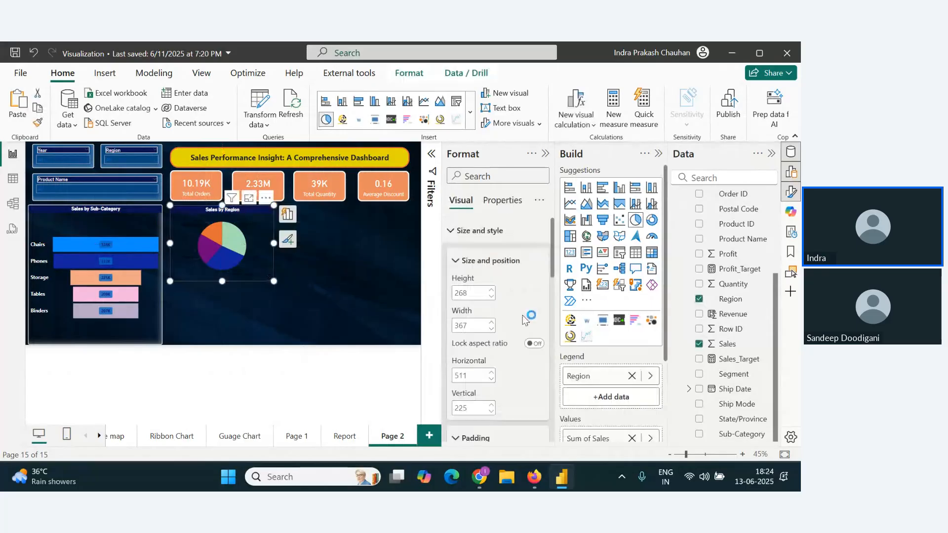
{"action": "left_click", "coordinate": [152, 328]}
{"action": "left_click", "coordinate": [37, 123]}
{"action": "left_click", "coordinate": [218, 264]}
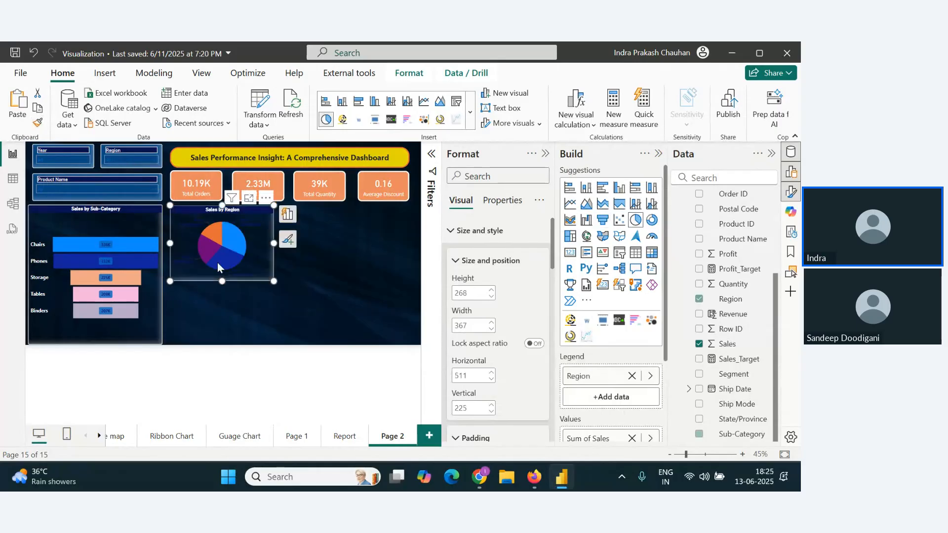
{"action": "left_click", "coordinate": [289, 297]}
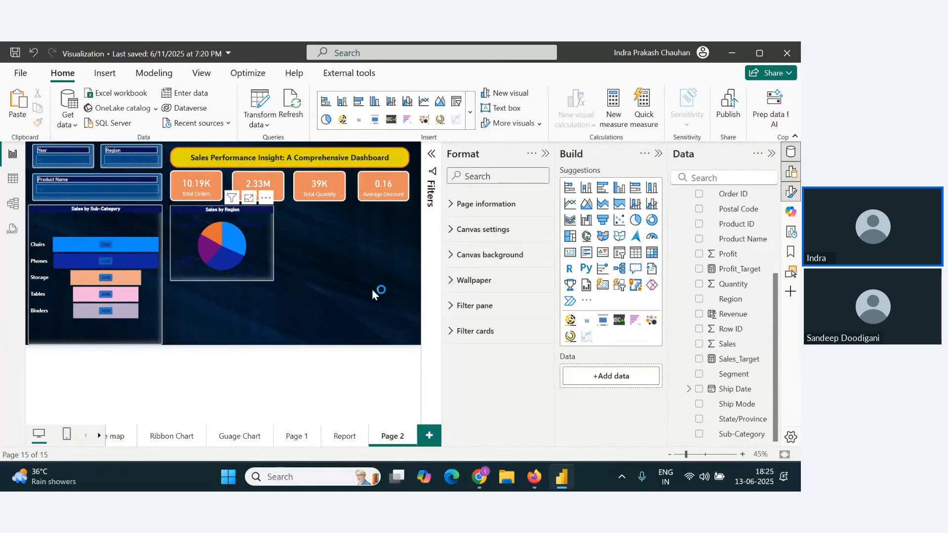
Step: Set the Sales by Region pie chart's detail labels to white and shrink the chart to about 338 by 248 against the funnel chart
{"action": "scroll", "coordinate": [502, 347], "scroll_direction": "down", "scroll_amount": 12}
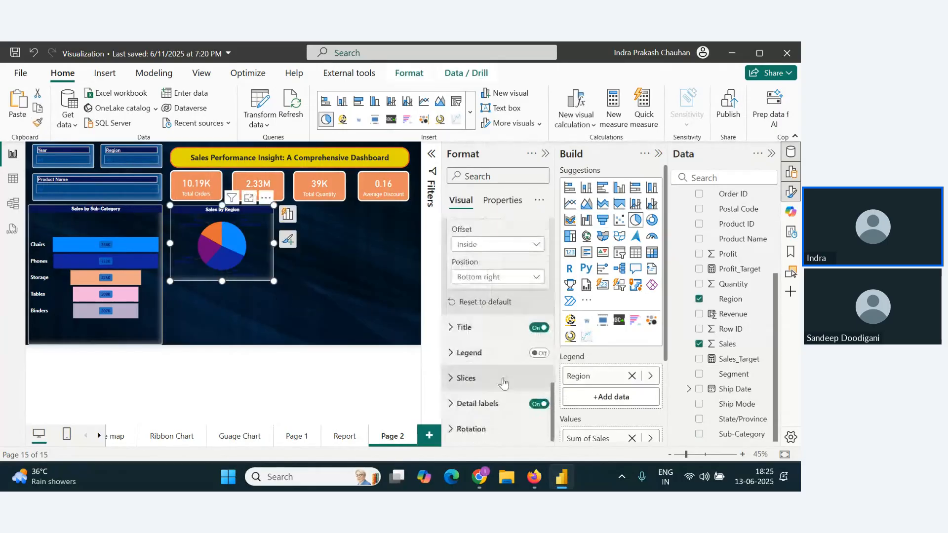
{"action": "left_click", "coordinate": [458, 405]}
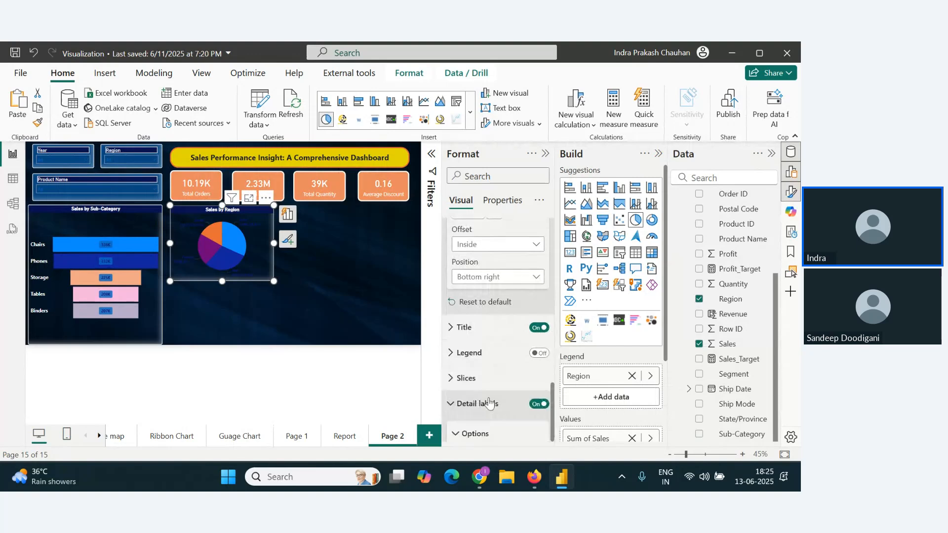
{"action": "scroll", "coordinate": [486, 395], "scroll_direction": "down", "scroll_amount": 5}
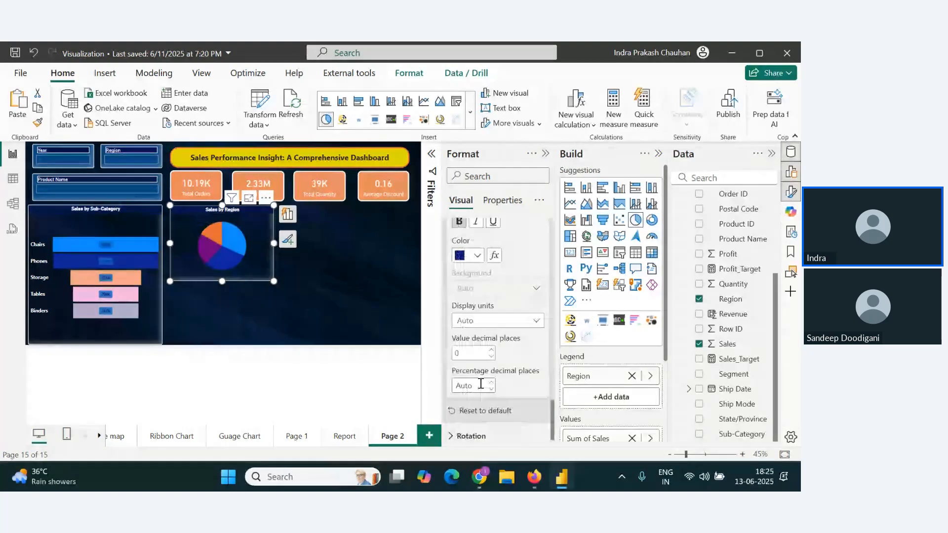
{"action": "left_click", "coordinate": [477, 255]}
{"action": "left_click", "coordinate": [338, 313]}
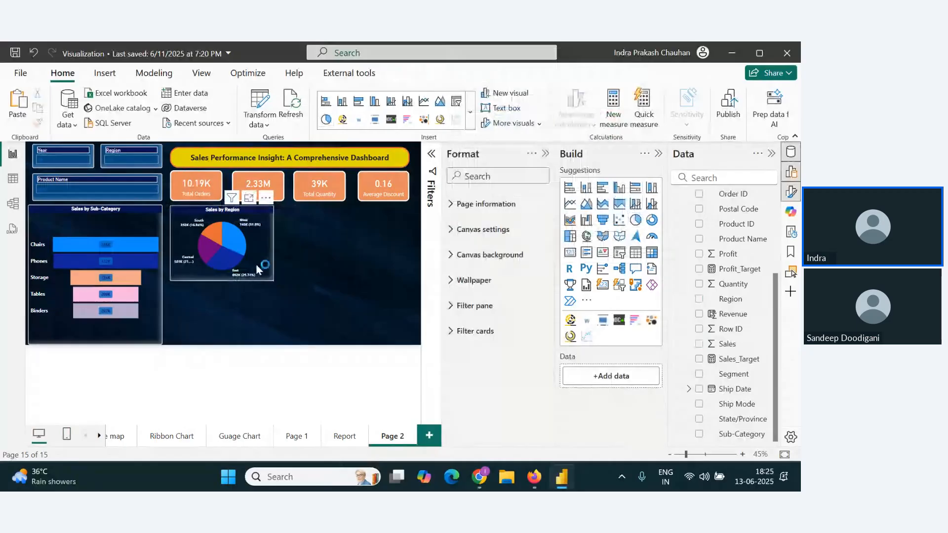
{"action": "left_click_drag", "start_coordinate": [255, 264], "coordinate": [259, 277]}
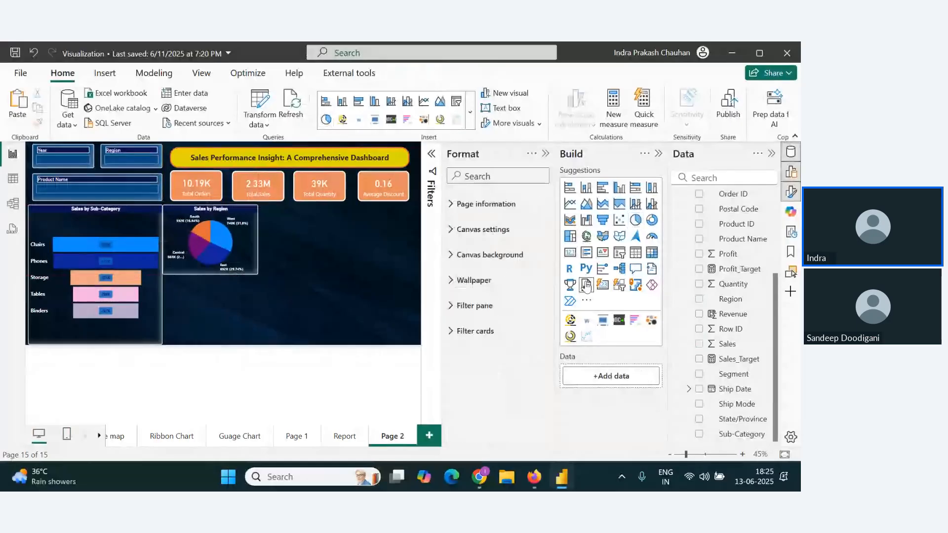
Step: Set Page 2's canvas height to 800 px and stretch the funnel chart downward to a height of about 551
{"action": "left_click", "coordinate": [452, 255]}
{"action": "left_click", "coordinate": [460, 229]}
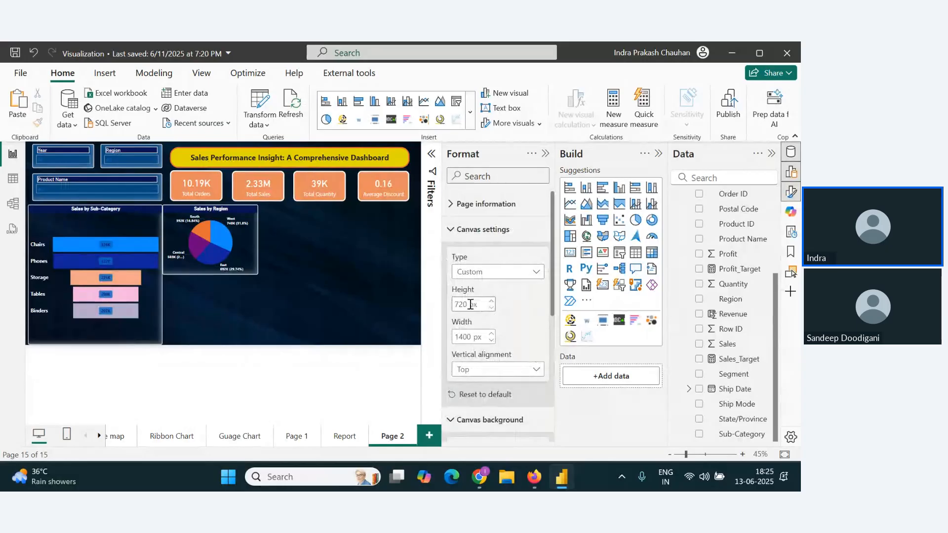
{"action": "type", "text": "800"}
{"action": "key", "text": "Return"}
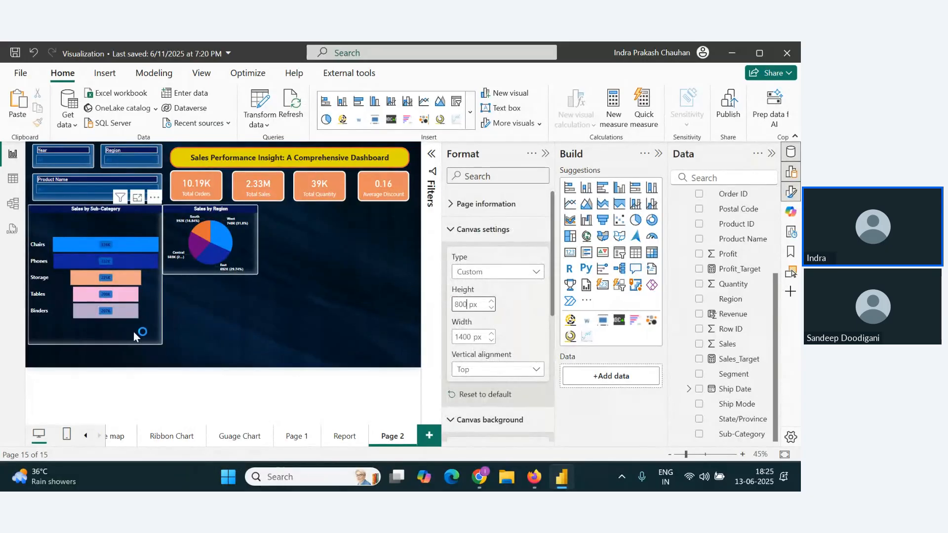
{"action": "left_click_drag", "start_coordinate": [163, 345], "coordinate": [161, 360]}
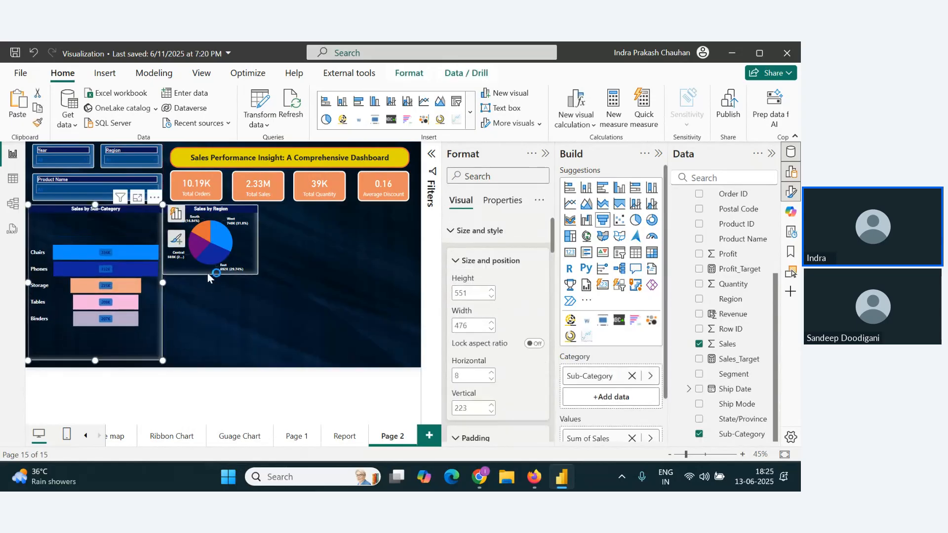
{"action": "left_click_drag", "start_coordinate": [208, 273], "coordinate": [209, 268]}
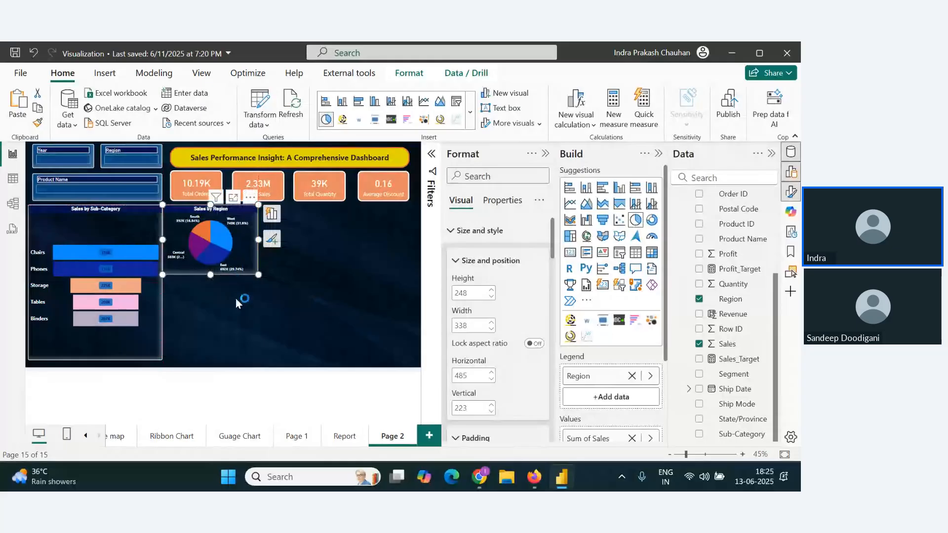
Step: Switch to the Zoho webinar window to check the chat, and return to Power BI
{"action": "key", "text": "alt+Tab"}
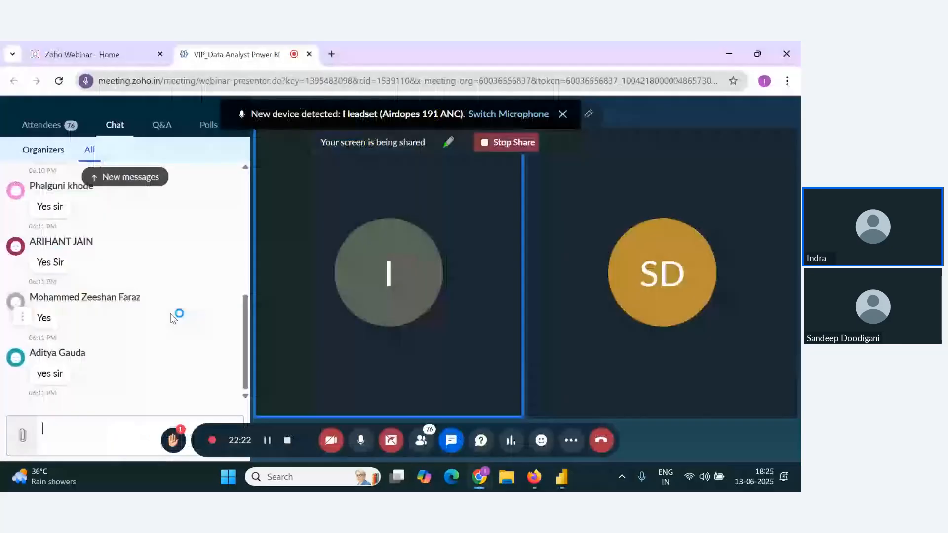
{"action": "key", "text": "alt+Tab"}
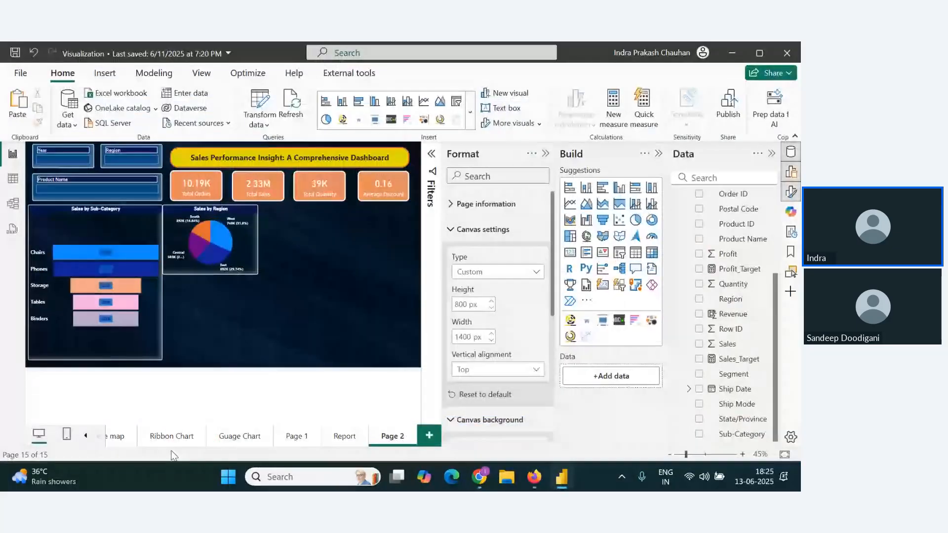
Step: Copy the Profit by Segment donut chart from the Donut Chart page onto Page 2, sized about 330 by 327 beneath the pie chart
{"action": "left_click", "coordinate": [86, 436]}
{"action": "left_click", "coordinate": [85, 436]}
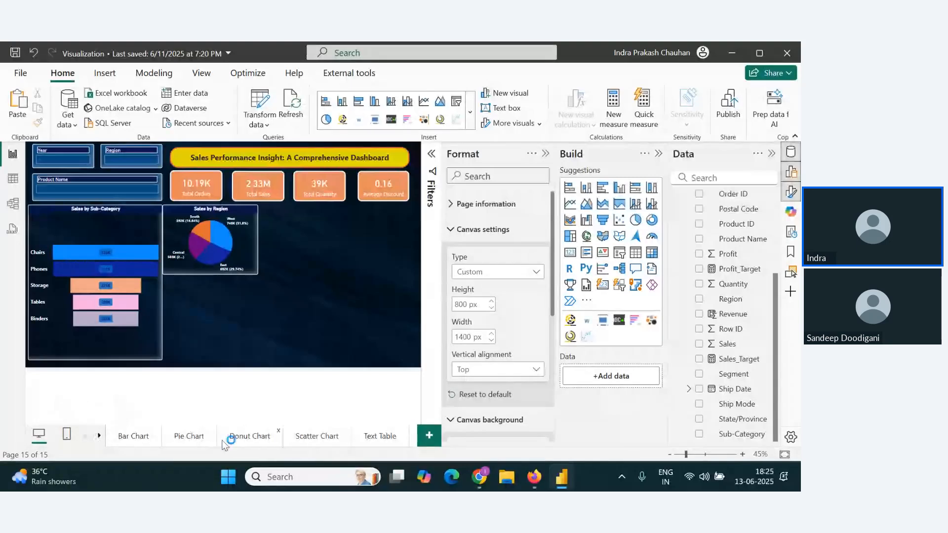
{"action": "left_click", "coordinate": [251, 436]}
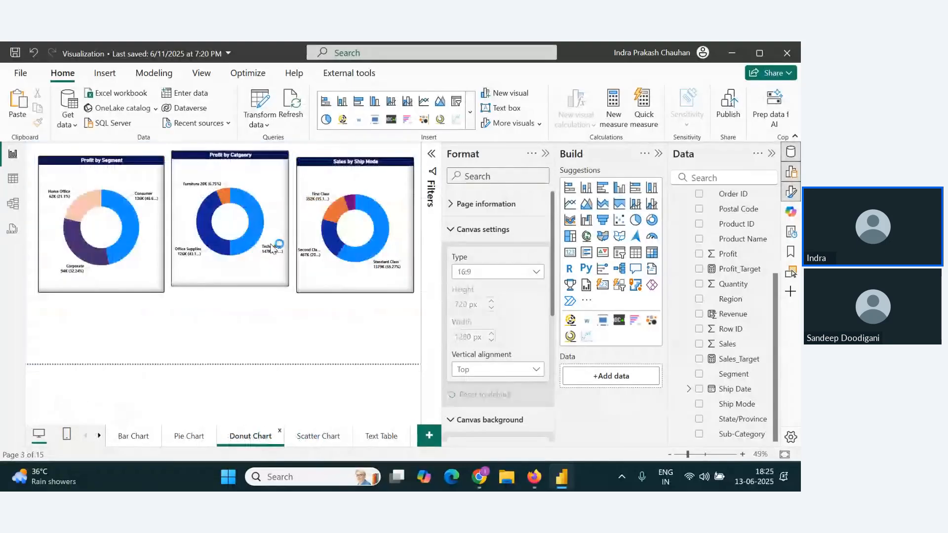
{"action": "left_click", "coordinate": [105, 179]}
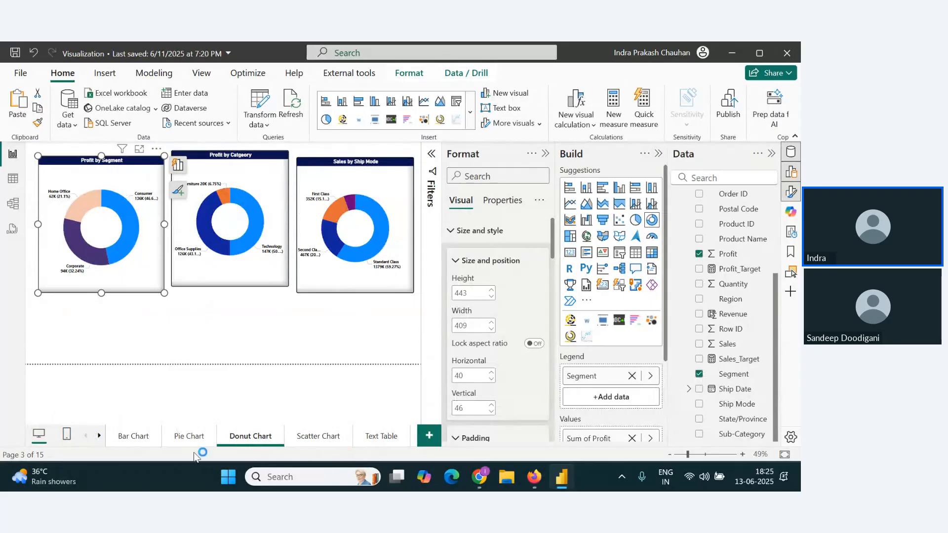
{"action": "left_click", "coordinate": [99, 436]}
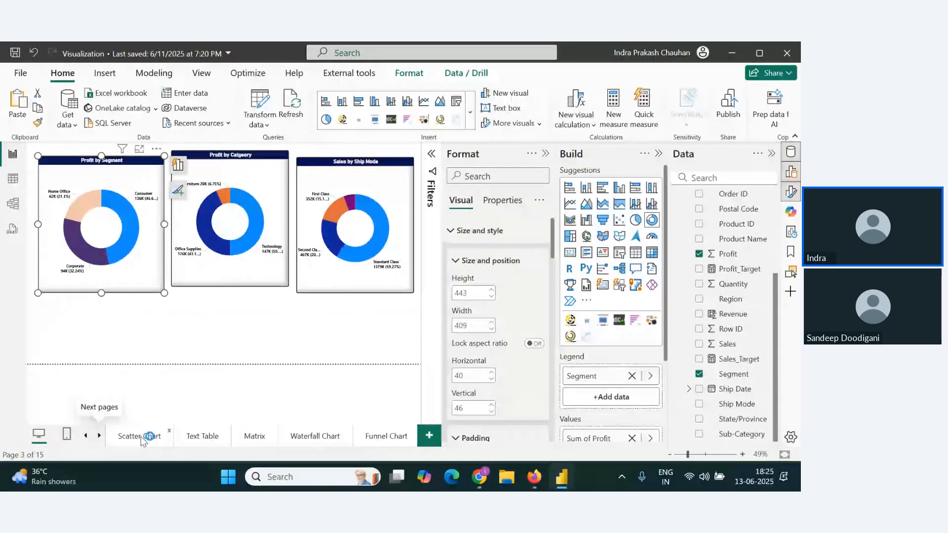
{"action": "left_click", "coordinate": [99, 437]}
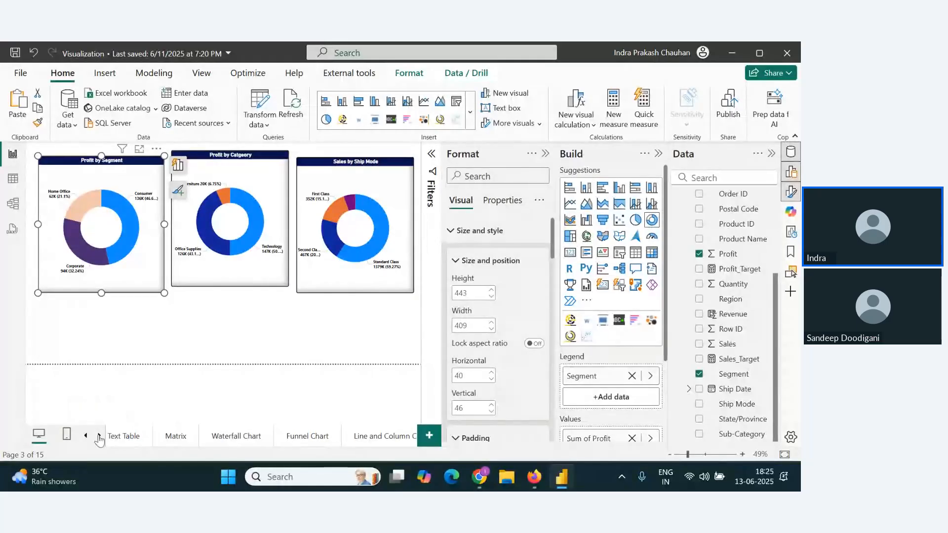
{"action": "left_click", "coordinate": [99, 436]}
{"action": "left_click", "coordinate": [99, 437]}
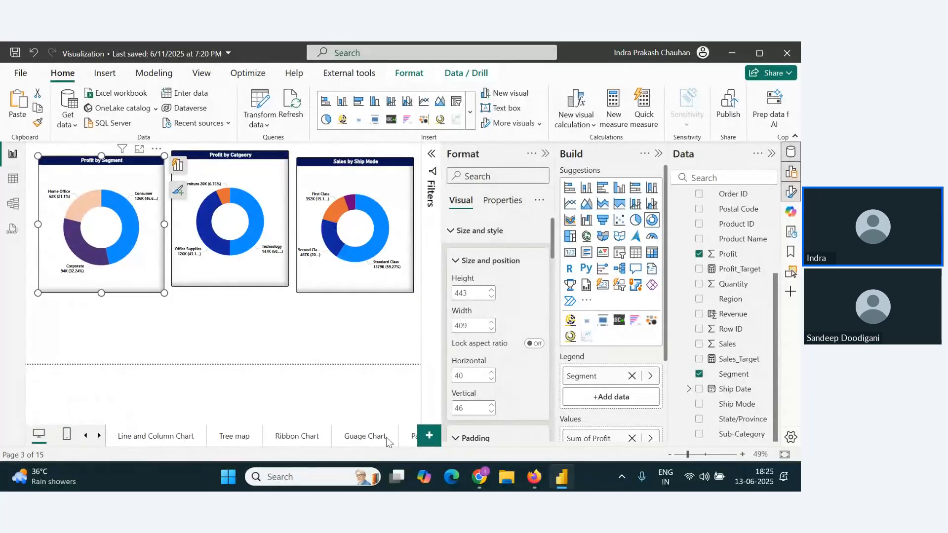
{"action": "left_click", "coordinate": [99, 437]}
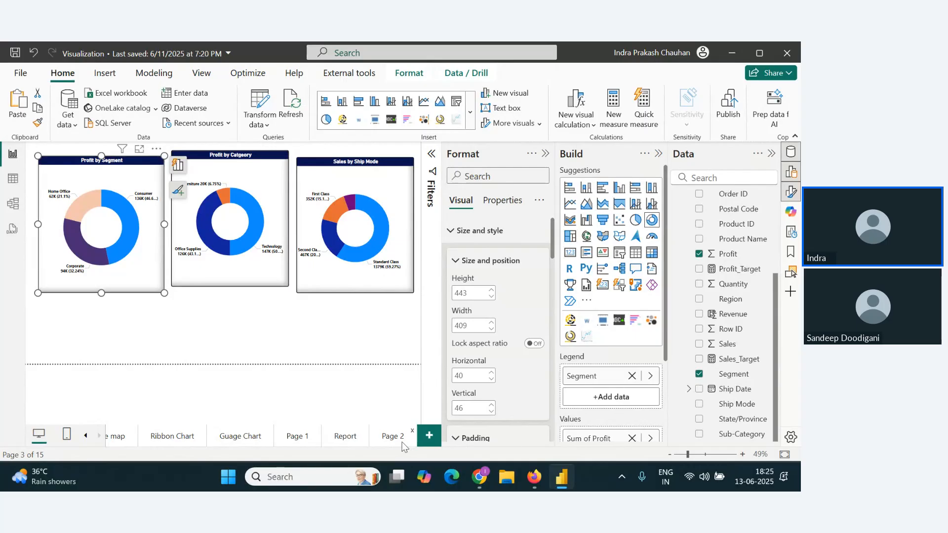
{"action": "left_click", "coordinate": [395, 436]}
{"action": "key", "text": "ctrl+v"}
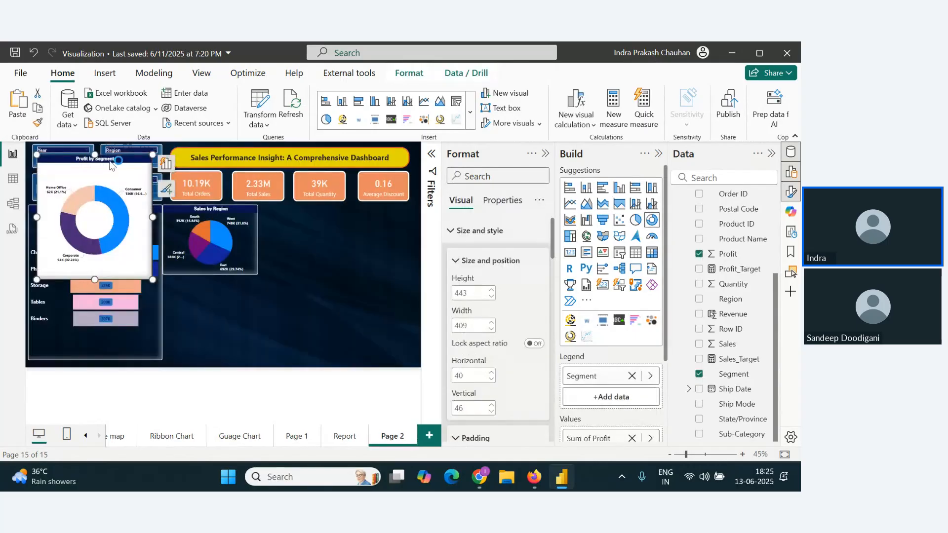
{"action": "left_click_drag", "start_coordinate": [108, 165], "coordinate": [258, 275]}
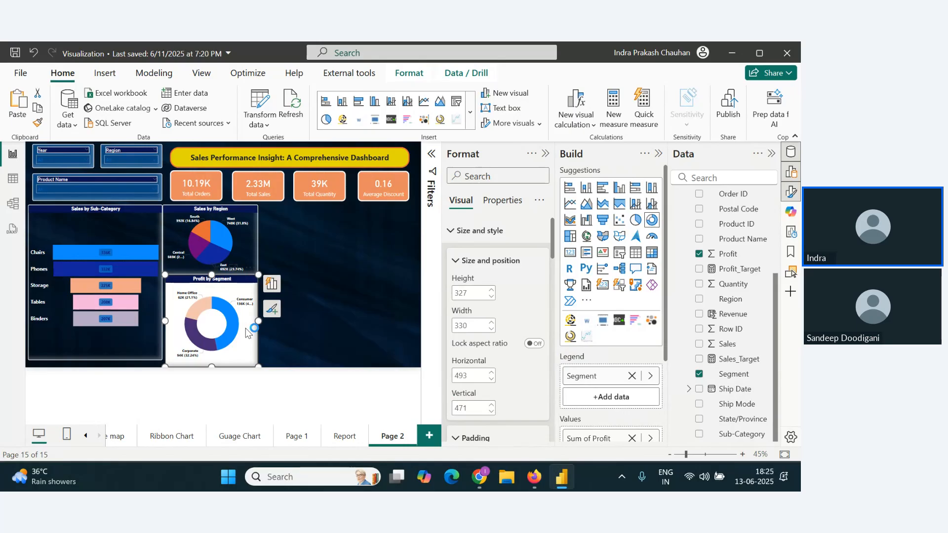
Step: Replace Sum of Profit with the Sales field as the donut chart's values
{"action": "scroll", "coordinate": [630, 376], "scroll_direction": "down", "scroll_amount": 1}
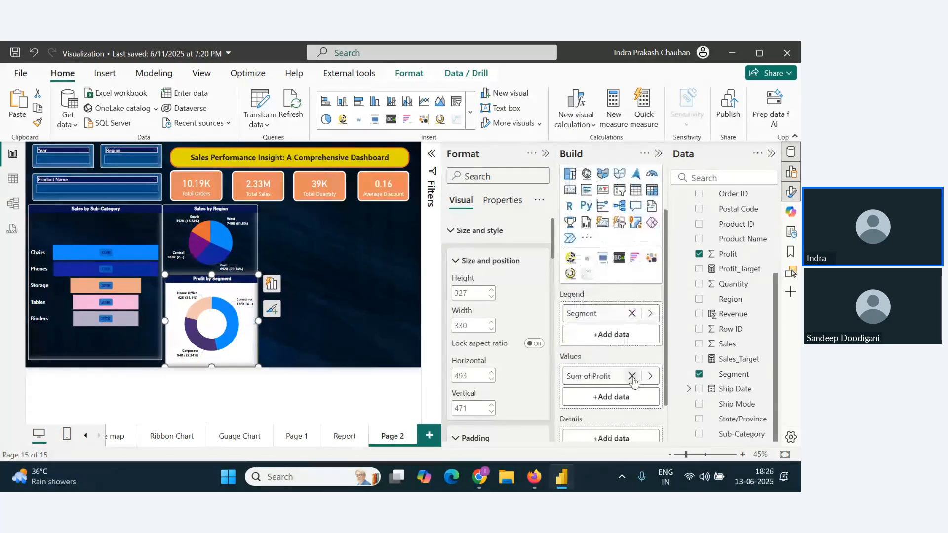
{"action": "left_click", "coordinate": [631, 376]}
{"action": "left_click_drag", "start_coordinate": [735, 344], "coordinate": [624, 377]}
Step: Change the donut chart's title to "Sales by Segment"
{"action": "scroll", "coordinate": [496, 370], "scroll_direction": "down", "scroll_amount": 4}
{"action": "scroll", "coordinate": [496, 370], "scroll_direction": "down", "scroll_amount": 2}
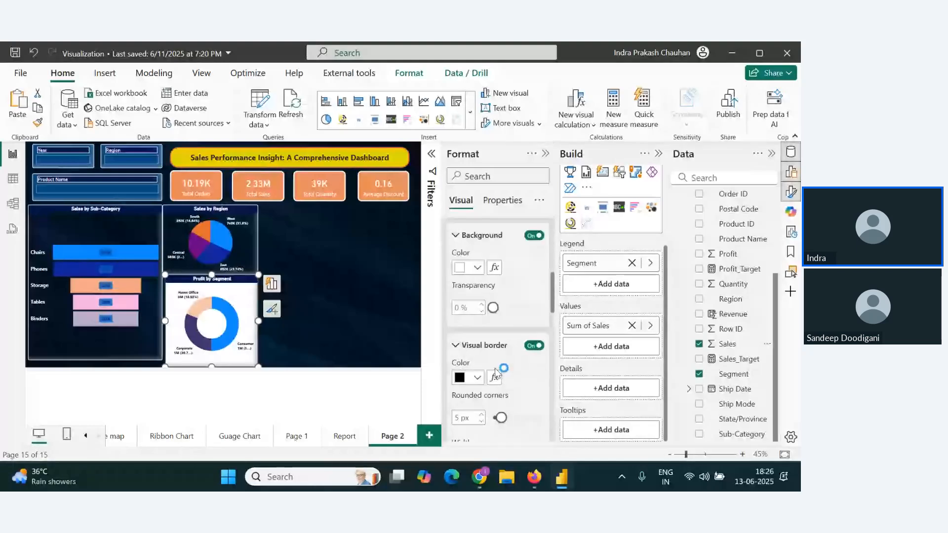
{"action": "scroll", "coordinate": [473, 306], "scroll_direction": "up", "scroll_amount": 10}
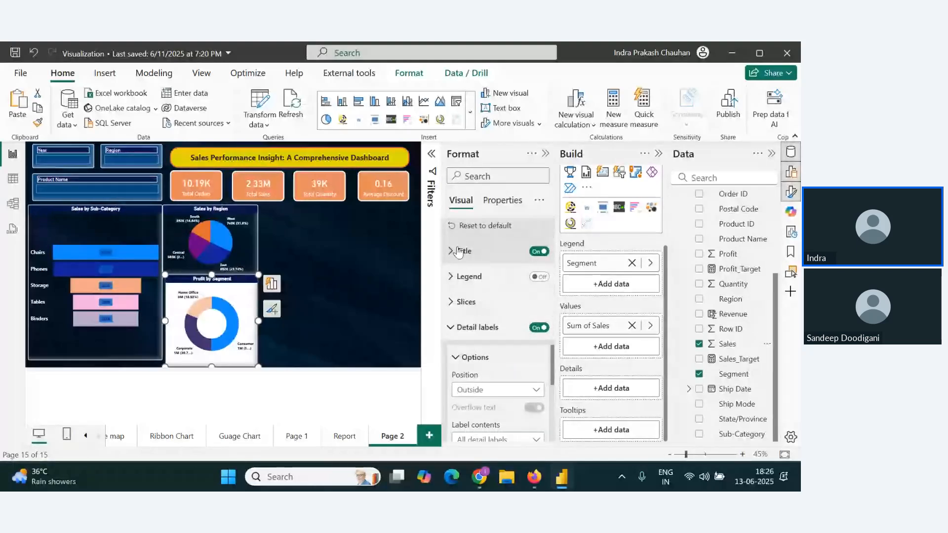
{"action": "left_click", "coordinate": [464, 252]}
{"action": "left_click_drag", "start_coordinate": [475, 313], "coordinate": [447, 316]}
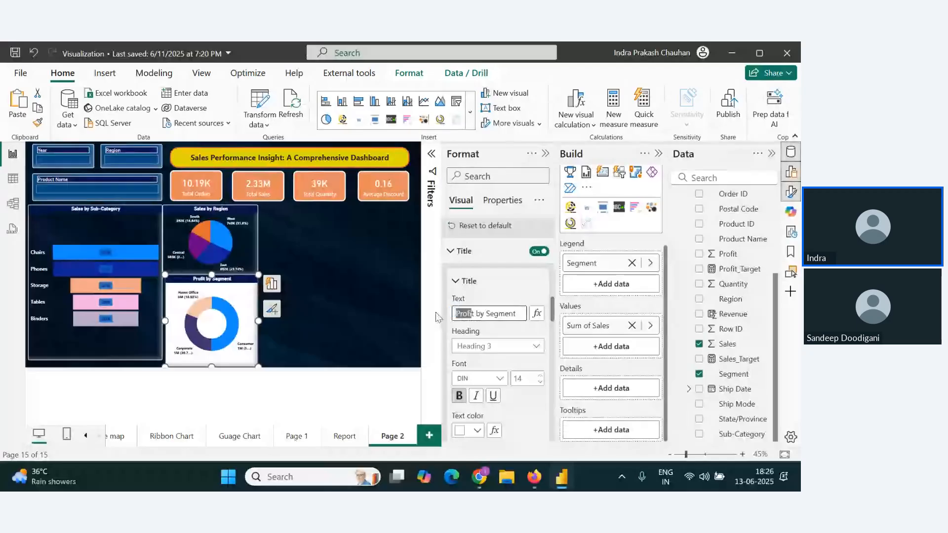
{"action": "type", "text": "Sales"}
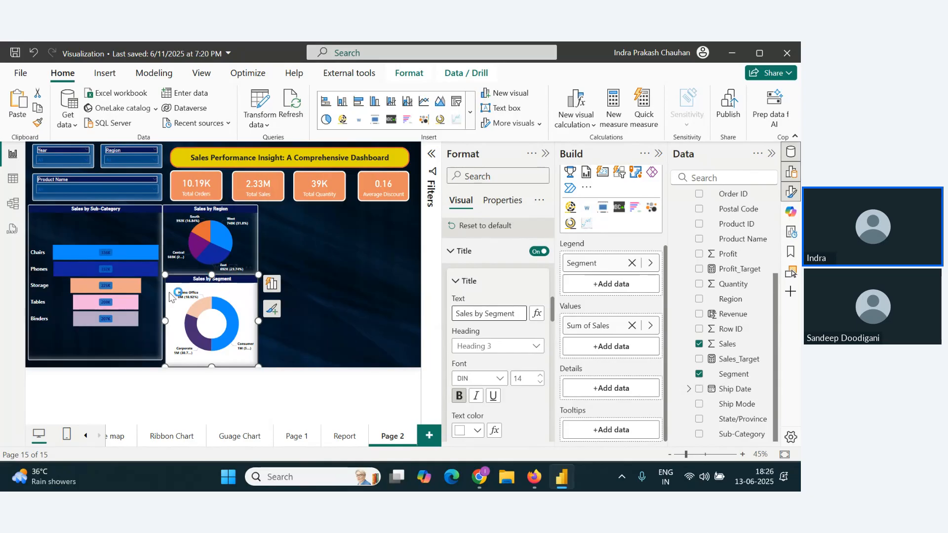
Step: Copy the funnel chart's formatting onto the Sales by Segment donut chart with Format Painter and set its detail labels to white
{"action": "left_click", "coordinate": [138, 306]}
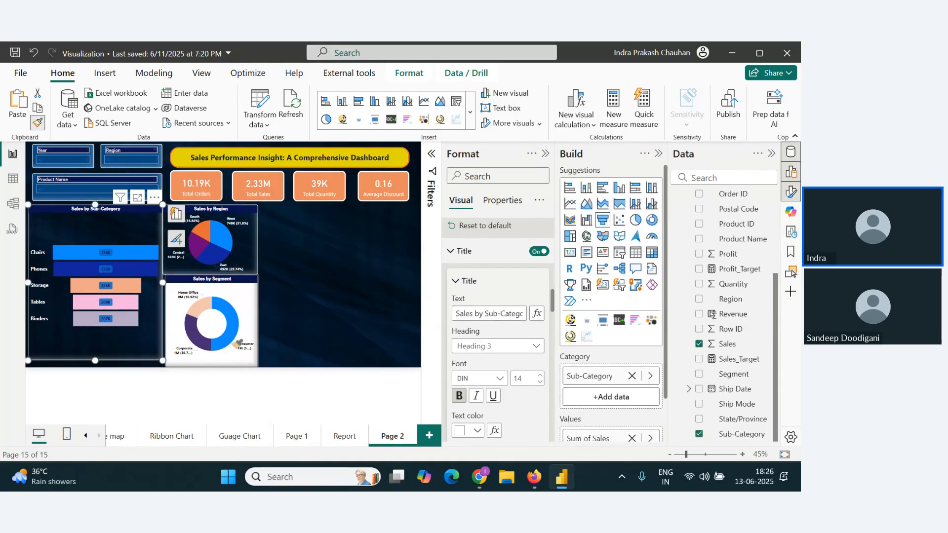
{"action": "left_click", "coordinate": [249, 351]}
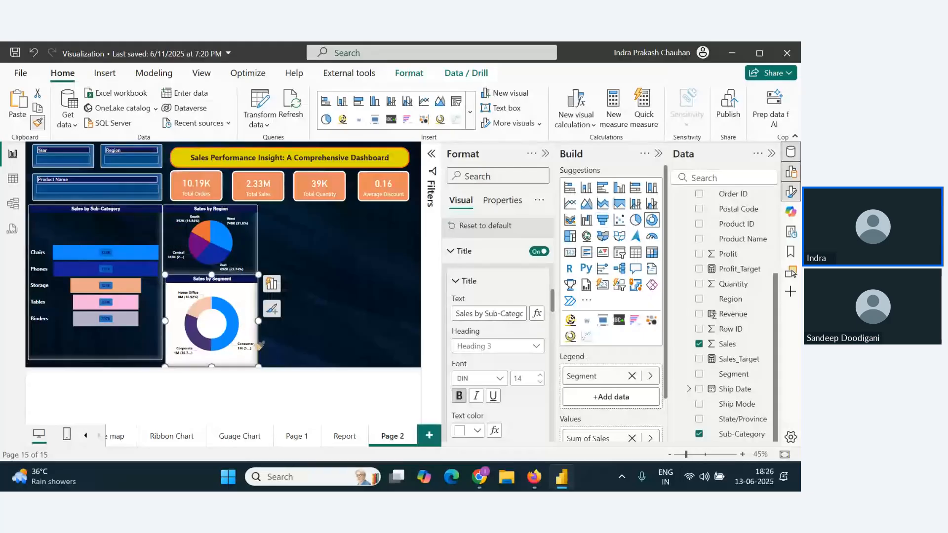
{"action": "scroll", "coordinate": [523, 365], "scroll_direction": "down", "scroll_amount": 3}
{"action": "scroll", "coordinate": [523, 365], "scroll_direction": "up", "scroll_amount": 2}
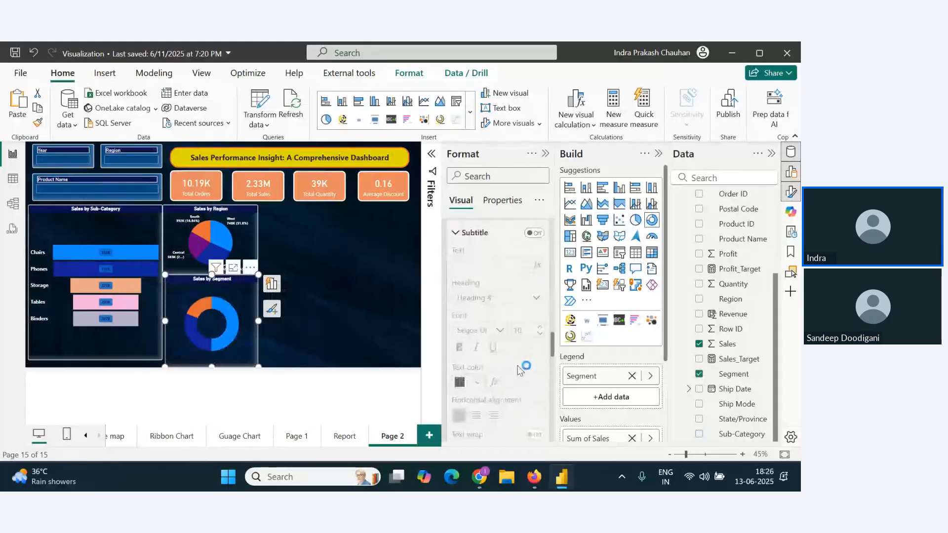
{"action": "scroll", "coordinate": [478, 350], "scroll_direction": "down", "scroll_amount": 10}
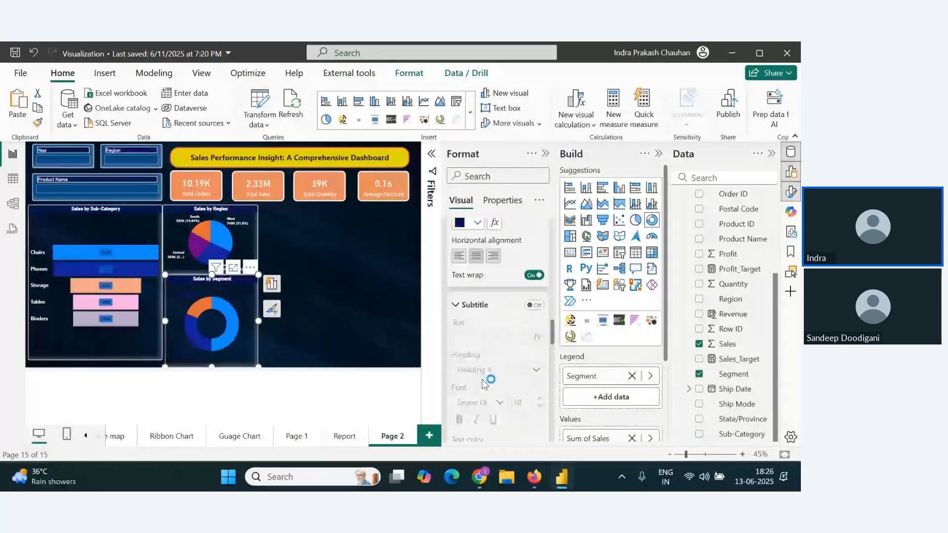
{"action": "left_click", "coordinate": [451, 325]}
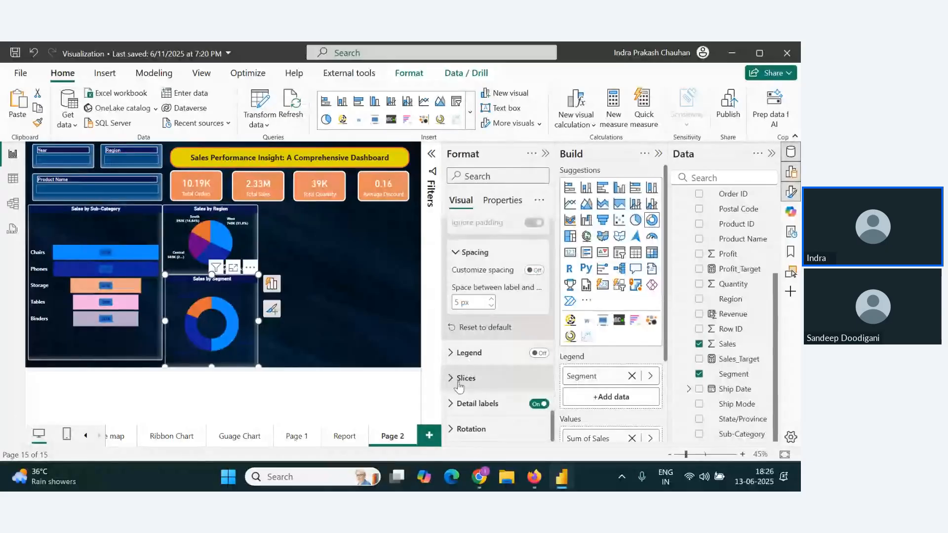
{"action": "left_click", "coordinate": [452, 402]}
{"action": "scroll", "coordinate": [471, 397], "scroll_direction": "down", "scroll_amount": 5}
{"action": "left_click", "coordinate": [467, 382]}
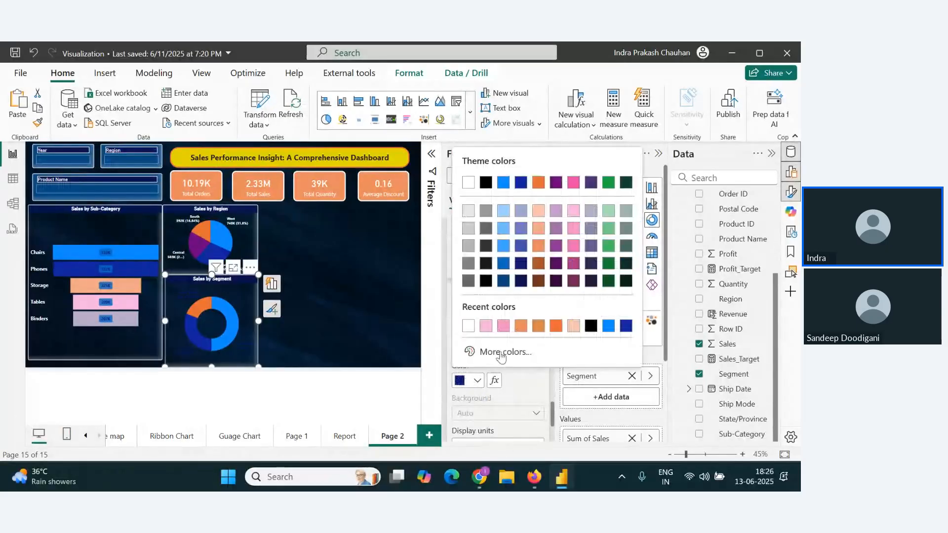
{"action": "left_click", "coordinate": [482, 182]}
{"action": "left_click", "coordinate": [304, 330]}
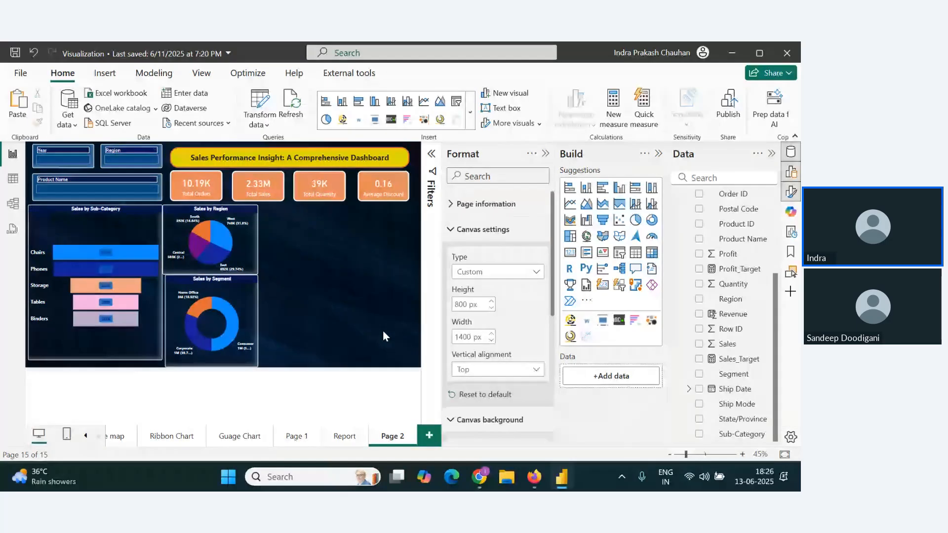
Step: Copy the Monthly Sales Trend line chart from the Report page onto Page 2, placed at about horizontal 850, vertical 223, beside the pie chart
{"action": "left_click", "coordinate": [86, 435]}
{"action": "left_click", "coordinate": [85, 437]}
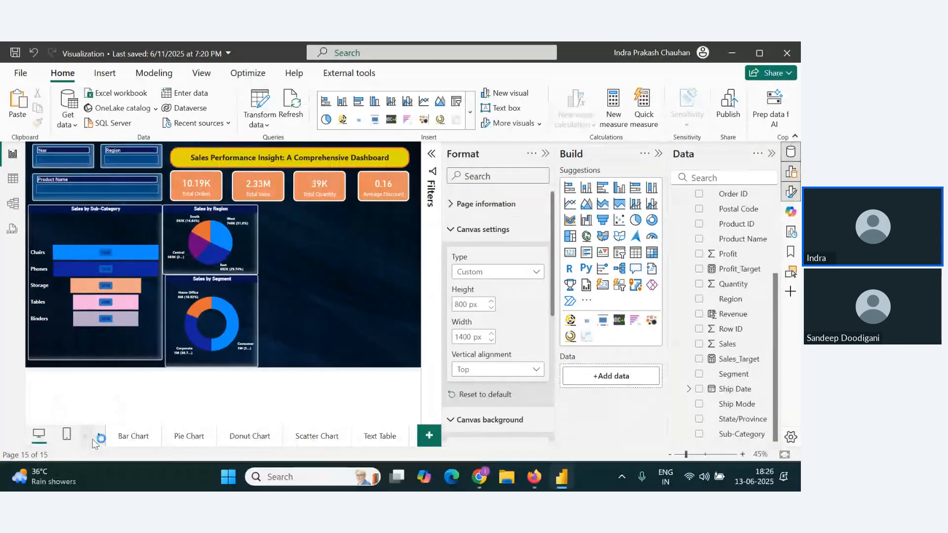
{"action": "left_click", "coordinate": [100, 436]}
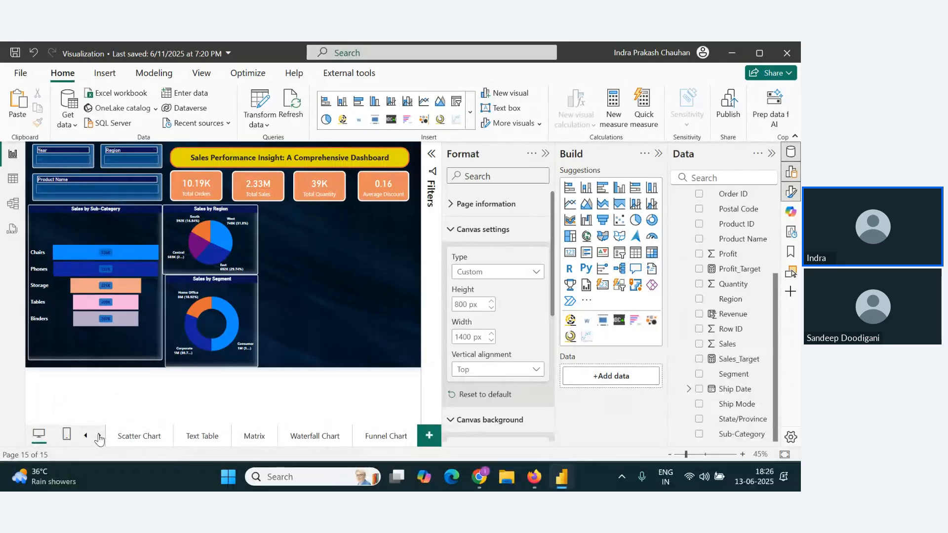
{"action": "left_click", "coordinate": [100, 436]}
{"action": "left_click", "coordinate": [99, 436]}
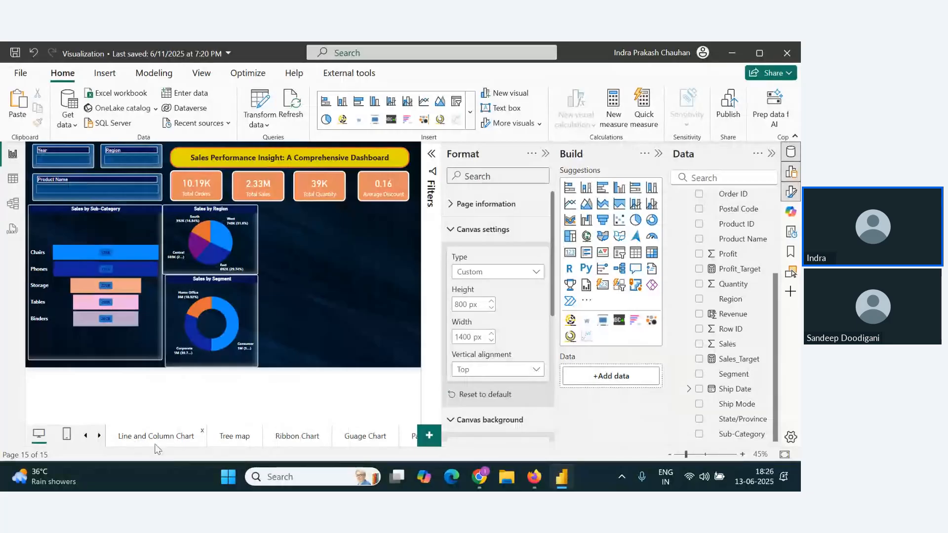
{"action": "scroll", "coordinate": [208, 442], "scroll_direction": "down", "scroll_amount": 2}
{"action": "left_click", "coordinate": [291, 443]}
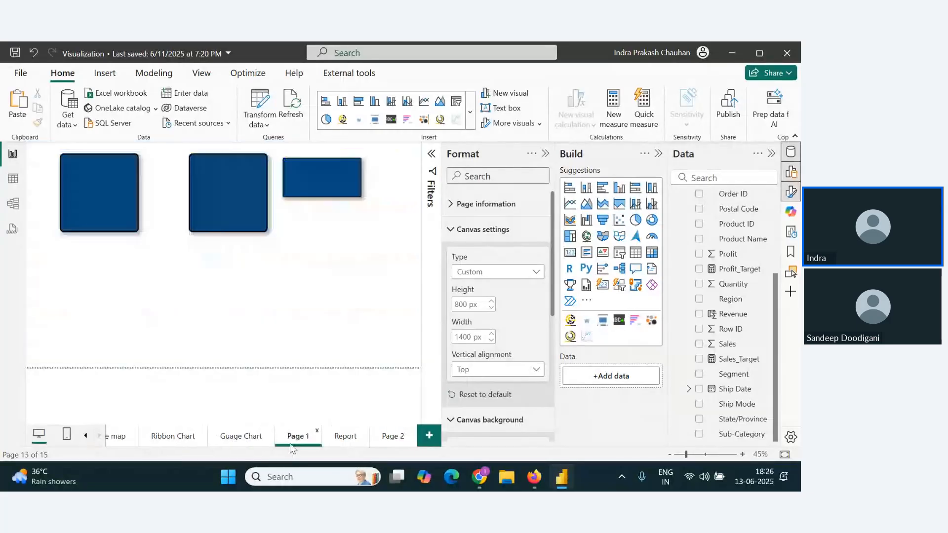
{"action": "left_click", "coordinate": [357, 438]}
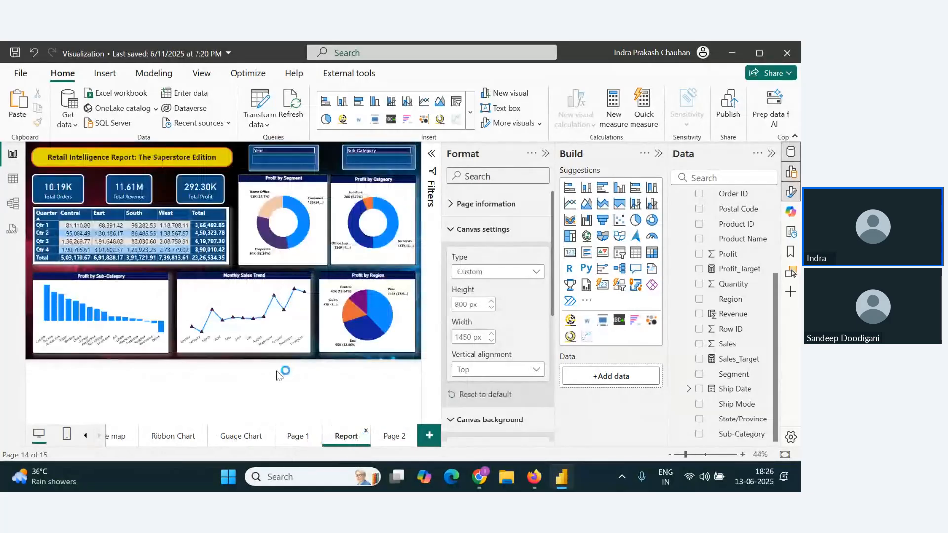
{"action": "left_click", "coordinate": [199, 282]}
{"action": "left_click", "coordinate": [388, 445]}
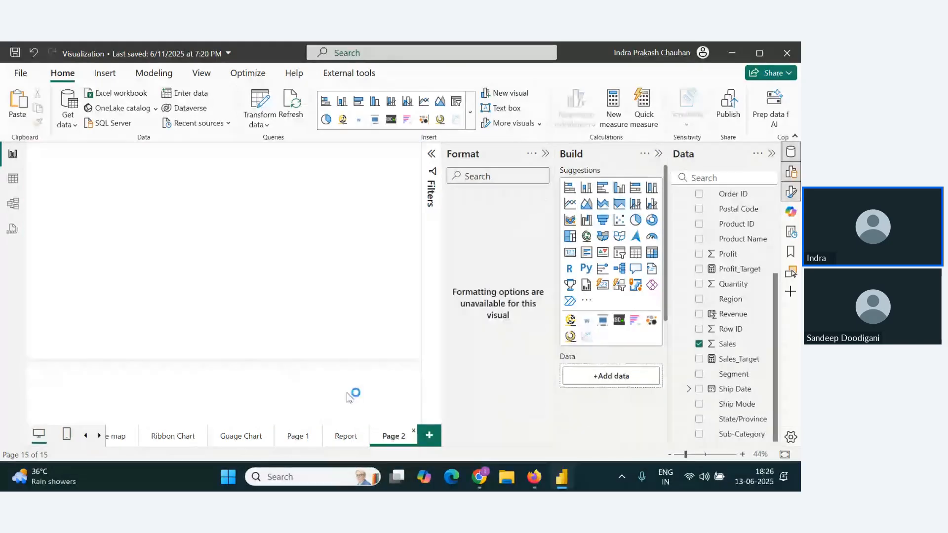
{"action": "left_click", "coordinate": [318, 337]}
{"action": "left_click_drag", "start_coordinate": [287, 282], "coordinate": [375, 211]}
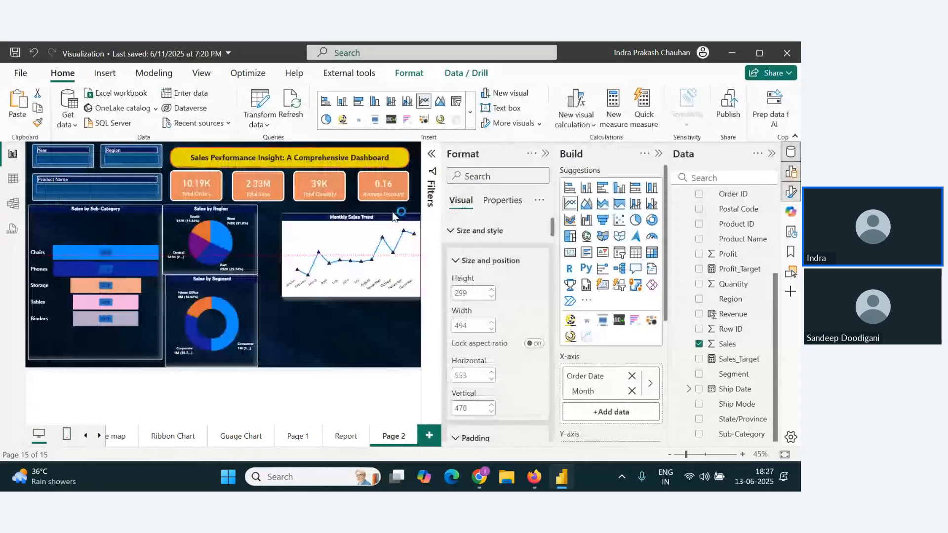
Step: Copy the Sales by Region pie chart's formatting onto the Monthly Sales Trend line chart with Format Painter
{"action": "left_click", "coordinate": [246, 251]}
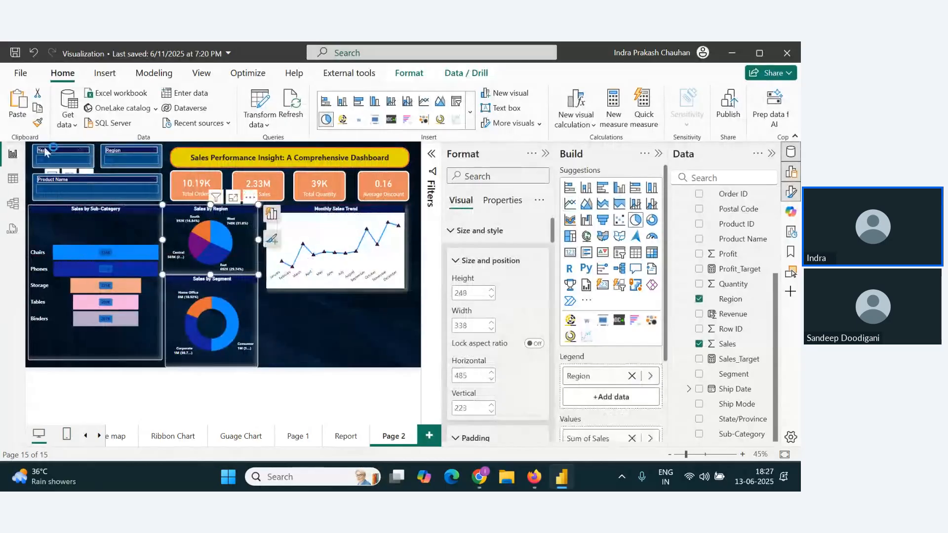
{"action": "left_click", "coordinate": [37, 123]}
{"action": "left_click", "coordinate": [369, 245]}
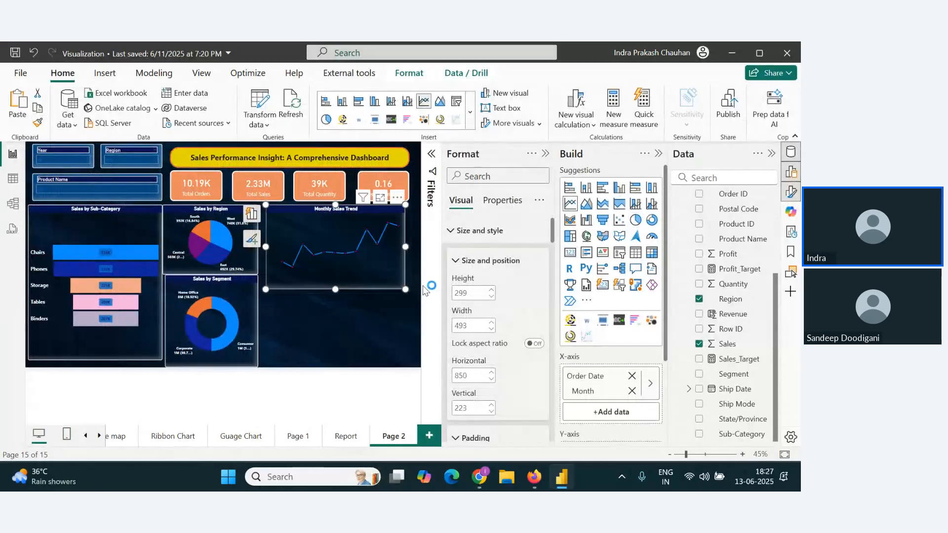
Step: Set the X-axis values of the Monthly Sales Trend chart to white
{"action": "scroll", "coordinate": [493, 346], "scroll_direction": "down", "scroll_amount": 10}
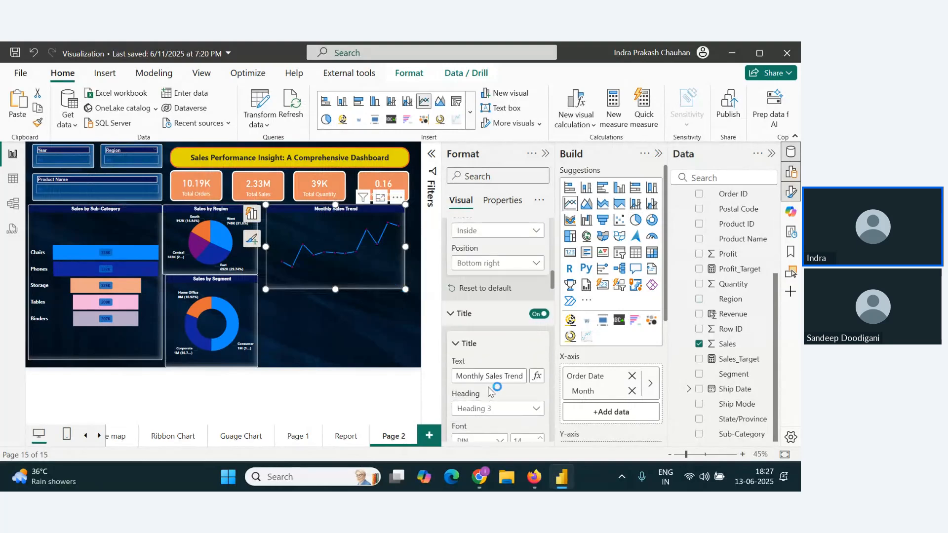
{"action": "scroll", "coordinate": [494, 387], "scroll_direction": "down", "scroll_amount": 4}
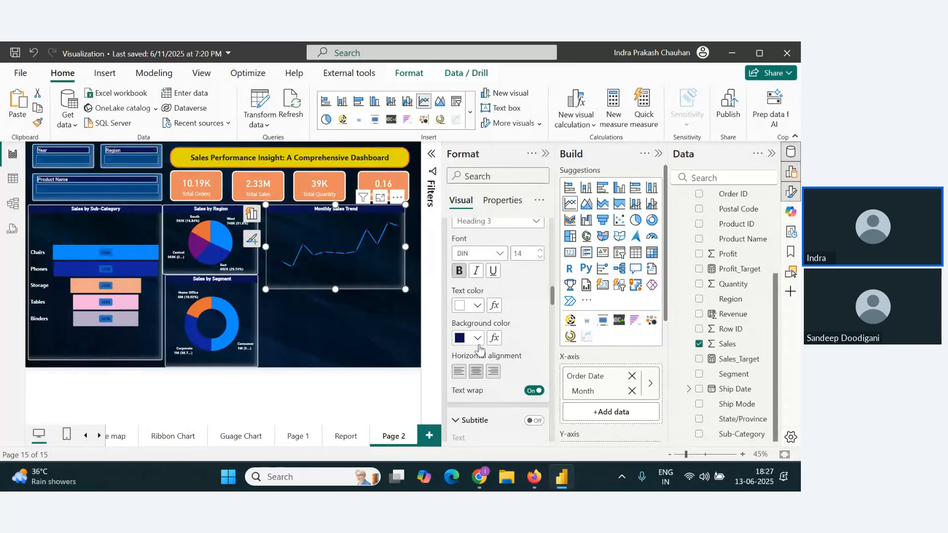
{"action": "scroll", "coordinate": [479, 349], "scroll_direction": "down", "scroll_amount": 3}
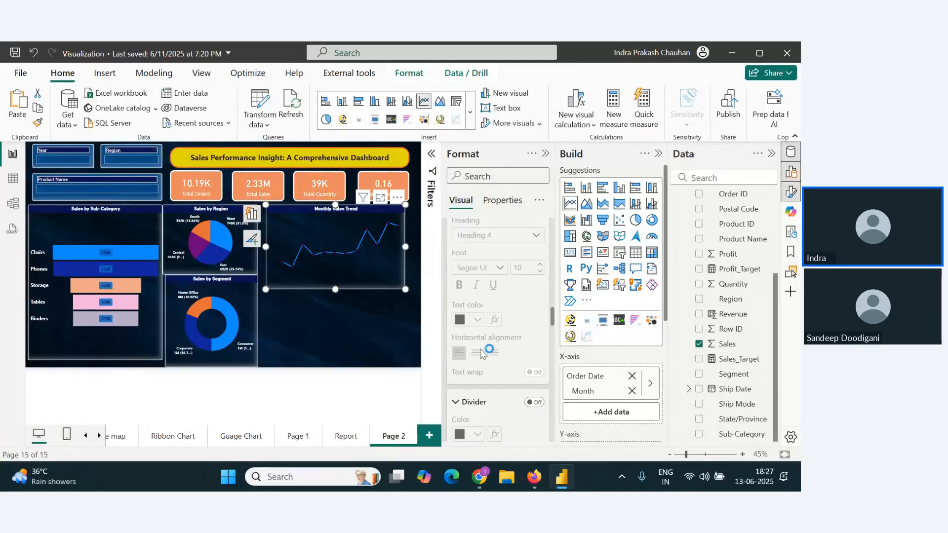
{"action": "scroll", "coordinate": [489, 353], "scroll_direction": "down", "scroll_amount": 8}
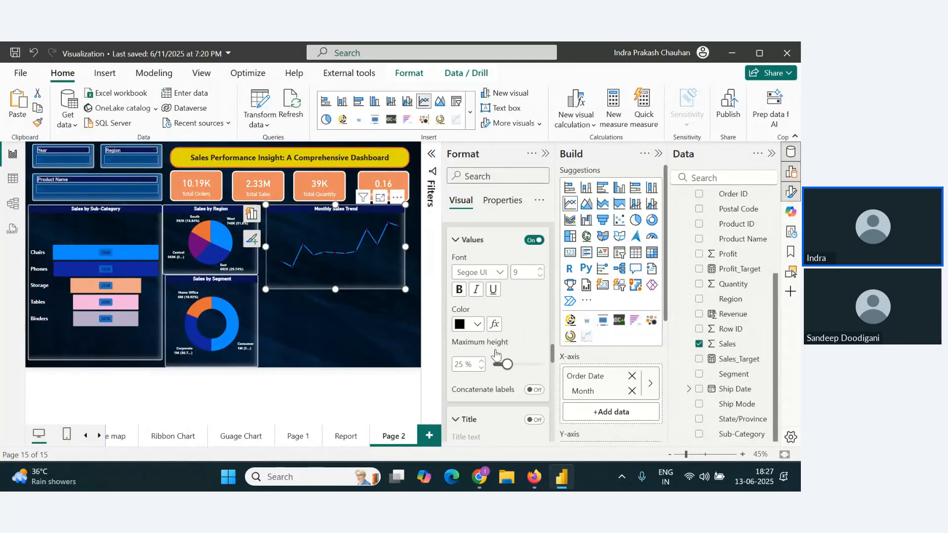
{"action": "scroll", "coordinate": [489, 353], "scroll_direction": "down", "scroll_amount": 6}
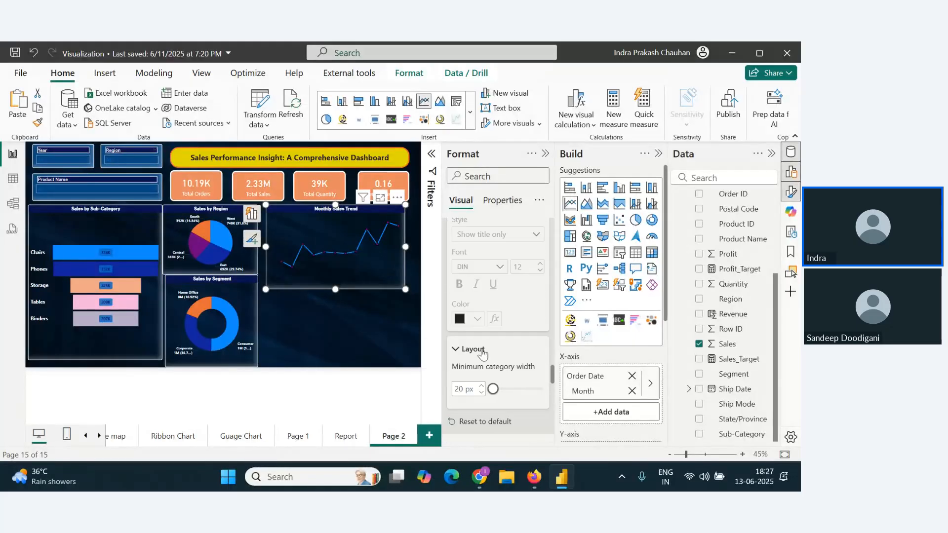
{"action": "scroll", "coordinate": [543, 279], "scroll_direction": "up", "scroll_amount": 3}
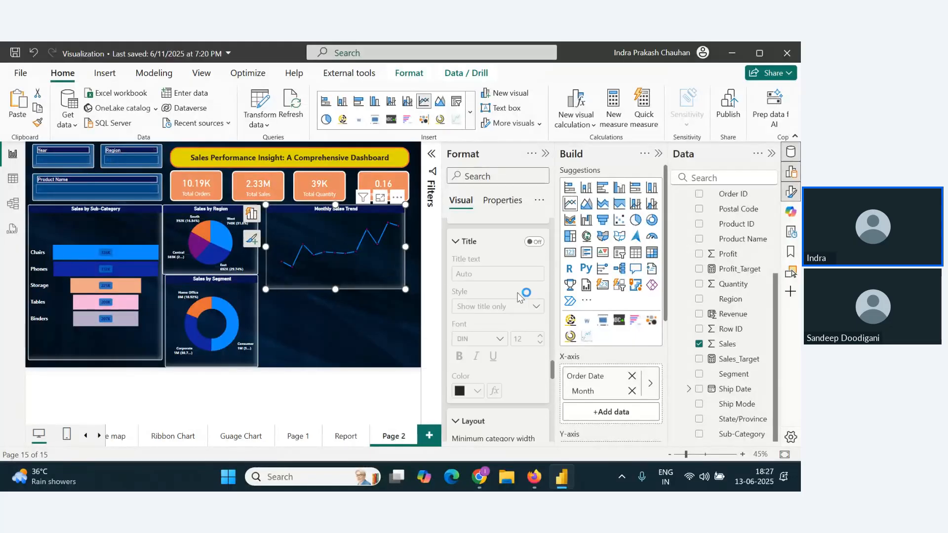
{"action": "scroll", "coordinate": [508, 306], "scroll_direction": "up", "scroll_amount": 2}
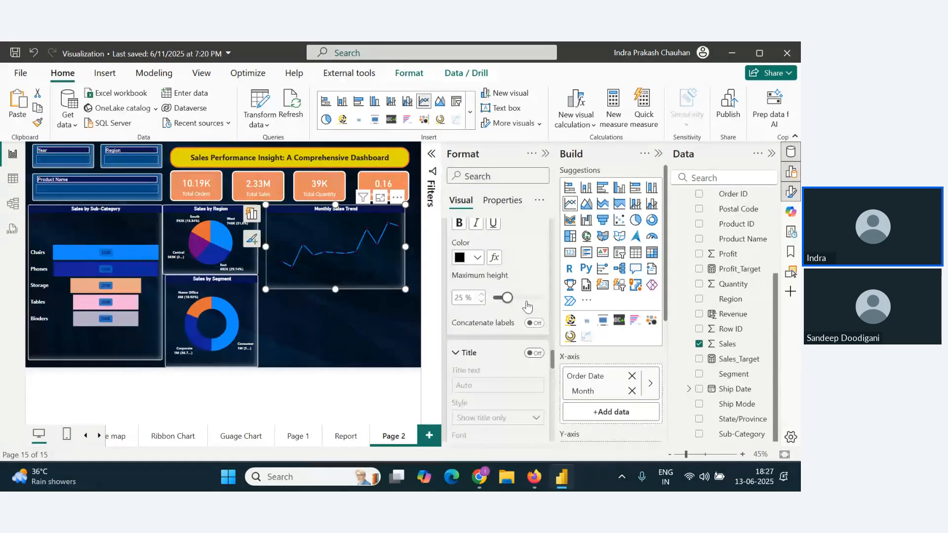
{"action": "left_click", "coordinate": [477, 324]}
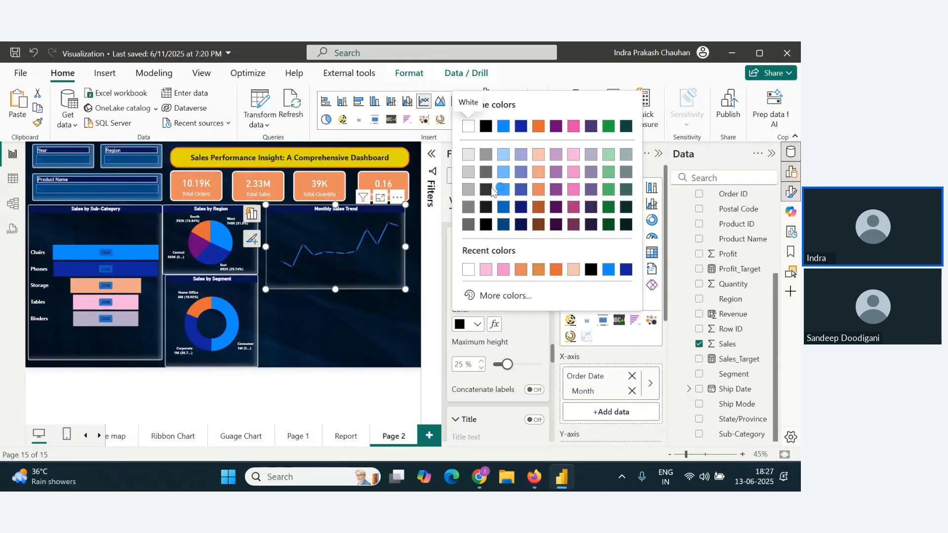
{"action": "left_click", "coordinate": [468, 127]}
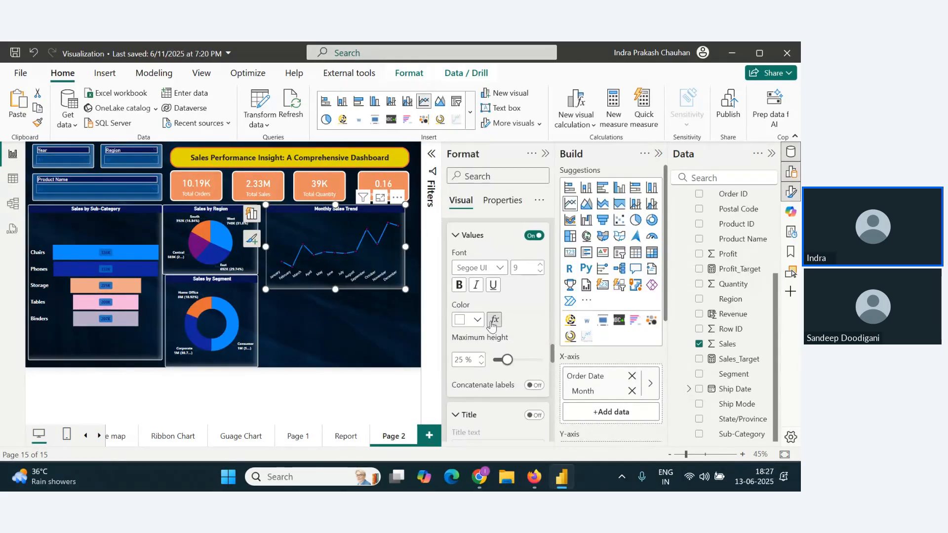
Step: Examine the Y-axis and line formatting settings of the Monthly Sales Trend chart
{"action": "scroll", "coordinate": [492, 326], "scroll_direction": "down", "scroll_amount": 2}
{"action": "scroll", "coordinate": [491, 348], "scroll_direction": "down", "scroll_amount": 8}
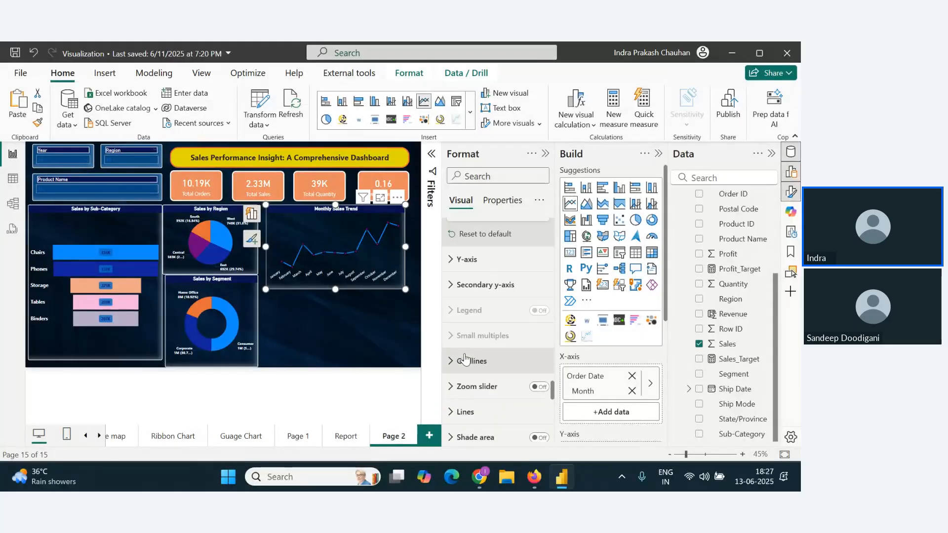
{"action": "left_click", "coordinate": [450, 260]}
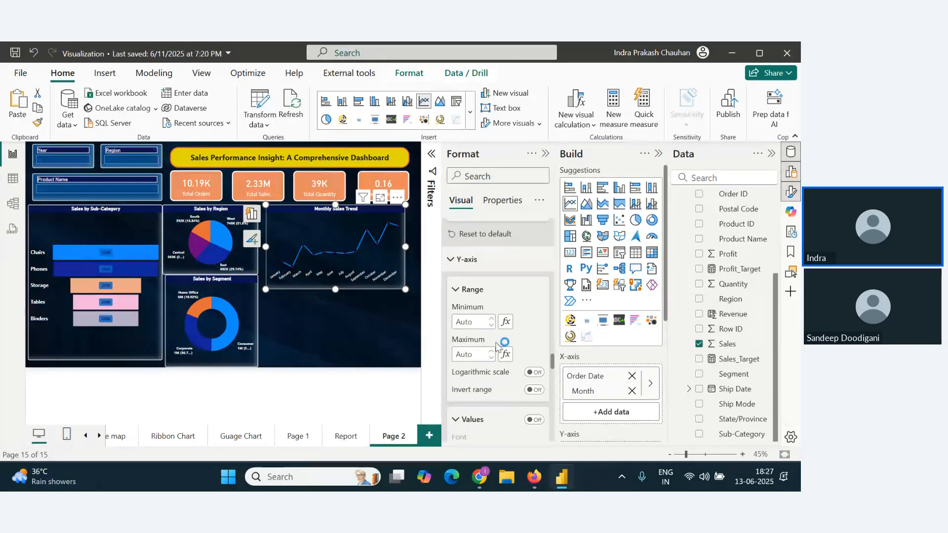
{"action": "scroll", "coordinate": [497, 347], "scroll_direction": "down", "scroll_amount": 5}
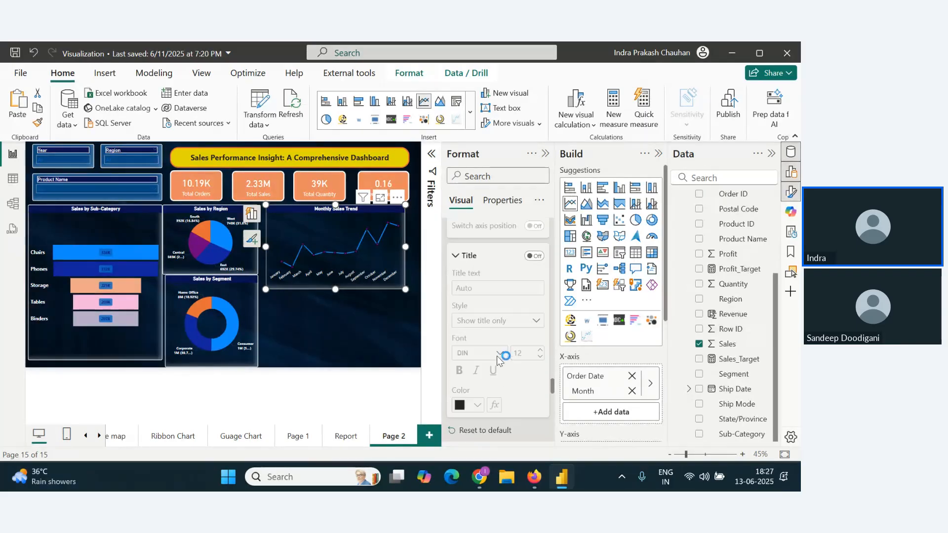
{"action": "scroll", "coordinate": [495, 314], "scroll_direction": "down", "scroll_amount": 4}
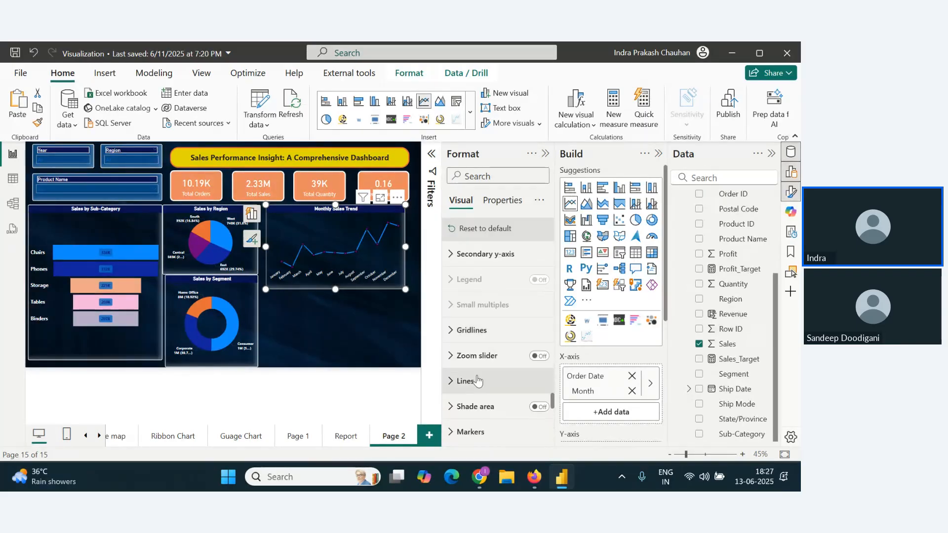
{"action": "scroll", "coordinate": [461, 380], "scroll_direction": "down", "scroll_amount": 3}
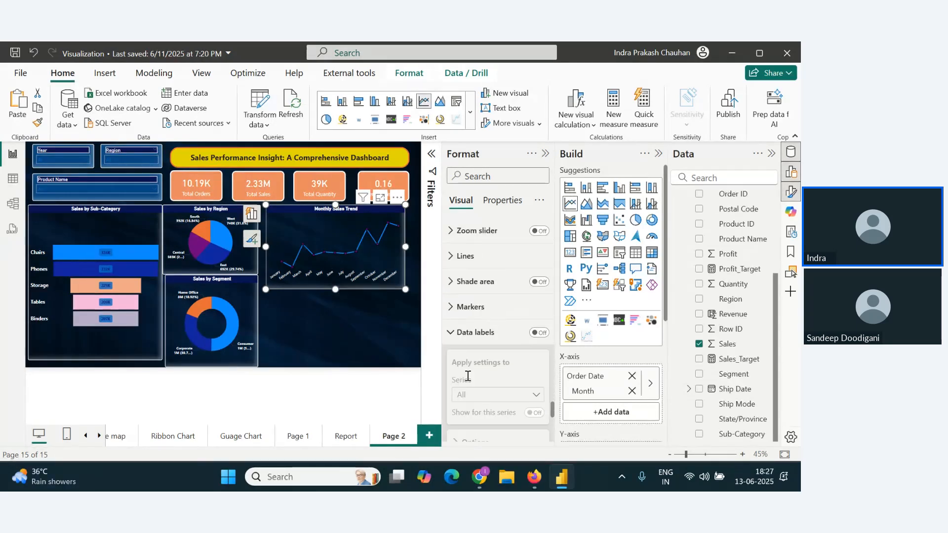
{"action": "left_click", "coordinate": [458, 256]}
{"action": "scroll", "coordinate": [488, 336], "scroll_direction": "down", "scroll_amount": 4}
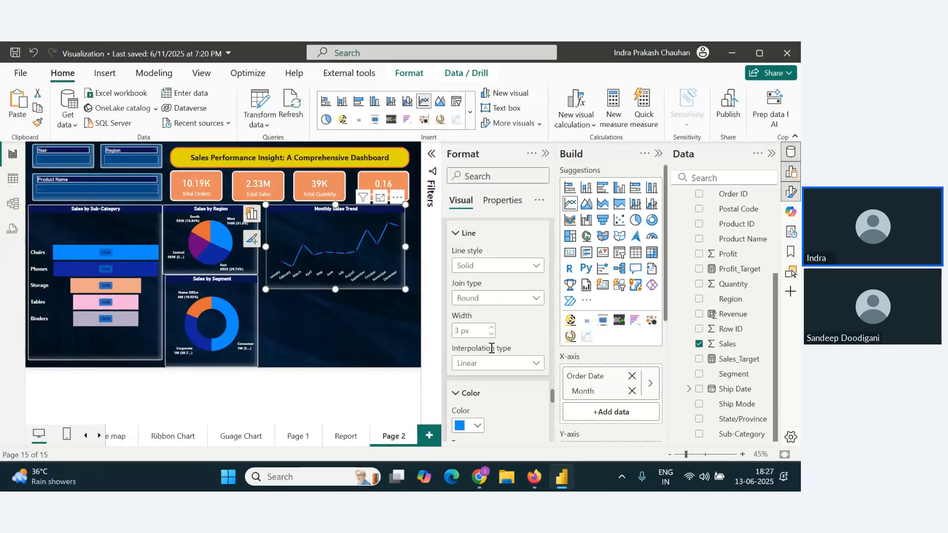
{"action": "scroll", "coordinate": [493, 359], "scroll_direction": "down", "scroll_amount": 3}
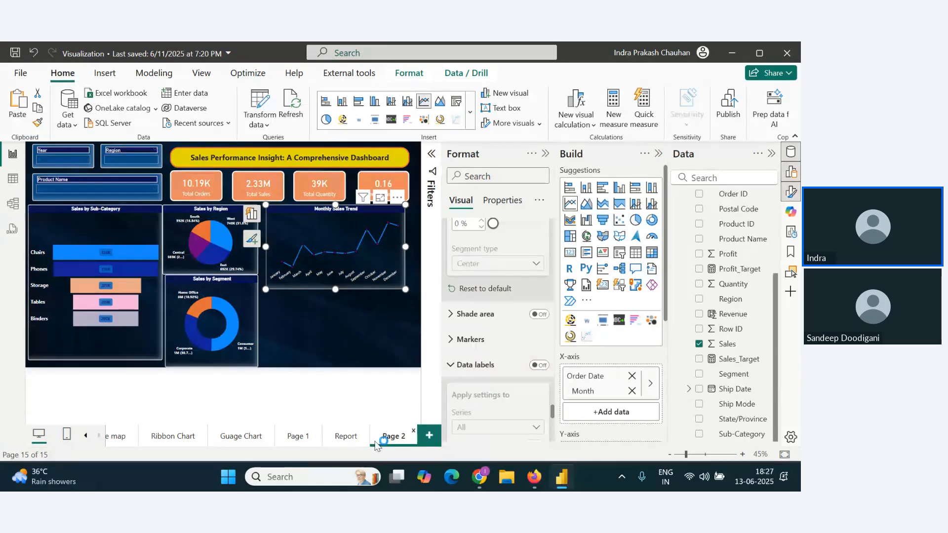
Step: Check the original Monthly Sales Trend chart on the Report page, and review Page 2's canvas settings
{"action": "left_click", "coordinate": [341, 437]}
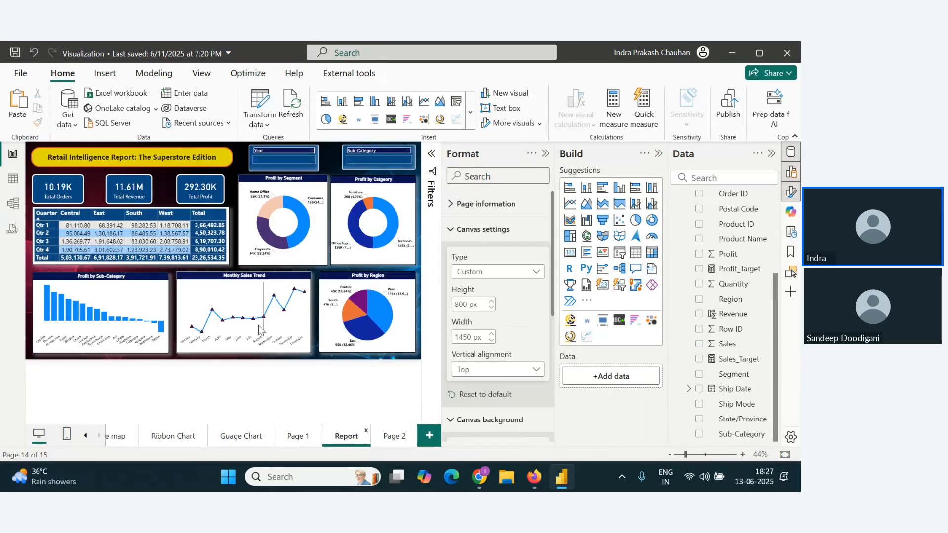
{"action": "left_click", "coordinate": [390, 437]}
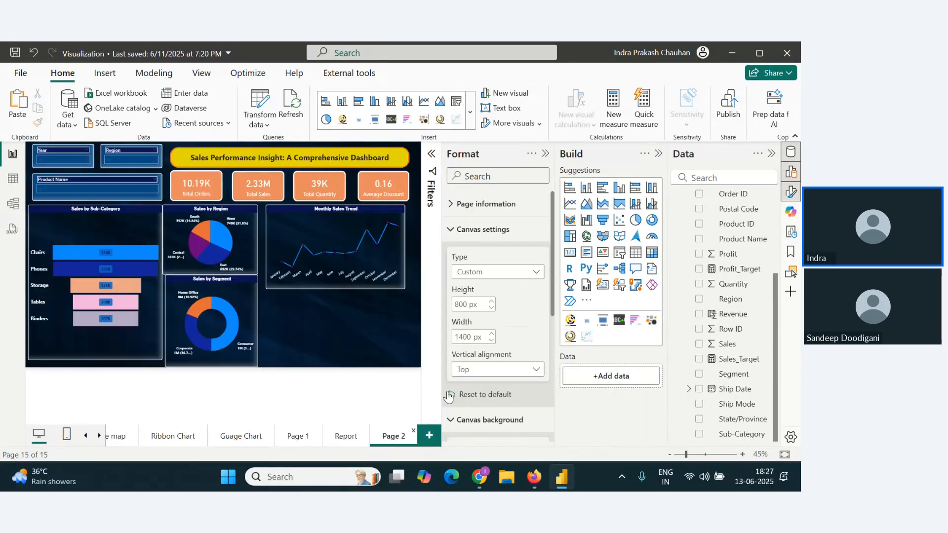
{"action": "scroll", "coordinate": [460, 309], "scroll_direction": "down", "scroll_amount": 5}
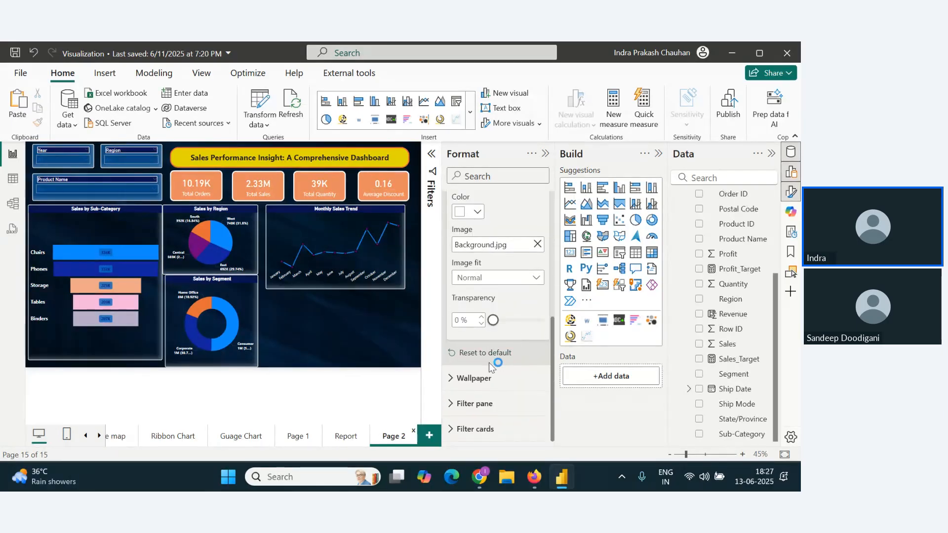
{"action": "scroll", "coordinate": [478, 374], "scroll_direction": "up", "scroll_amount": 2}
{"action": "scroll", "coordinate": [477, 374], "scroll_direction": "up", "scroll_amount": 3}
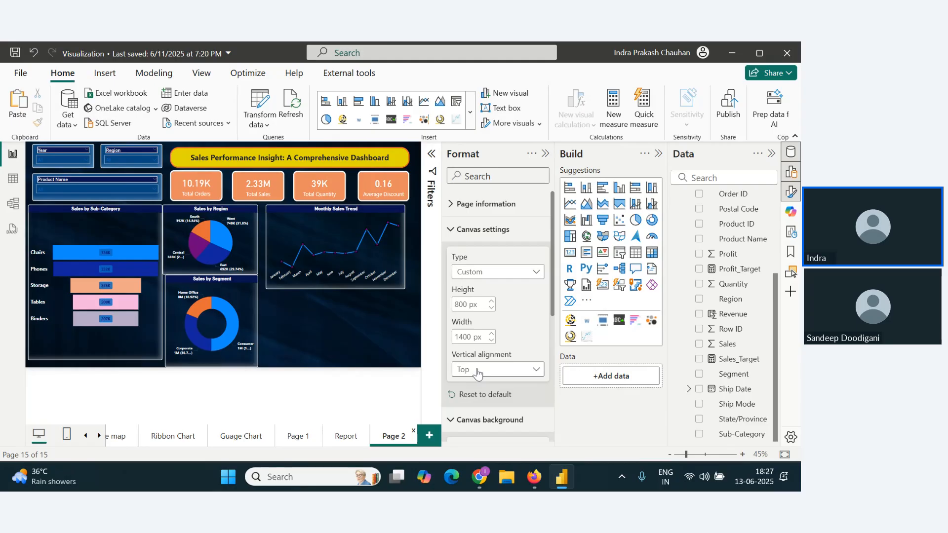
{"action": "scroll", "coordinate": [487, 321], "scroll_direction": "down", "scroll_amount": 5}
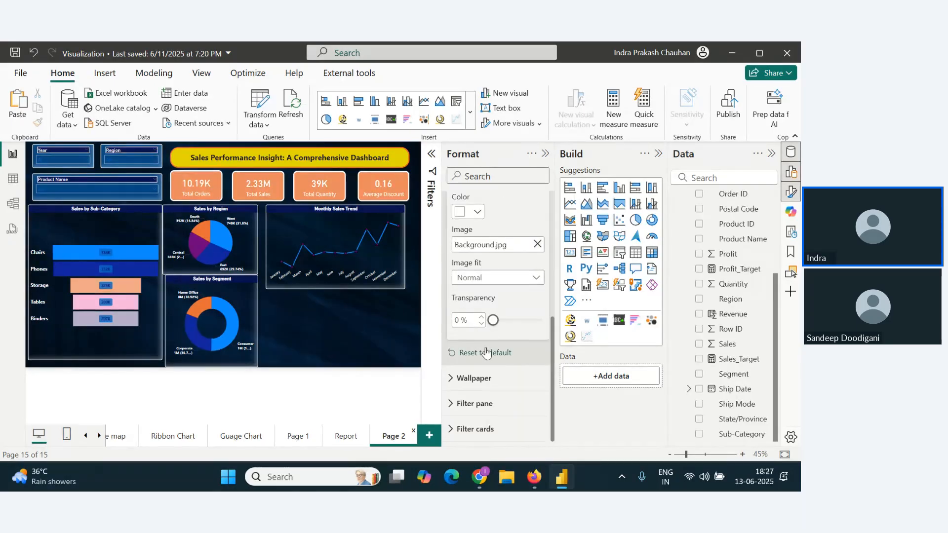
Step: Set the line color of the Monthly Sales Trend chart to light pink (Theme color 5, 60% lighter)
{"action": "left_click", "coordinate": [336, 255]}
{"action": "scroll", "coordinate": [487, 356], "scroll_direction": "down", "scroll_amount": 6}
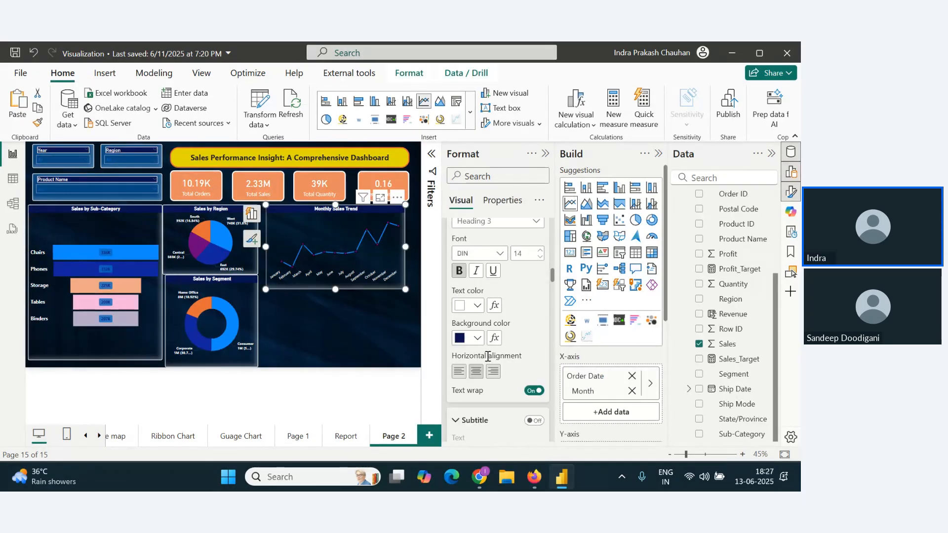
{"action": "scroll", "coordinate": [487, 356], "scroll_direction": "down", "scroll_amount": 4}
{"action": "scroll", "coordinate": [486, 368], "scroll_direction": "down", "scroll_amount": 8}
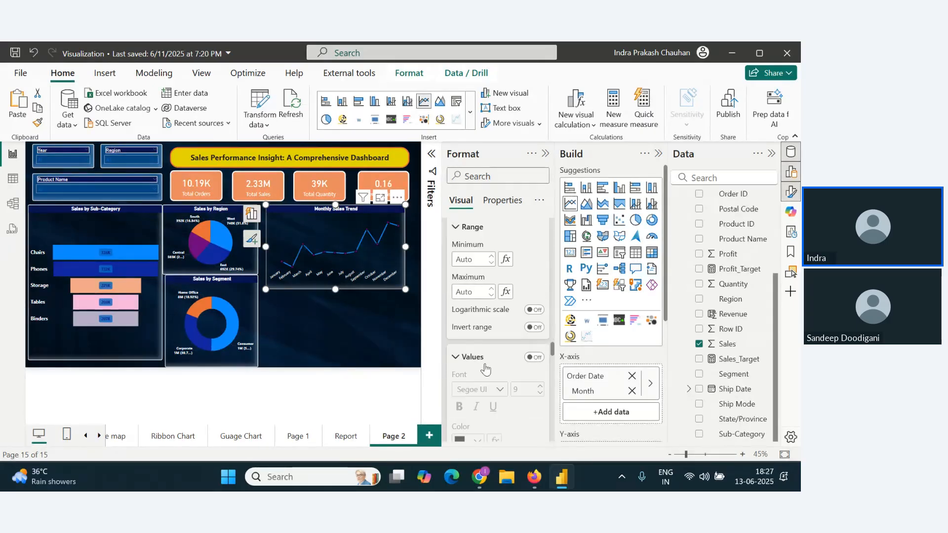
{"action": "scroll", "coordinate": [485, 370], "scroll_direction": "down", "scroll_amount": 6}
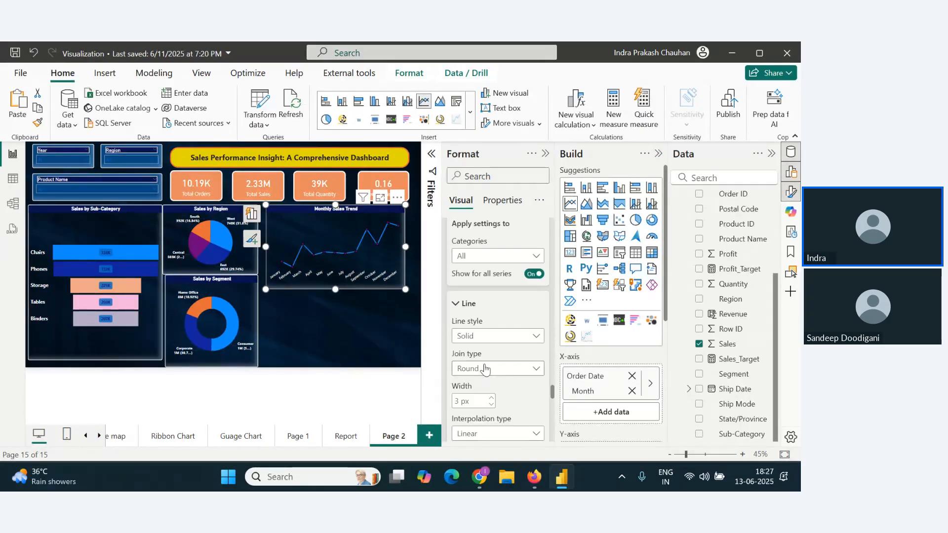
{"action": "scroll", "coordinate": [496, 393], "scroll_direction": "down", "scroll_amount": 1}
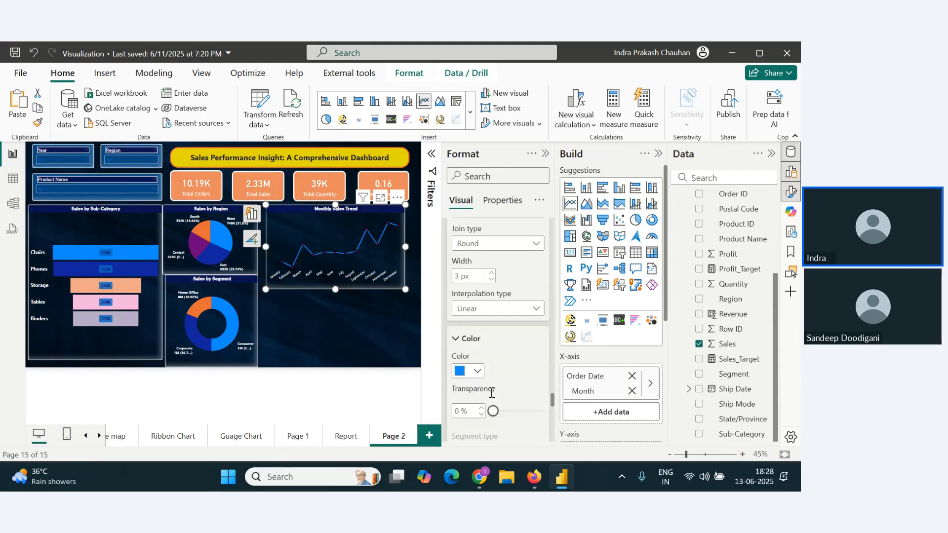
{"action": "left_click", "coordinate": [475, 371]}
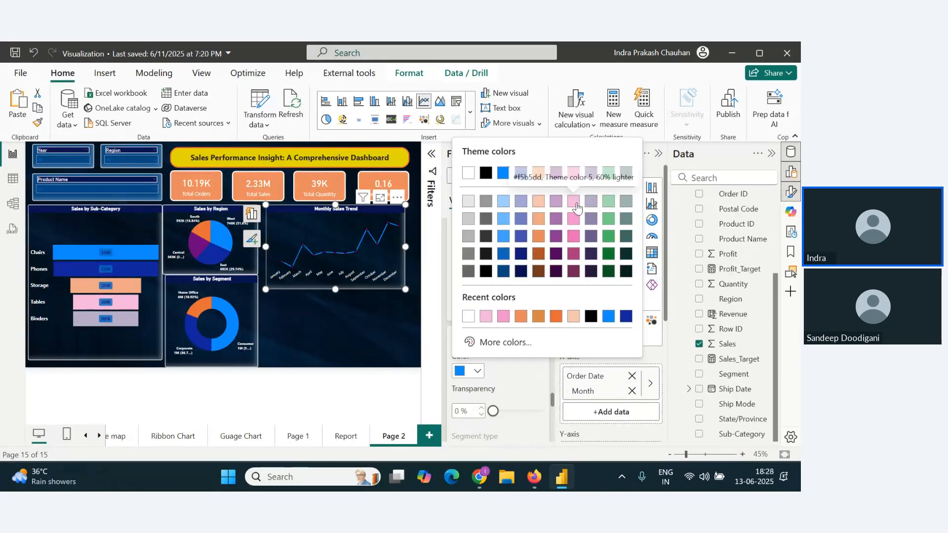
{"action": "left_click", "coordinate": [574, 201]}
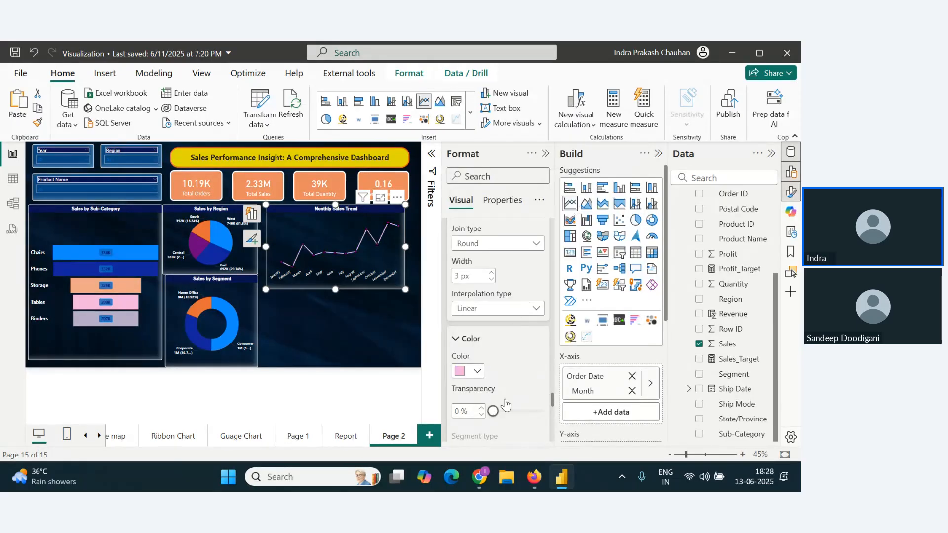
Step: Set the marker color of the Monthly Sales Trend chart to light orange for all categories
{"action": "scroll", "coordinate": [489, 389], "scroll_direction": "down", "scroll_amount": 3}
{"action": "scroll", "coordinate": [491, 388], "scroll_direction": "down", "scroll_amount": 5}
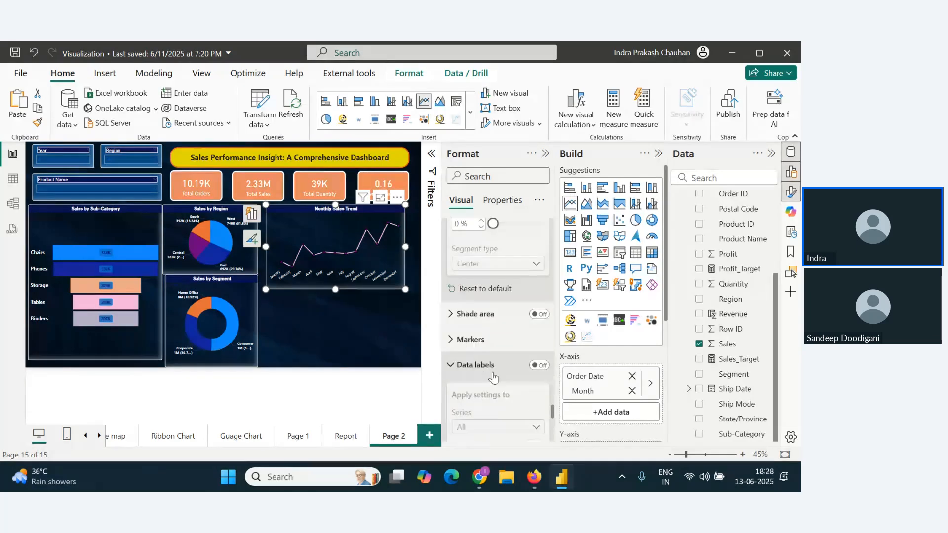
{"action": "scroll", "coordinate": [474, 346], "scroll_direction": "up", "scroll_amount": 3}
{"action": "left_click", "coordinate": [451, 277]}
{"action": "scroll", "coordinate": [474, 385], "scroll_direction": "down", "scroll_amount": 5}
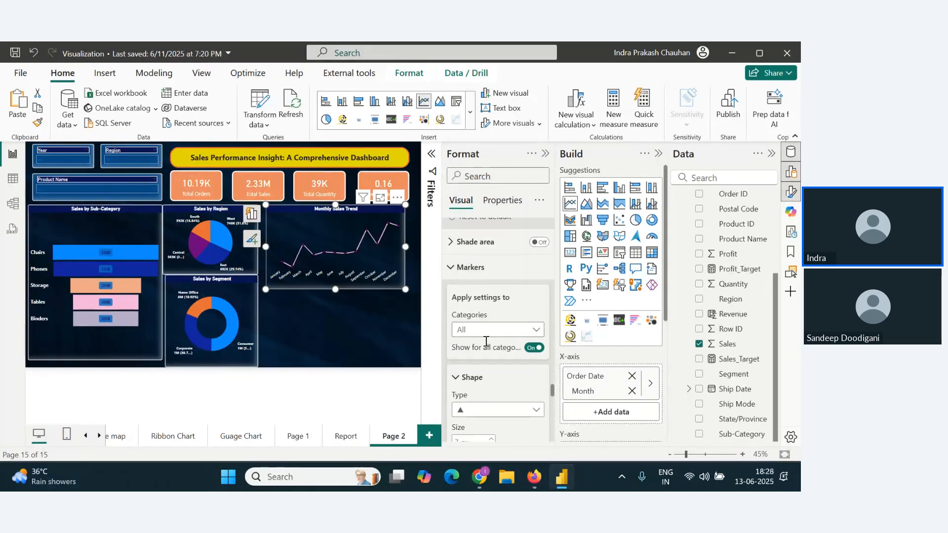
{"action": "left_click", "coordinate": [477, 437]}
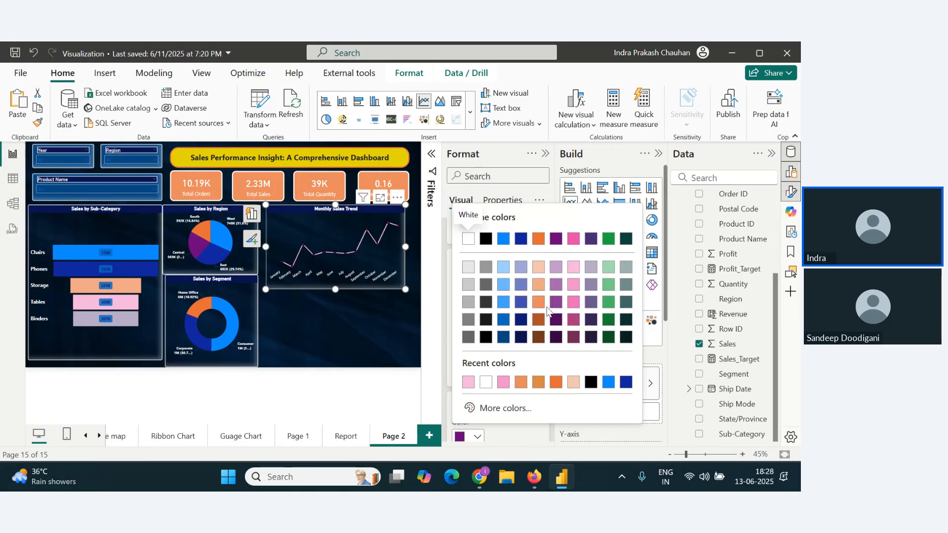
{"action": "left_click", "coordinate": [539, 286]}
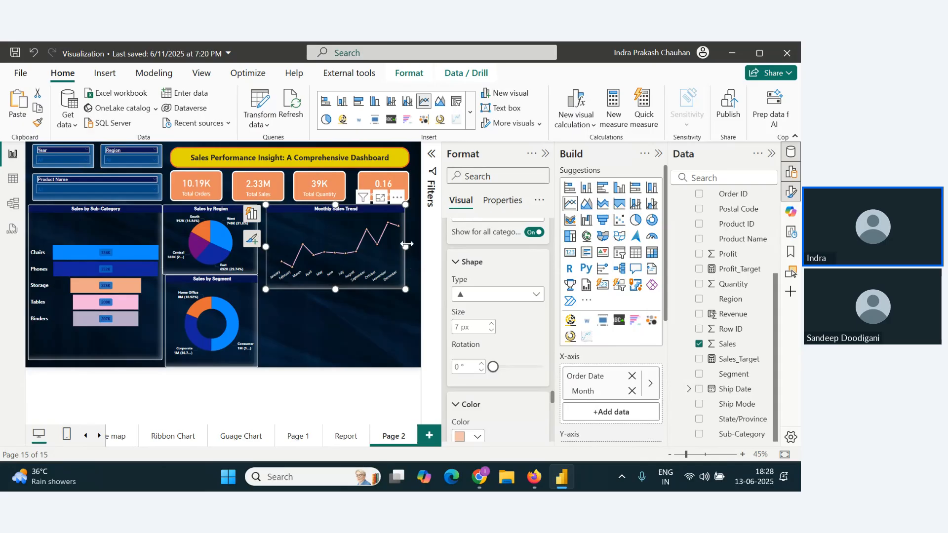
Step: Widen the Monthly Sales Trend chart toward the canvas edge and shift the Average Discount, Total Quantity and Total Sales cards right for even spacing
{"action": "left_click_drag", "start_coordinate": [405, 244], "coordinate": [409, 244]}
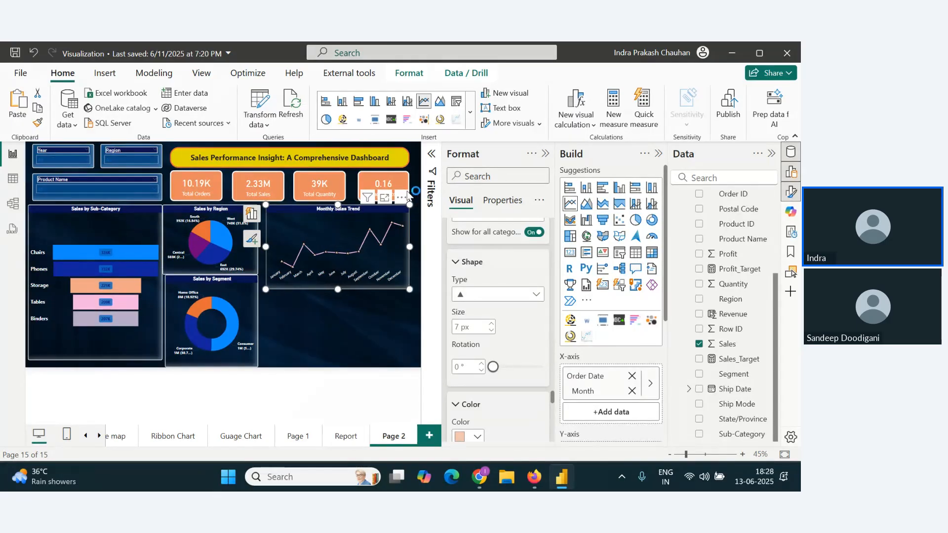
{"action": "left_click_drag", "start_coordinate": [403, 181], "coordinate": [411, 181]}
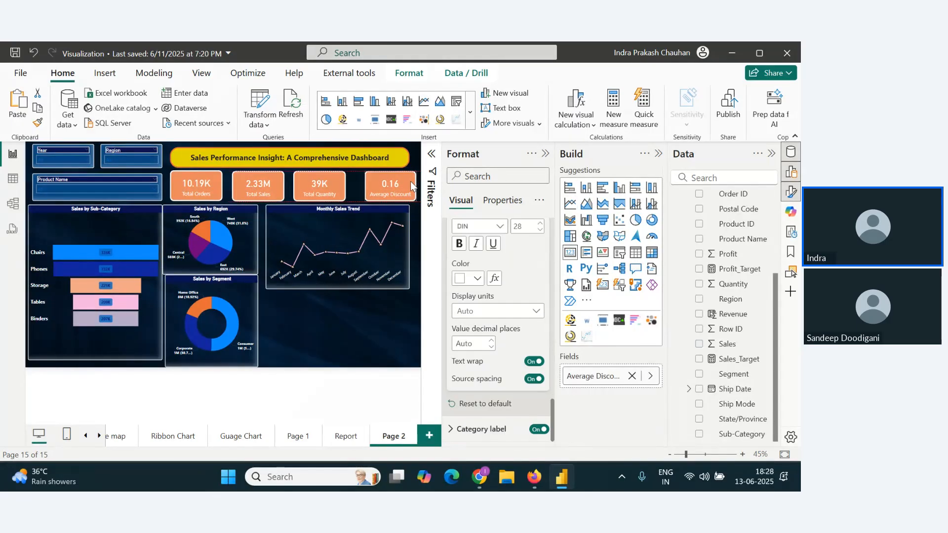
{"action": "left_click", "coordinate": [401, 257]}
{"action": "left_click_drag", "start_coordinate": [409, 252], "coordinate": [416, 251]}
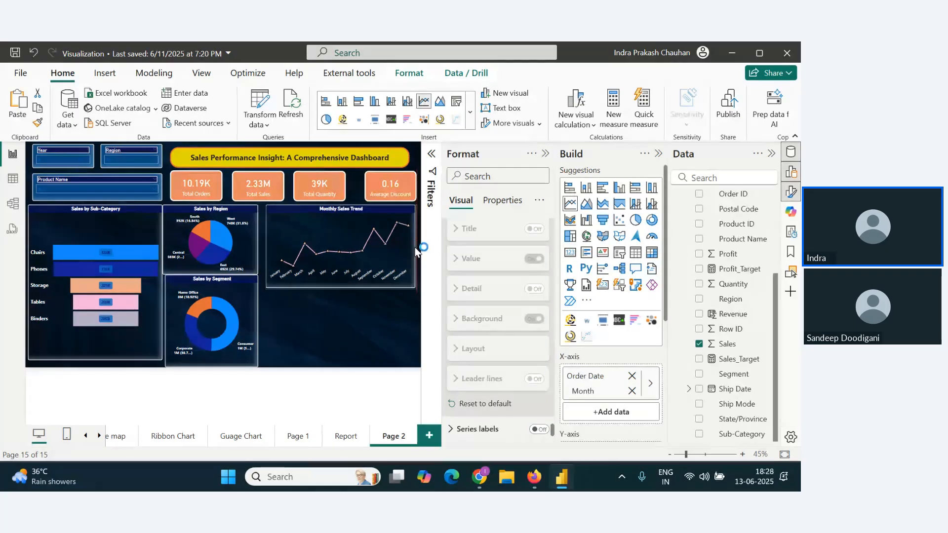
{"action": "left_click", "coordinate": [338, 187]}
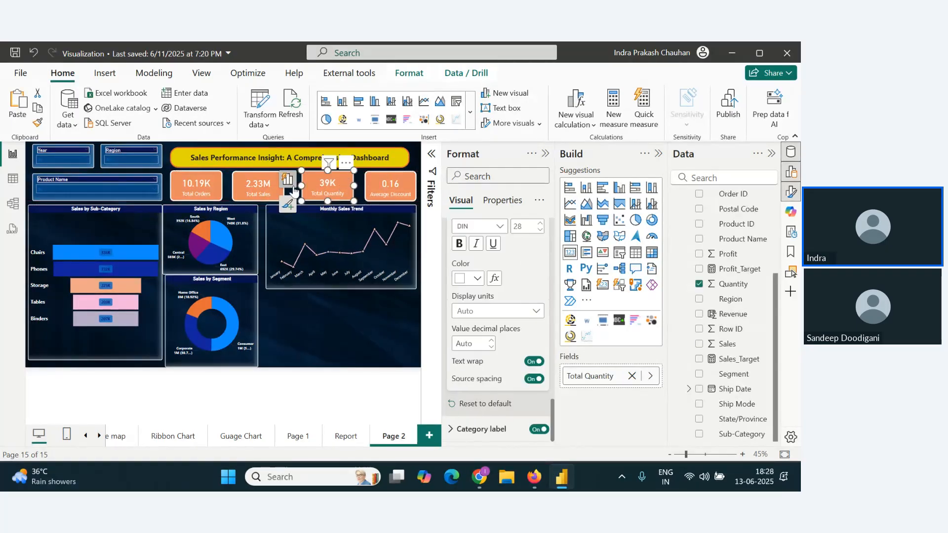
{"action": "left_click_drag", "start_coordinate": [270, 189], "coordinate": [276, 190]}
Step: Switch to the Zoho webinar window and read the attendees' recent chat messages
{"action": "key", "text": "alt+Tab"}
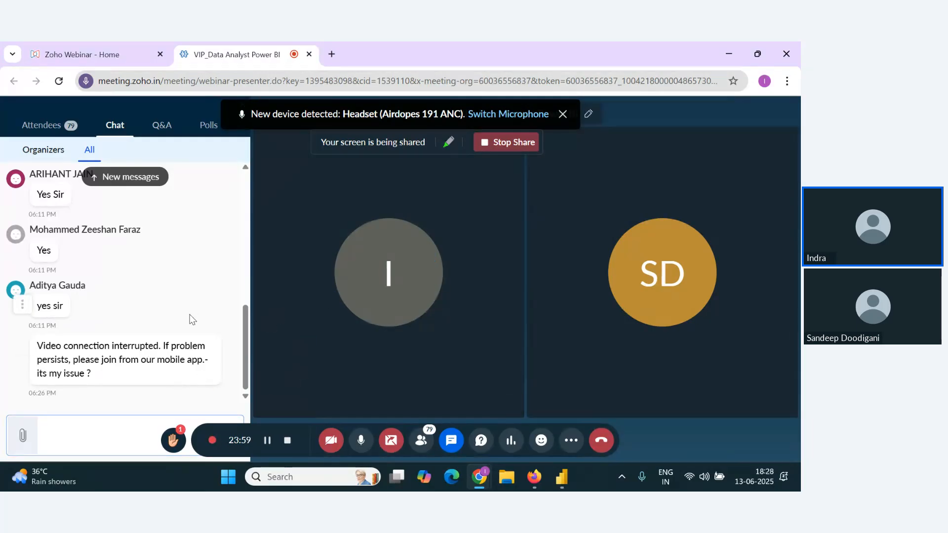
{"action": "scroll", "coordinate": [194, 356], "scroll_direction": "up", "scroll_amount": 3}
{"action": "scroll", "coordinate": [198, 360], "scroll_direction": "down", "scroll_amount": 3}
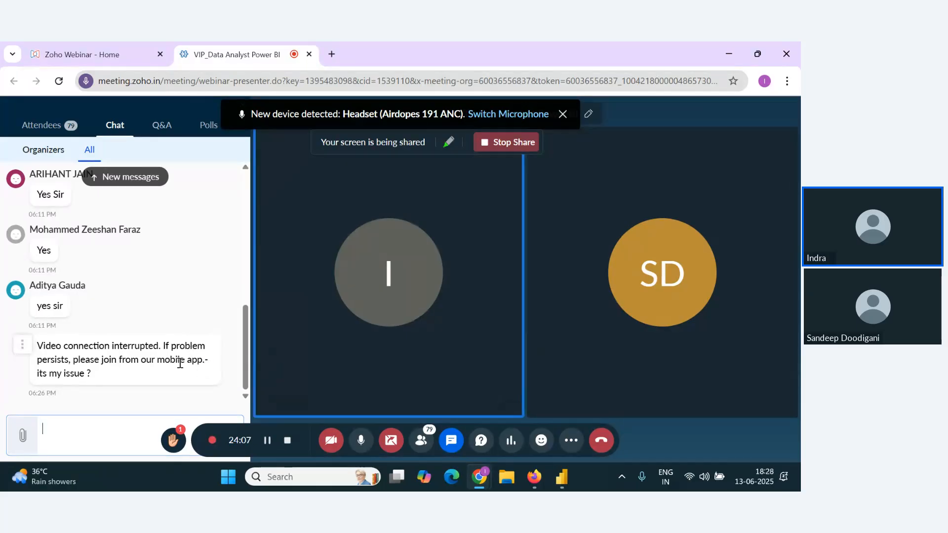
{"action": "scroll", "coordinate": [183, 366], "scroll_direction": "up", "scroll_amount": 3}
{"action": "scroll", "coordinate": [193, 377], "scroll_direction": "down", "scroll_amount": 3}
{"action": "key", "text": "alt+Tab"}
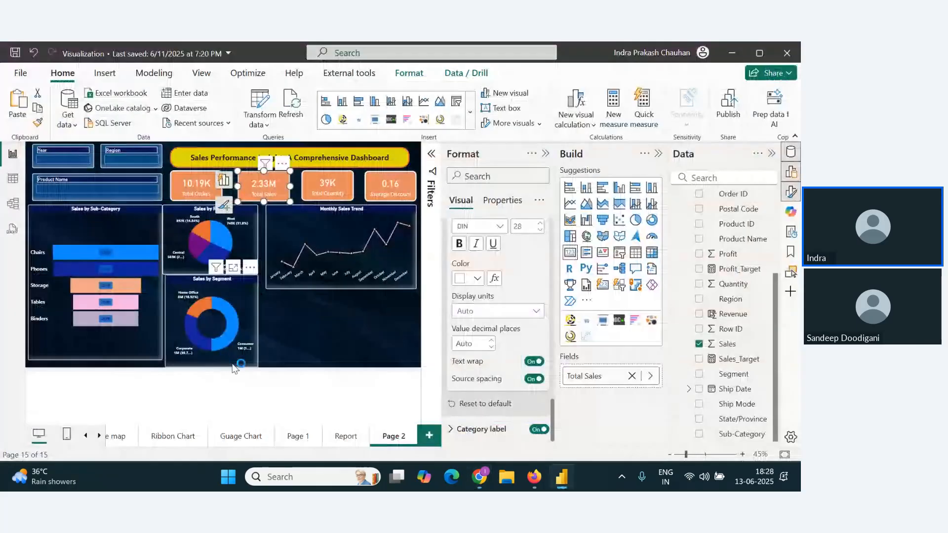
{"action": "key", "text": "alt+Tab"}
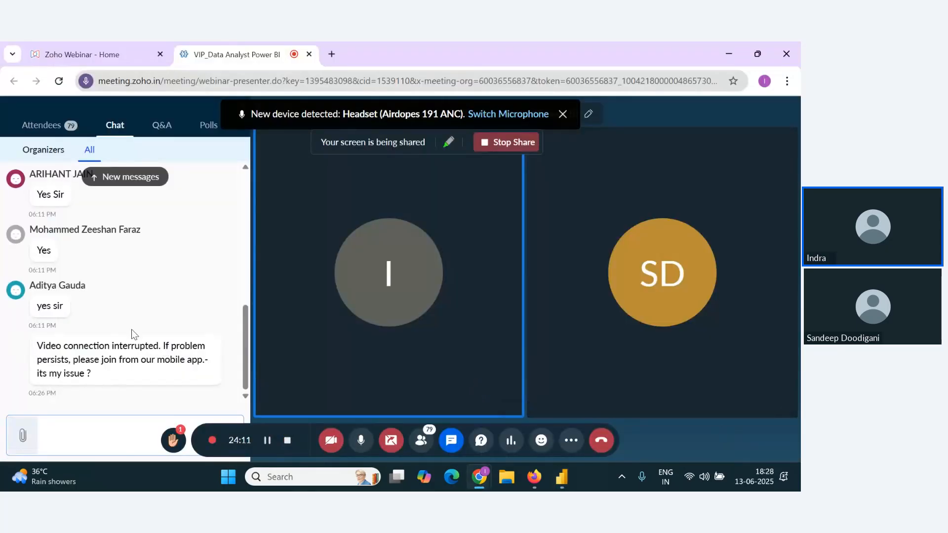
{"action": "scroll", "coordinate": [135, 331], "scroll_direction": "up", "scroll_amount": 3}
{"action": "scroll", "coordinate": [139, 340], "scroll_direction": "down", "scroll_amount": 3}
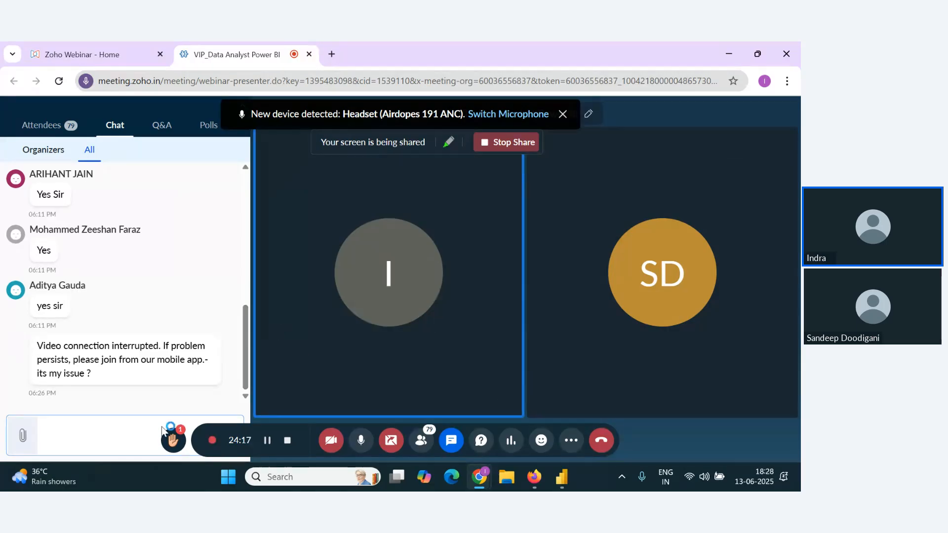
Step: Send the message "M I Audible??" in the webinar chat
{"action": "left_click", "coordinate": [140, 436]}
{"action": "type", "text": "M I"}
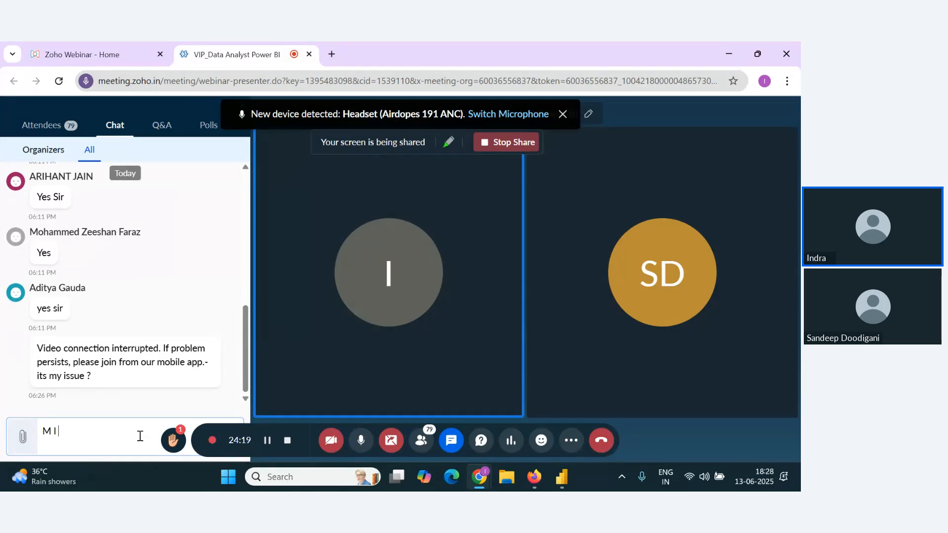
{"action": "type", "text": " Audible"}
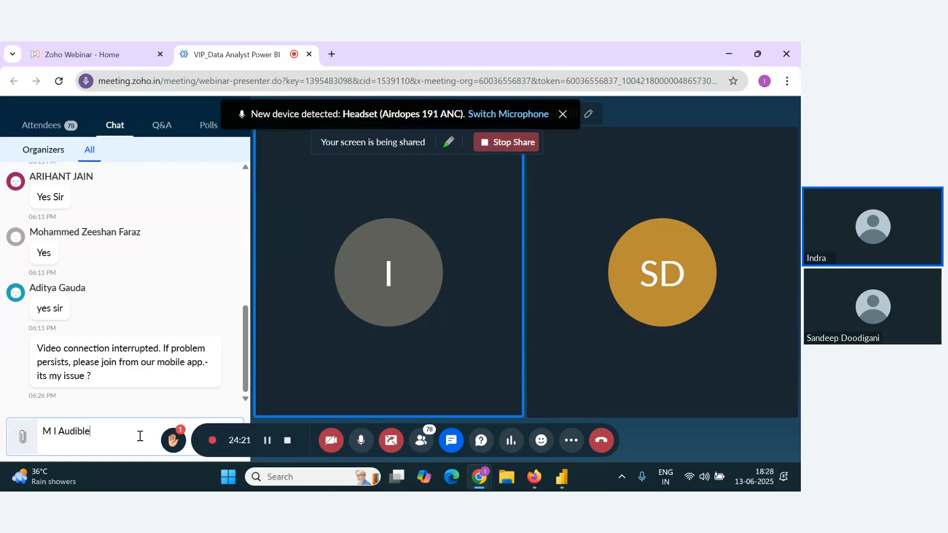
{"action": "type", "text": "??"}
{"action": "key", "text": "Return"}
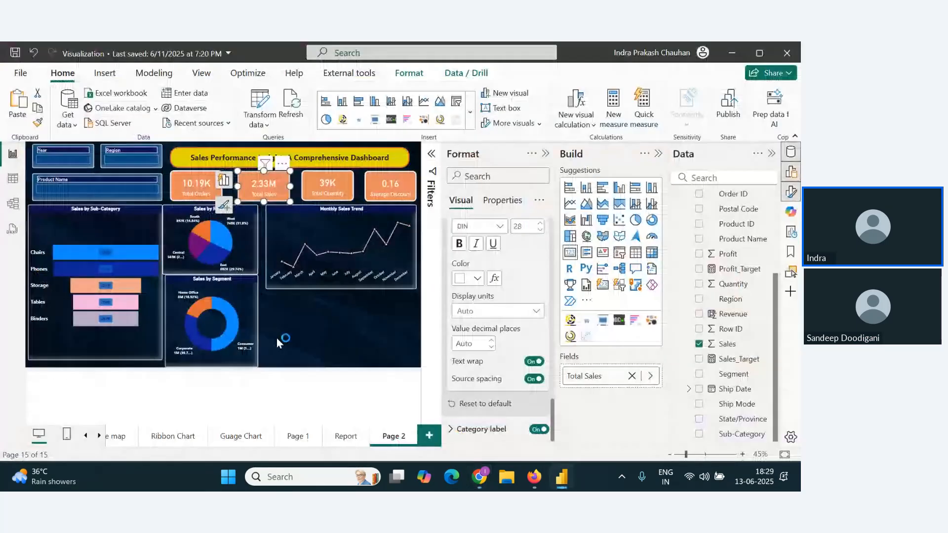
Step: Switch back to Power BI and review the visuals on the Report page and Page 1 before returning to Page 2
{"action": "key", "text": "alt+Tab"}
{"action": "left_click", "coordinate": [312, 339]}
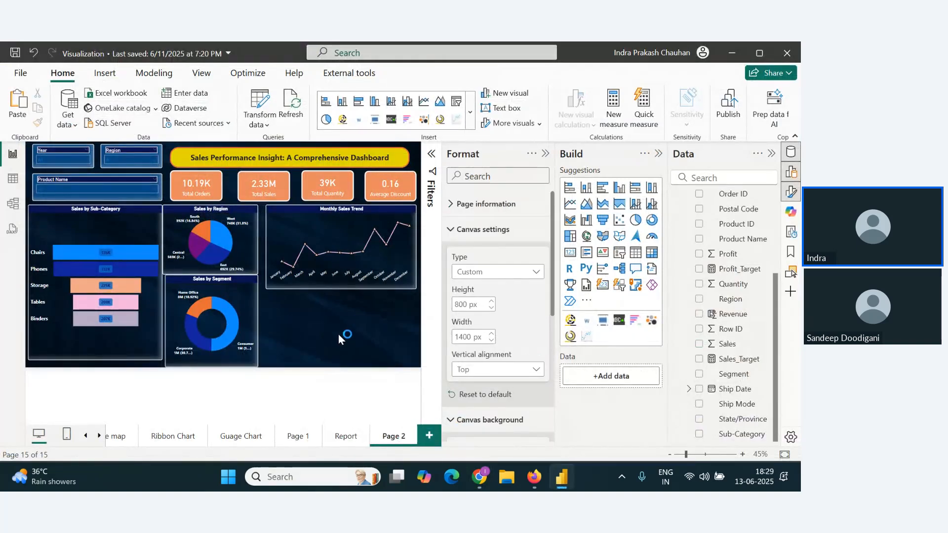
{"action": "left_click", "coordinate": [344, 436]}
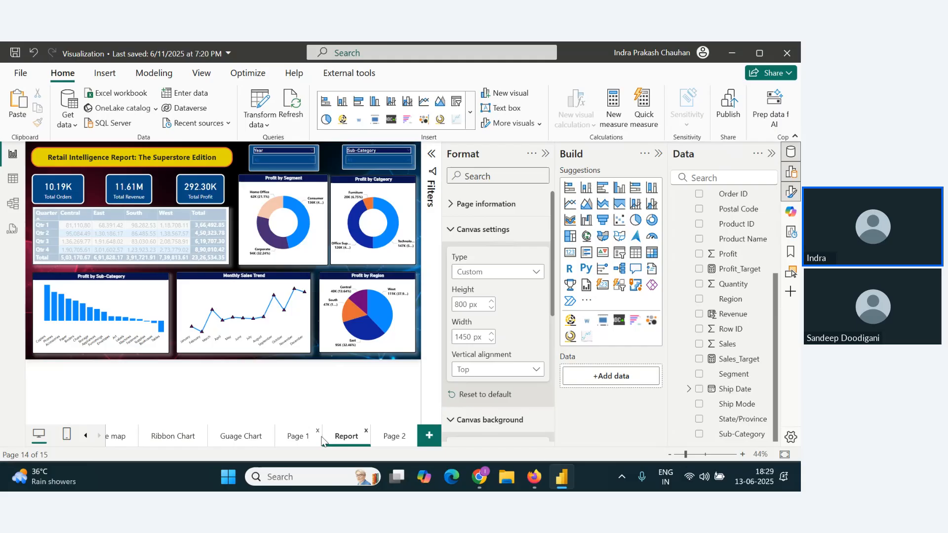
{"action": "left_click", "coordinate": [293, 439]}
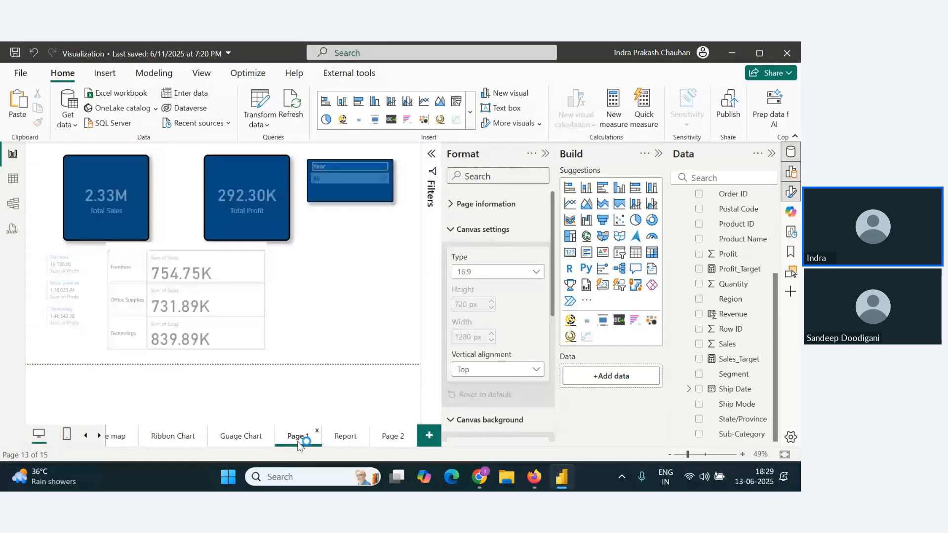
{"action": "left_click", "coordinate": [387, 441]}
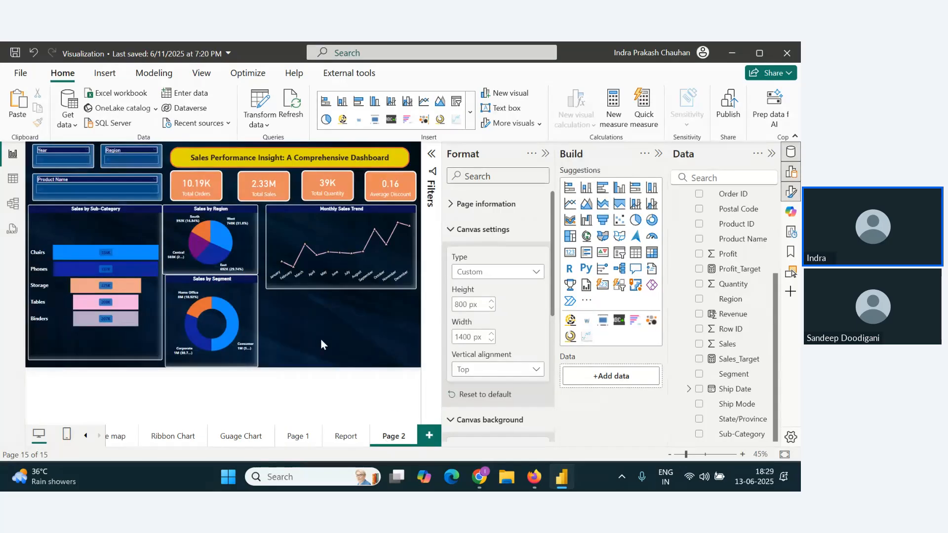
Step: Add a stacked column chart below the Monthly Sales Trend chart with State/Province on the X-axis and Sales on the Y-axis
{"action": "left_click", "coordinate": [586, 188]}
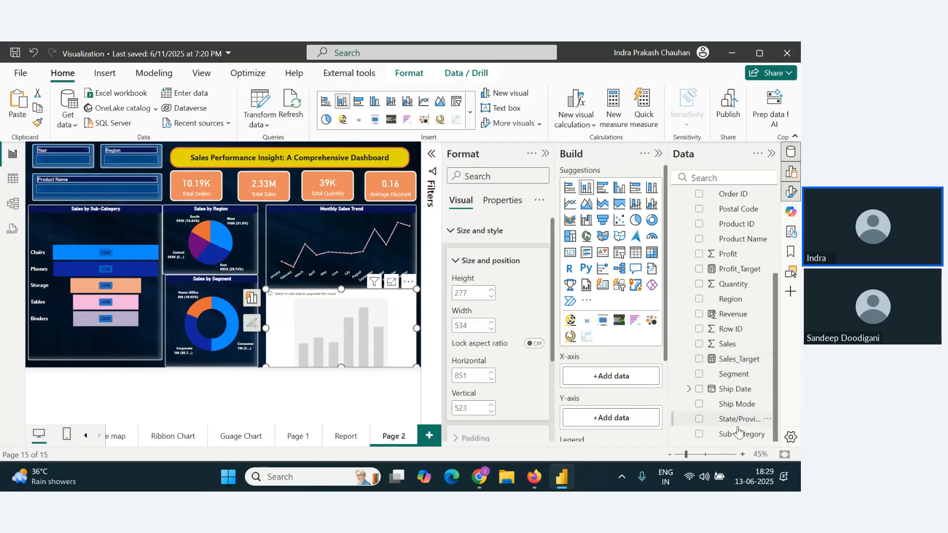
{"action": "left_click_drag", "start_coordinate": [734, 424], "coordinate": [592, 384]}
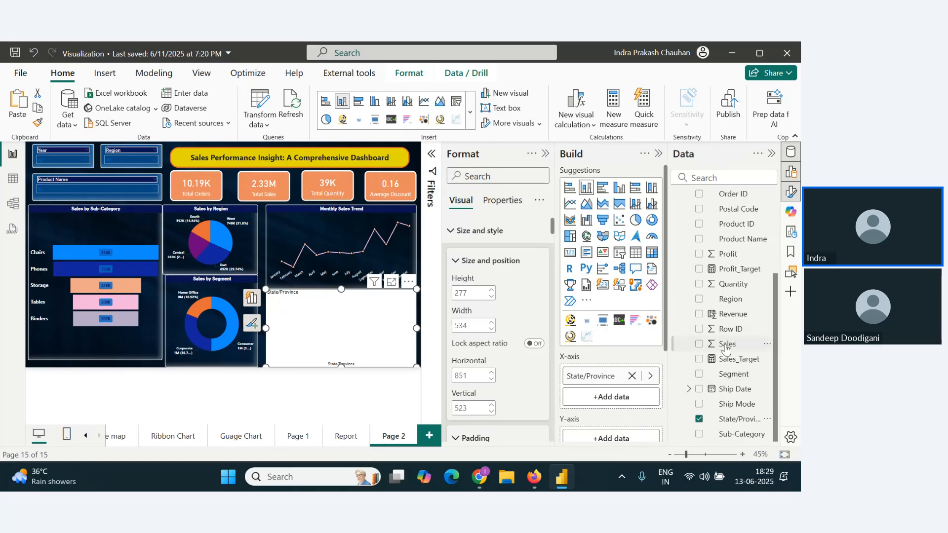
{"action": "mouse_move", "coordinate": [727, 344]}
{"action": "left_mouse_down"}
{"action": "mouse_move", "coordinate": [620, 440]}
{"action": "mouse_move", "coordinate": [612, 420]}
{"action": "left_mouse_up"}
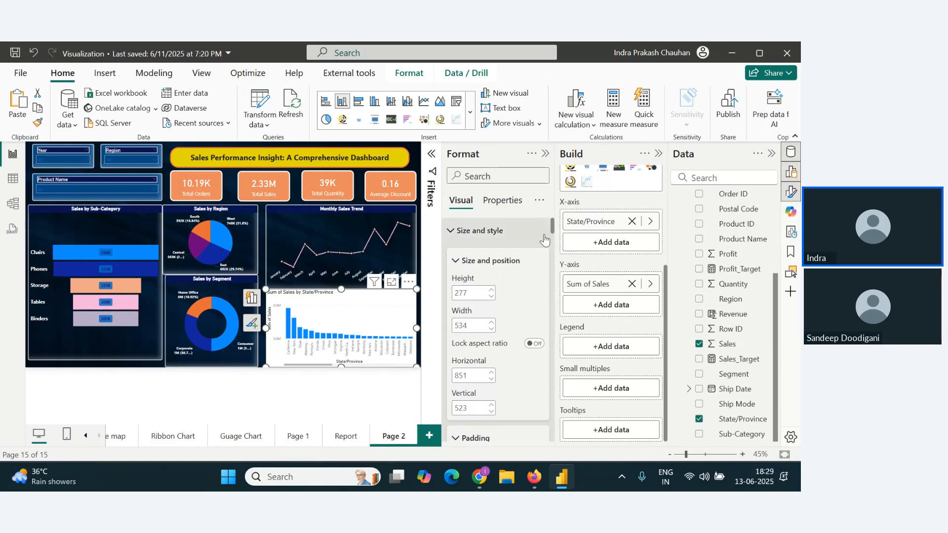
Step: Filter the new column chart's State/Province field with a Top N filter showing the top 5 by Sum of Sales
{"action": "left_click", "coordinate": [434, 170]}
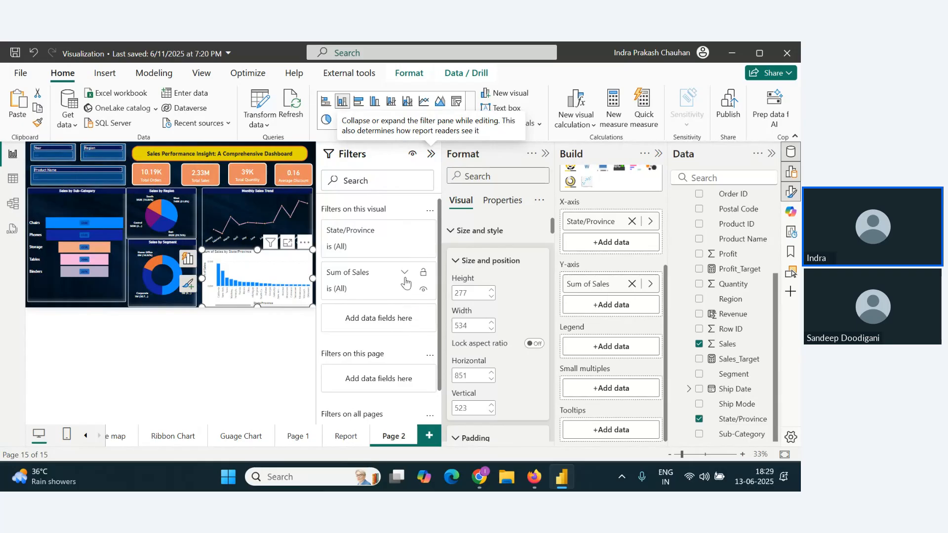
{"action": "left_click", "coordinate": [404, 230]}
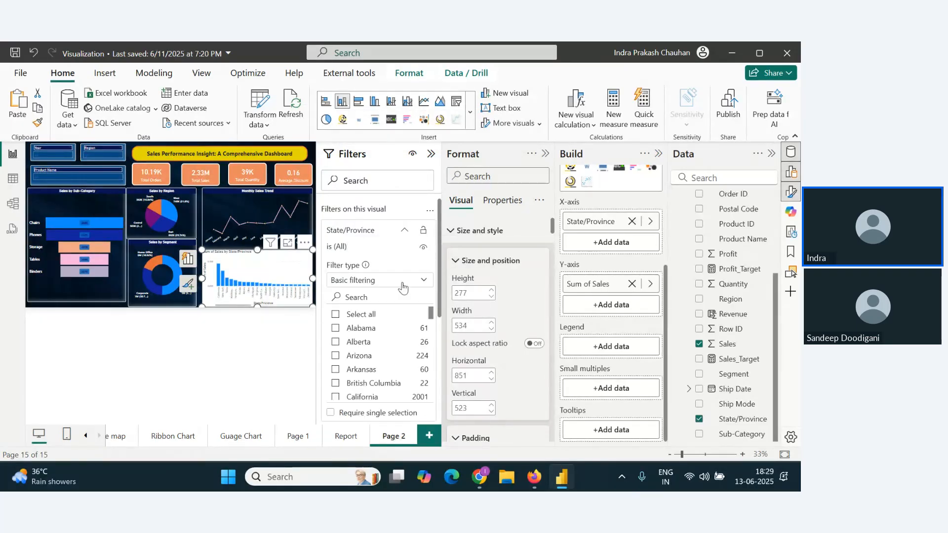
{"action": "left_click", "coordinate": [413, 284]}
{"action": "left_click", "coordinate": [365, 328]}
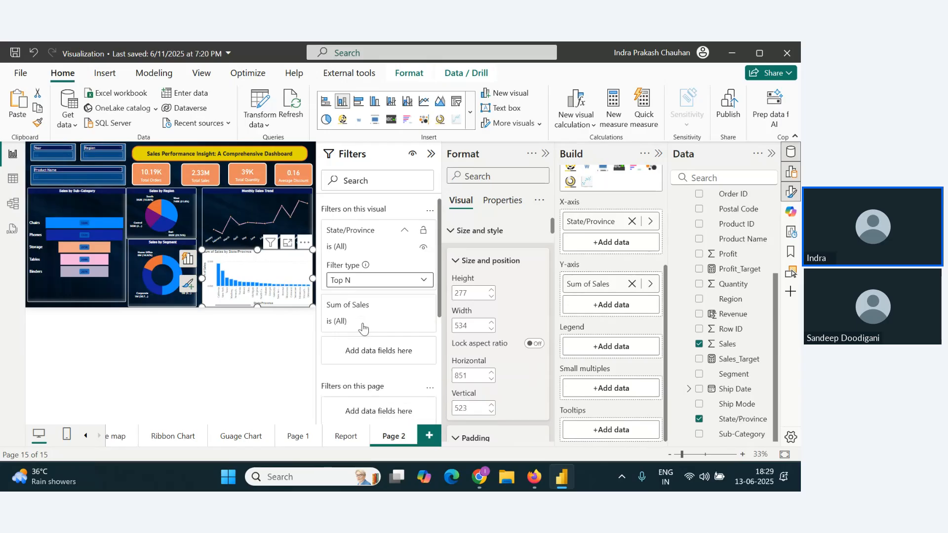
{"action": "left_click", "coordinate": [399, 313]}
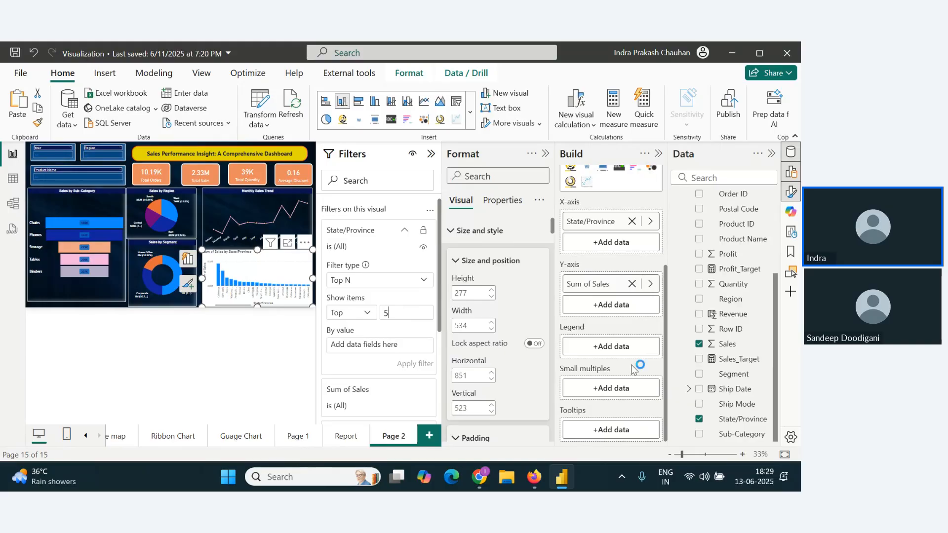
{"action": "left_click_drag", "start_coordinate": [726, 344], "coordinate": [375, 345]}
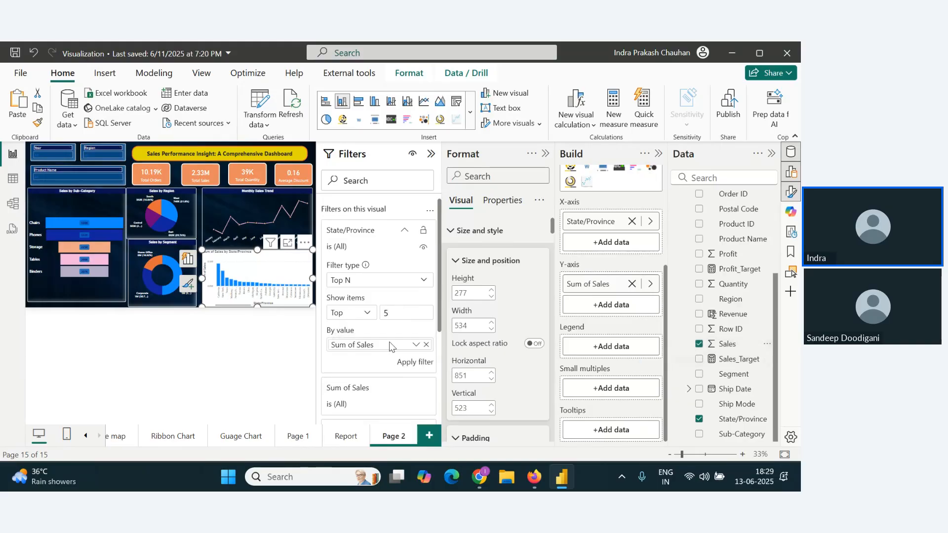
{"action": "left_click", "coordinate": [415, 361]}
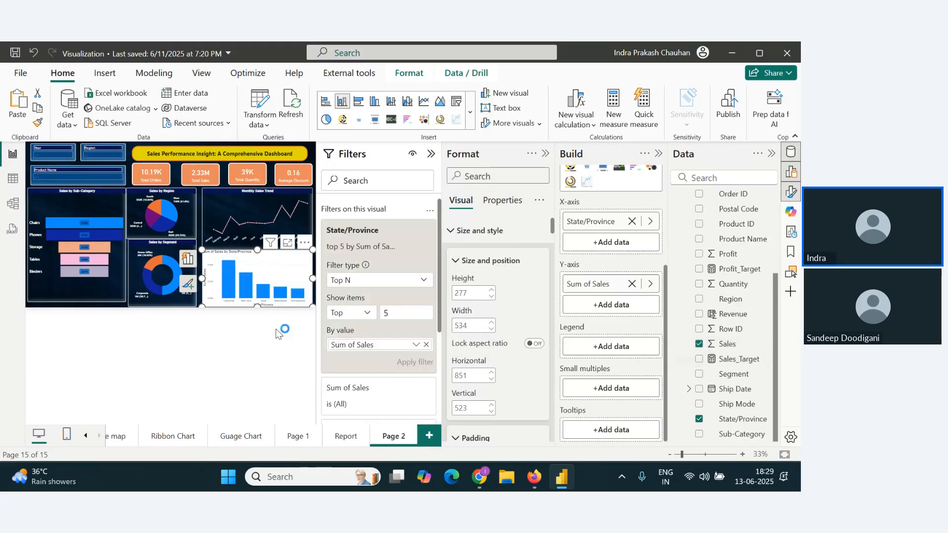
Step: Copy the formatting of the Sales by Sub-Category funnel chart onto the top-5 states column chart
{"action": "left_click", "coordinate": [431, 154]}
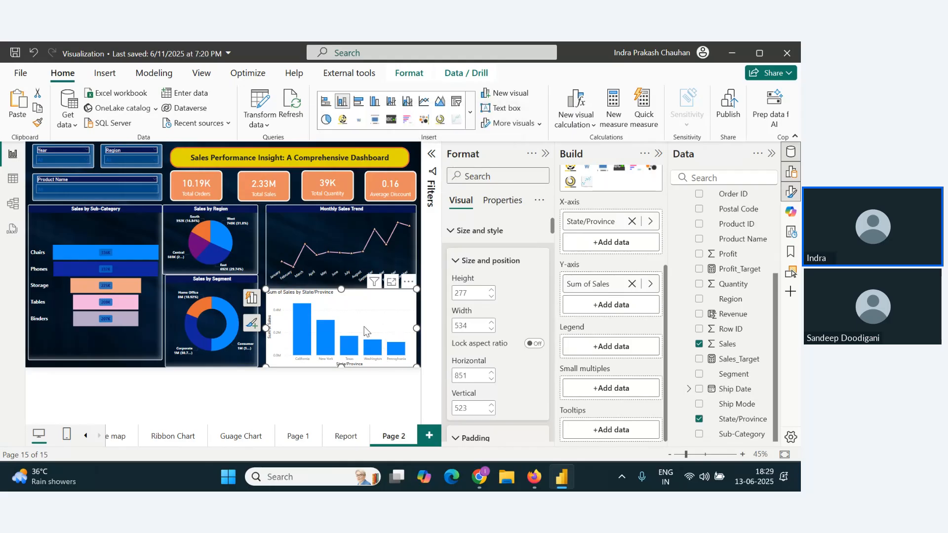
{"action": "left_click", "coordinate": [127, 339]}
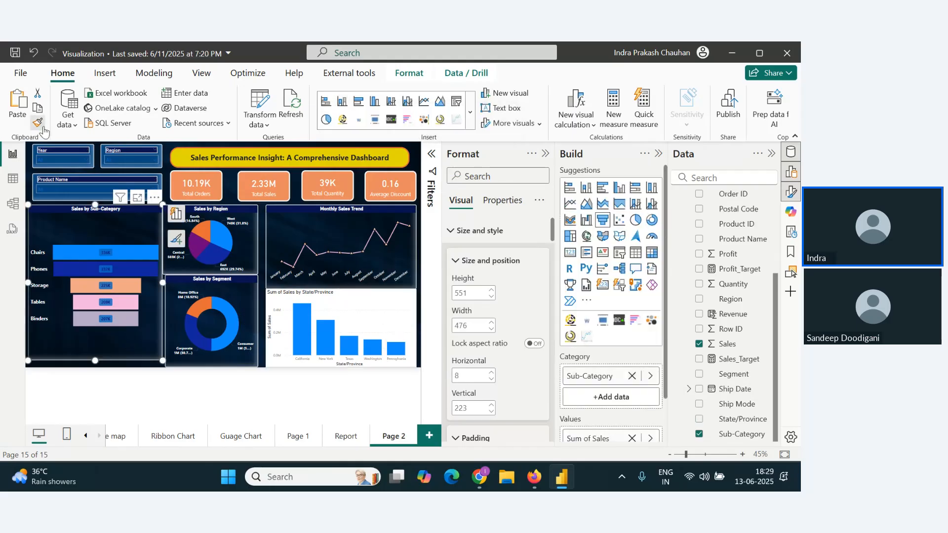
{"action": "left_click", "coordinate": [37, 123]}
{"action": "left_click", "coordinate": [381, 330]}
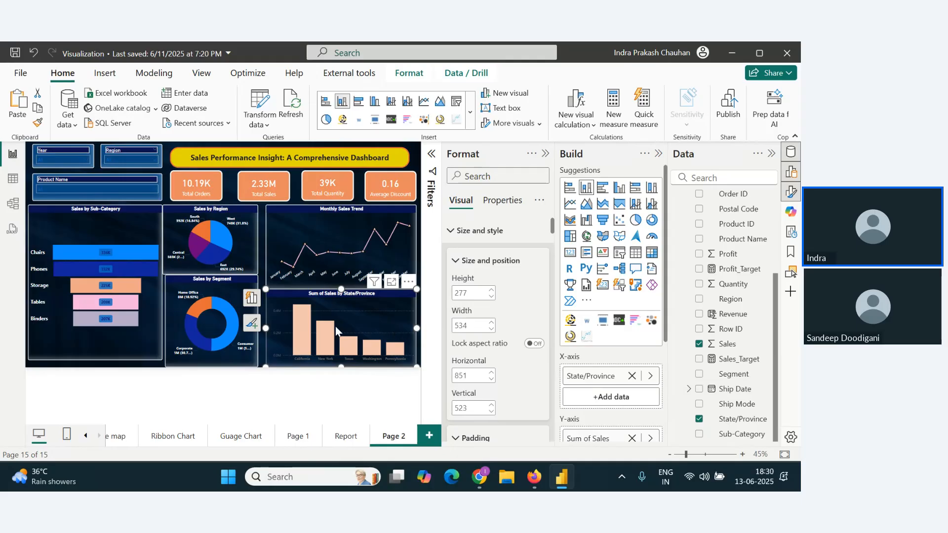
Step: Change the title text of the states column chart to "Top States"
{"action": "scroll", "coordinate": [610, 321], "scroll_direction": "down", "scroll_amount": 3}
{"action": "scroll", "coordinate": [486, 380], "scroll_direction": "down", "scroll_amount": 5}
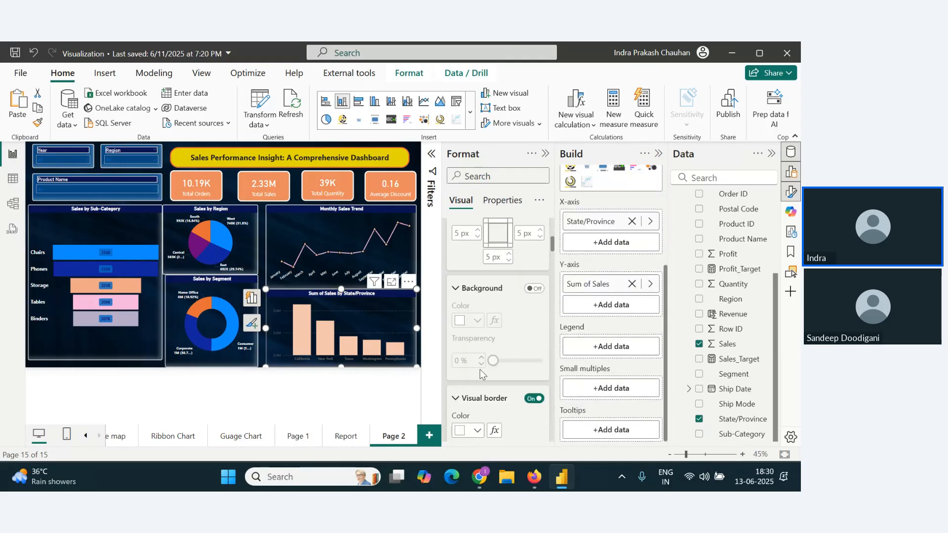
{"action": "scroll", "coordinate": [487, 377], "scroll_direction": "down", "scroll_amount": 5}
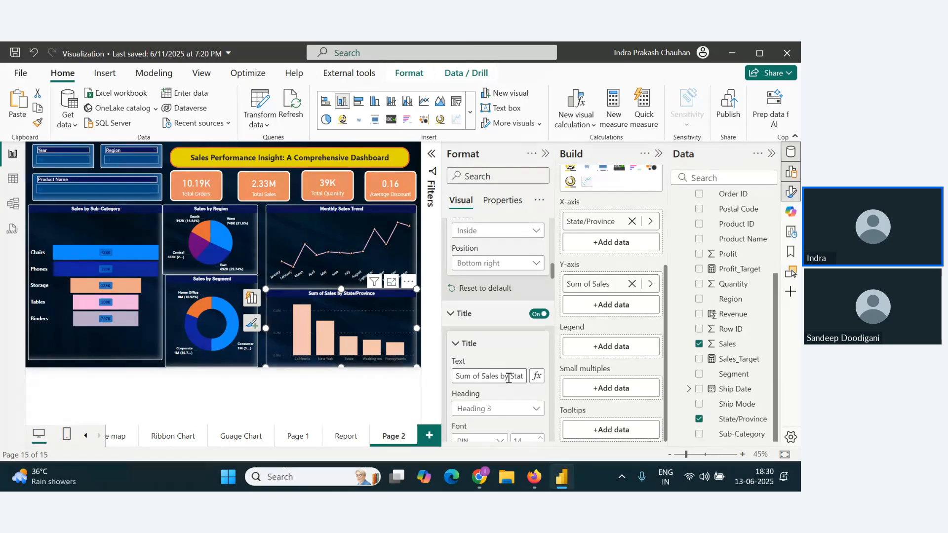
{"action": "left_click", "coordinate": [489, 375]}
{"action": "left_click_drag", "start_coordinate": [512, 377], "coordinate": [401, 378]}
{"action": "key", "text": "BackSpace"}
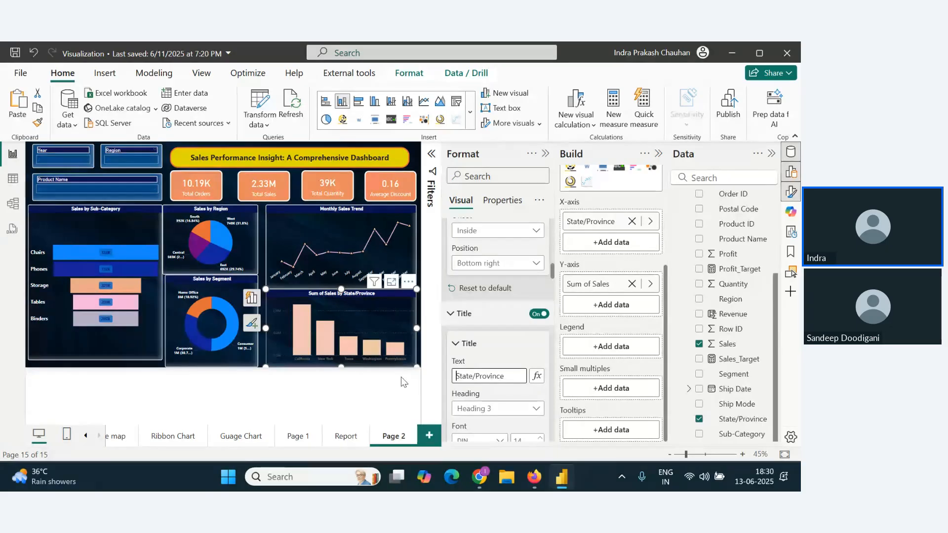
{"action": "key", "text": "Delete"}
{"action": "key", "text": "Delete"}
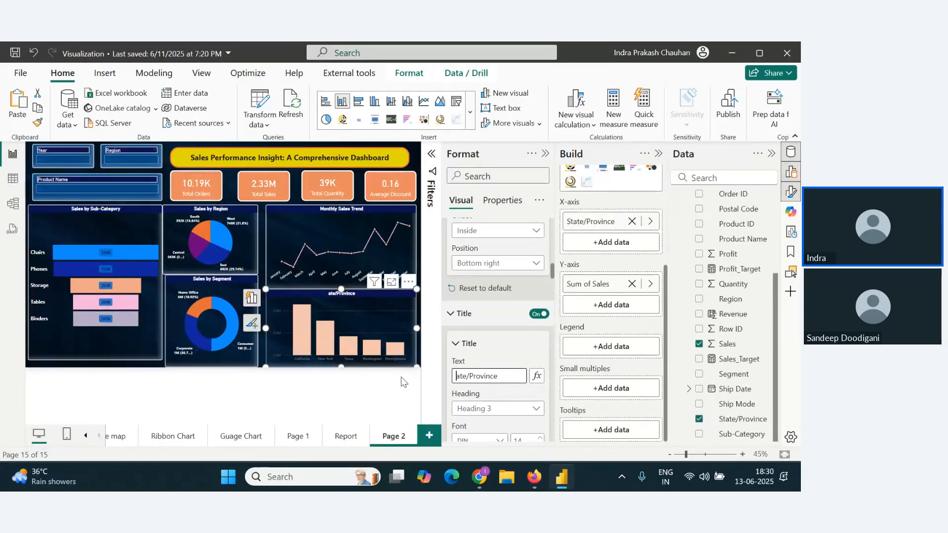
{"action": "key", "text": "Delete"}
{"action": "key", "text": "Delete"}
{"action": "key", "text": "Delete"}
{"action": "key", "text": "Delete"}
{"action": "type", "text": "Top Sat"}
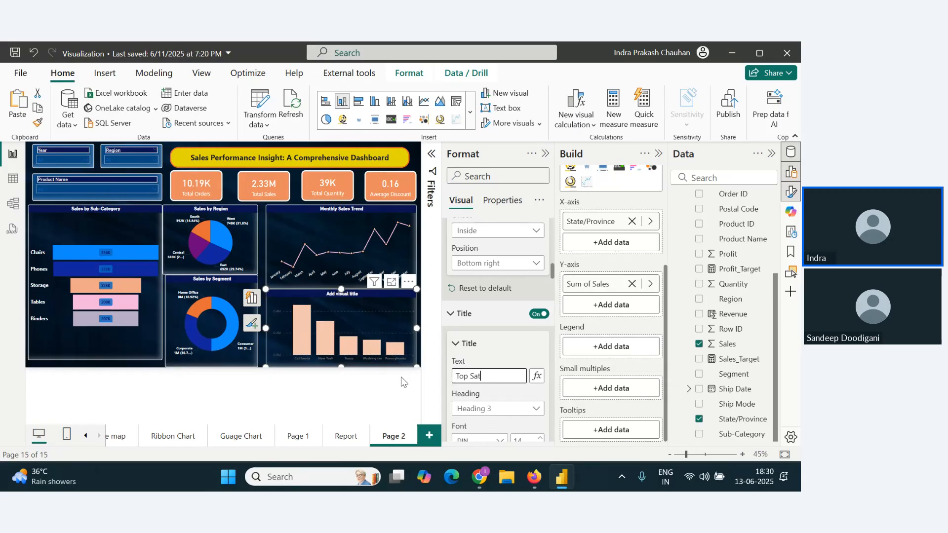
{"action": "key", "text": "BackSpace"}
{"action": "key", "text": "BackSpace"}
{"action": "type", "text": "tates"}
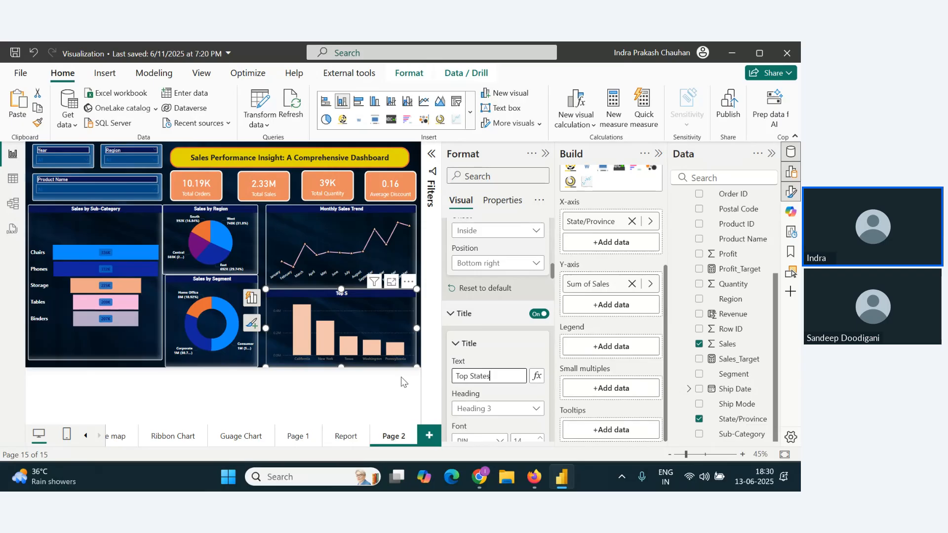
{"action": "left_click", "coordinate": [302, 390]}
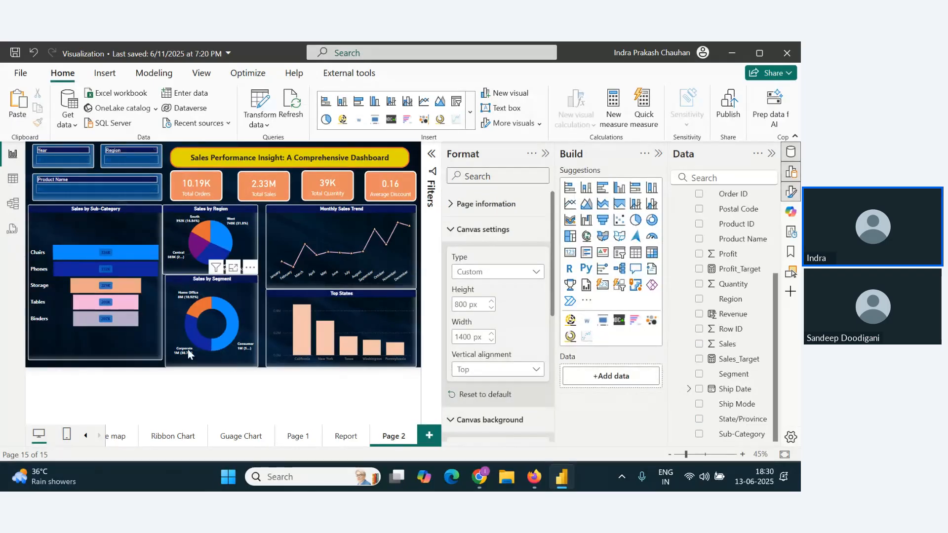
Step: Stretch the Sales by Sub-Category funnel chart down to the page's bottom edge and hide the Data and Build panes
{"action": "left_click", "coordinate": [161, 363]}
{"action": "left_click_drag", "start_coordinate": [161, 361], "coordinate": [162, 371]}
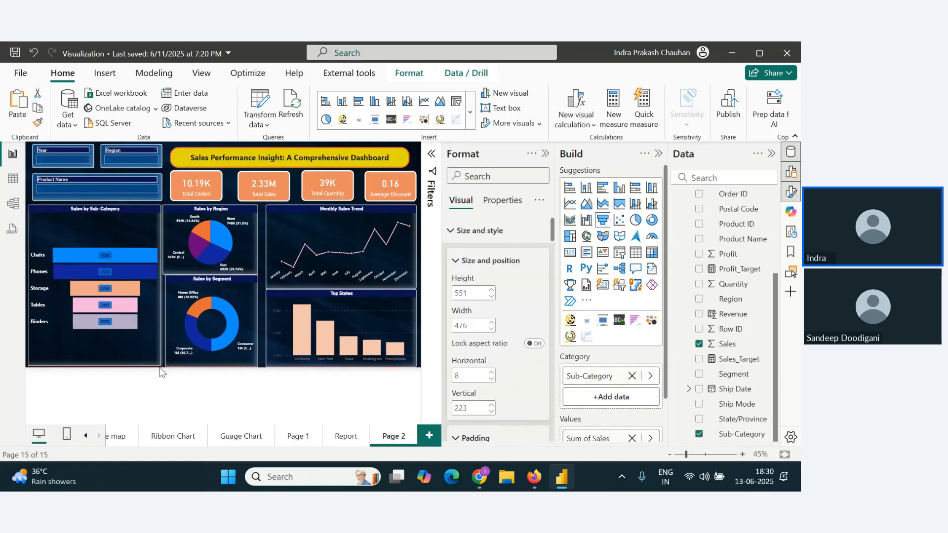
{"action": "left_click", "coordinate": [247, 420]}
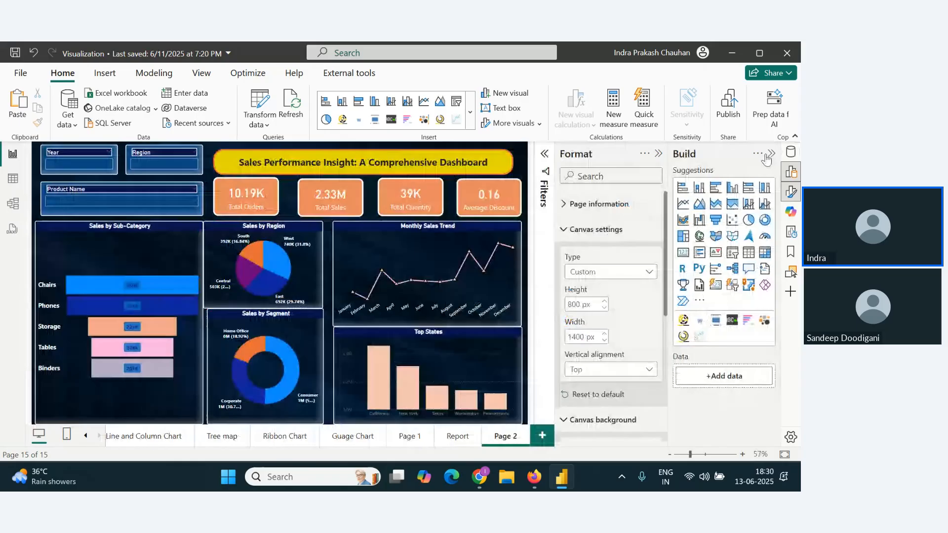
{"action": "left_click", "coordinate": [771, 153]}
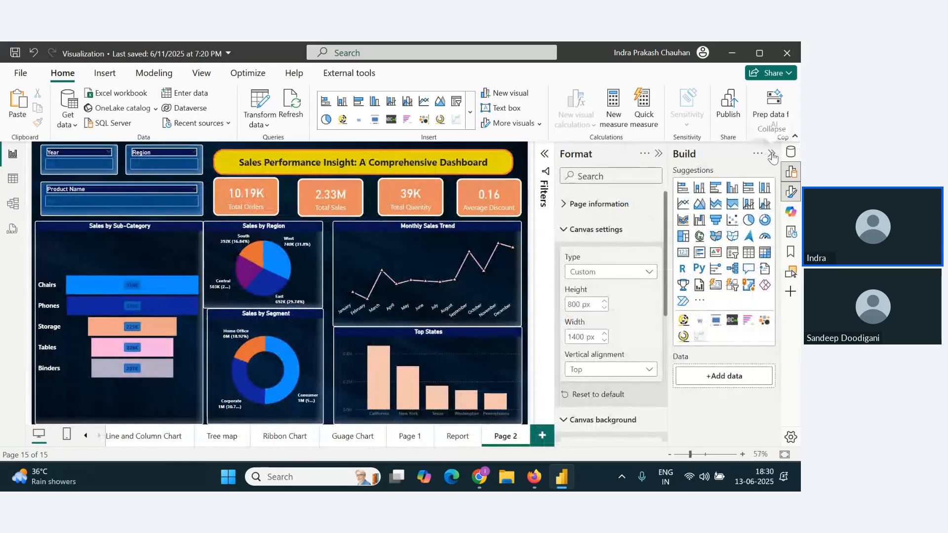
{"action": "left_click", "coordinate": [771, 153]}
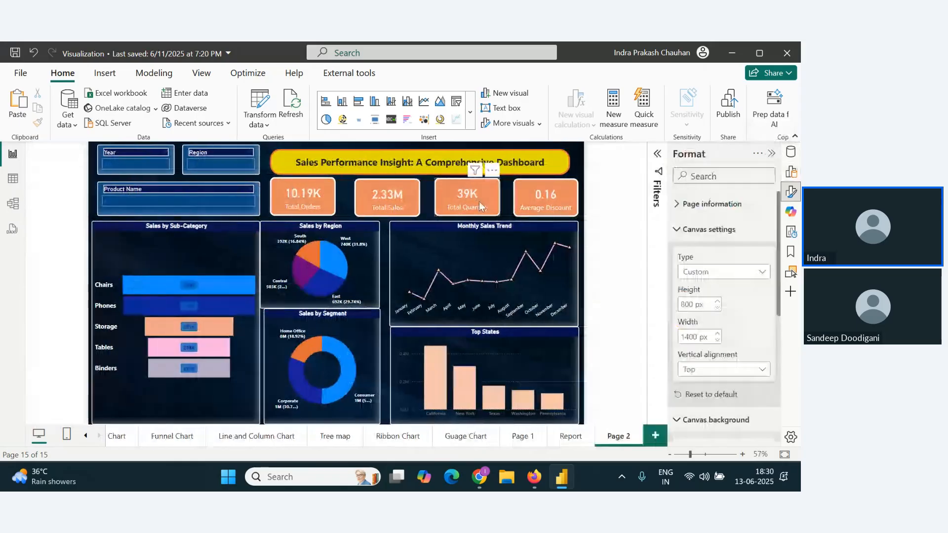
{"action": "left_click", "coordinate": [552, 153]}
{"action": "left_click", "coordinate": [578, 171]}
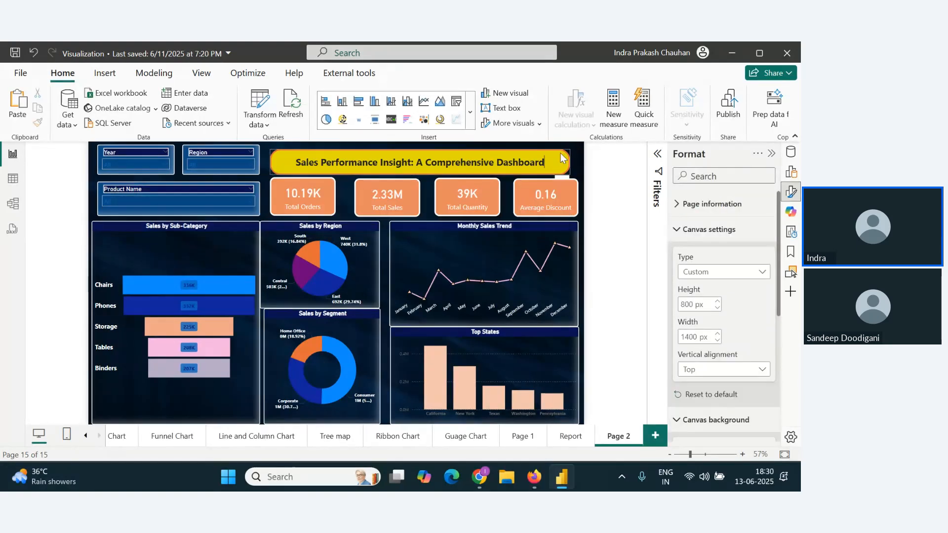
{"action": "left_click", "coordinate": [379, 160]}
{"action": "left_click", "coordinate": [265, 167]}
{"action": "left_click", "coordinate": [575, 170]}
{"action": "left_click", "coordinate": [545, 156]}
{"action": "left_click", "coordinate": [575, 168]}
Step: Start deleting Page 2 from the report
{"action": "right_click", "coordinate": [621, 434]}
{"action": "left_click", "coordinate": [666, 395]}
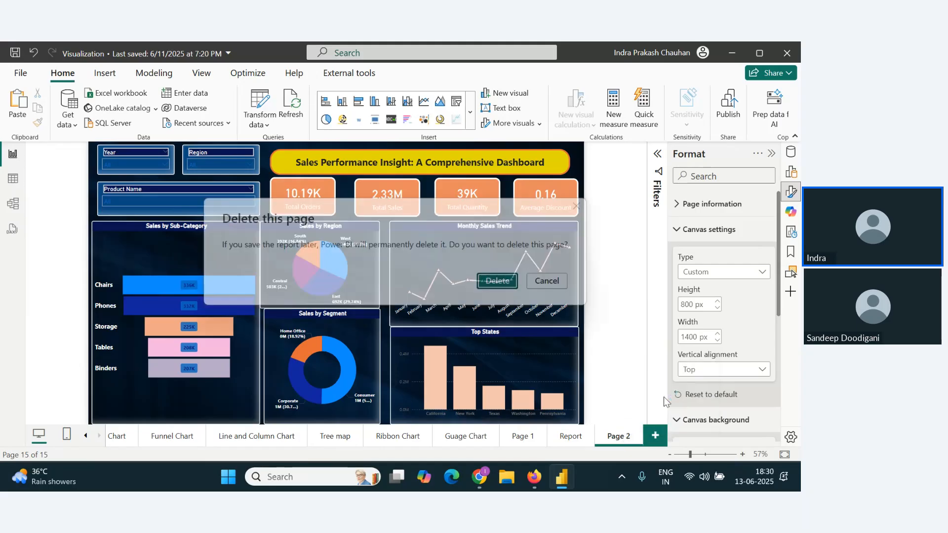
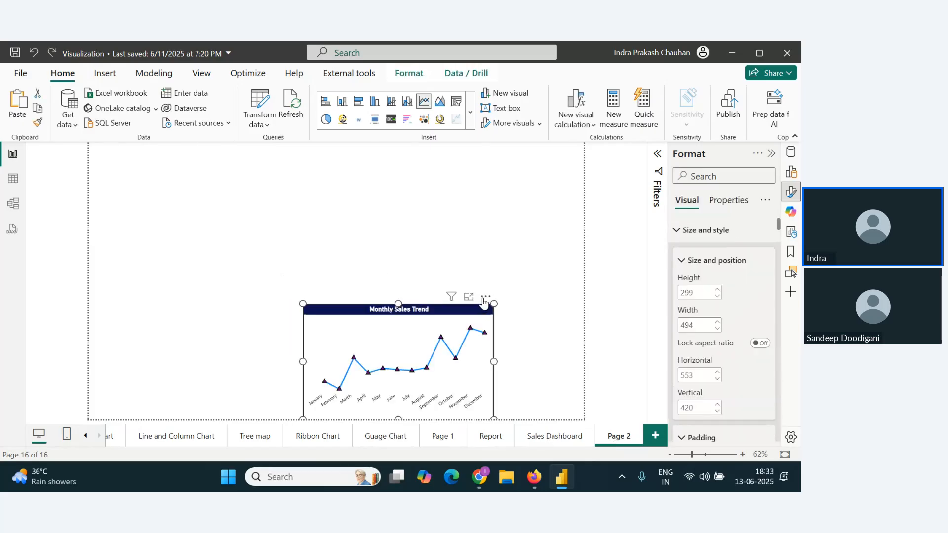
Step: Remove the Monthly Sales Trend line chart from Page 2
{"action": "left_click", "coordinate": [486, 297]}
{"action": "mouse_move", "coordinate": [531, 369]}
{"action": "left_click", "coordinate": [522, 340]}
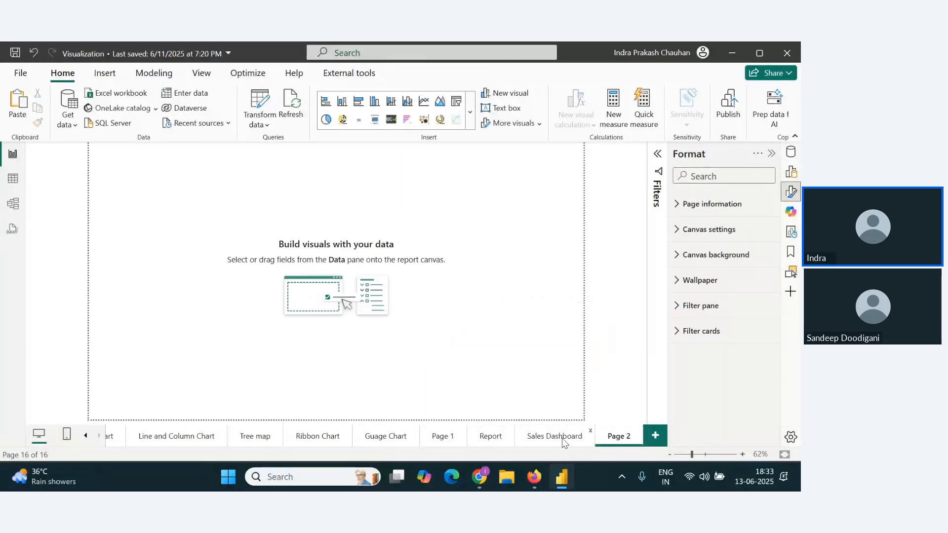
Step: Copy the Year, Region and Product Name slicers from the Sales Dashboard page onto Page 2, dismissing the sync choice
{"action": "left_click", "coordinate": [561, 437]}
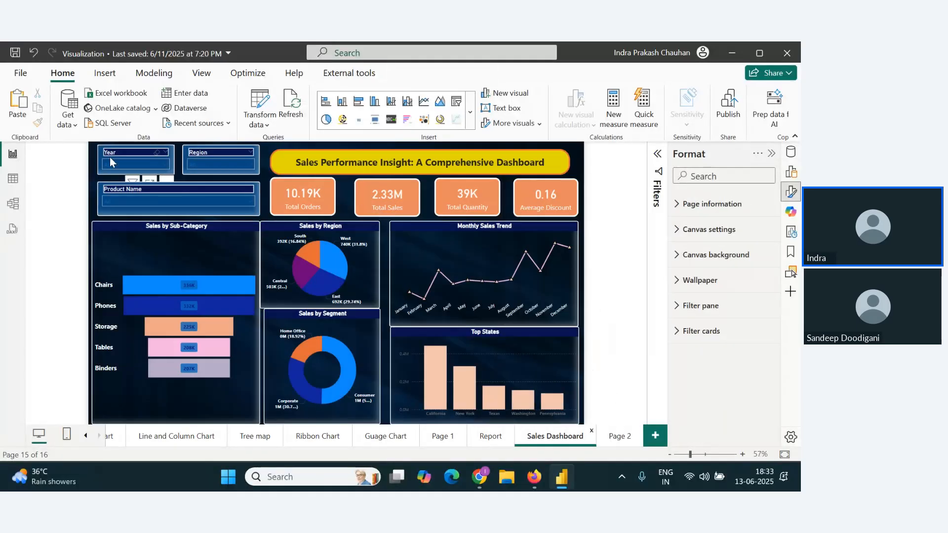
{"action": "left_click", "coordinate": [100, 150]}
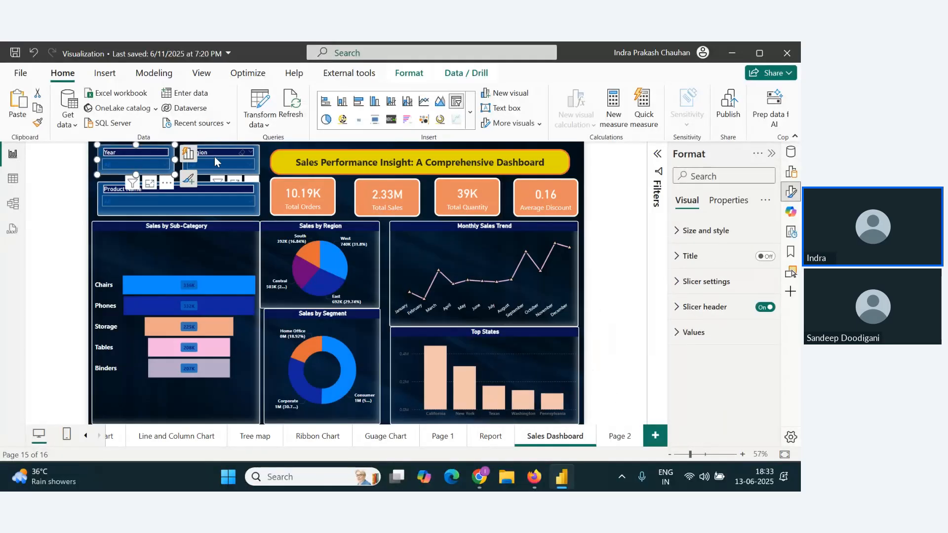
{"action": "left_click", "coordinate": [257, 165], "text": "ctrl"}
{"action": "left_click", "coordinate": [253, 209], "text": "ctrl"}
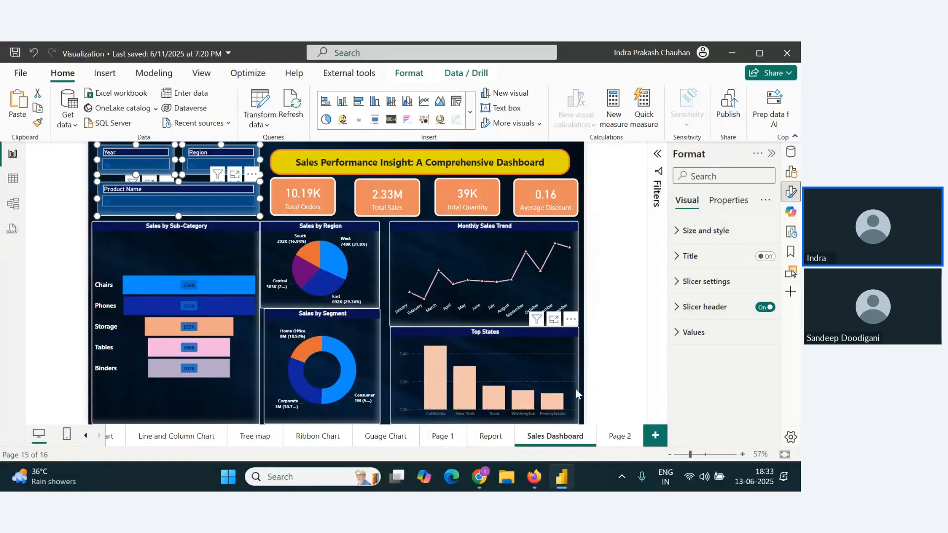
{"action": "key", "text": "ctrl+c"}
{"action": "left_click", "coordinate": [620, 436]}
{"action": "key", "text": "ctrl+v"}
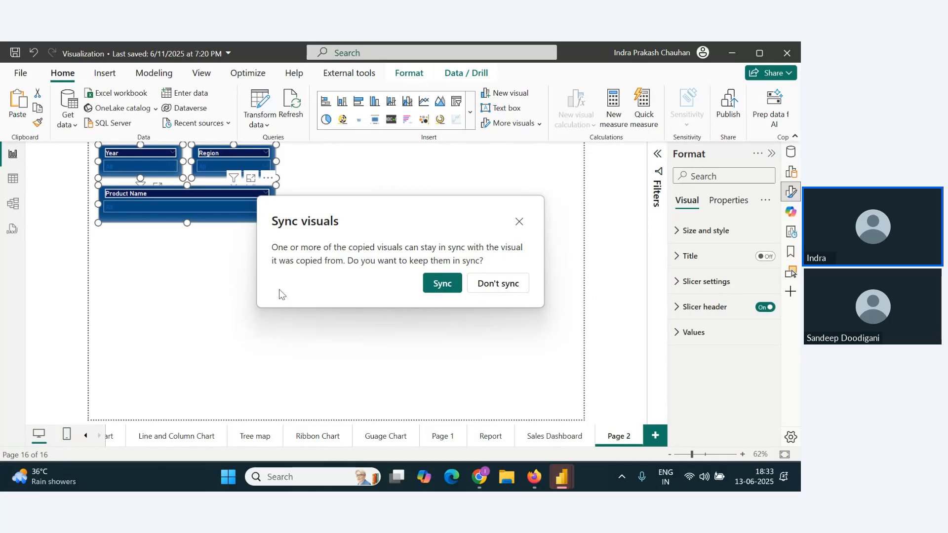
{"action": "key", "text": "alt+Tab"}
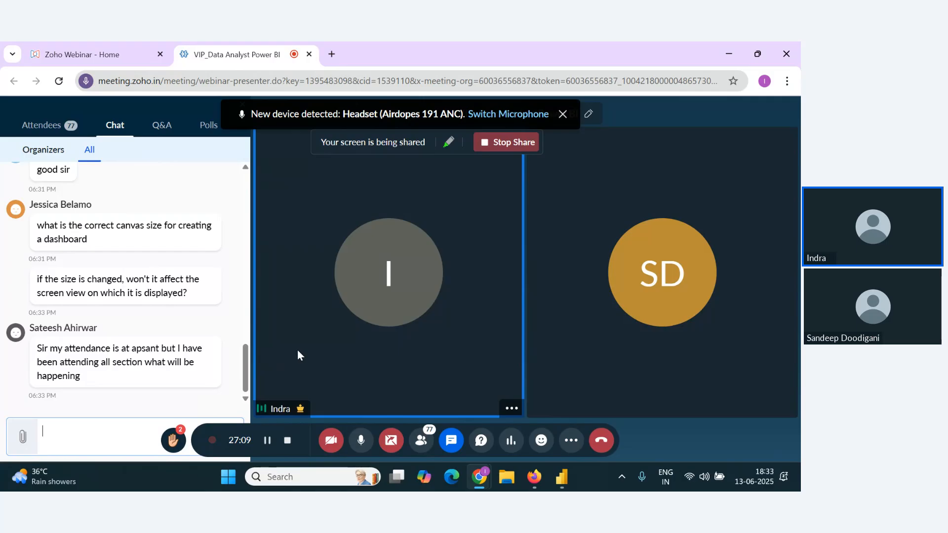
{"action": "key", "text": "alt+Tab"}
{"action": "left_click", "coordinate": [518, 220]}
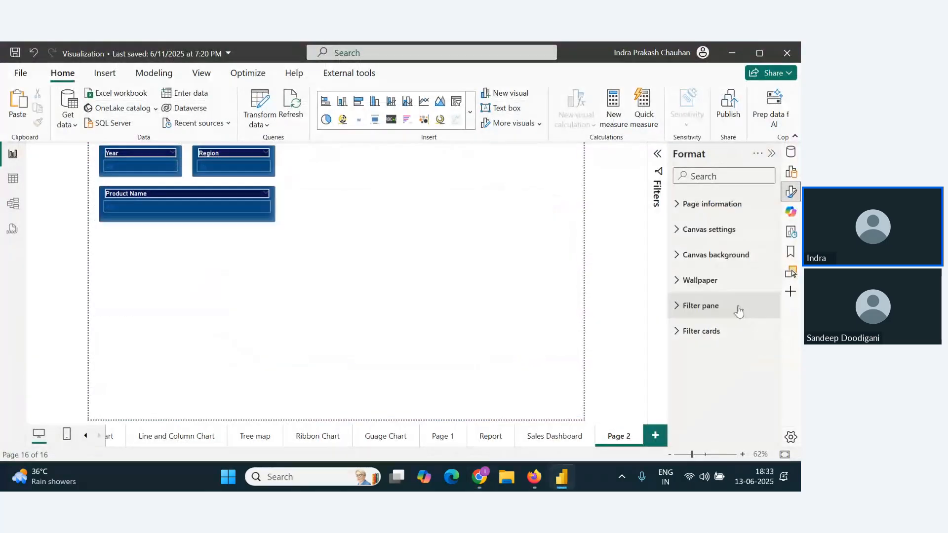
Step: Set the dark Background.jpg image as Page 2's canvas background with 0% transparency
{"action": "left_click", "coordinate": [706, 256]}
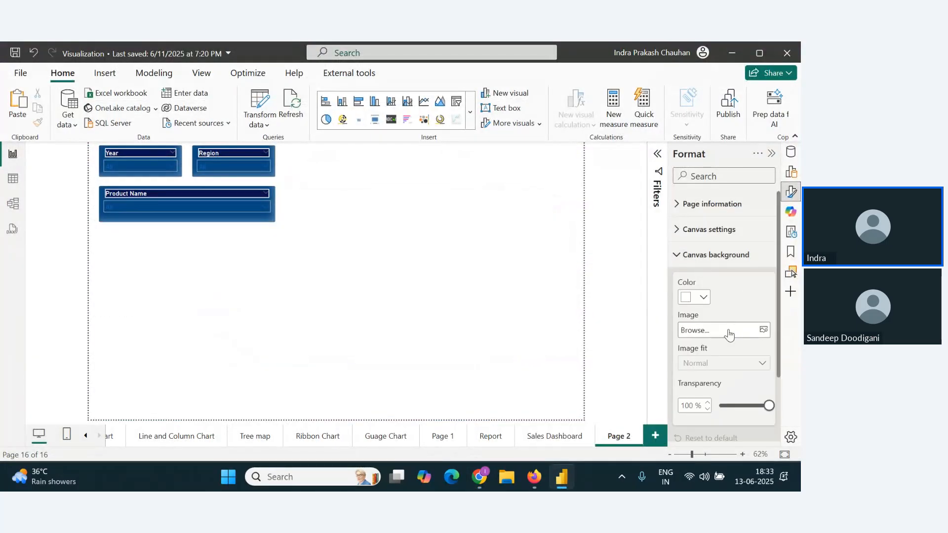
{"action": "left_click", "coordinate": [749, 330]}
{"action": "left_click", "coordinate": [428, 171]}
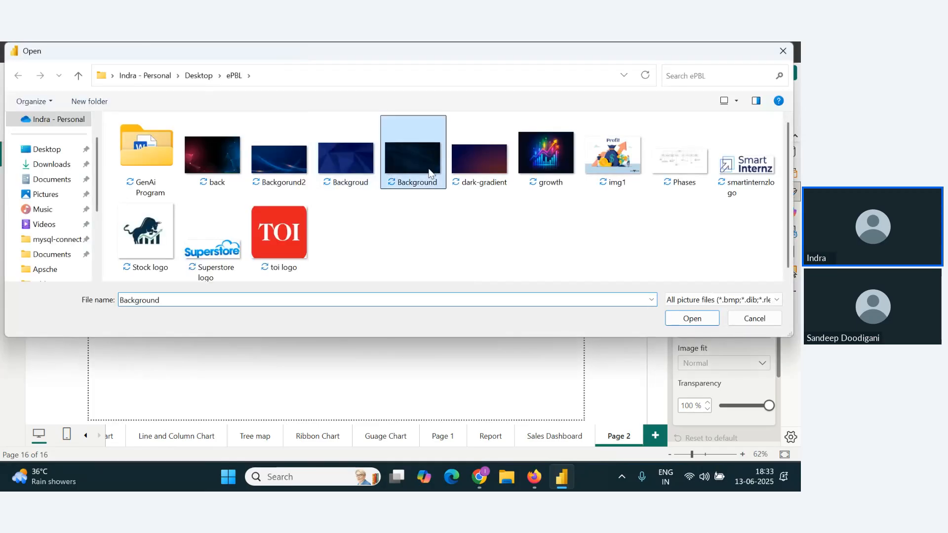
{"action": "left_click", "coordinate": [704, 319]}
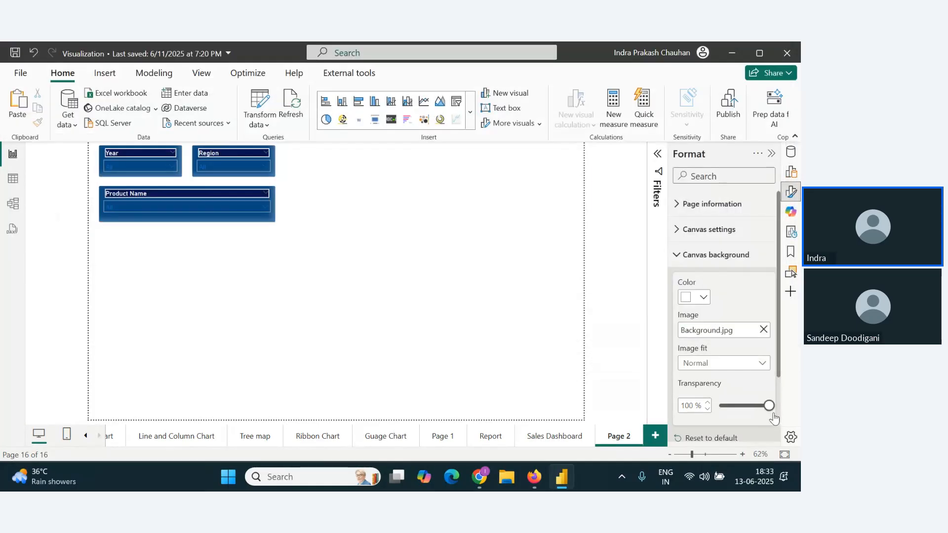
{"action": "left_click_drag", "start_coordinate": [768, 405], "coordinate": [717, 406]}
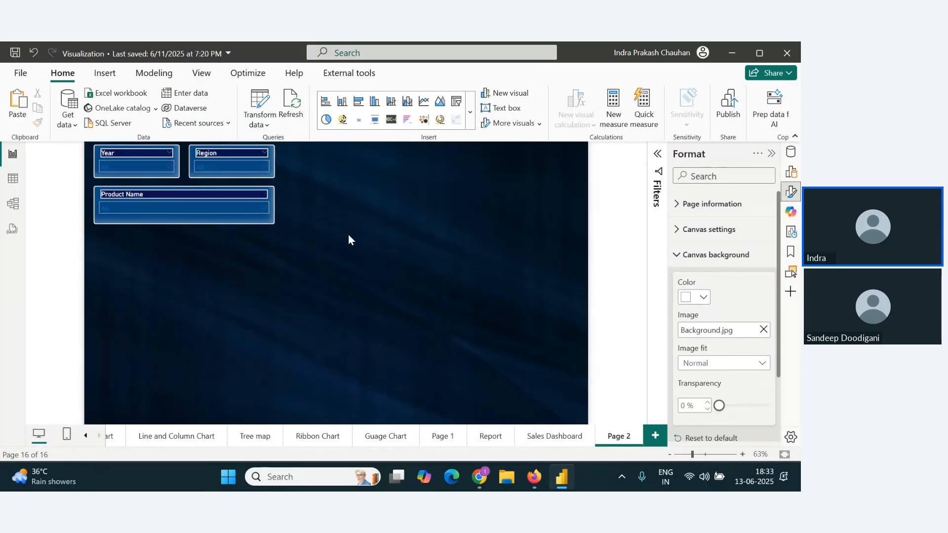
Step: Move the Year and Region slicers side by side into the page's upper-right corner, with the Product Name slicer directly beneath them
{"action": "left_click_drag", "start_coordinate": [170, 166], "coordinate": [500, 165]}
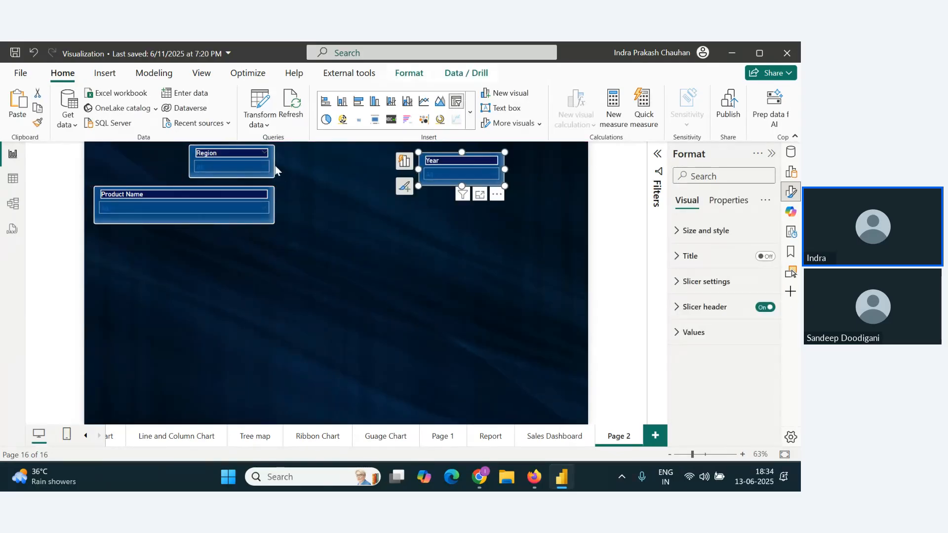
{"action": "left_click_drag", "start_coordinate": [269, 165], "coordinate": [590, 173]}
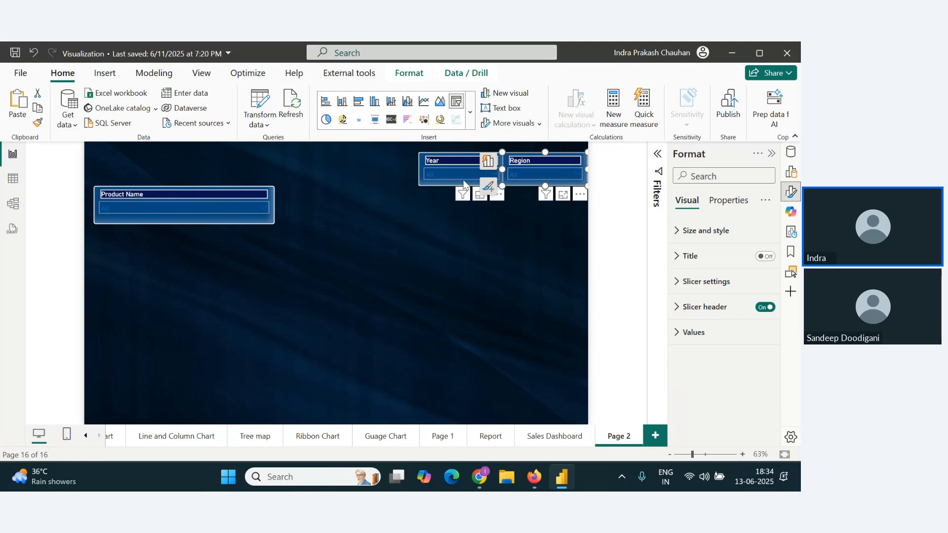
{"action": "left_click_drag", "start_coordinate": [464, 182], "coordinate": [453, 173]}
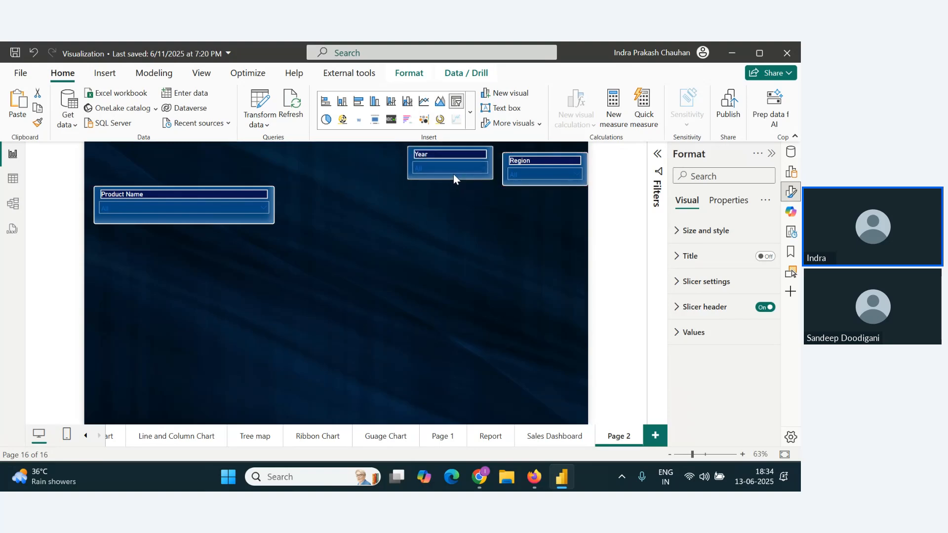
{"action": "left_click_drag", "start_coordinate": [563, 187], "coordinate": [563, 179]}
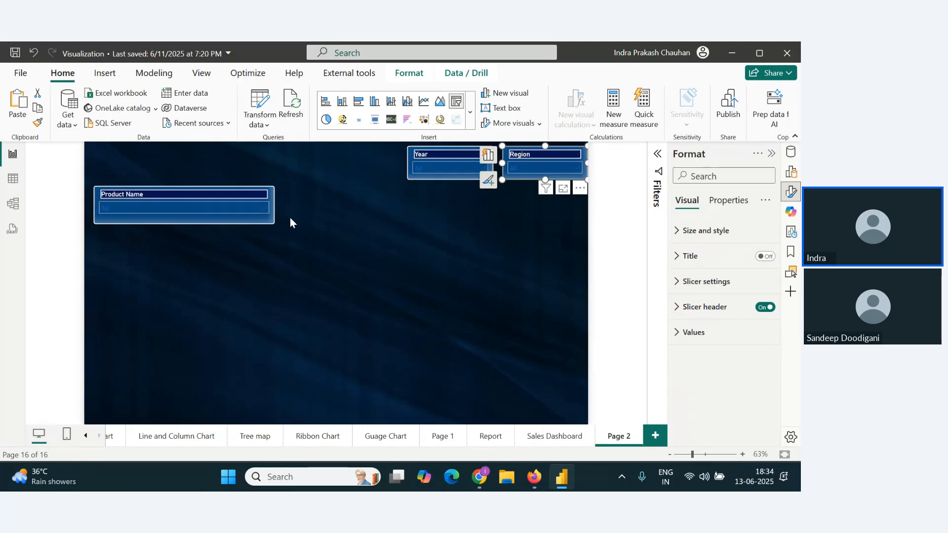
{"action": "left_click_drag", "start_coordinate": [265, 222], "coordinate": [577, 220]}
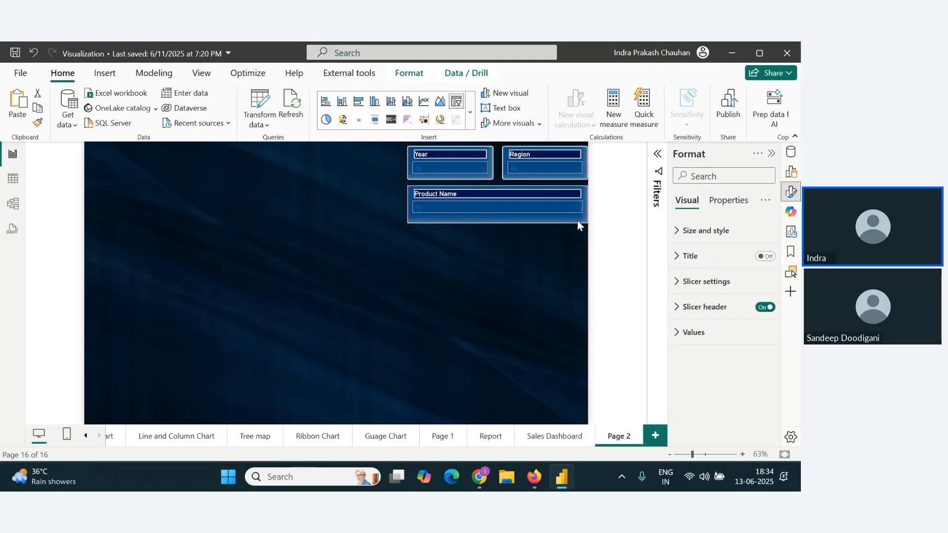
{"action": "left_click", "coordinate": [240, 280]}
Step: Copy the yellow title text box from the Sales Dashboard page onto Page 2
{"action": "left_click", "coordinate": [554, 435]}
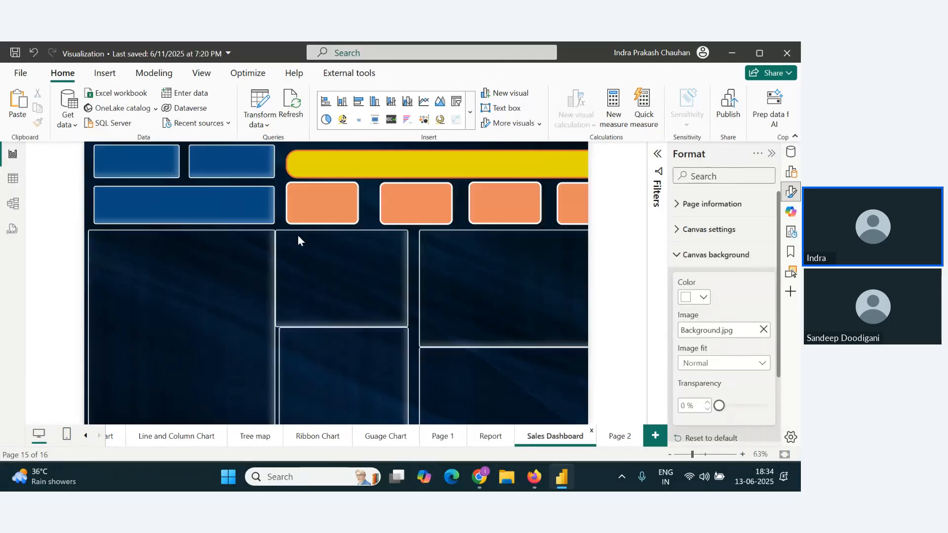
{"action": "left_click", "coordinate": [384, 154]}
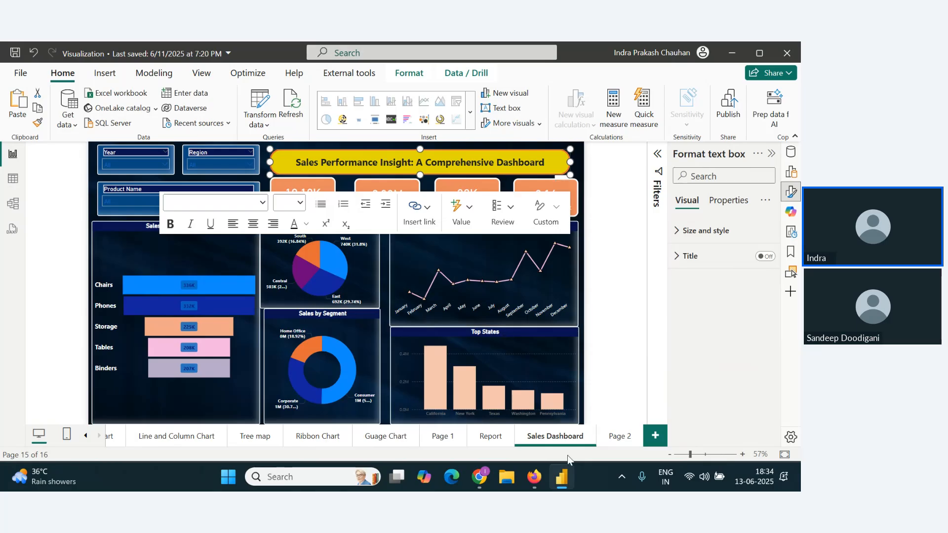
{"action": "left_click", "coordinate": [620, 437]}
{"action": "key", "text": "ctrl+v"}
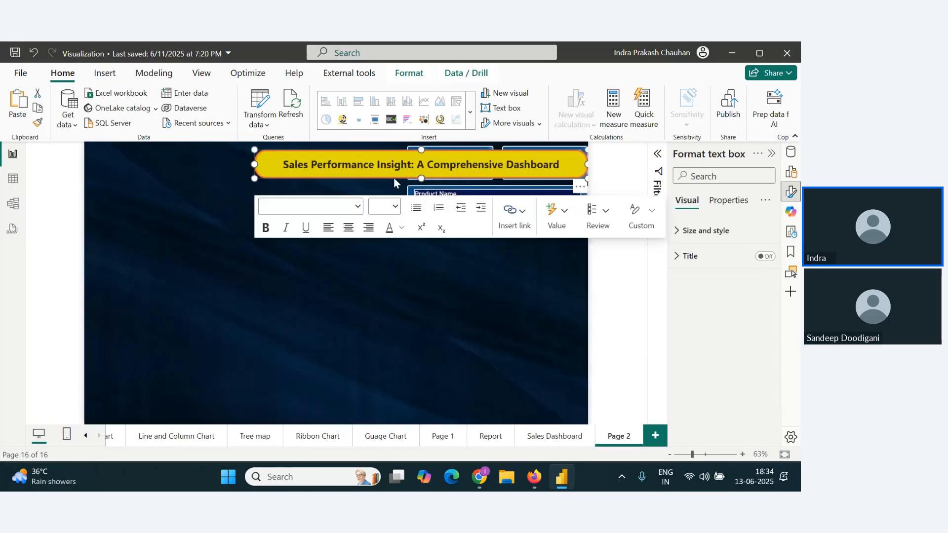
Step: Move the title text box to the page's upper-left corner and narrow it to end just before the Year slicer
{"action": "left_click_drag", "start_coordinate": [574, 169], "coordinate": [472, 174]}
{"action": "left_click", "coordinate": [338, 297]}
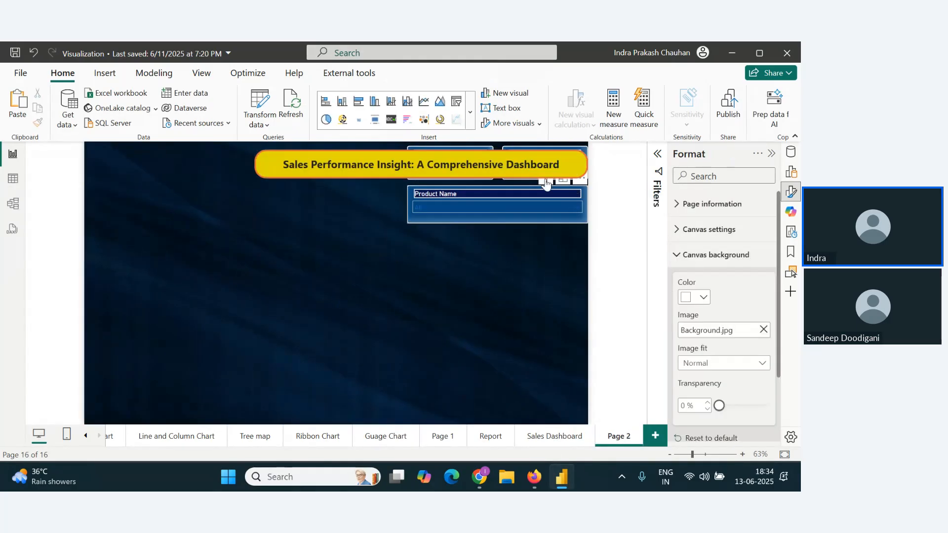
{"action": "left_click_drag", "start_coordinate": [567, 168], "coordinate": [267, 164]}
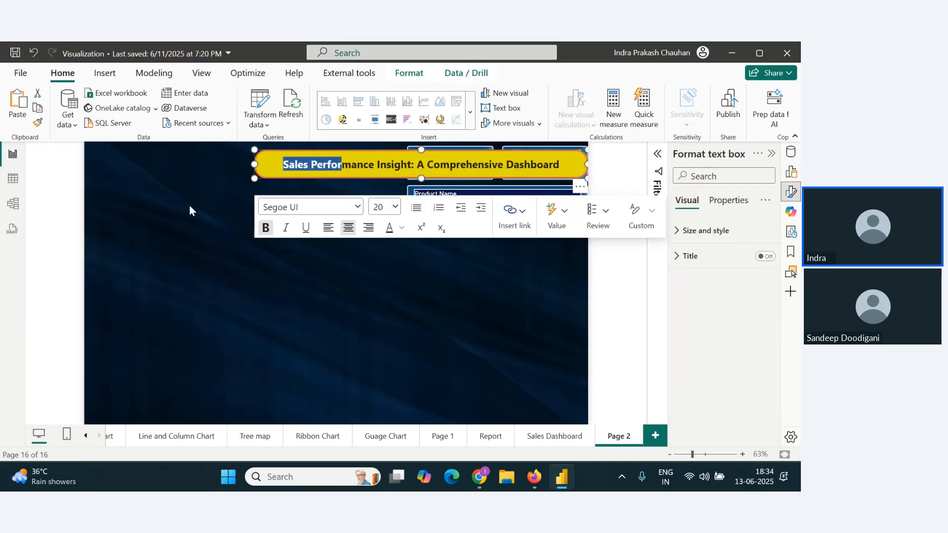
{"action": "left_click", "coordinate": [189, 208]}
{"action": "left_click", "coordinate": [565, 170]}
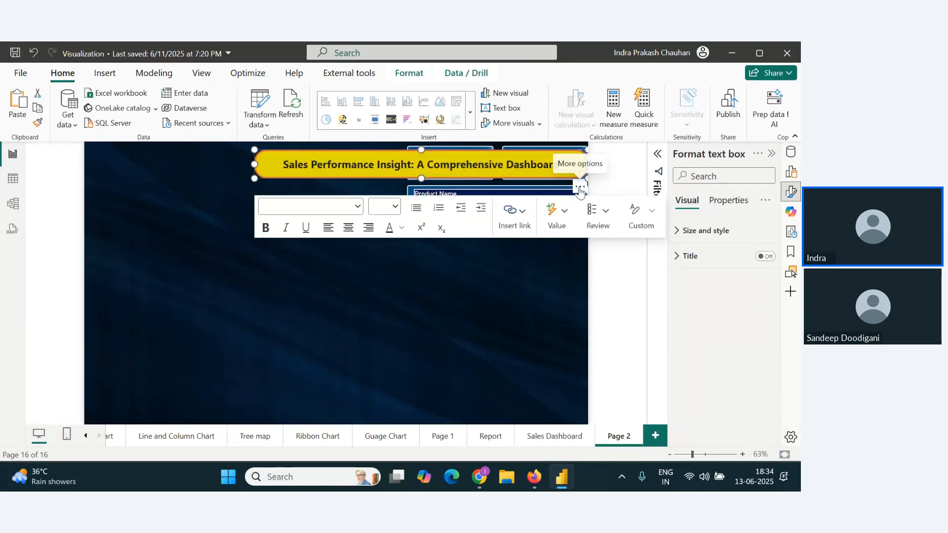
{"action": "left_click_drag", "start_coordinate": [570, 177], "coordinate": [323, 183]}
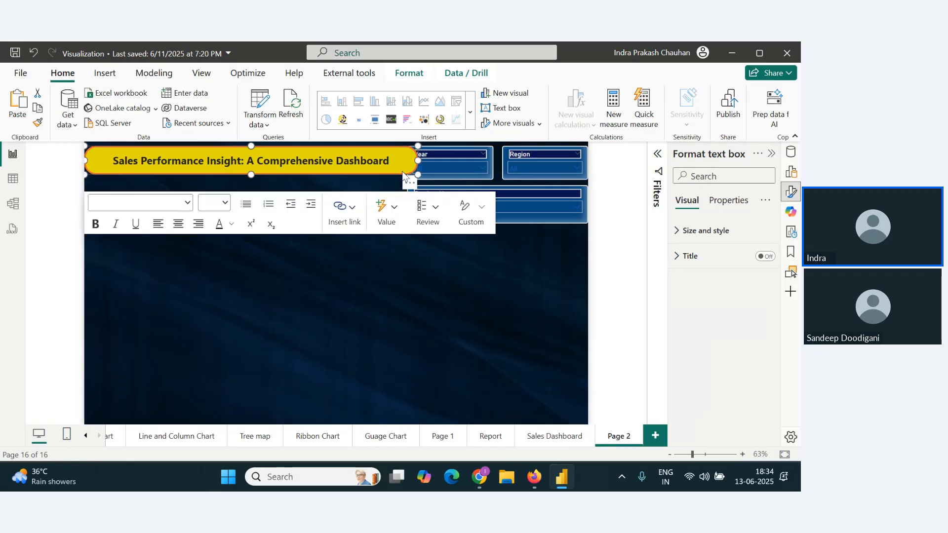
{"action": "left_click_drag", "start_coordinate": [419, 160], "coordinate": [401, 161]}
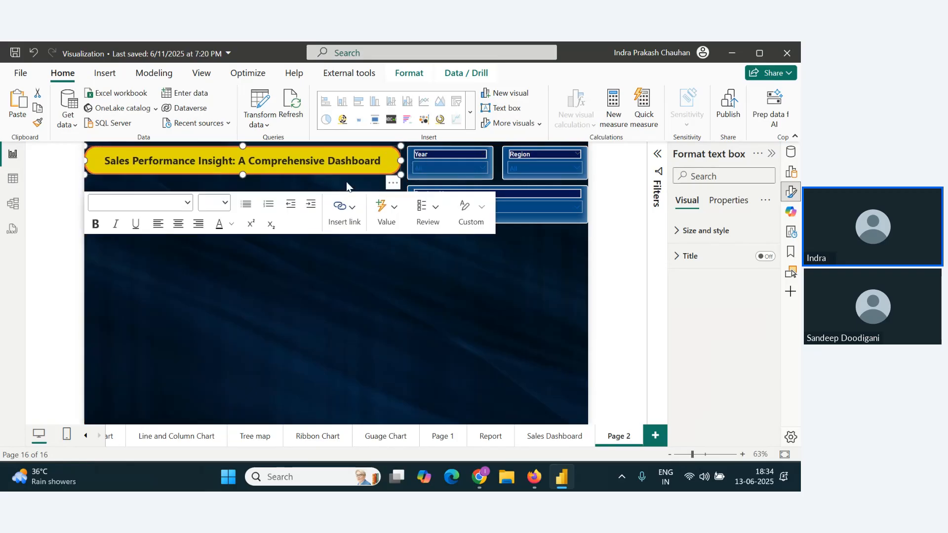
Step: Replace the title text with "Superstore Shipping Analytics: Unveiling Delivery Insights"
{"action": "double_click", "coordinate": [182, 161]}
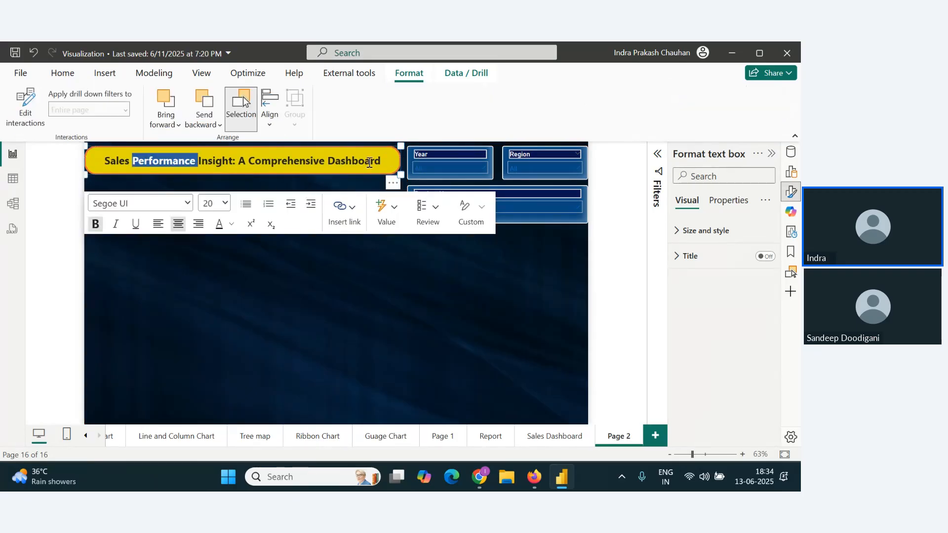
{"action": "triple_click", "coordinate": [369, 162]}
{"action": "type", "text": "Su[er"}
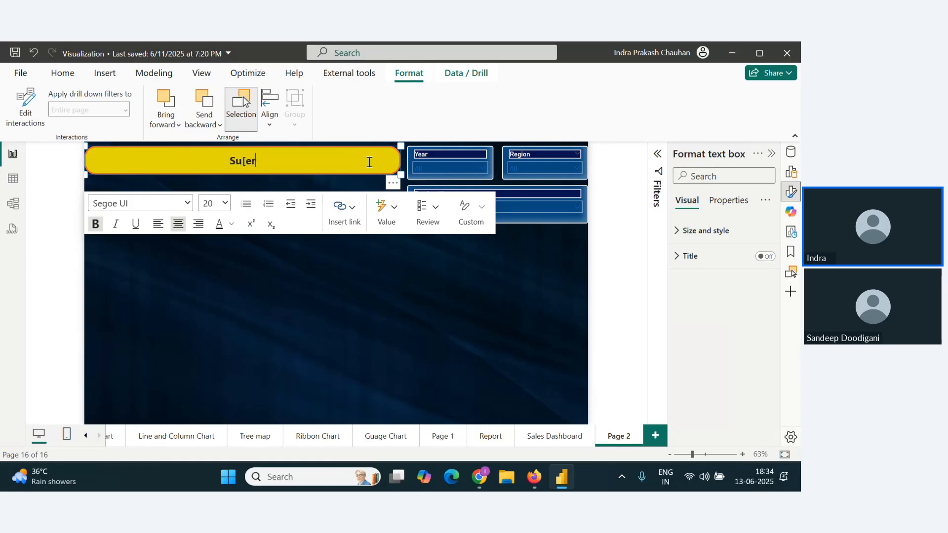
{"action": "key", "text": "BackSpace"}
{"action": "key", "text": "BackSpace"}
{"action": "key", "text": "BackSpace"}
{"action": "type", "text": "perstore Shipping A"}
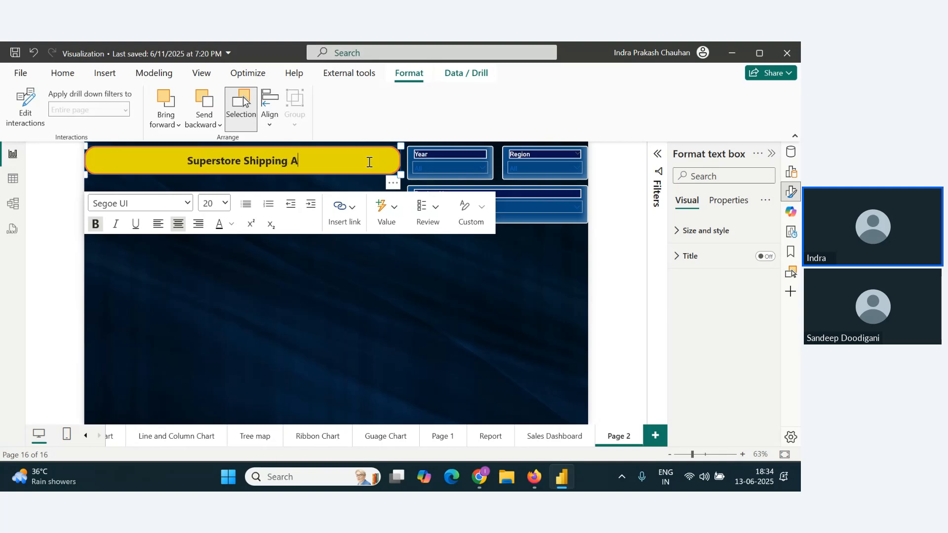
{"action": "type", "text": "nalytics"}
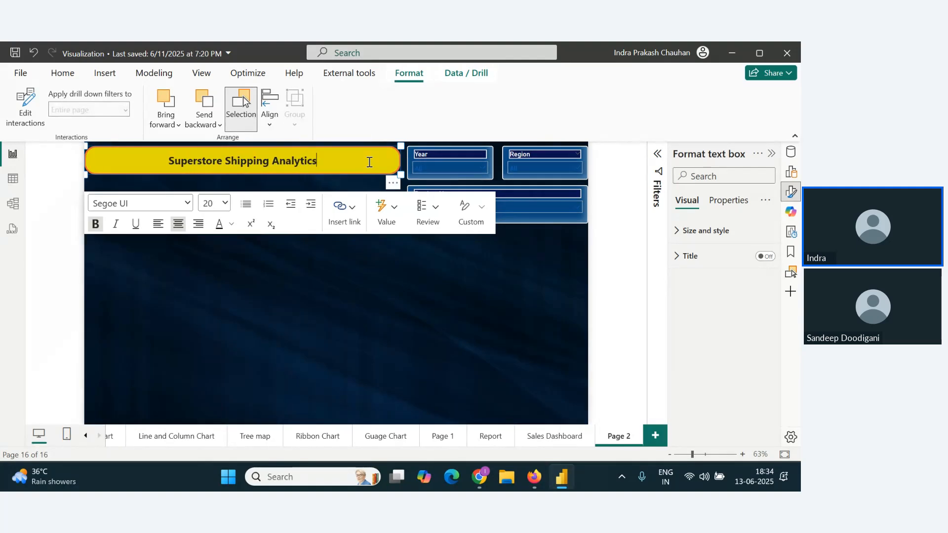
{"action": "type", "text": ": Un"}
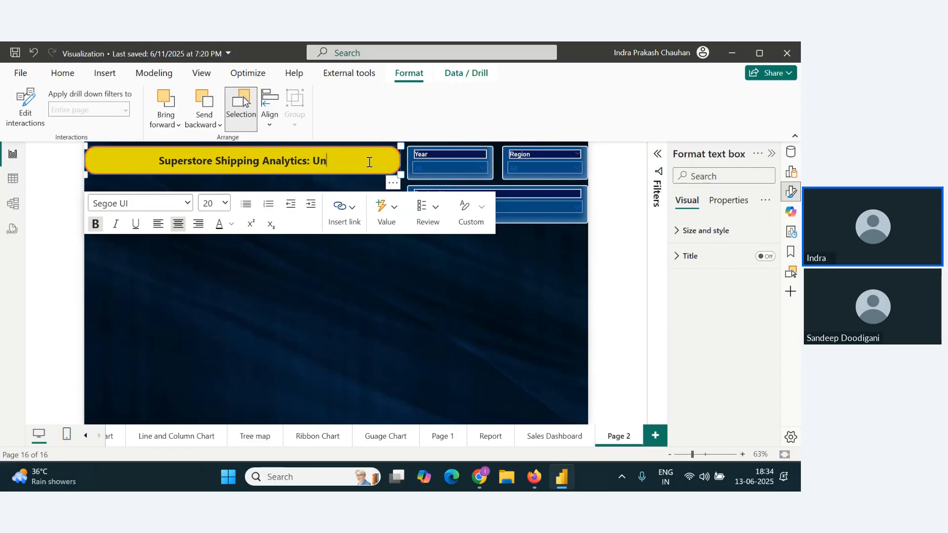
{"action": "type", "text": "vieling"}
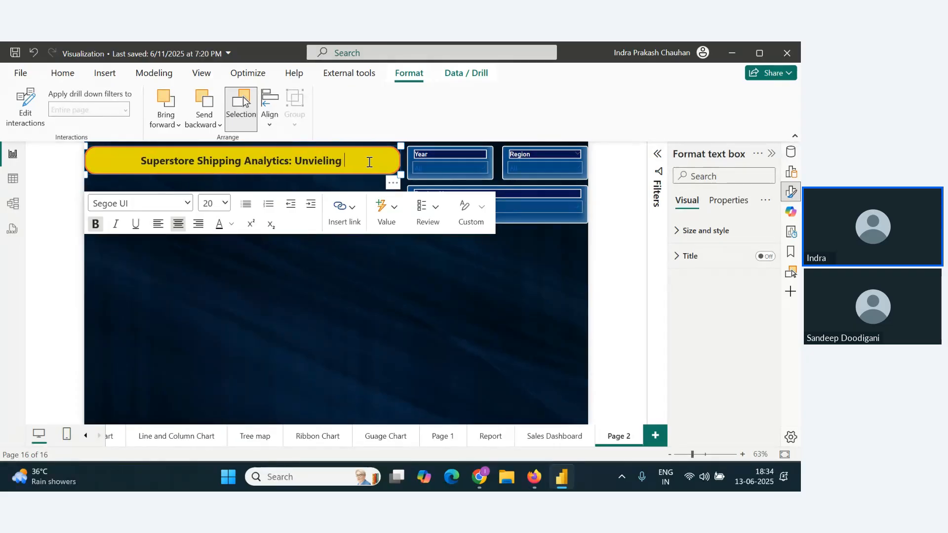
{"action": "key", "text": "BackSpace"}
{"action": "key", "text": "BackSpace"}
{"action": "key", "text": "BackSpace"}
{"action": "key", "text": "BackSpace"}
{"action": "key", "text": "BackSpace"}
{"action": "key", "text": "BackSpace"}
{"action": "key", "text": "BackSpace"}
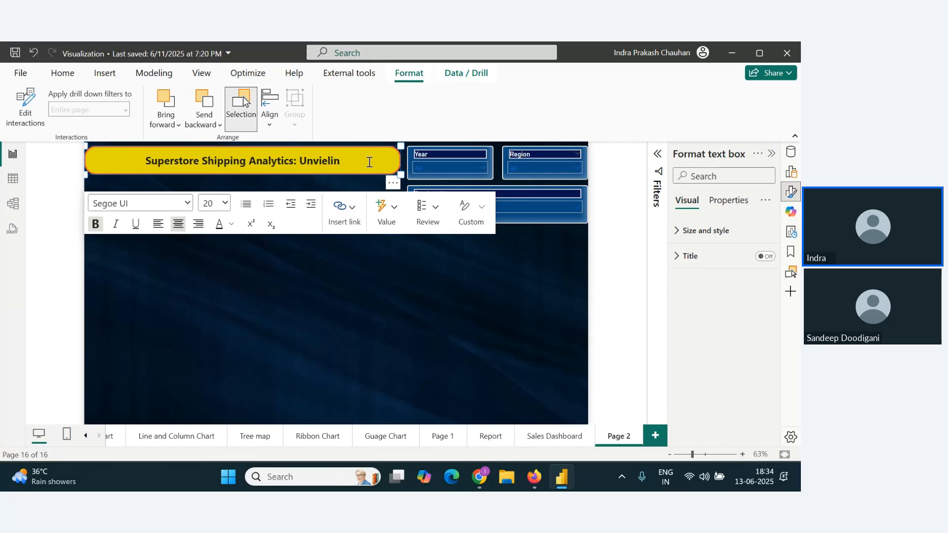
{"action": "type", "text": "ei"}
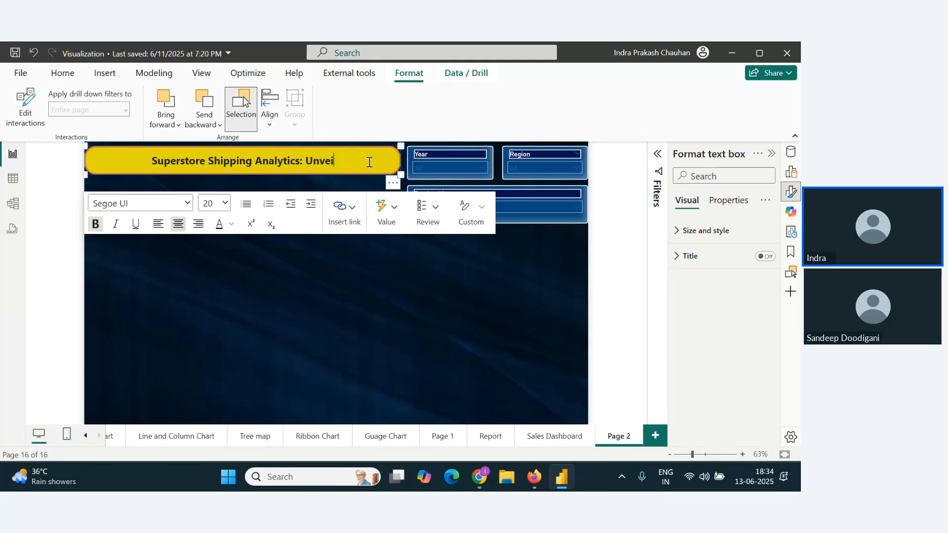
{"action": "type", "text": "ling Deli"}
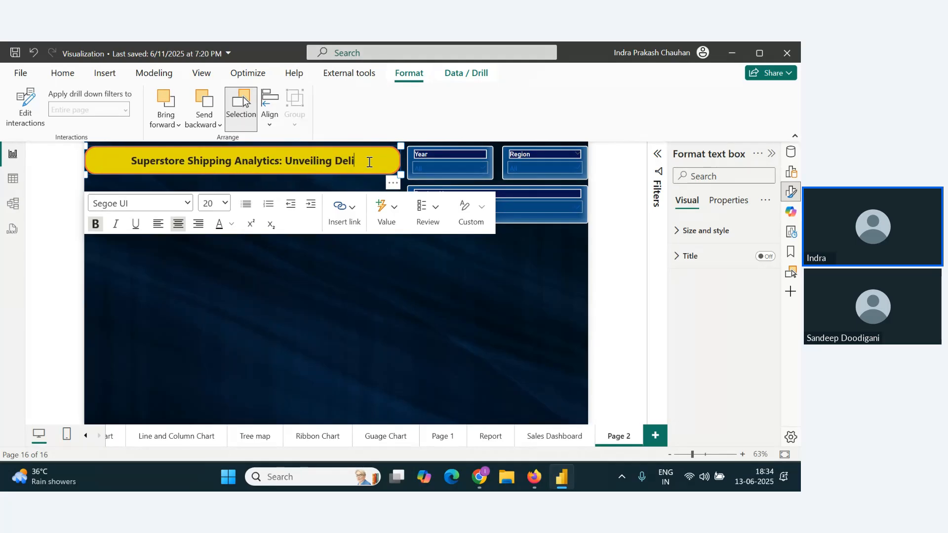
{"action": "type", "text": "ver"}
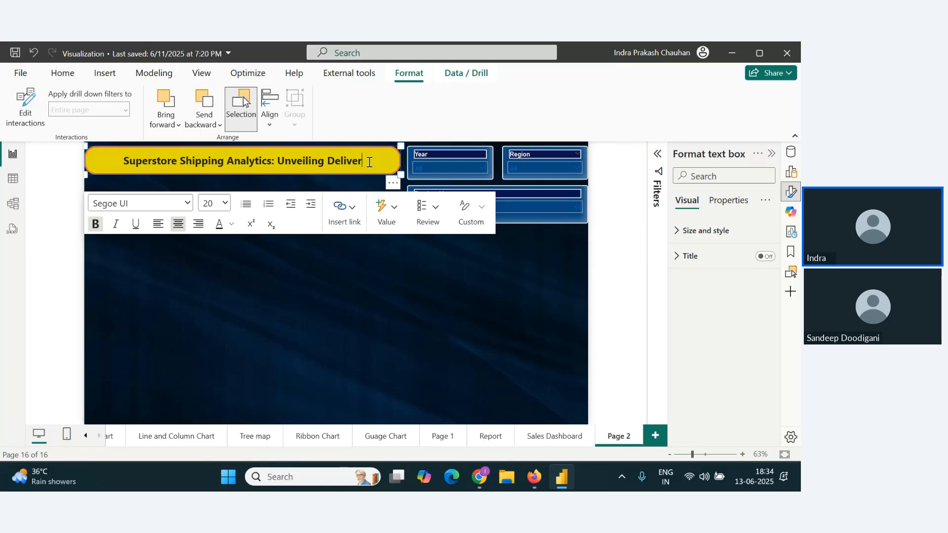
{"action": "type", "text": "y Insights"}
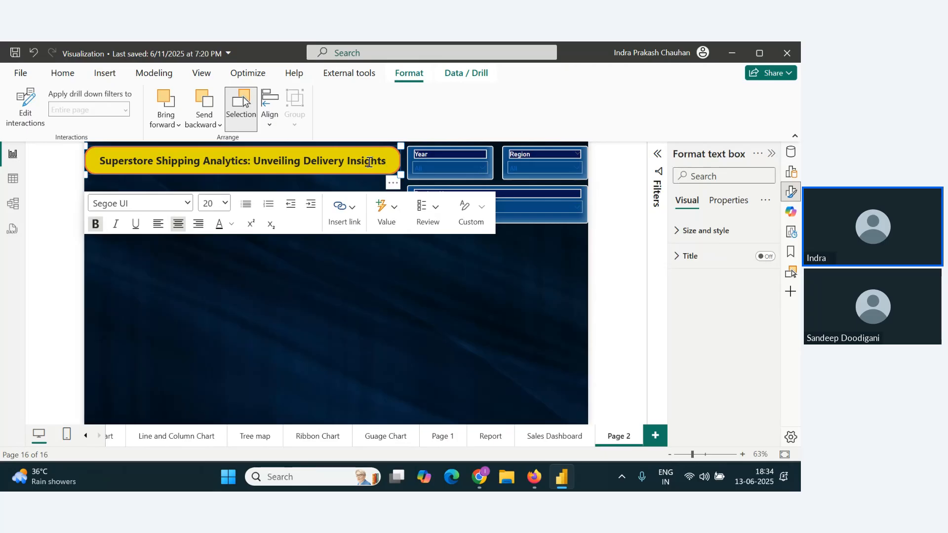
Step: Check the Zoho Webinar chat for new attendee messages and return to the Power BI report
{"action": "left_click", "coordinate": [434, 289]}
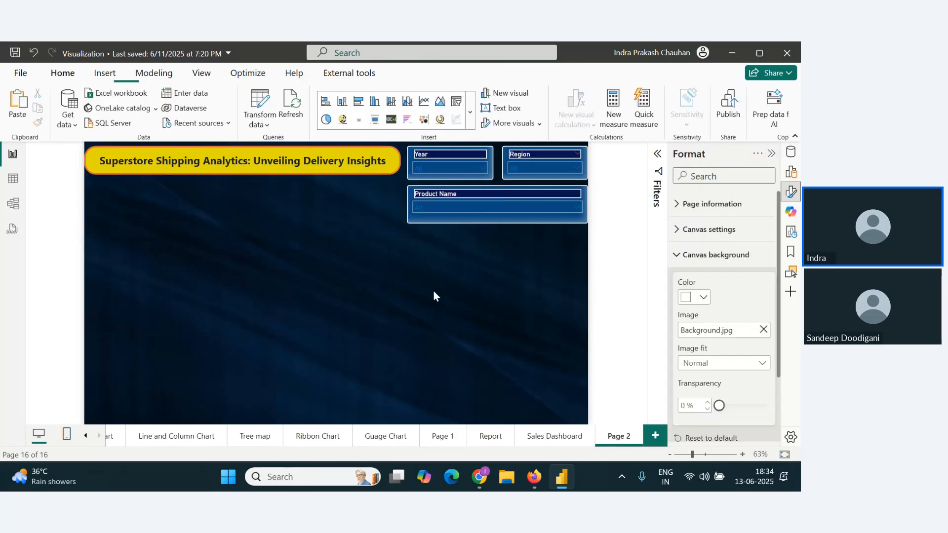
{"action": "key", "text": "alt+Tab"}
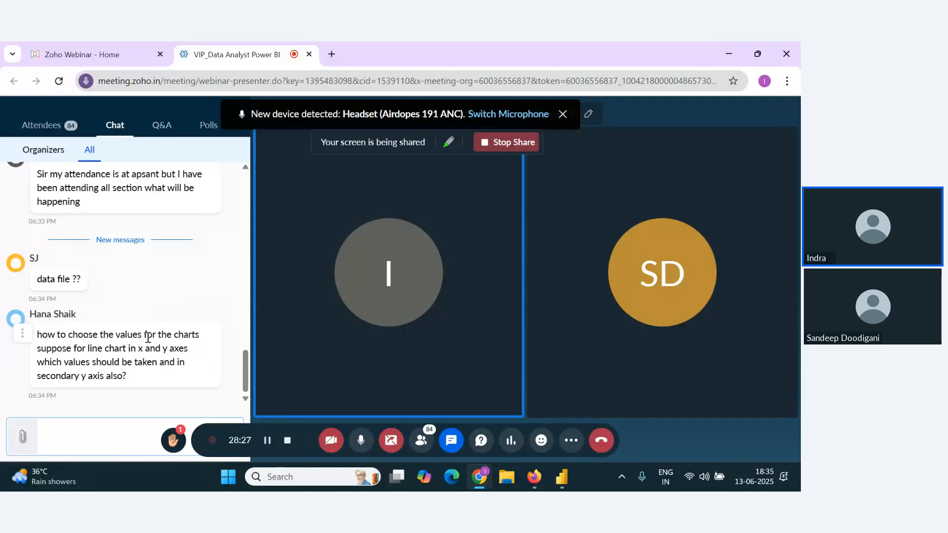
{"action": "scroll", "coordinate": [149, 338], "scroll_direction": "up", "scroll_amount": 1}
{"action": "scroll", "coordinate": [148, 337], "scroll_direction": "down", "scroll_amount": 1}
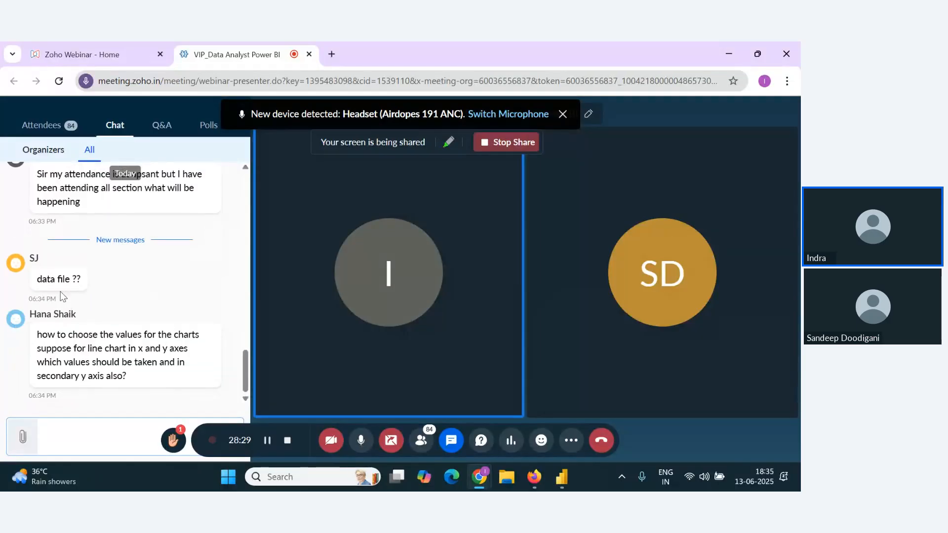
{"action": "key", "text": "alt+Tab"}
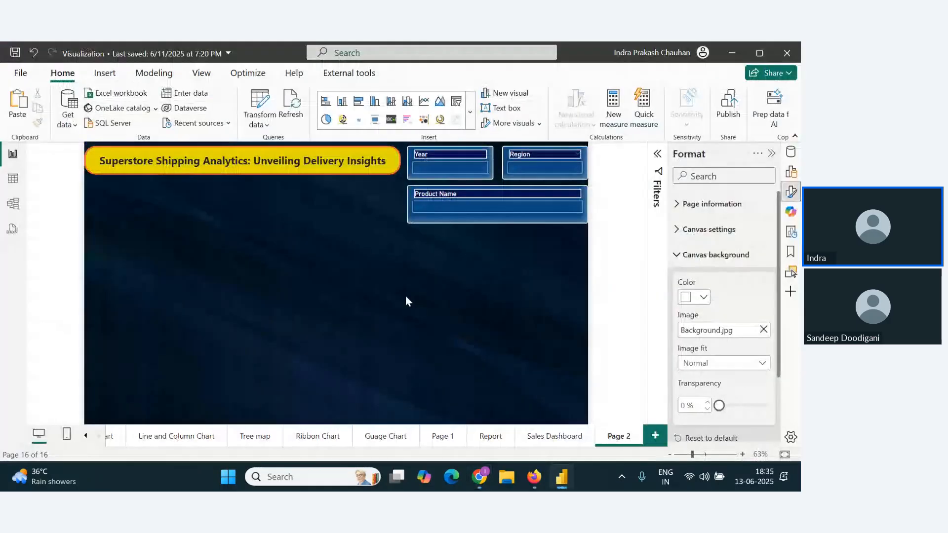
Step: Narrow the Product Name slicer slightly so its outer edge sits just inside the page boundary
{"action": "left_click", "coordinate": [586, 216]}
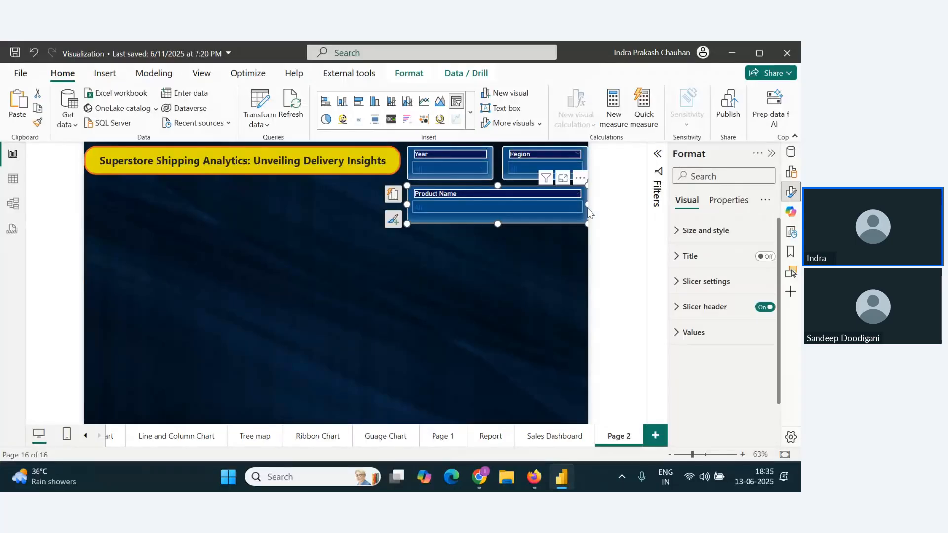
{"action": "left_click_drag", "start_coordinate": [587, 205], "coordinate": [583, 207]}
{"action": "left_click", "coordinate": [582, 206]}
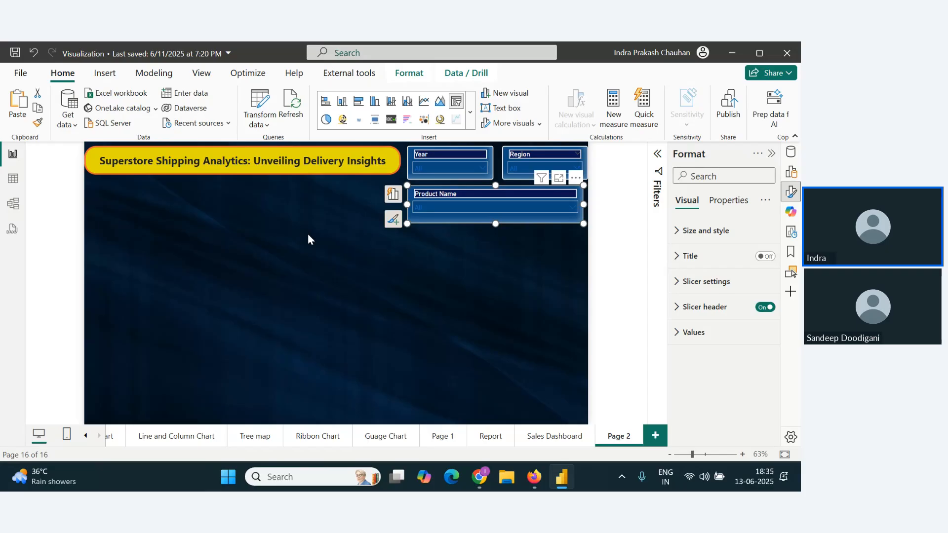
Step: Copy the Total Sales card from the Sales Dashboard page to Page 2, beneath the start of the title
{"action": "left_click", "coordinate": [535, 440]}
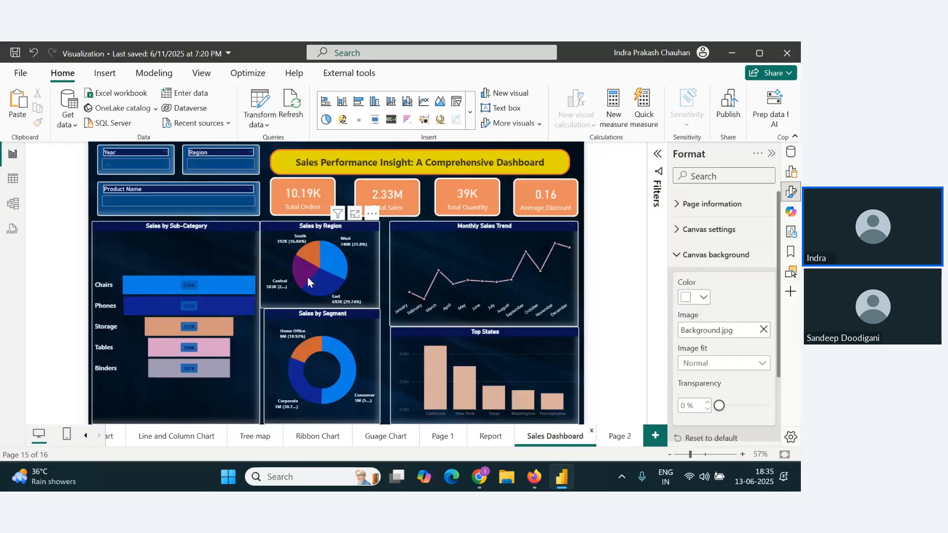
{"action": "left_click", "coordinate": [409, 201]}
{"action": "key", "text": "ctrl+c"}
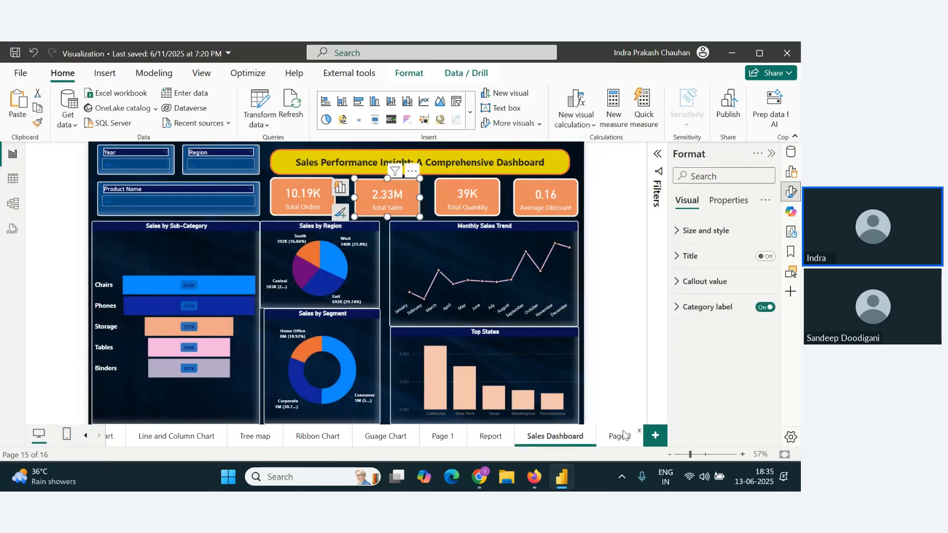
{"action": "left_click", "coordinate": [619, 436]}
{"action": "key", "text": "ctrl+v"}
{"action": "left_click_drag", "start_coordinate": [417, 215], "coordinate": [150, 215]}
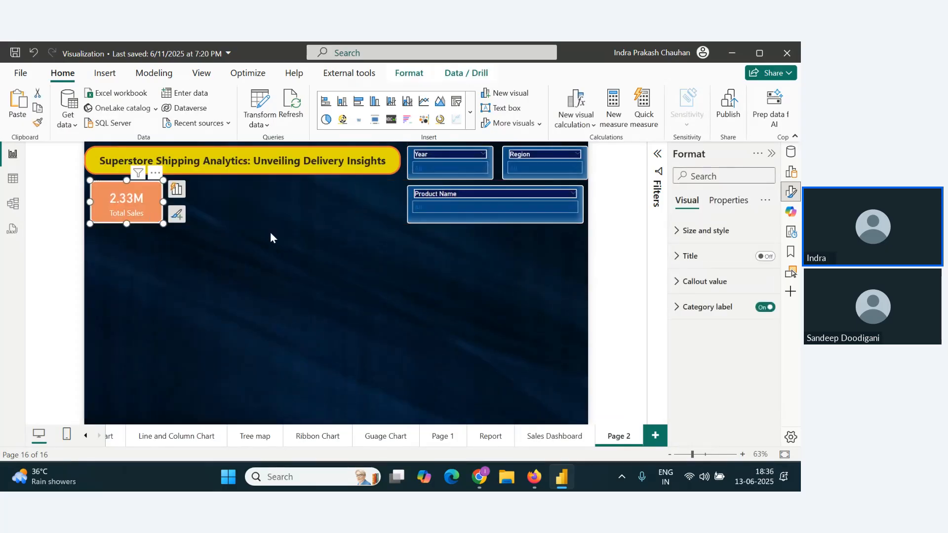
Step: Copy the Total Quantity card from the Sales Dashboard page to Page 2, beside the Total Sales card
{"action": "left_click", "coordinate": [572, 437]}
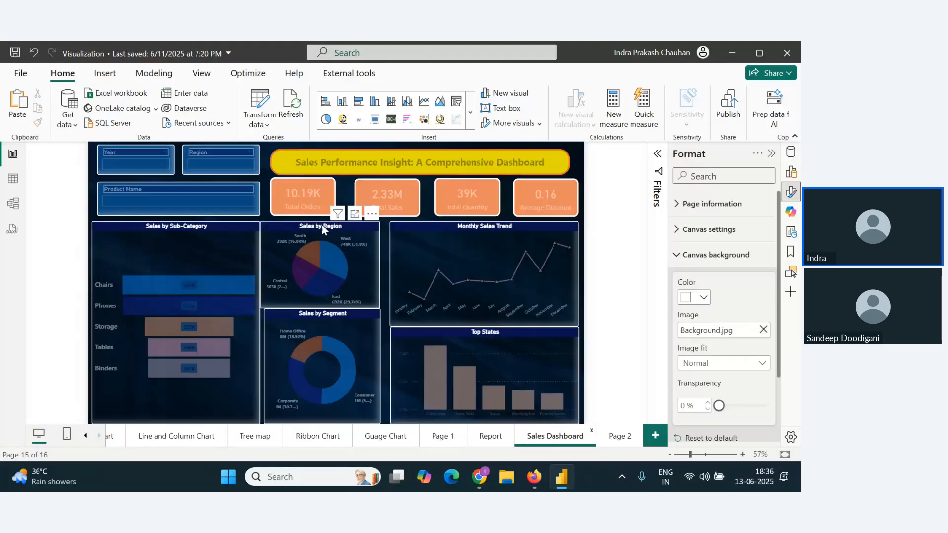
{"action": "left_click", "coordinate": [474, 199]}
{"action": "left_click", "coordinate": [618, 437]}
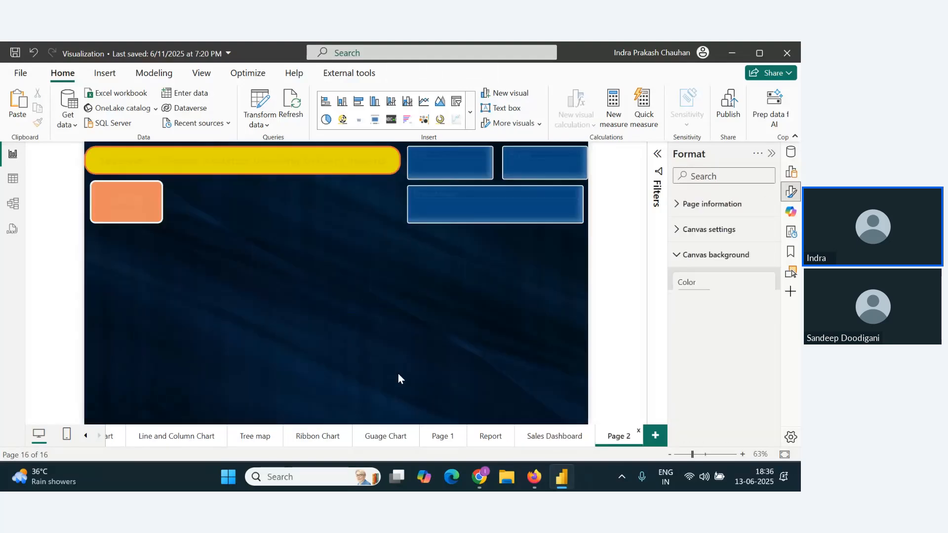
{"action": "key", "text": "ctrl+v"}
{"action": "left_click_drag", "start_coordinate": [518, 203], "coordinate": [247, 203]}
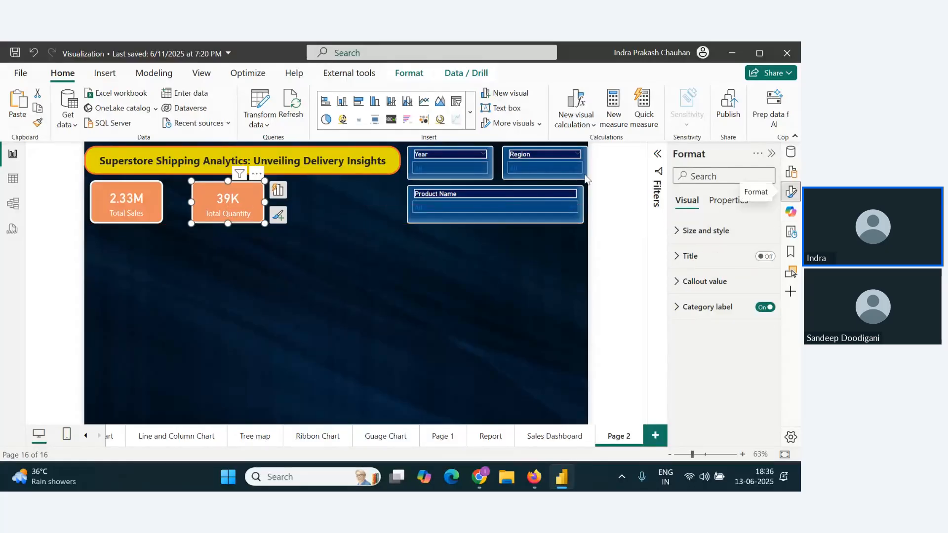
Step: Add a calculated column named Days to Ship to the Orders table and start its formula with DATEDIFF
{"action": "left_click", "coordinate": [13, 178]}
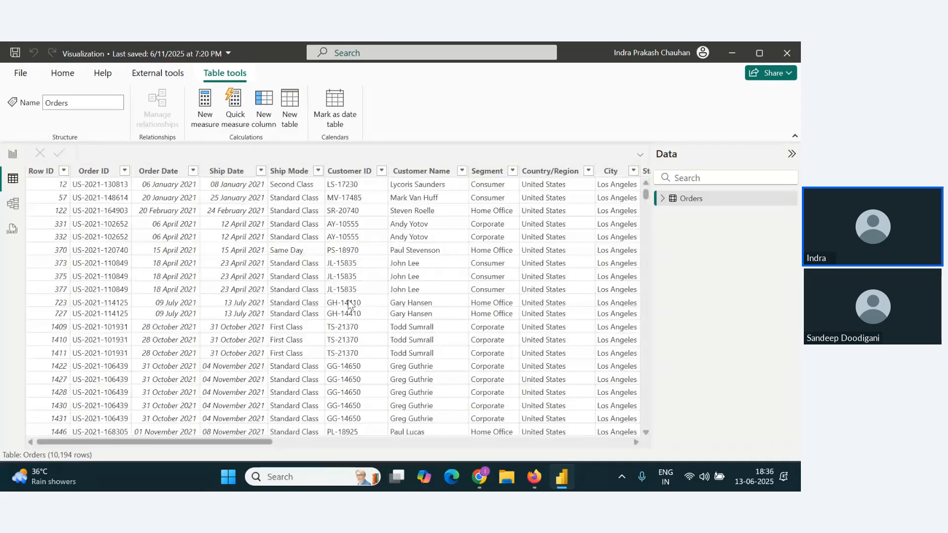
{"action": "left_click_drag", "start_coordinate": [239, 443], "coordinate": [596, 443]}
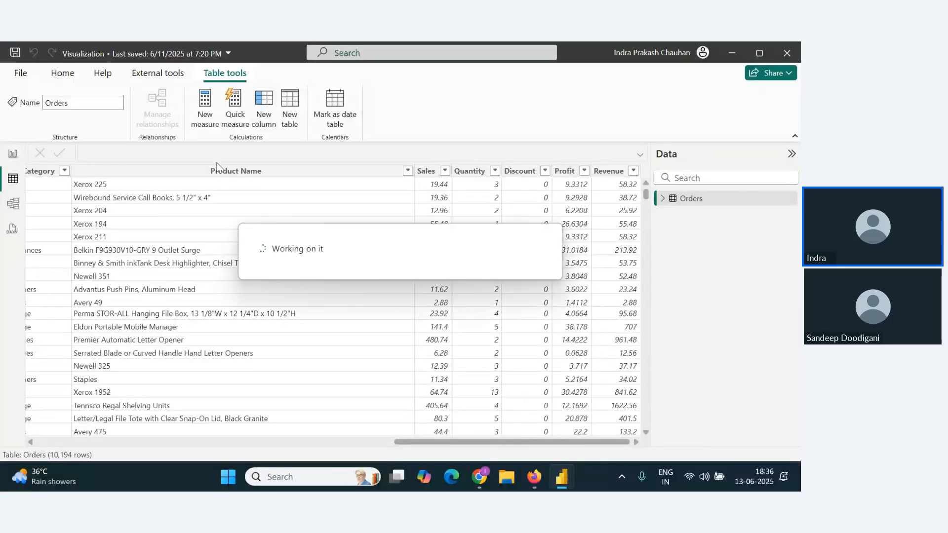
{"action": "type", "text": "Days"}
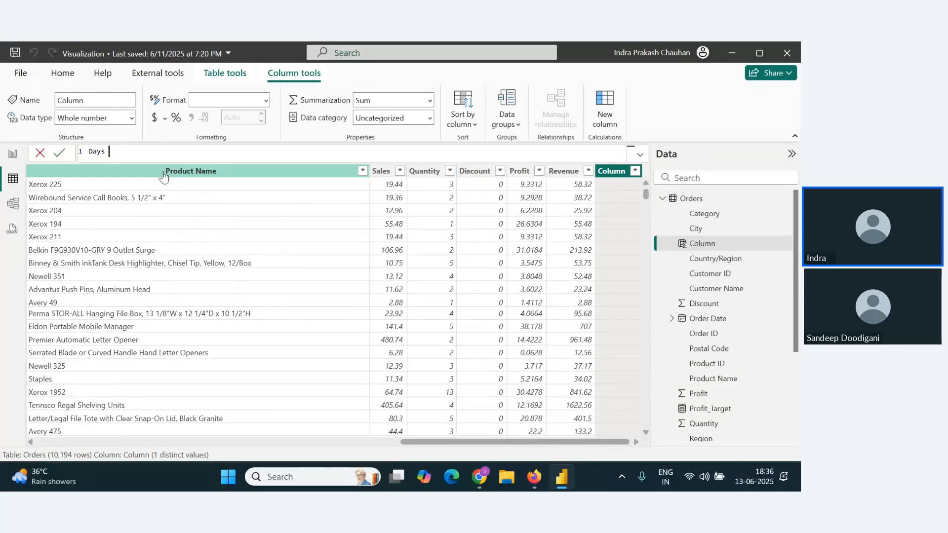
{"action": "type", "text": " to Ship= da"}
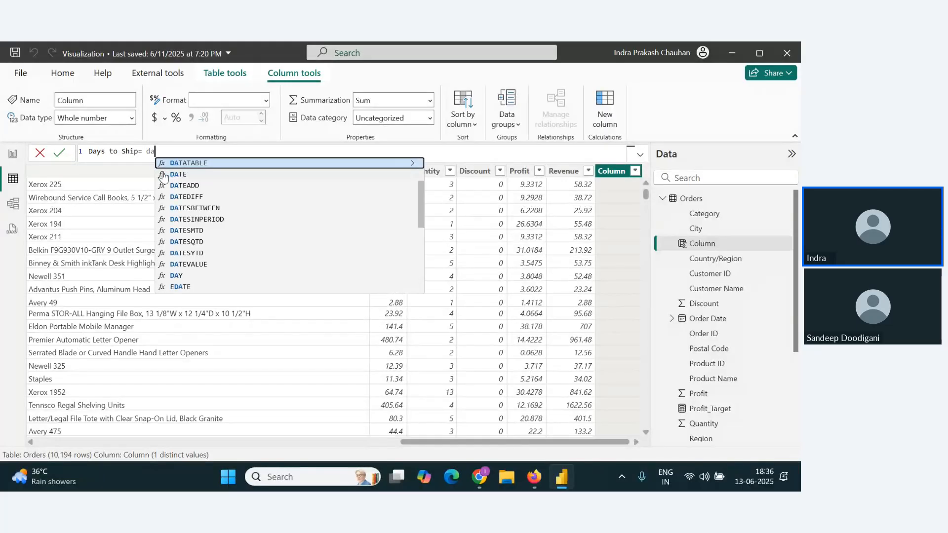
{"action": "key", "text": "Down"}
{"action": "key", "text": "Down"}
{"action": "key", "text": "Down"}
{"action": "key", "text": "Tab"}
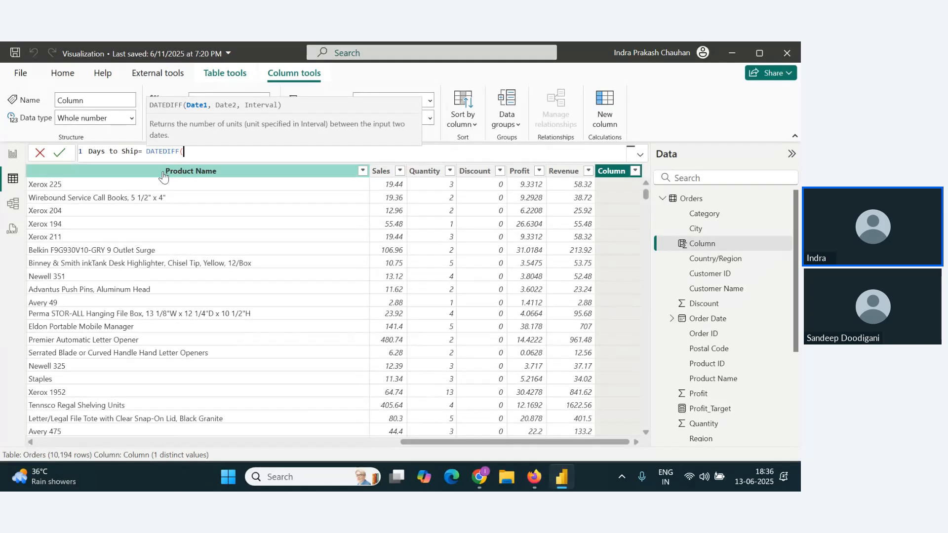
Step: Supply Orders[Order Date] and Orders[Ship Date] as the two dates of the DATEDIFF formula
{"action": "type", "text": "Order"}
{"action": "key", "text": "Down"}
{"action": "key", "text": "Down"}
{"action": "key", "text": "Down"}
{"action": "key", "text": "Down"}
{"action": "key", "text": "Down"}
{"action": "key", "text": "Down"}
{"action": "key", "text": "Down"}
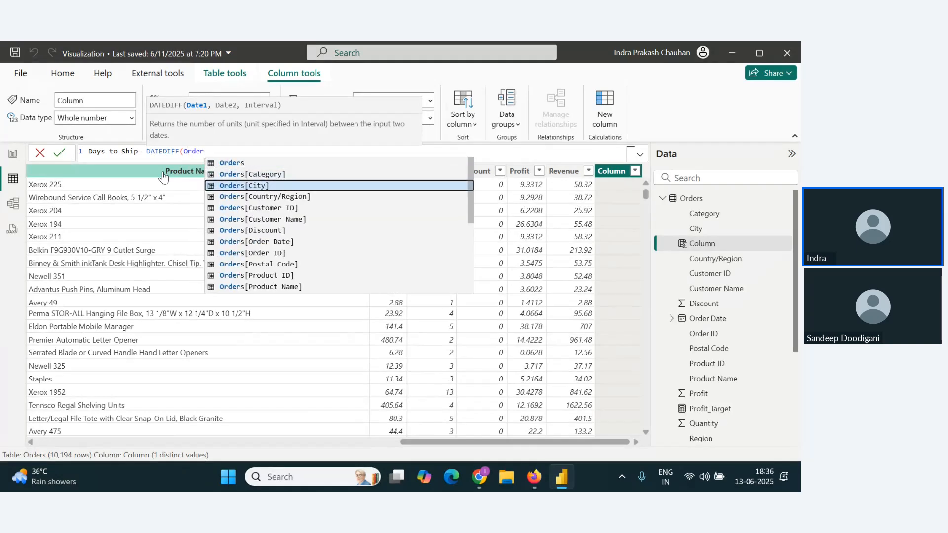
{"action": "key", "text": "Tab"}
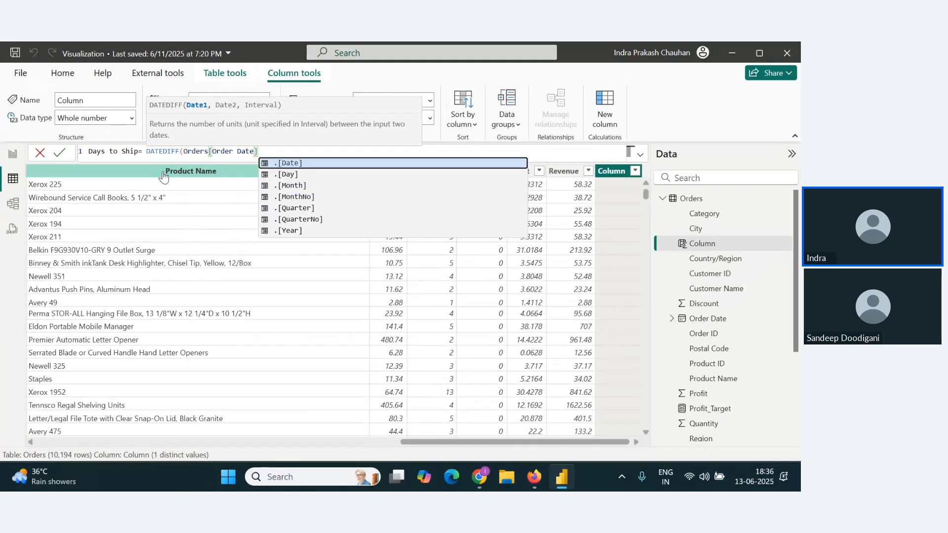
{"action": "type", "text": ",shi"}
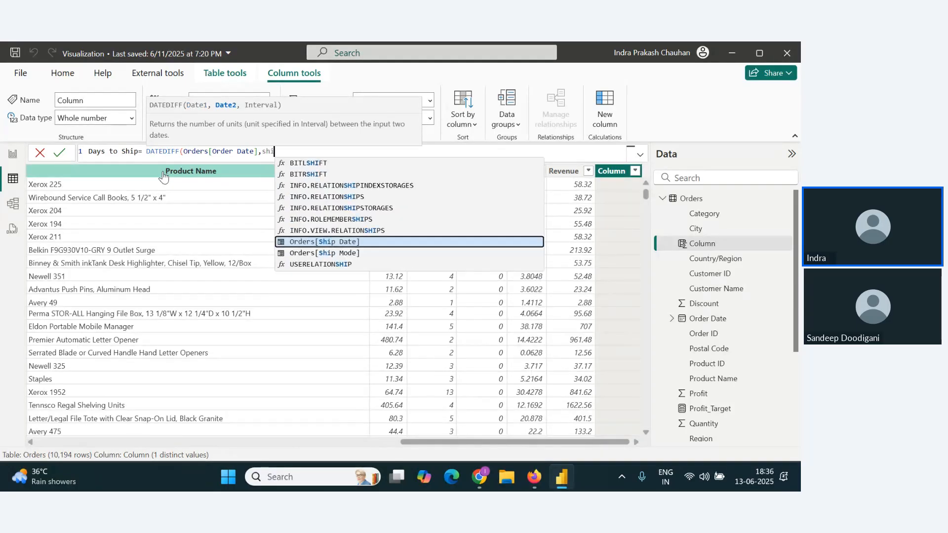
{"action": "type", "text": "p"}
{"action": "key", "text": "Tab"}
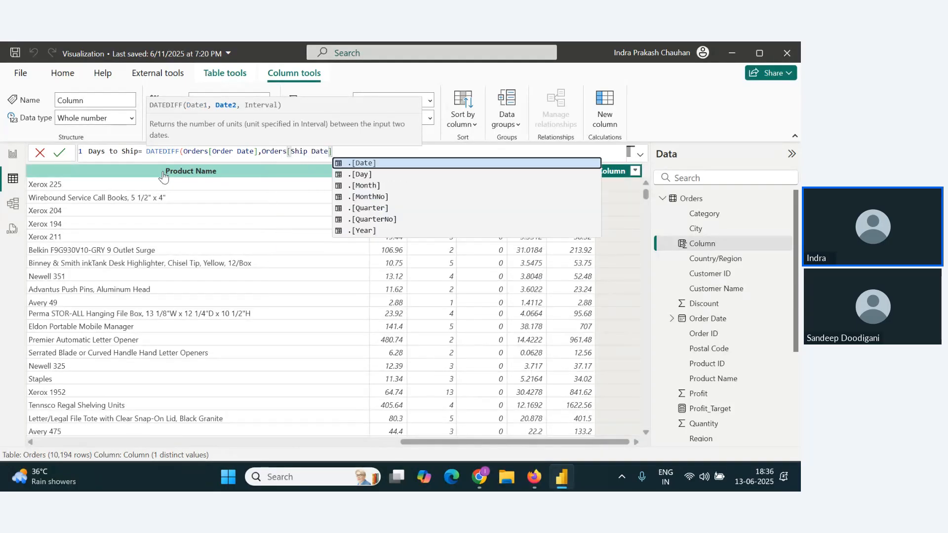
Step: Set the DATEDIFF interval to DAY, close the formula and commit the Days to Ship column
{"action": "type", "text": ",DA"}
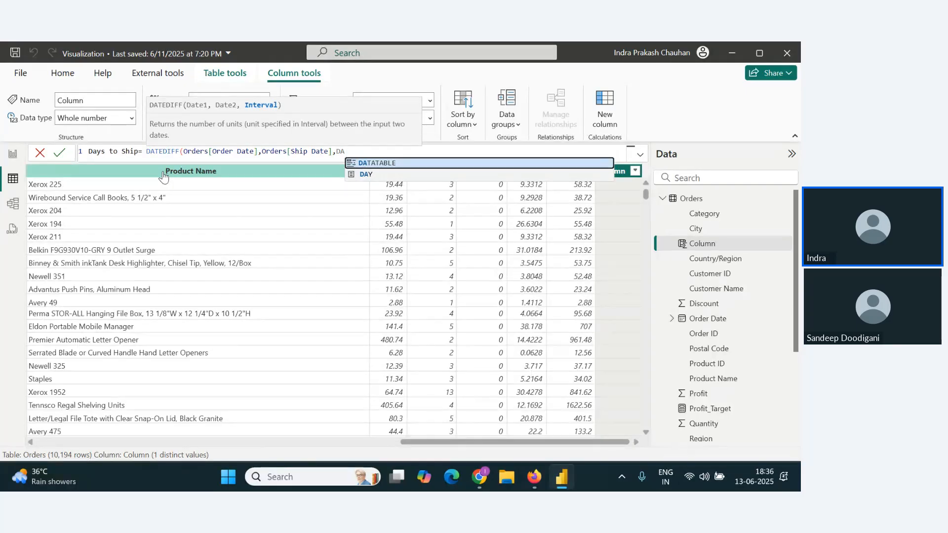
{"action": "key", "text": "Down"}
{"action": "key", "text": "Tab"}
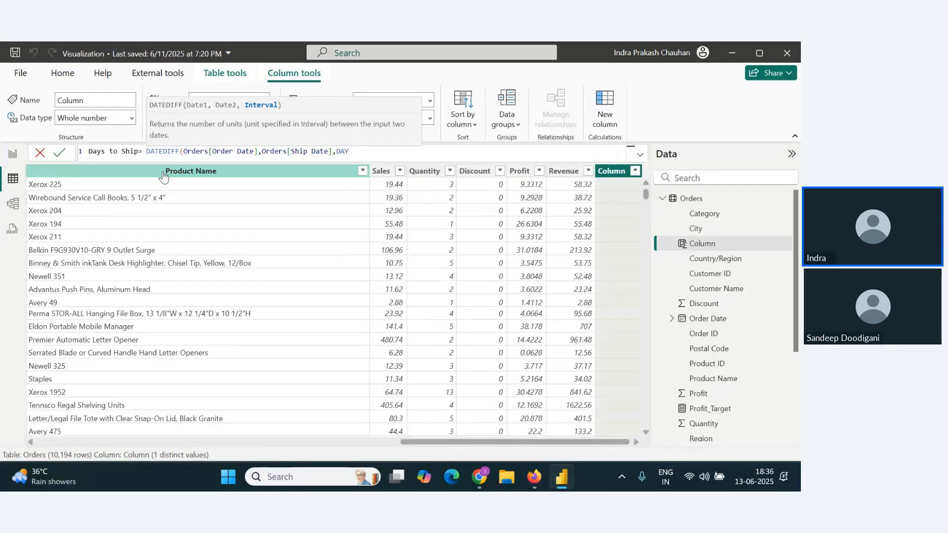
{"action": "type", "text": ")"}
{"action": "left_click", "coordinate": [59, 152]}
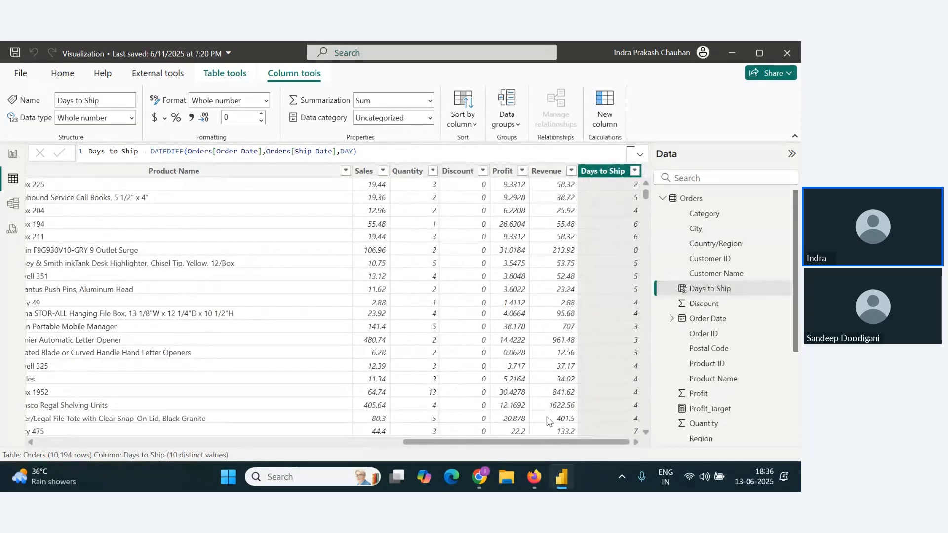
Step: Check the Zoho Webinar chat again and return to Page 2 of the Power BI report
{"action": "key", "text": "alt+Tab"}
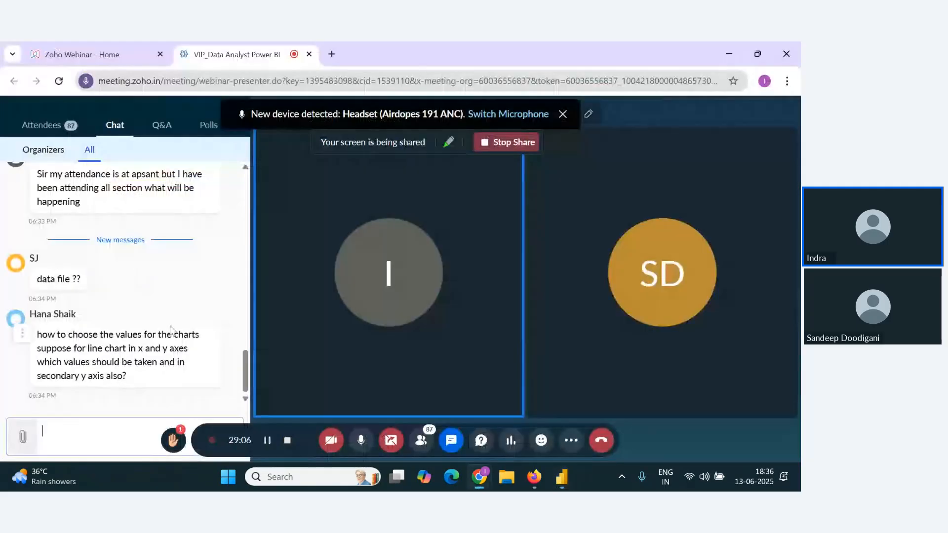
{"action": "key", "text": "alt+Tab"}
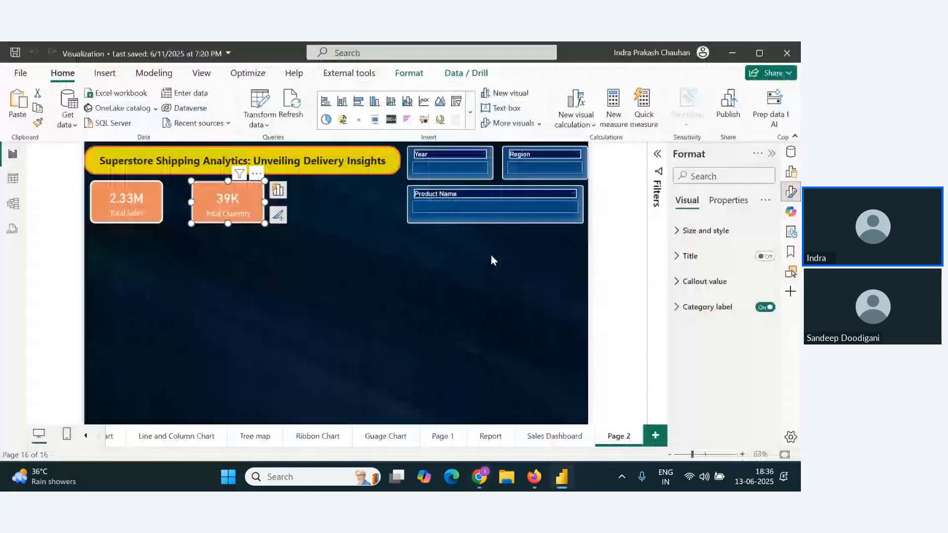
{"action": "left_click", "coordinate": [343, 208]}
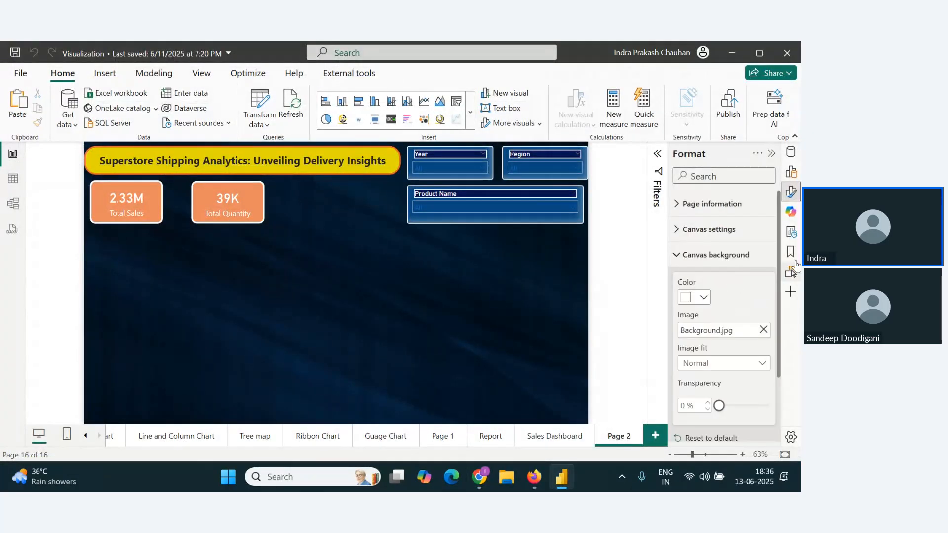
Step: Add another copy of the Total Sales card beyond the Total Quantity card and replace its field with Days to Ship
{"action": "left_click", "coordinate": [250, 207]}
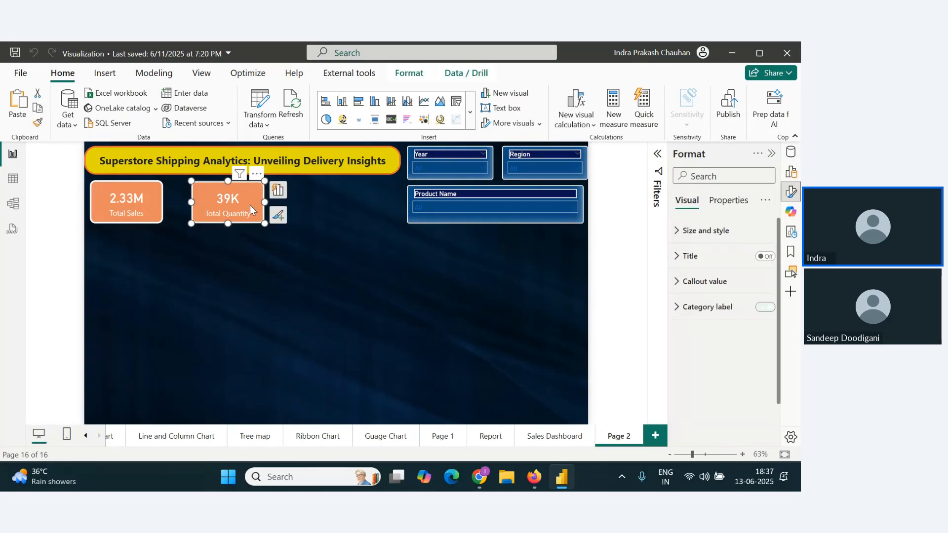
{"action": "key", "text": "ctrl+v"}
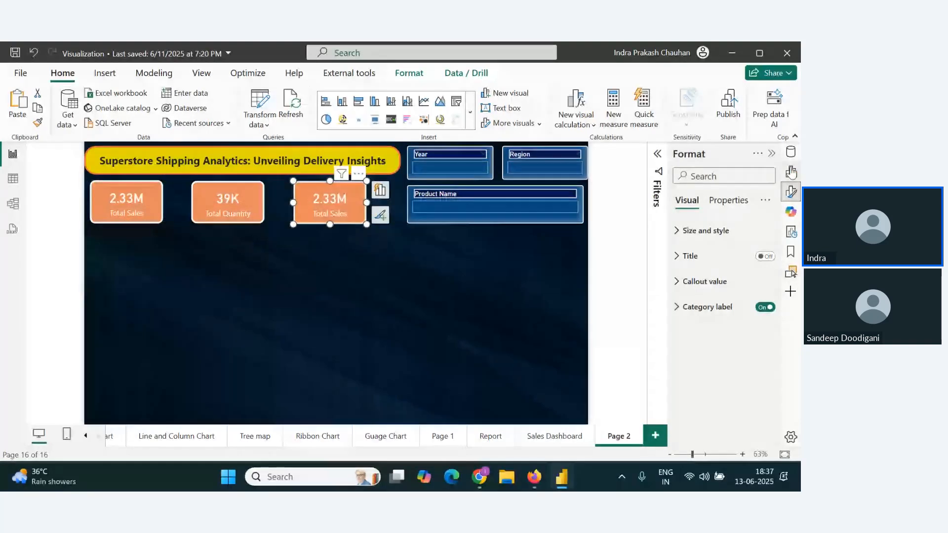
{"action": "left_click", "coordinate": [784, 195]}
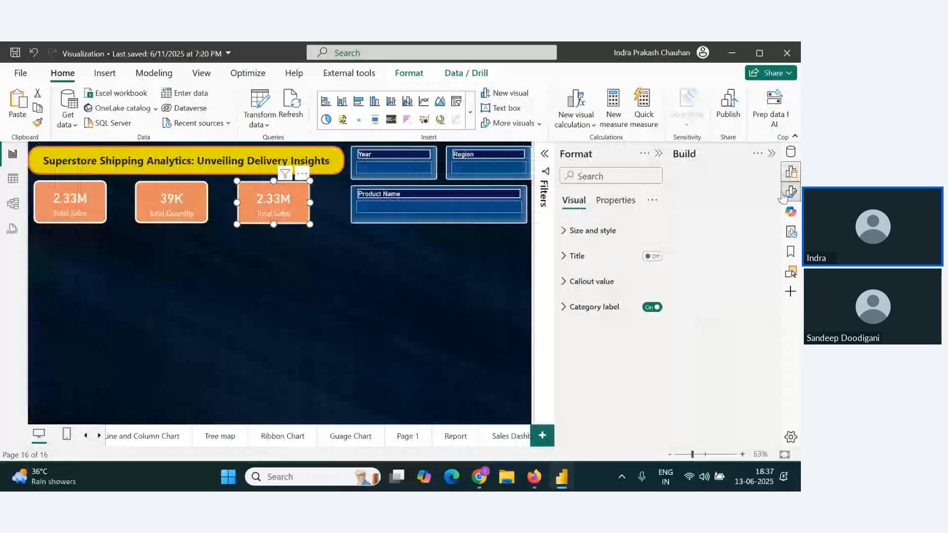
{"action": "left_click", "coordinate": [791, 153]}
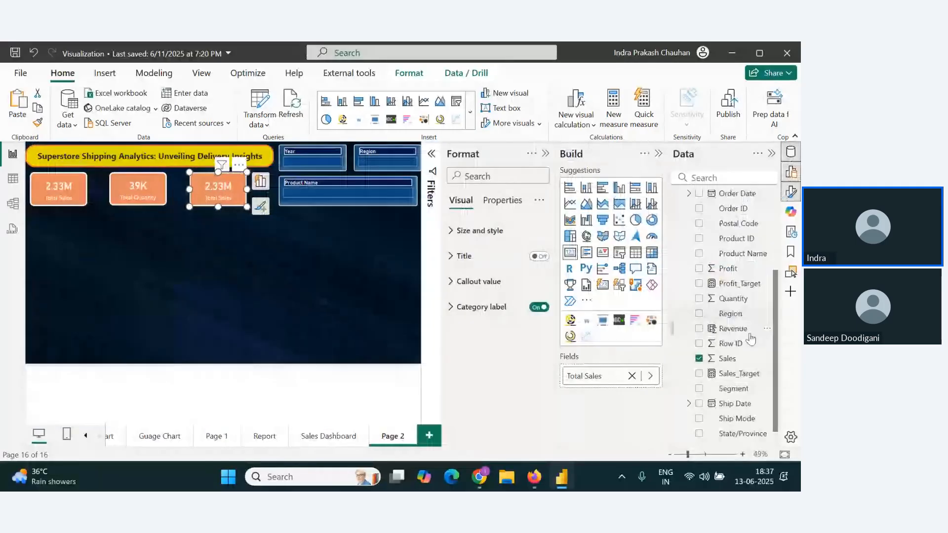
{"action": "scroll", "coordinate": [743, 394], "scroll_direction": "down", "scroll_amount": 1}
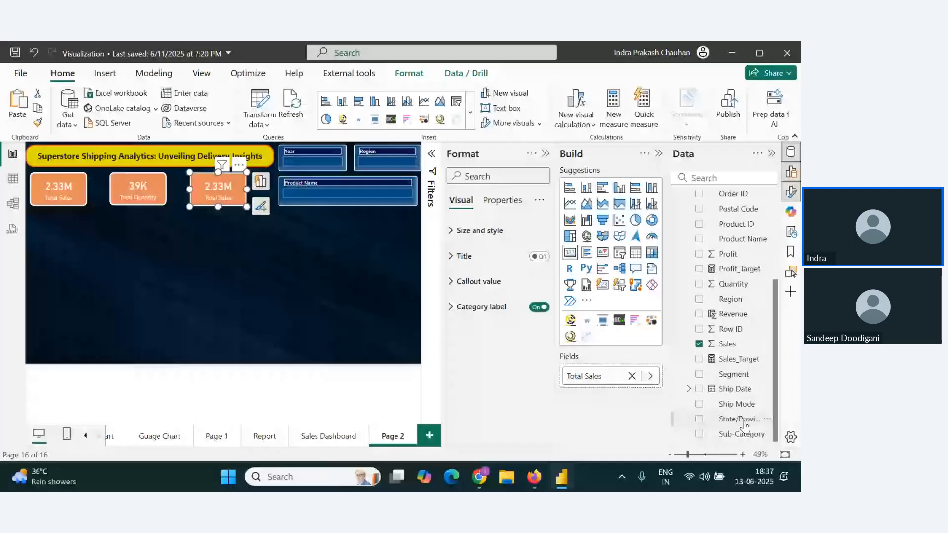
{"action": "scroll", "coordinate": [740, 356], "scroll_direction": "up", "scroll_amount": 3}
{"action": "left_click_drag", "start_coordinate": [739, 274], "coordinate": [622, 378]}
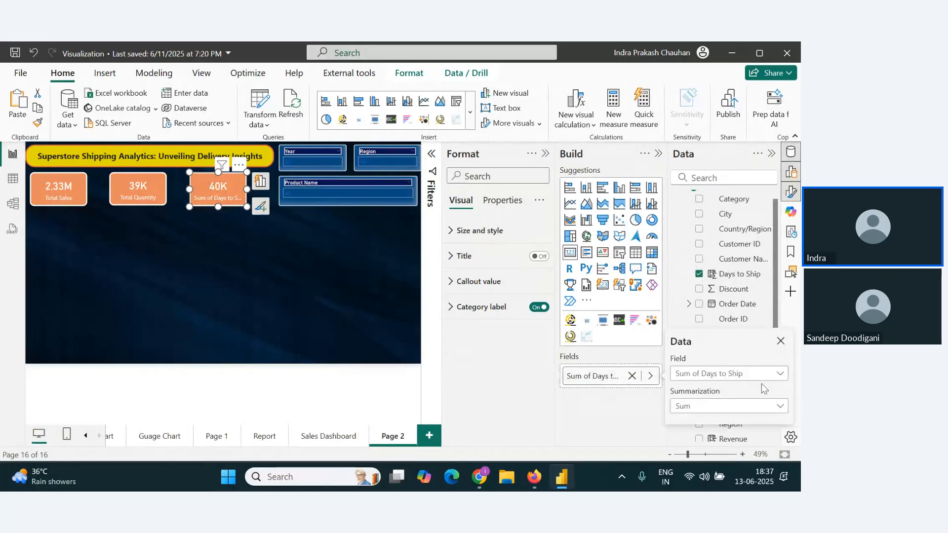
Step: Set the summarization of Days to Ship on the third card to Average
{"action": "left_click", "coordinate": [650, 376]}
{"action": "left_click", "coordinate": [780, 379]}
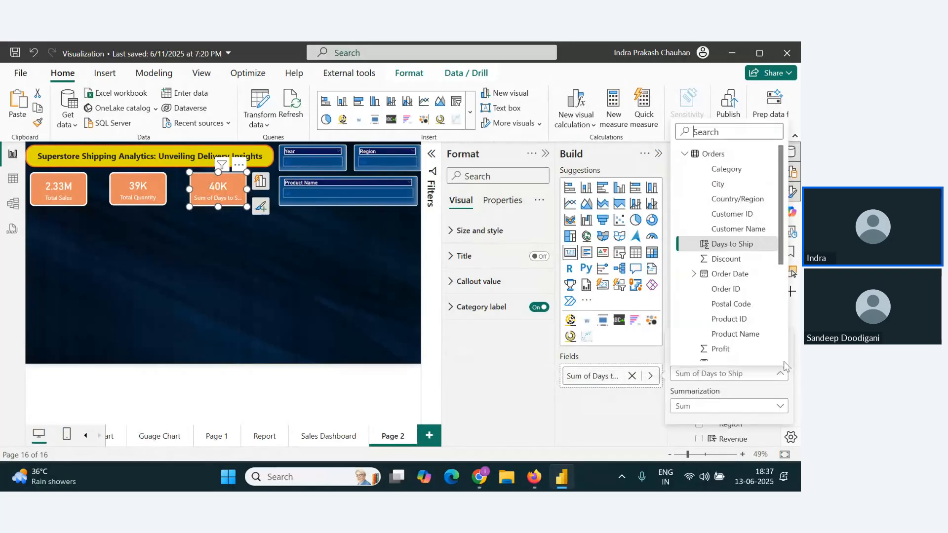
{"action": "left_click", "coordinate": [763, 415]}
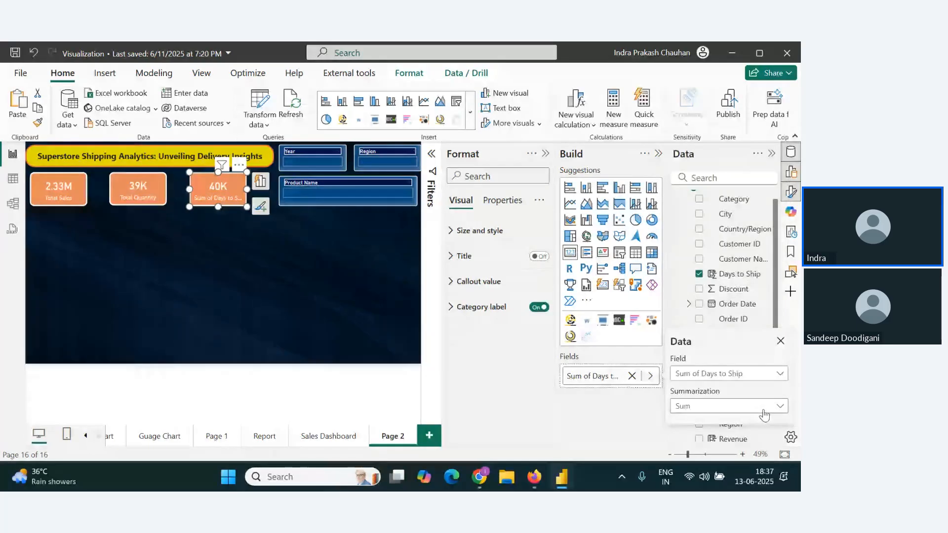
{"action": "left_click", "coordinate": [763, 414]}
{"action": "left_click", "coordinate": [696, 248]}
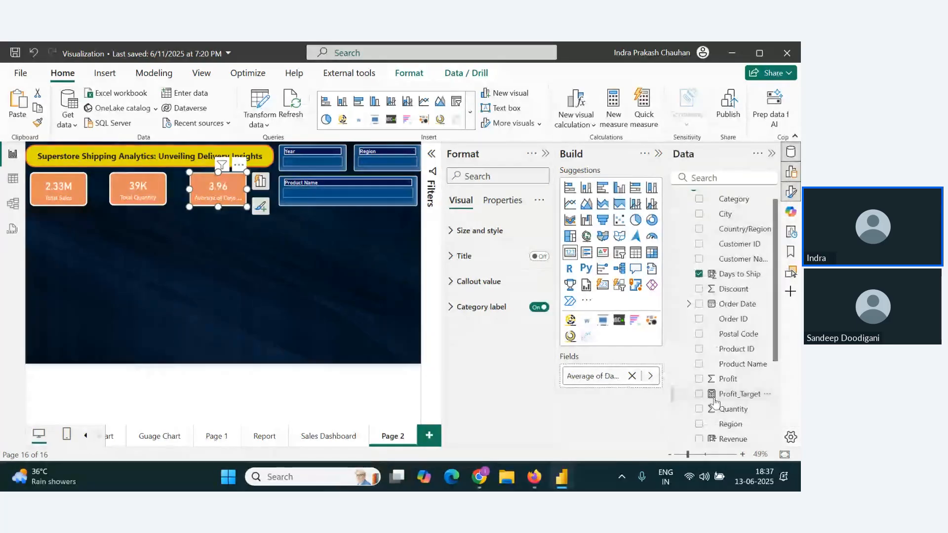
Step: Rename the third card's field label to Average Days to Ship
{"action": "double_click", "coordinate": [607, 378]}
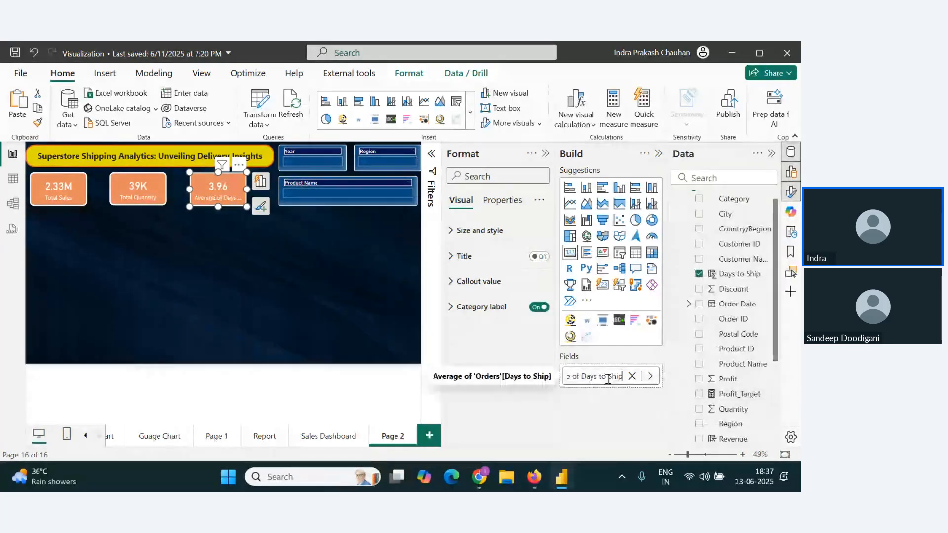
{"action": "left_click_drag", "start_coordinate": [581, 377], "coordinate": [572, 377]}
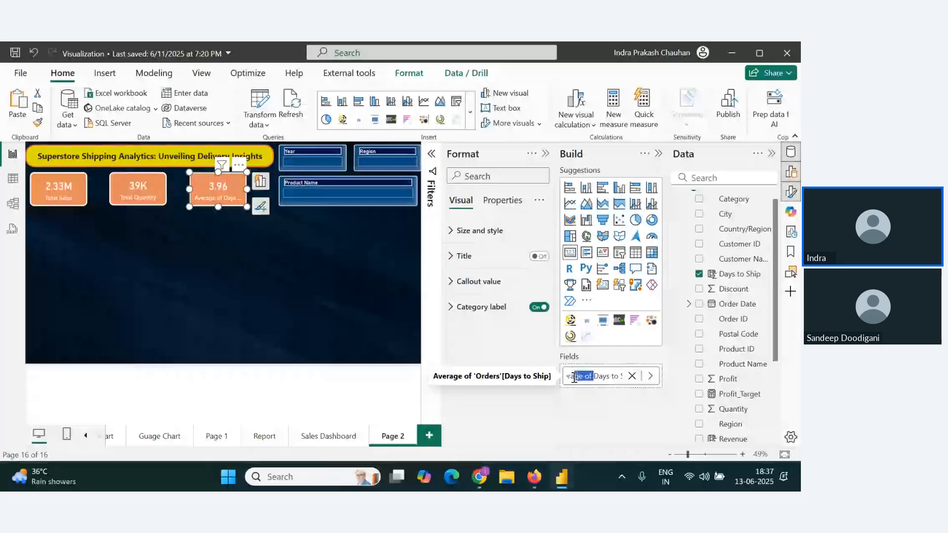
{"action": "key", "text": "BackSpace"}
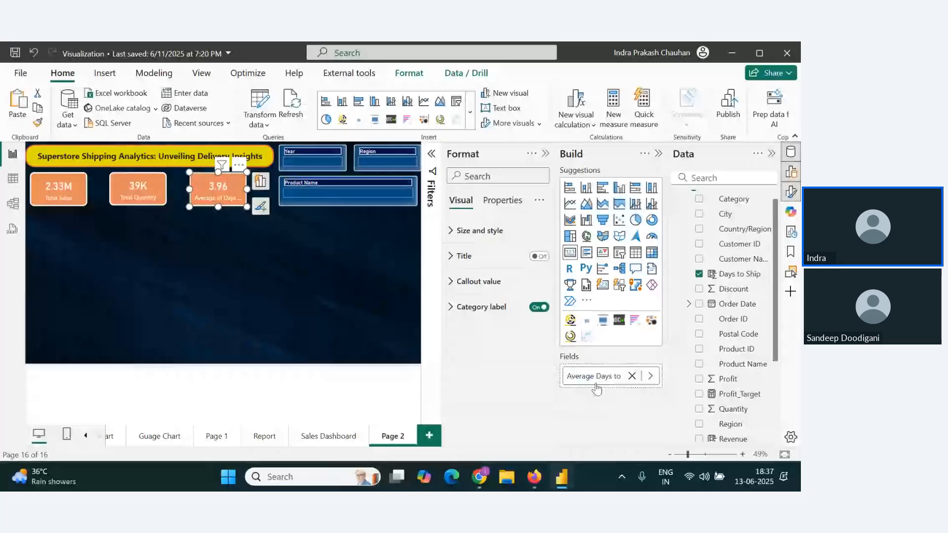
{"action": "key", "text": "Return"}
{"action": "left_click", "coordinate": [252, 219]}
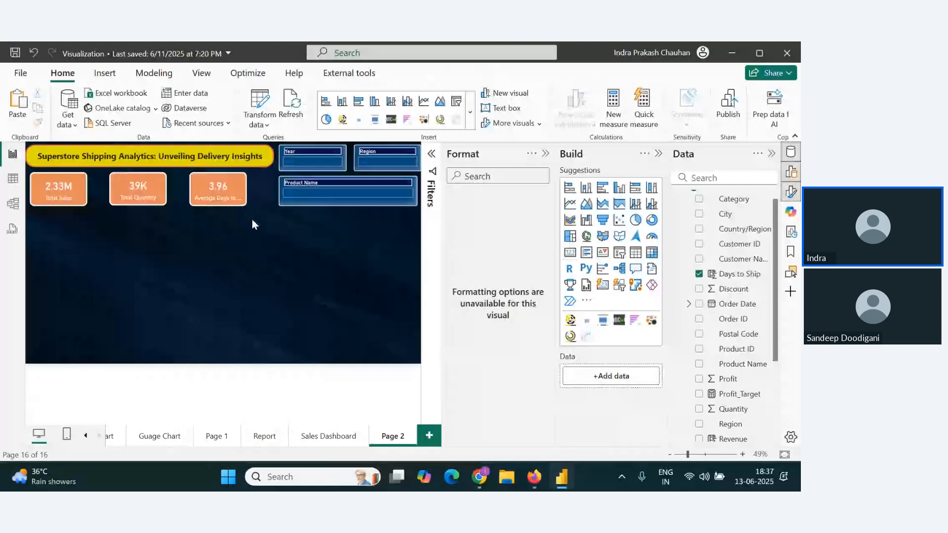
Step: Widen the Average Days to Ship card so that its full label fits, and deselect it
{"action": "left_click", "coordinate": [244, 195]}
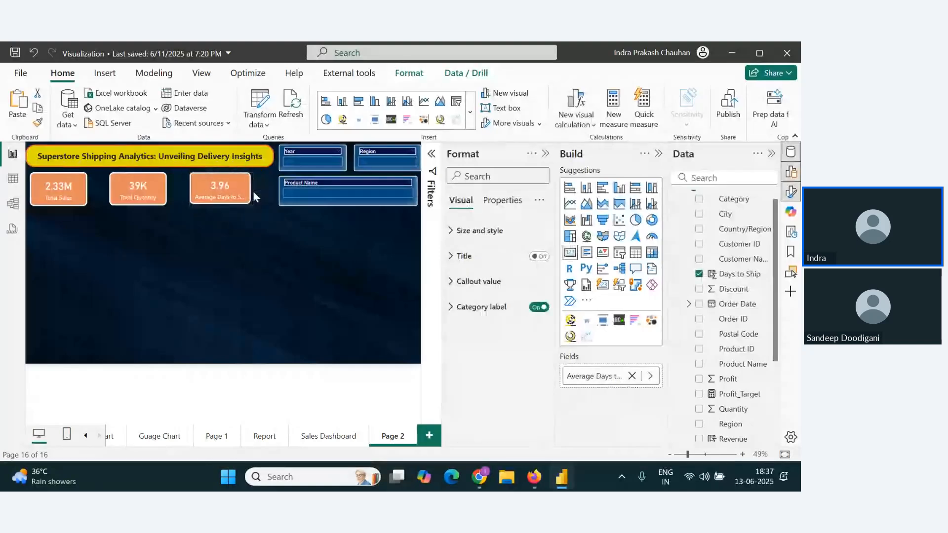
{"action": "left_click_drag", "start_coordinate": [252, 189], "coordinate": [257, 194]}
{"action": "left_click", "coordinate": [284, 292]}
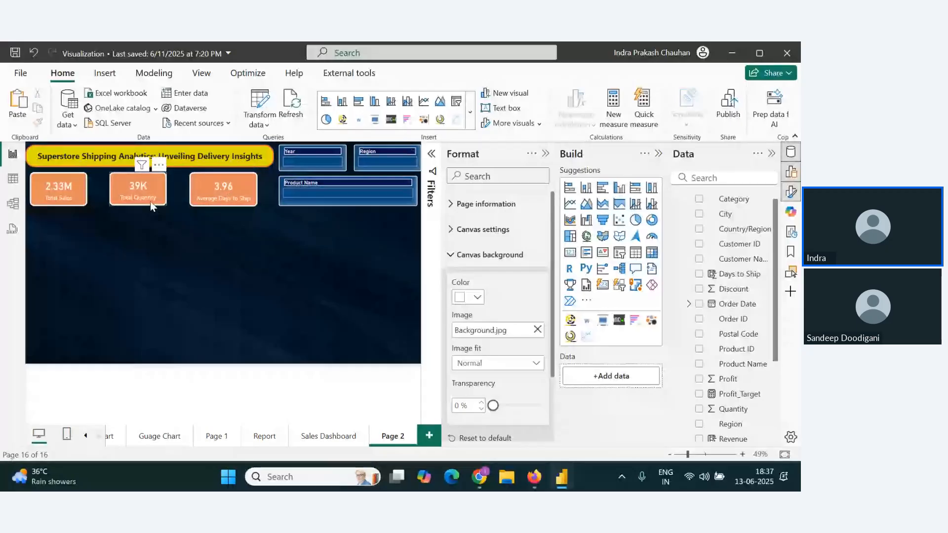
Step: Filter the page to #10 Gummed Flap White Envelopes, 100/Box with the Product Name slicer, and clear the slicer selection again
{"action": "left_click", "coordinate": [371, 198]}
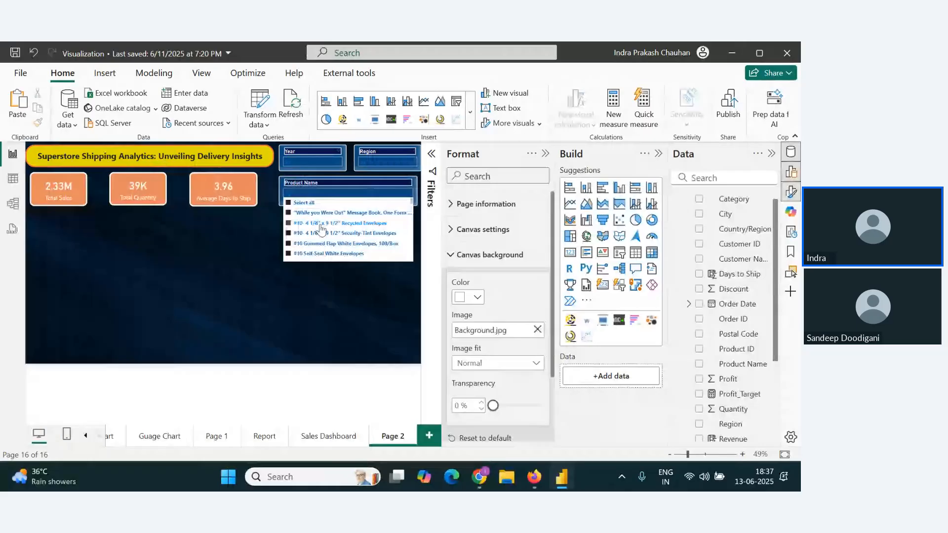
{"action": "left_click", "coordinate": [289, 244]}
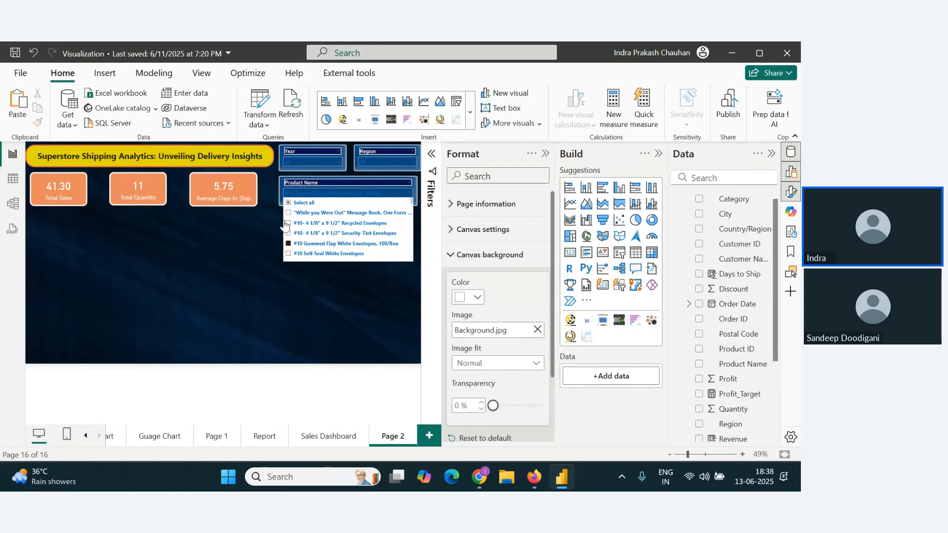
{"action": "left_click", "coordinate": [288, 202]}
{"action": "left_click", "coordinate": [266, 311]}
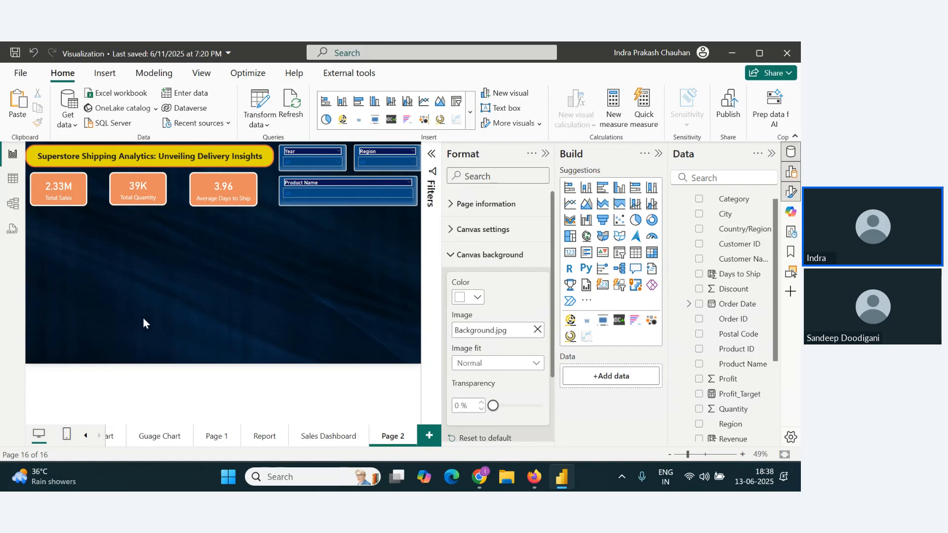
Step: Switch to the Zoho Webinar chat to read the participants' new messages and return to the Power BI report
{"action": "key", "text": "alt+Tab"}
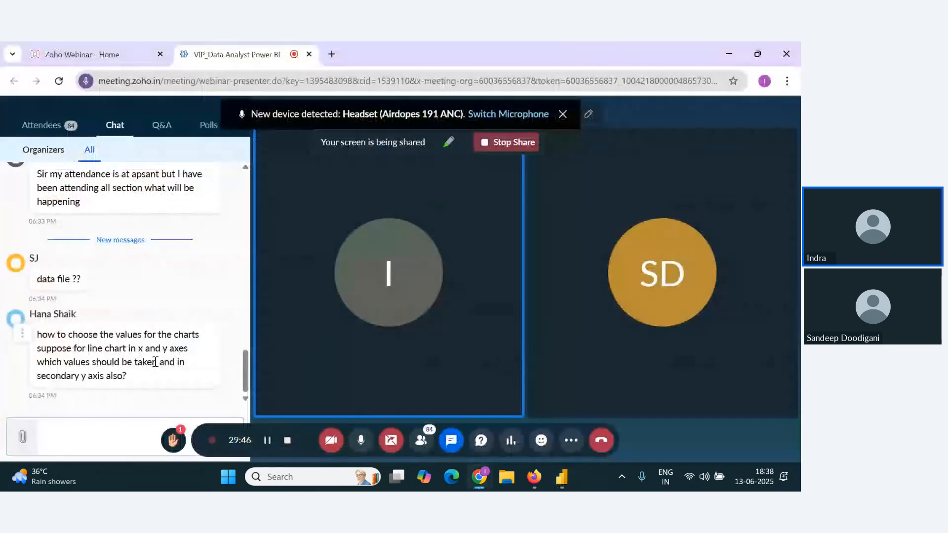
{"action": "key", "text": "alt+Tab"}
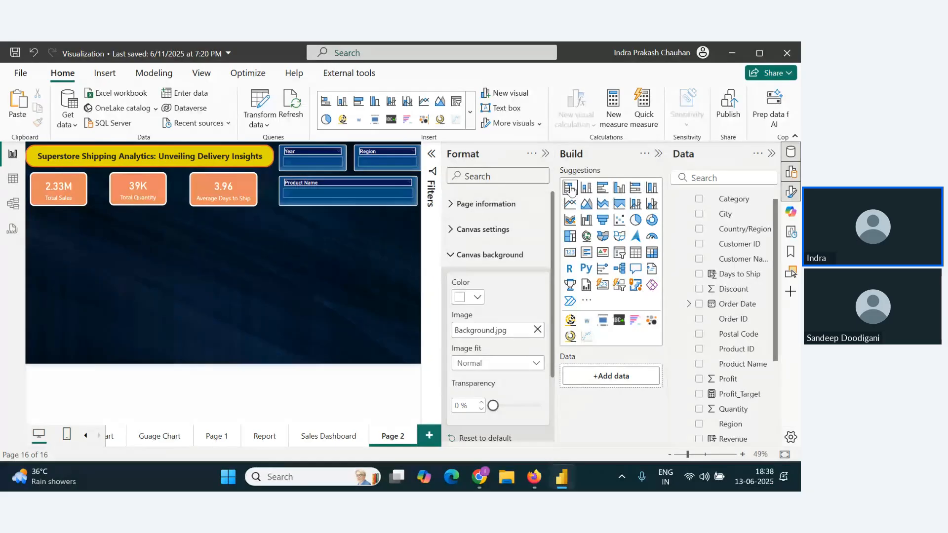
Step: Add a stacked bar chart below the cards with State/Province on the Y-axis and Ship Mode on the X-axis
{"action": "left_click", "coordinate": [570, 188]}
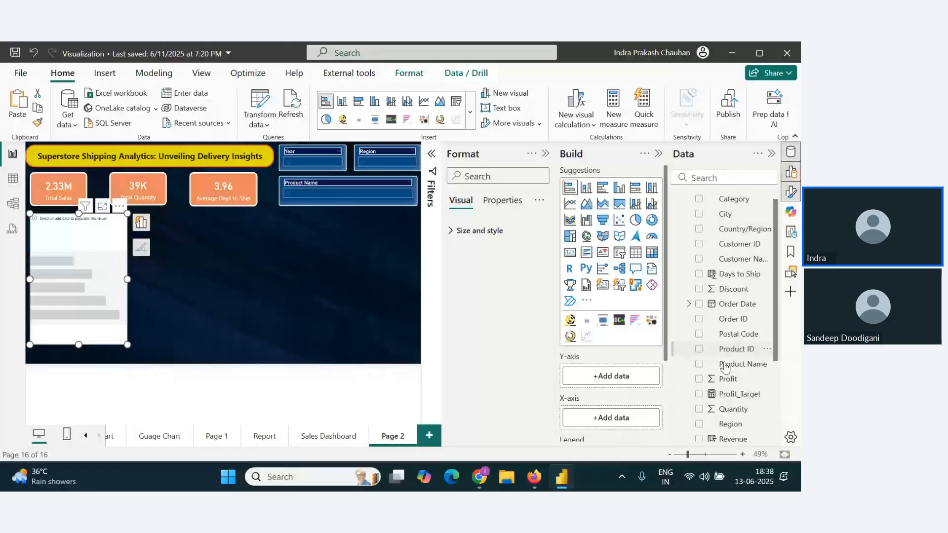
{"action": "scroll", "coordinate": [724, 367], "scroll_direction": "down", "scroll_amount": 3}
{"action": "left_click_drag", "start_coordinate": [741, 420], "coordinate": [609, 377]}
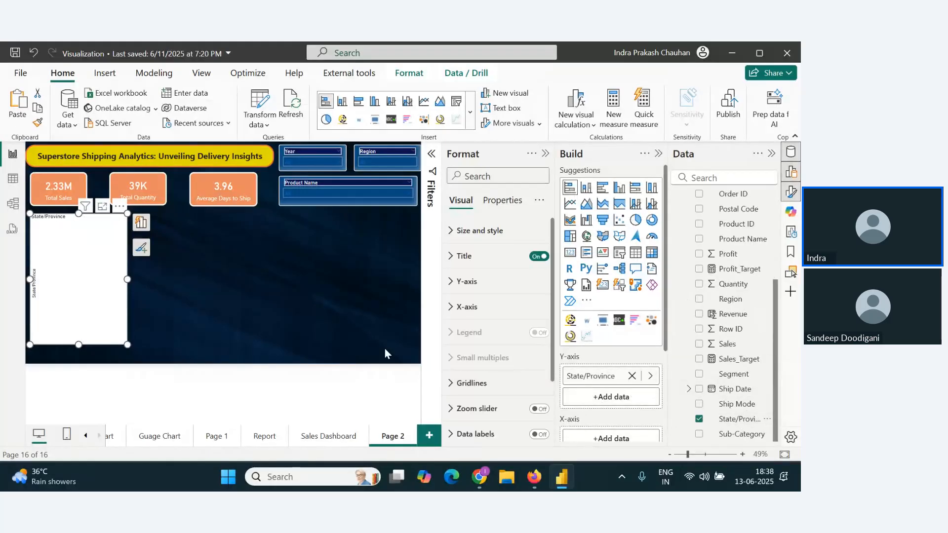
{"action": "scroll", "coordinate": [633, 376], "scroll_direction": "down", "scroll_amount": 3}
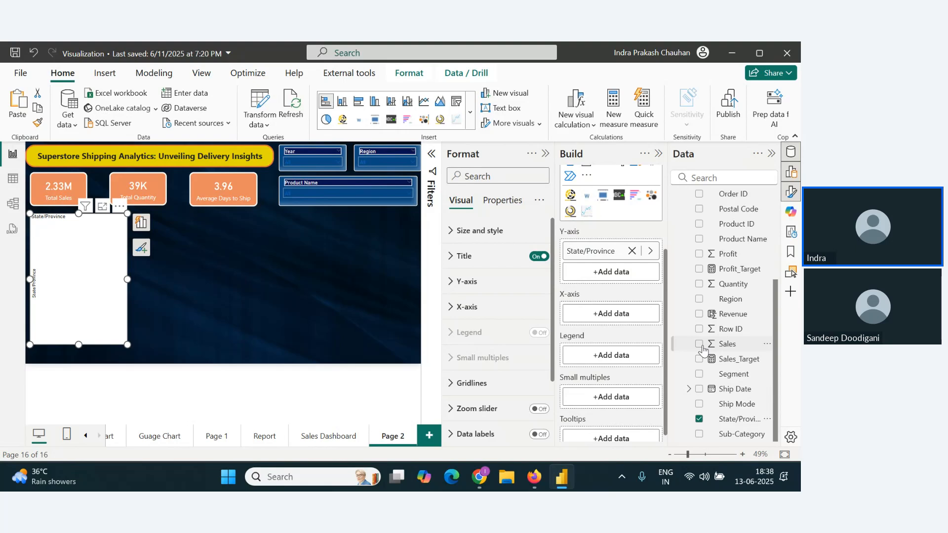
{"action": "scroll", "coordinate": [703, 349], "scroll_direction": "up", "scroll_amount": 1}
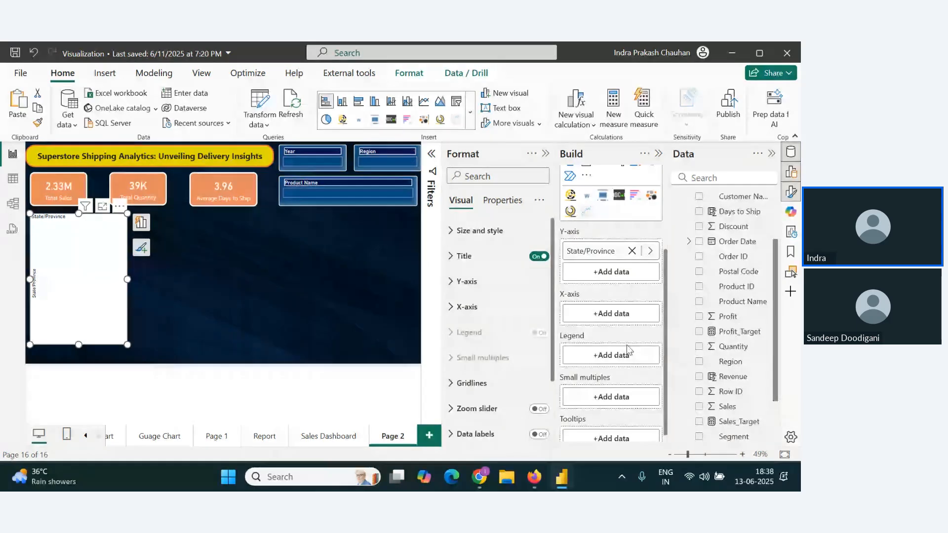
{"action": "scroll", "coordinate": [730, 385], "scroll_direction": "down", "scroll_amount": 3}
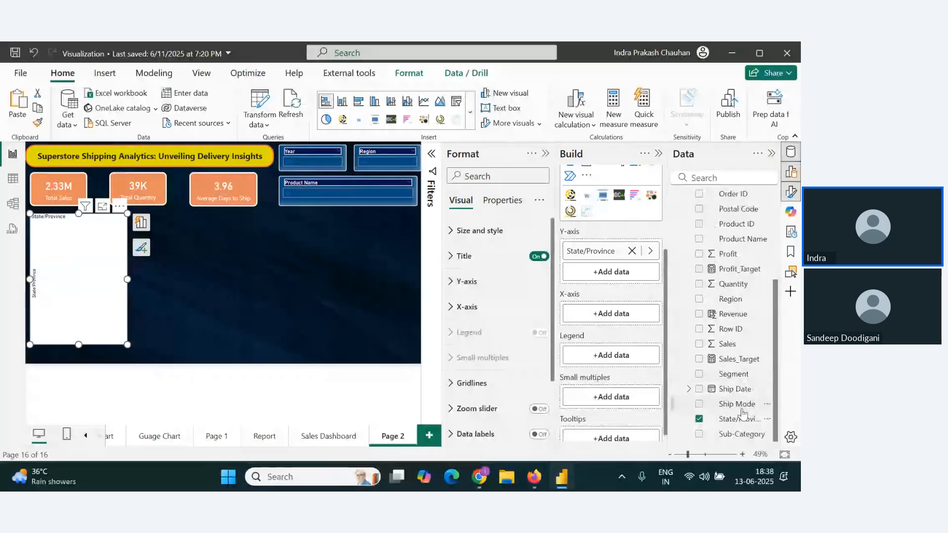
{"action": "left_click_drag", "start_coordinate": [742, 413], "coordinate": [627, 313]}
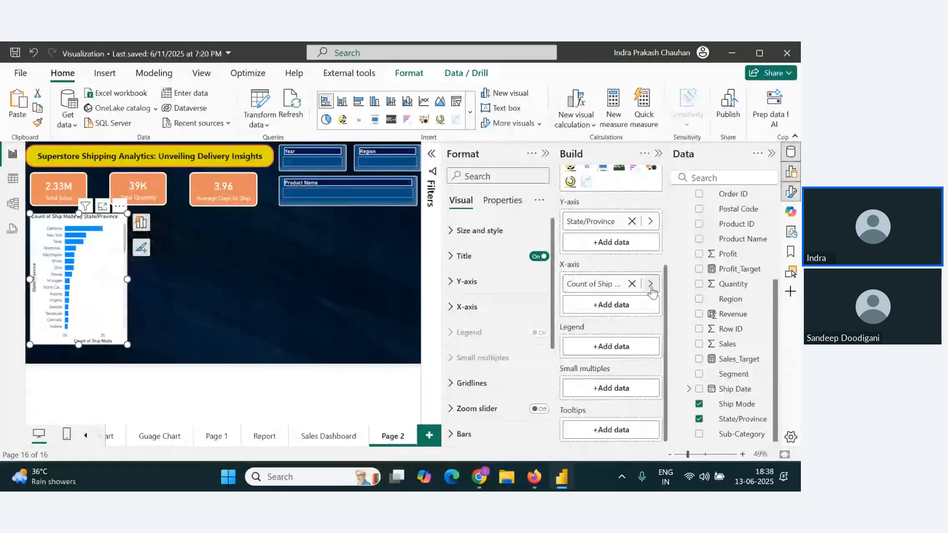
Step: Try the Count (Distinct) summarization for Ship Mode on the chart's X-axis, inspect a bar and change the summarization again
{"action": "left_click", "coordinate": [649, 284]}
{"action": "left_click", "coordinate": [725, 314]}
{"action": "left_click", "coordinate": [691, 332]}
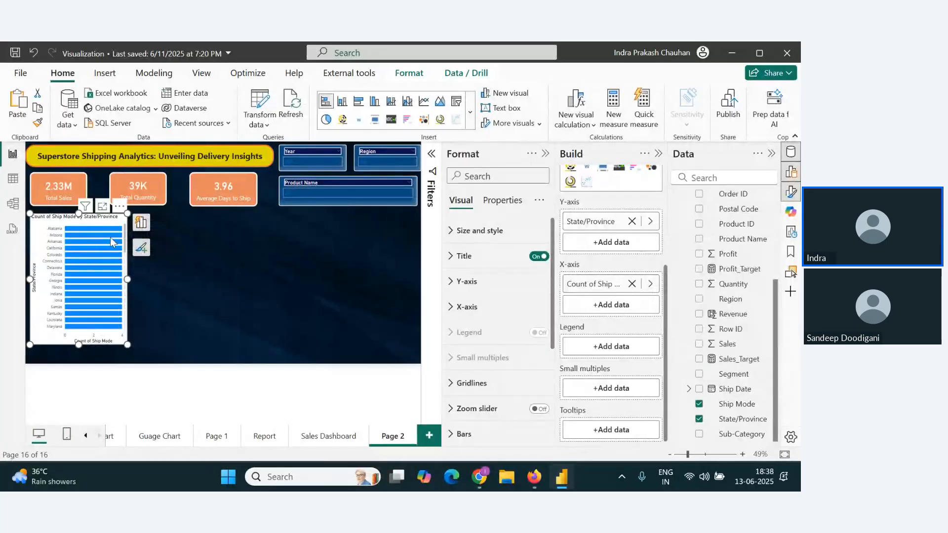
{"action": "mouse_move", "coordinate": [105, 233]}
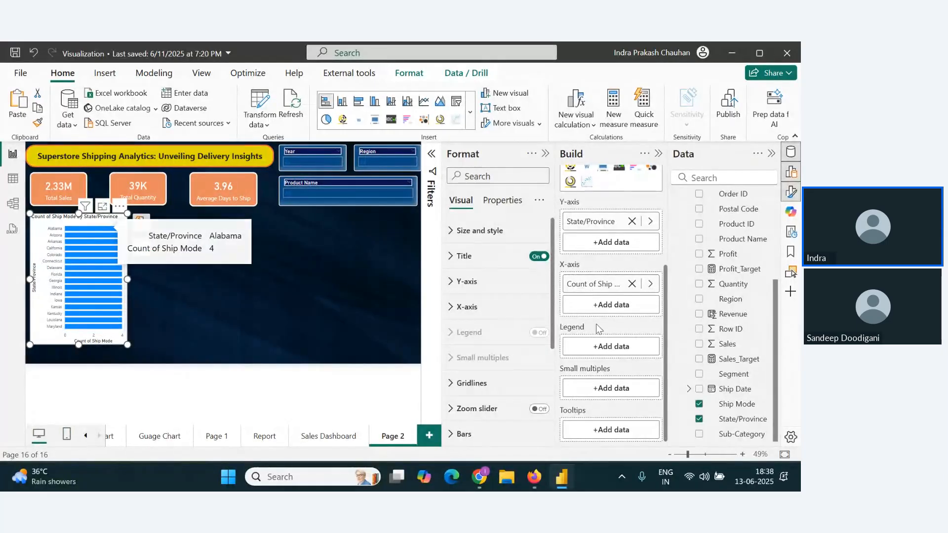
{"action": "left_click", "coordinate": [651, 284]}
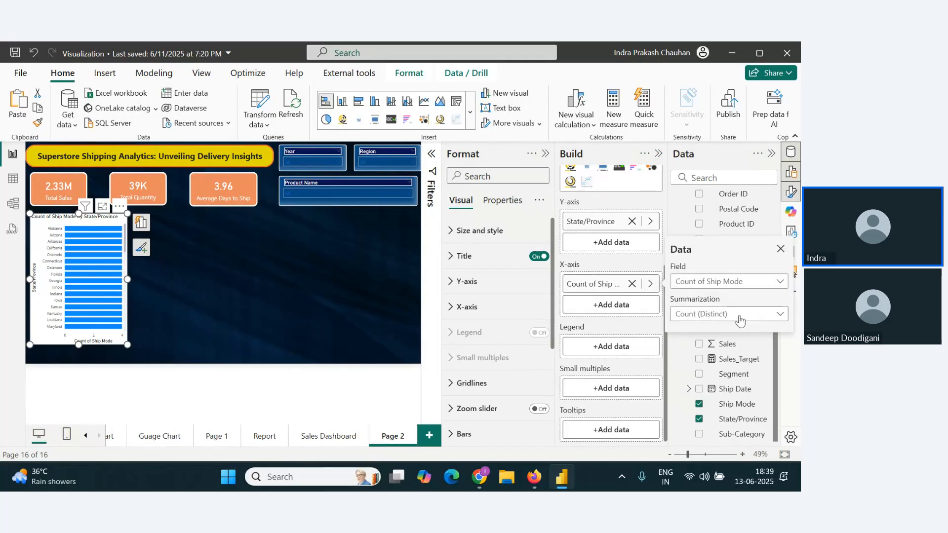
{"action": "left_click", "coordinate": [741, 319]}
{"action": "left_click", "coordinate": [716, 351]}
Step: Move Ship Mode from the bar chart's X-axis to its Legend and put Days to Ship on the X-axis
{"action": "left_click_drag", "start_coordinate": [590, 283], "coordinate": [634, 348]}
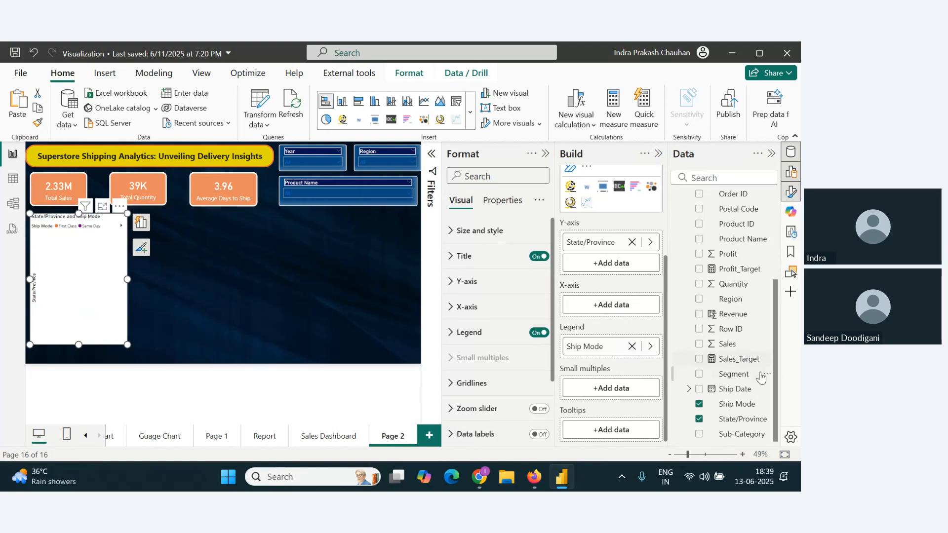
{"action": "scroll", "coordinate": [737, 379], "scroll_direction": "up", "scroll_amount": 3}
{"action": "scroll", "coordinate": [737, 379], "scroll_direction": "down", "scroll_amount": 3}
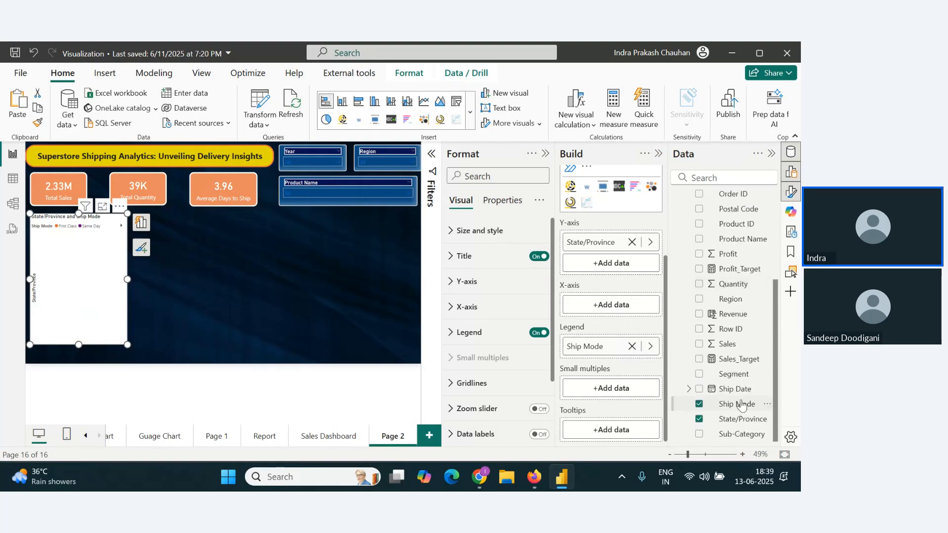
{"action": "scroll", "coordinate": [743, 363], "scroll_direction": "up", "scroll_amount": 3}
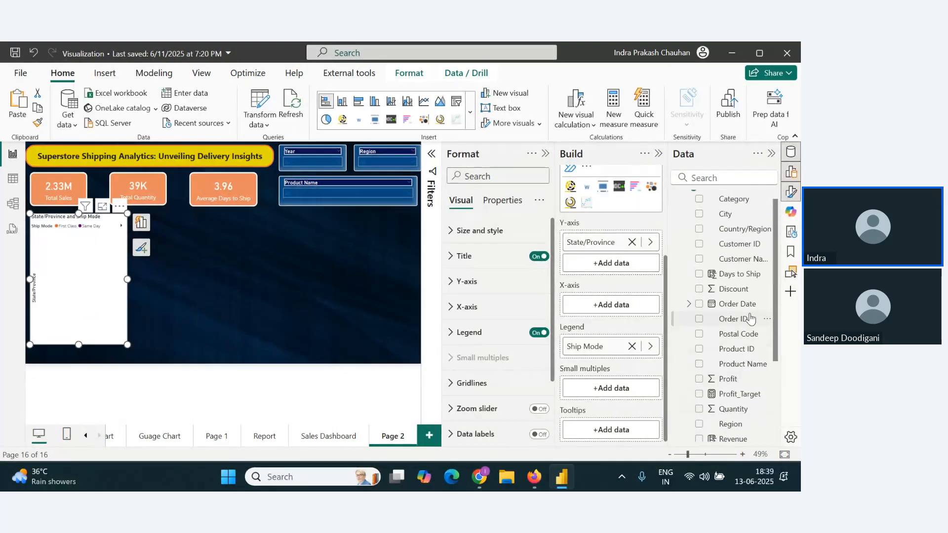
{"action": "left_click_drag", "start_coordinate": [743, 279], "coordinate": [612, 304]}
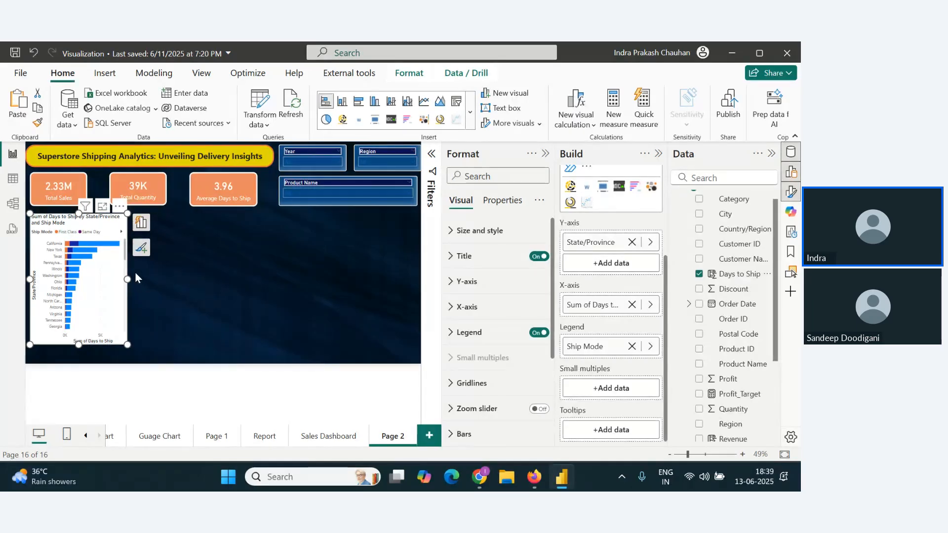
Step: Extend the stacked bar chart down to the lower edge of the report page
{"action": "left_click_drag", "start_coordinate": [128, 344], "coordinate": [128, 360]}
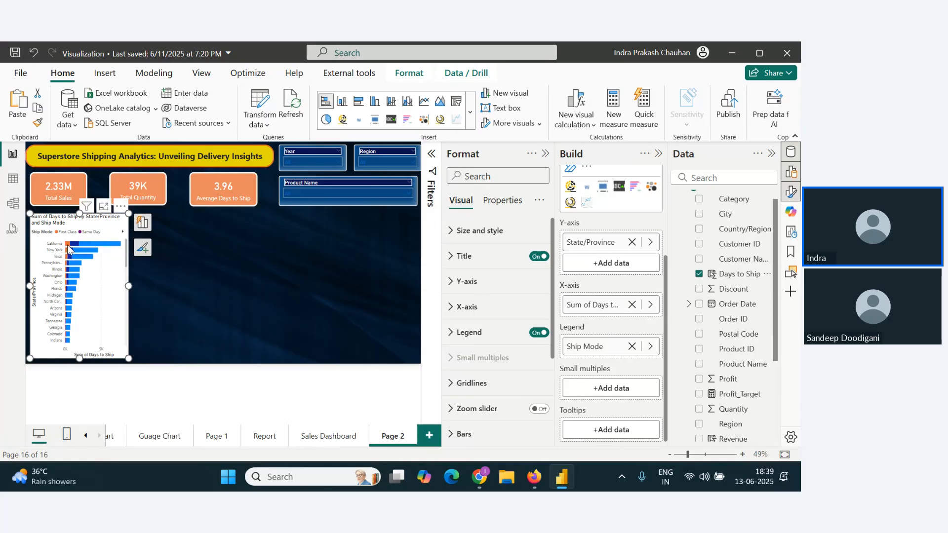
{"action": "mouse_move", "coordinate": [67, 249]}
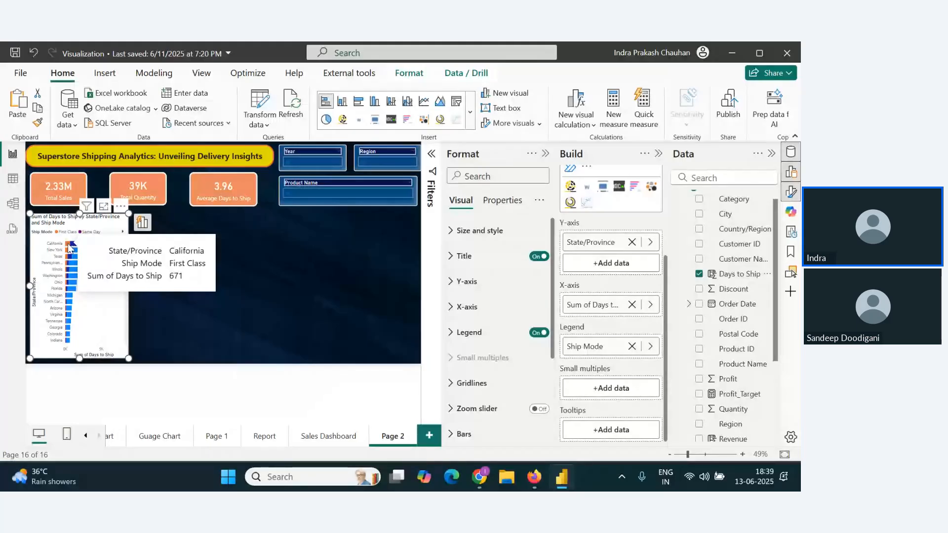
Step: Try Count as the summarization of Days to Ship on the bar chart's X-axis
{"action": "left_click", "coordinate": [650, 308]}
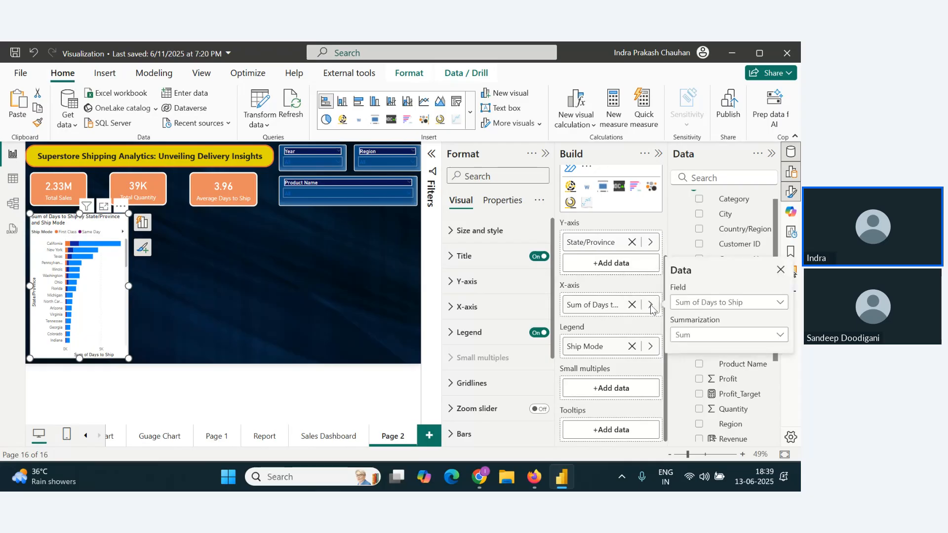
{"action": "left_click", "coordinate": [737, 336]}
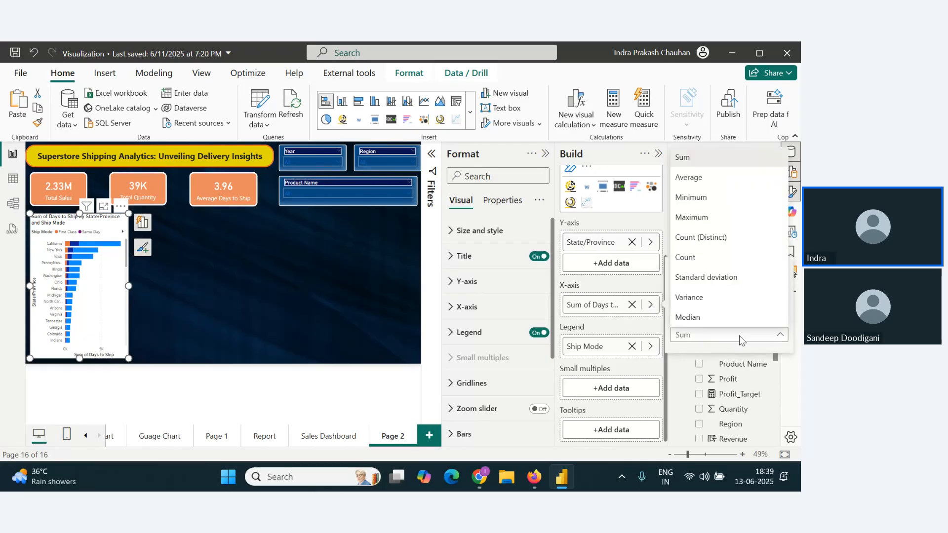
{"action": "left_click", "coordinate": [701, 264]}
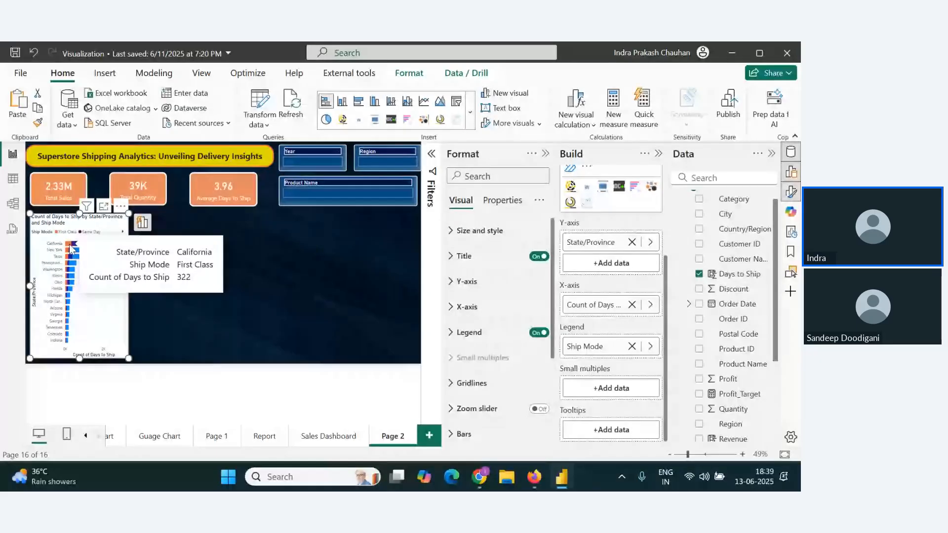
Step: Set the bar chart's Days to Ship summarization to Average and inspect the values of individual bar segments
{"action": "left_click", "coordinate": [649, 305]}
{"action": "left_click", "coordinate": [711, 334]}
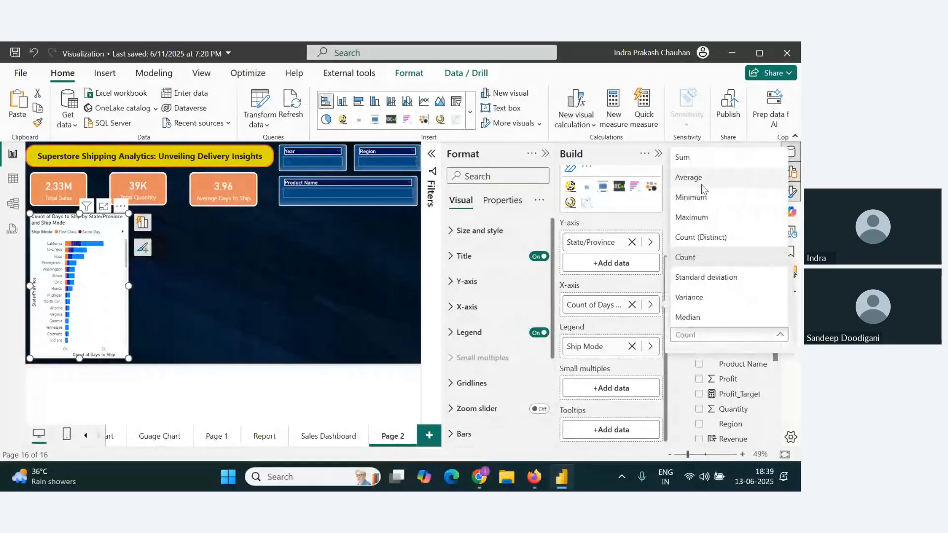
{"action": "left_click", "coordinate": [692, 176]}
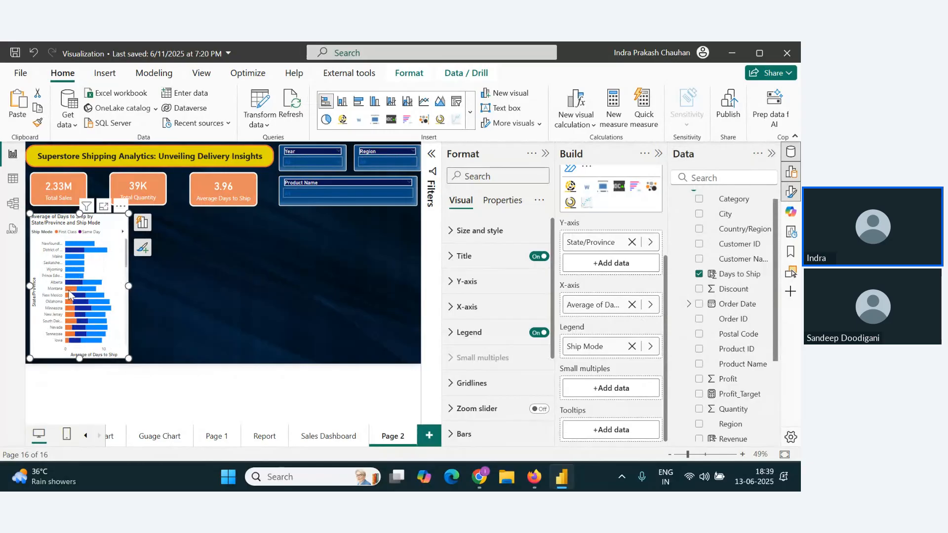
{"action": "mouse_move", "coordinate": [69, 295]}
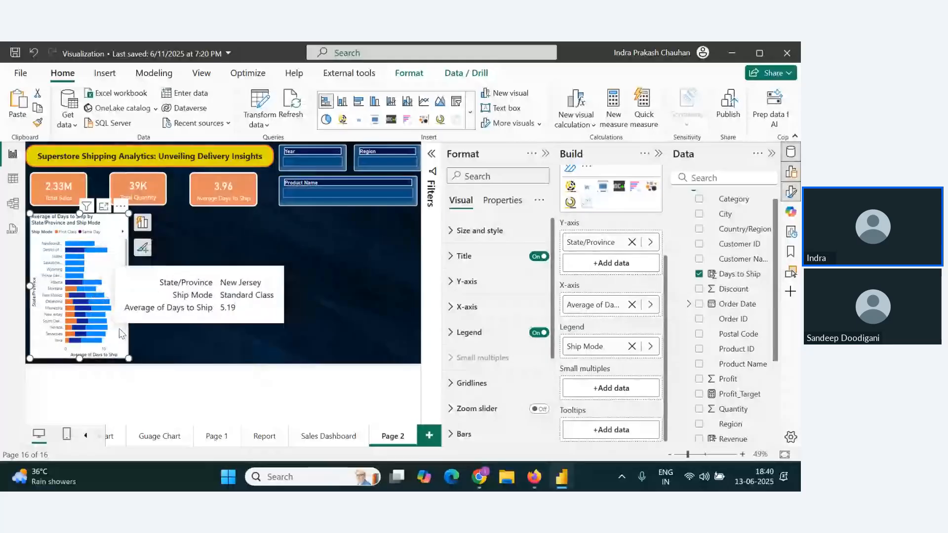
Step: Look through the states in the stacked bar chart and check the field options of its State/Province Y-axis
{"action": "scroll", "coordinate": [114, 338], "scroll_direction": "down", "scroll_amount": 2}
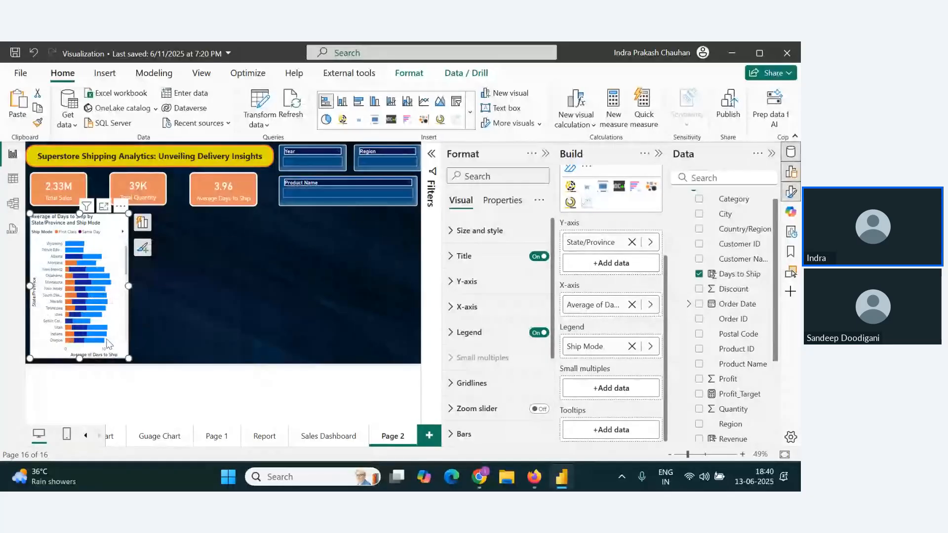
{"action": "scroll", "coordinate": [107, 344], "scroll_direction": "down", "scroll_amount": 5}
{"action": "scroll", "coordinate": [77, 252], "scroll_direction": "up", "scroll_amount": 7}
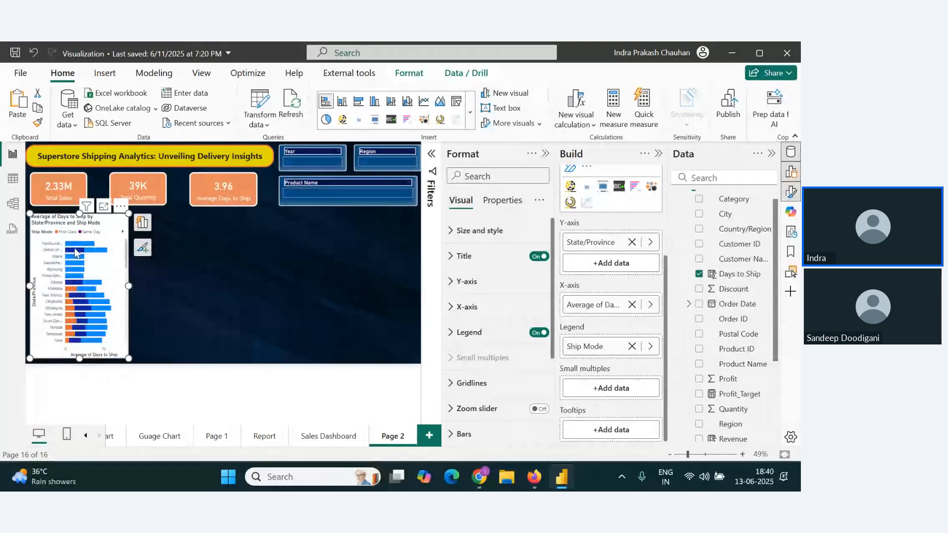
{"action": "left_click", "coordinate": [76, 252]}
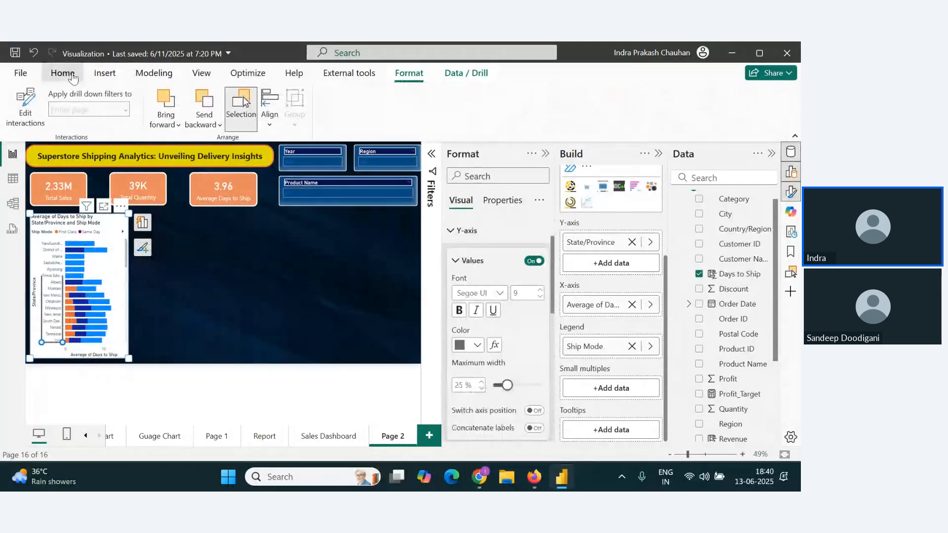
{"action": "left_click", "coordinate": [72, 77]}
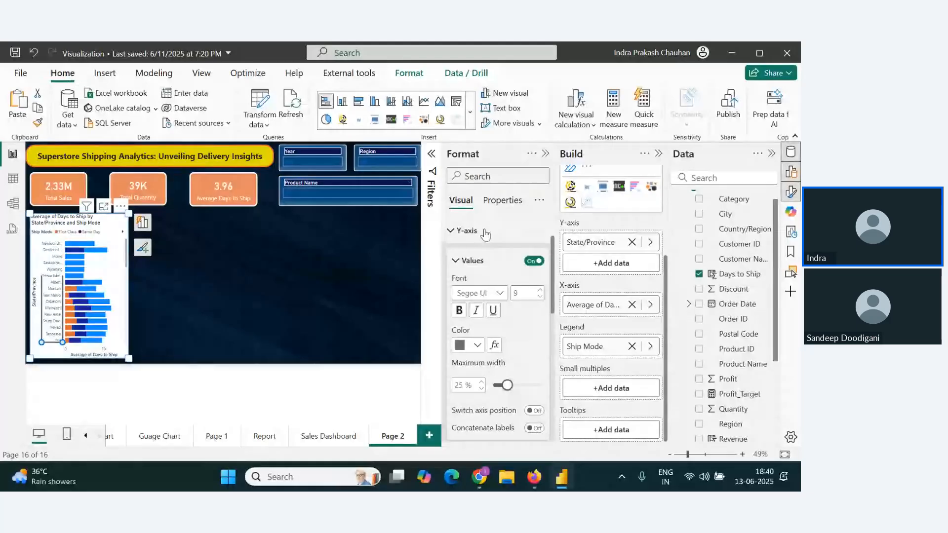
{"action": "left_click", "coordinate": [651, 306]}
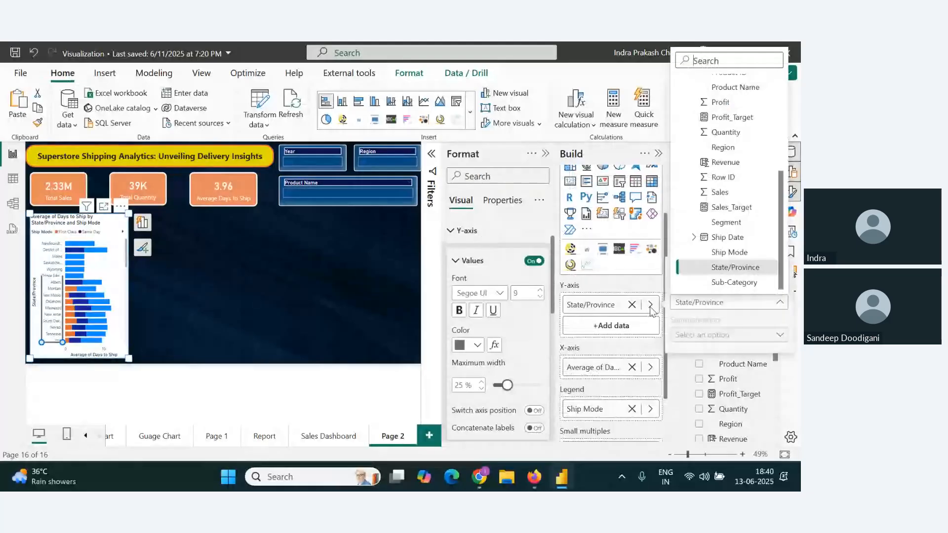
{"action": "left_click", "coordinate": [651, 306]}
{"action": "left_click", "coordinate": [651, 306]}
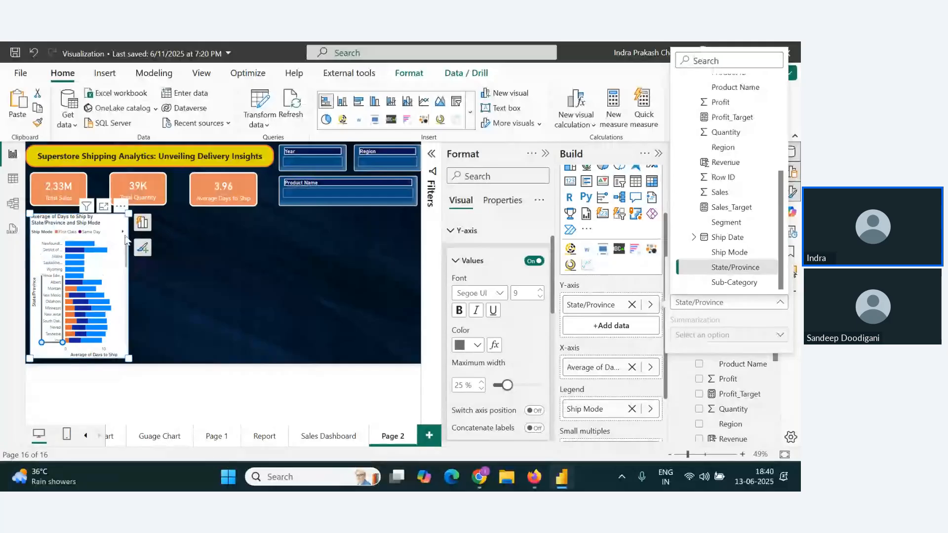
{"action": "key", "text": "Escape"}
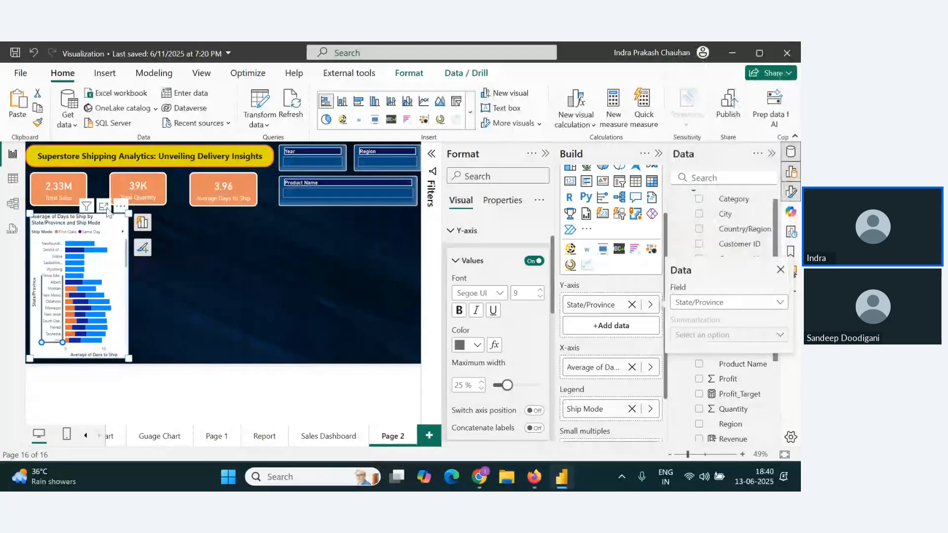
Step: Open the stacked bar chart in focus mode and sort its axis by Average of Days to Ship in descending order
{"action": "left_click", "coordinate": [104, 207]}
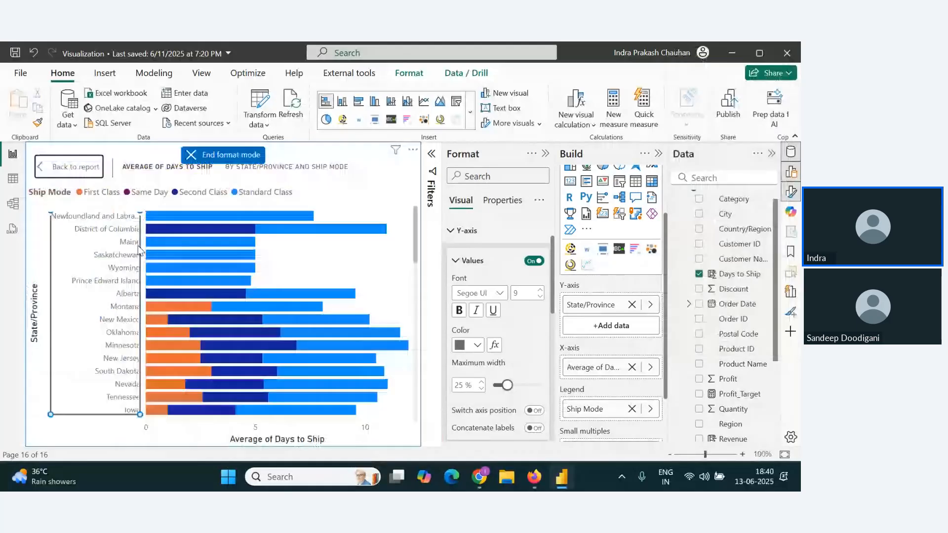
{"action": "left_click", "coordinate": [414, 152]}
{"action": "mouse_move", "coordinate": [464, 209]}
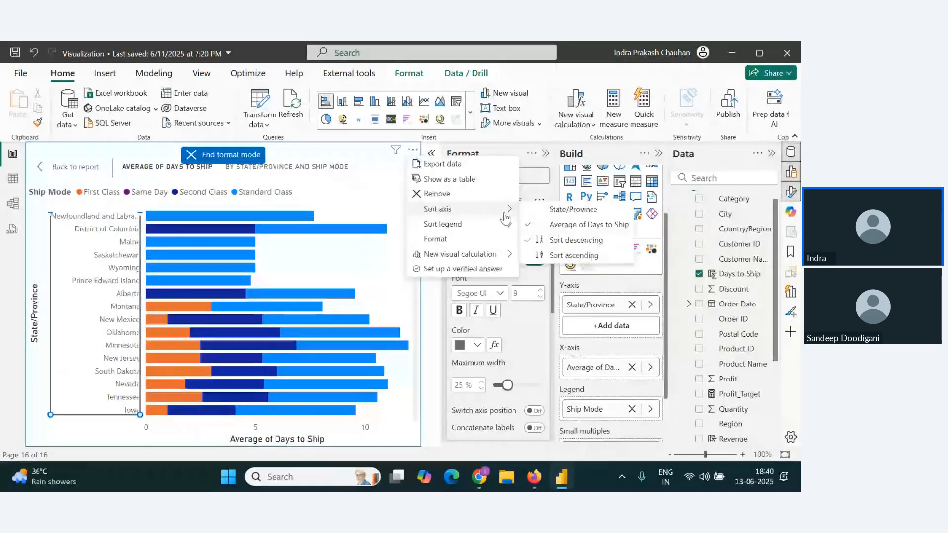
{"action": "left_click", "coordinate": [573, 242]}
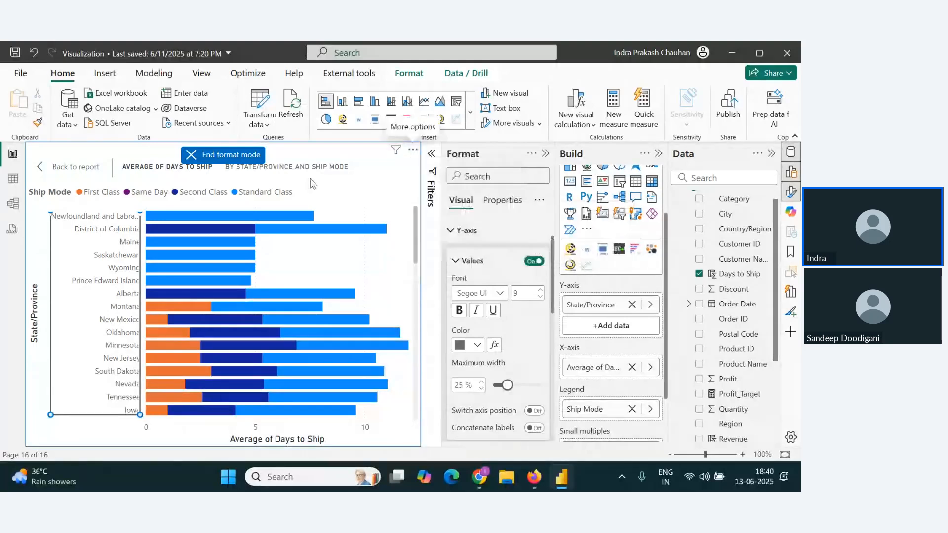
Step: Try sorting the bar chart's axis by State/Province in descending order
{"action": "left_click", "coordinate": [413, 149]}
{"action": "mouse_move", "coordinate": [473, 229]}
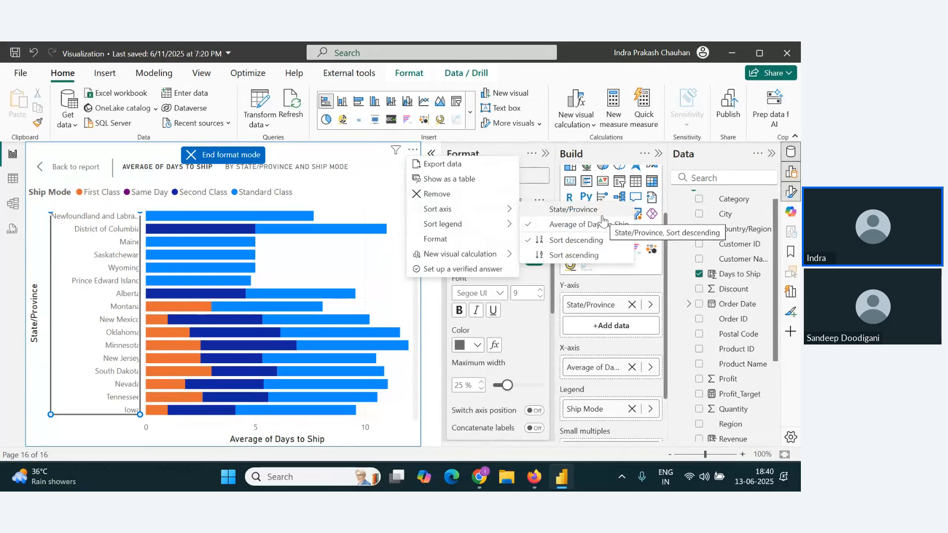
{"action": "left_click", "coordinate": [583, 209]}
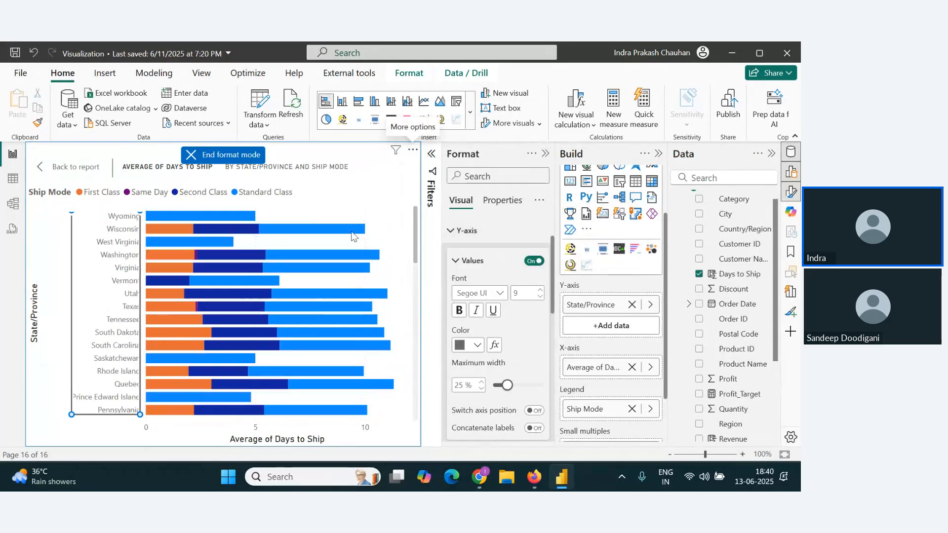
Step: Try the bar chart's Ship Mode legend in descending order, and return it to ascending order
{"action": "left_click", "coordinate": [413, 150]}
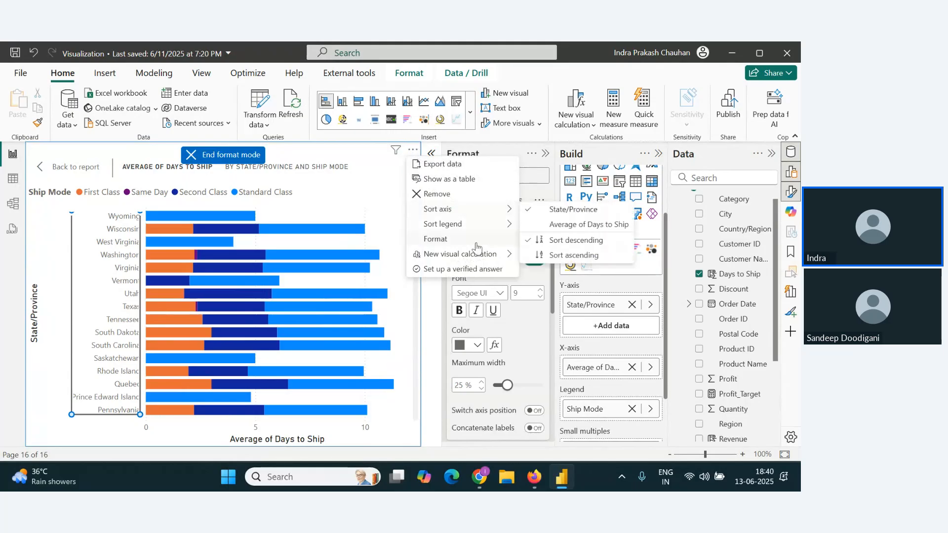
{"action": "mouse_move", "coordinate": [478, 229]}
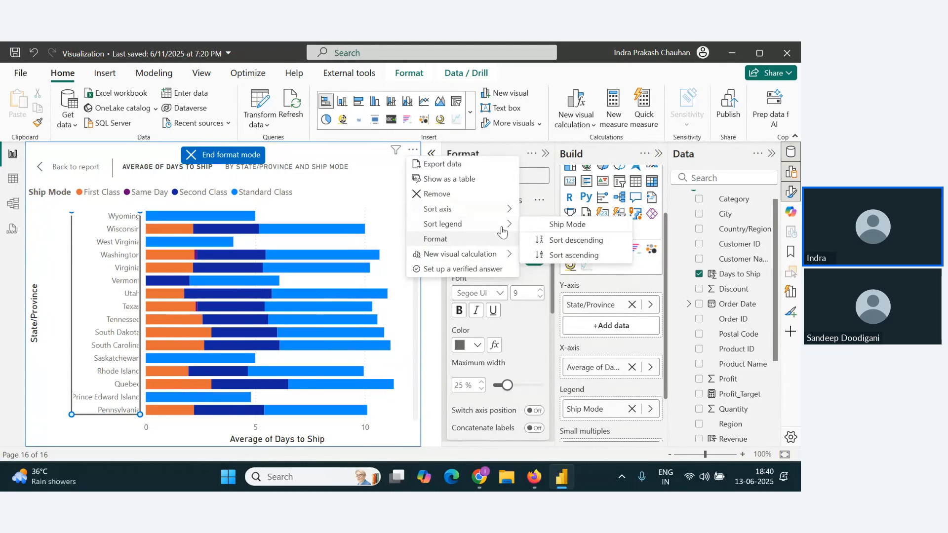
{"action": "mouse_move", "coordinate": [499, 210]}
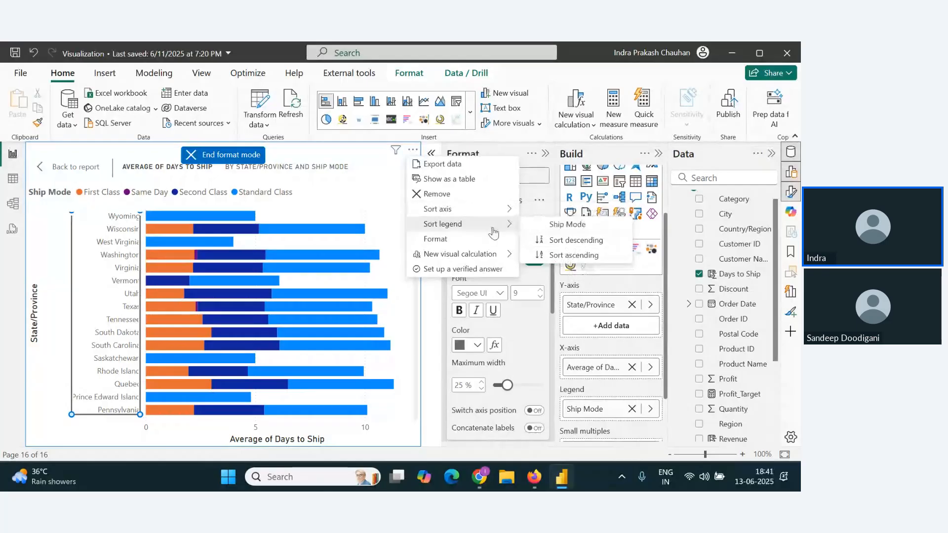
{"action": "left_click", "coordinate": [576, 240]}
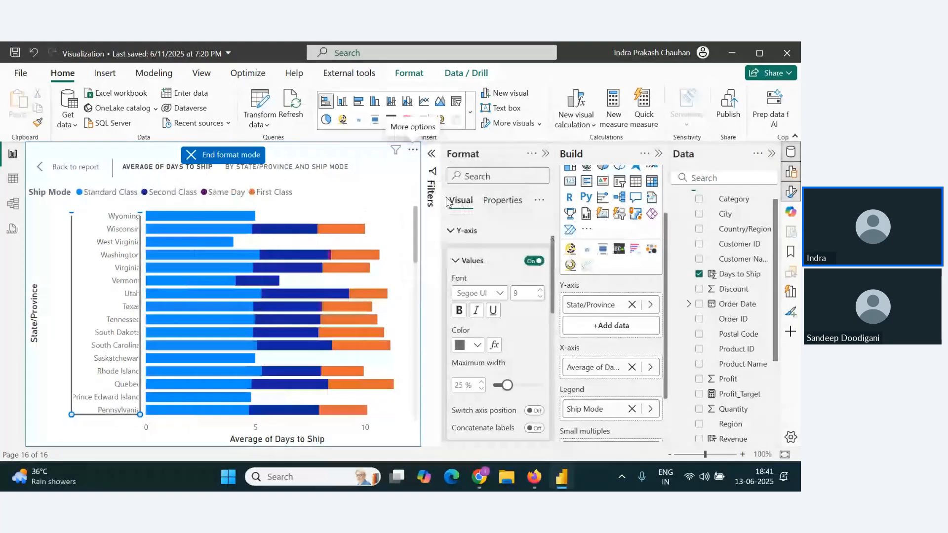
{"action": "left_click", "coordinate": [412, 149]}
{"action": "mouse_move", "coordinate": [476, 228]}
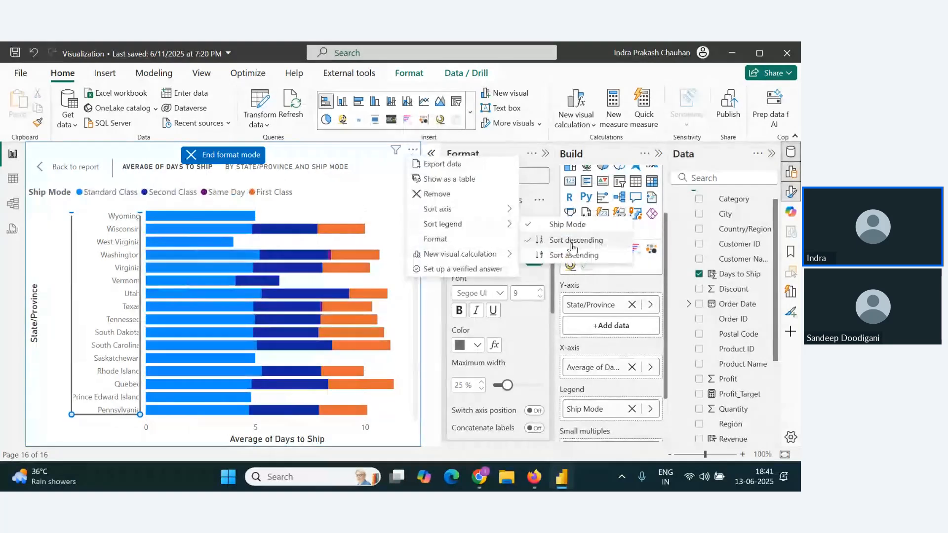
{"action": "left_click", "coordinate": [576, 256]}
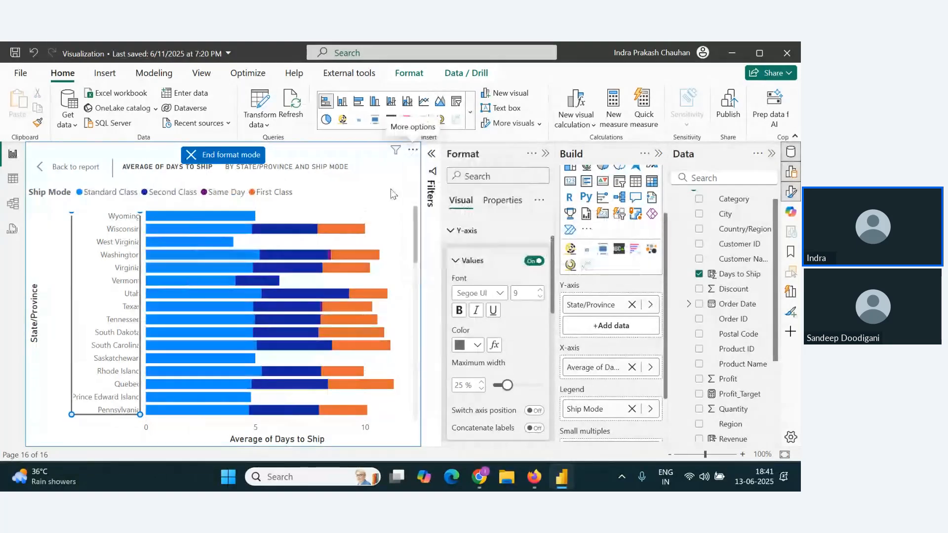
Step: Sort the Ship Mode legend in descending order and the chart's axis by Average of Days to Ship
{"action": "left_click", "coordinate": [412, 151]}
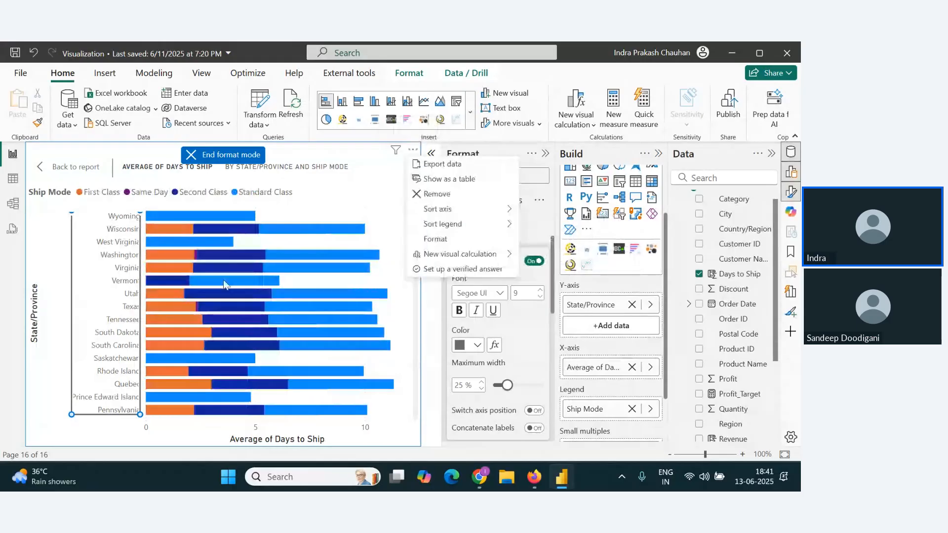
{"action": "mouse_move", "coordinate": [477, 226]}
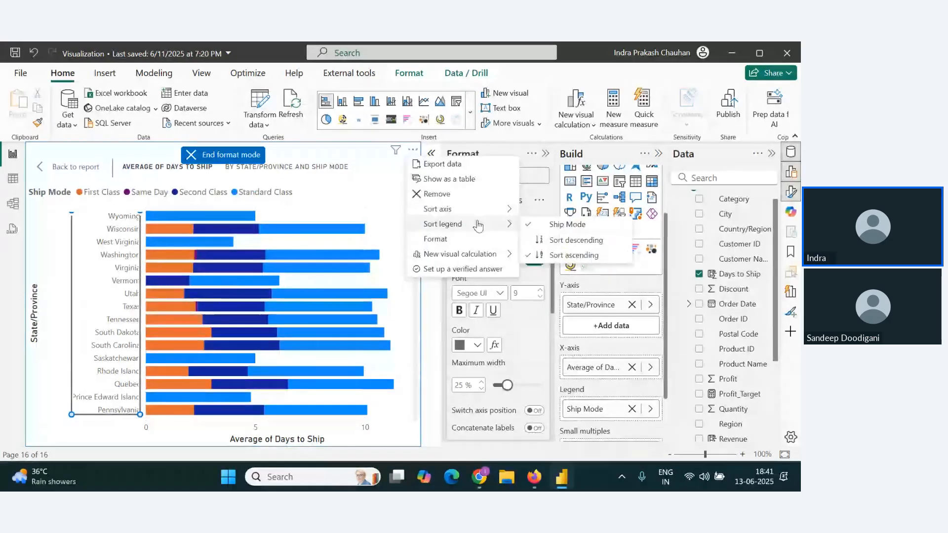
{"action": "left_click", "coordinate": [575, 240]}
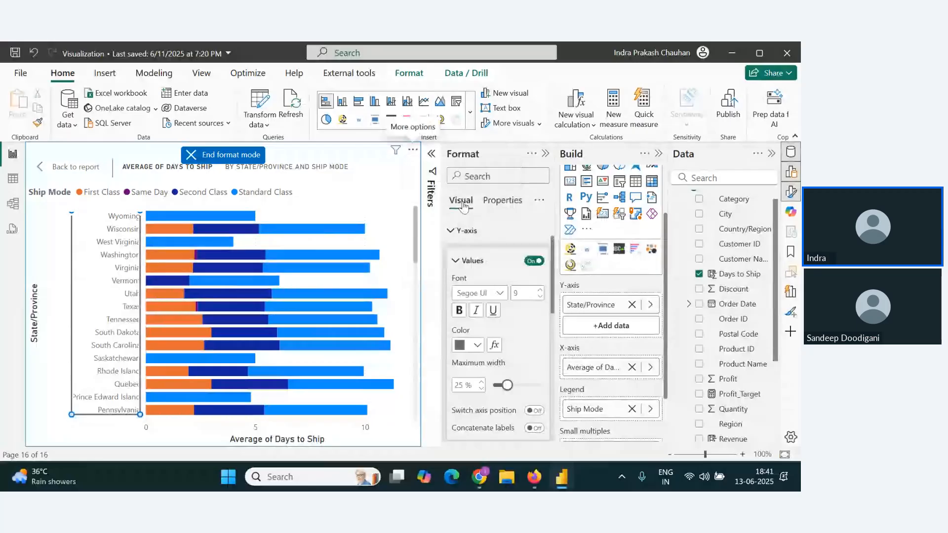
{"action": "left_click", "coordinate": [413, 151]}
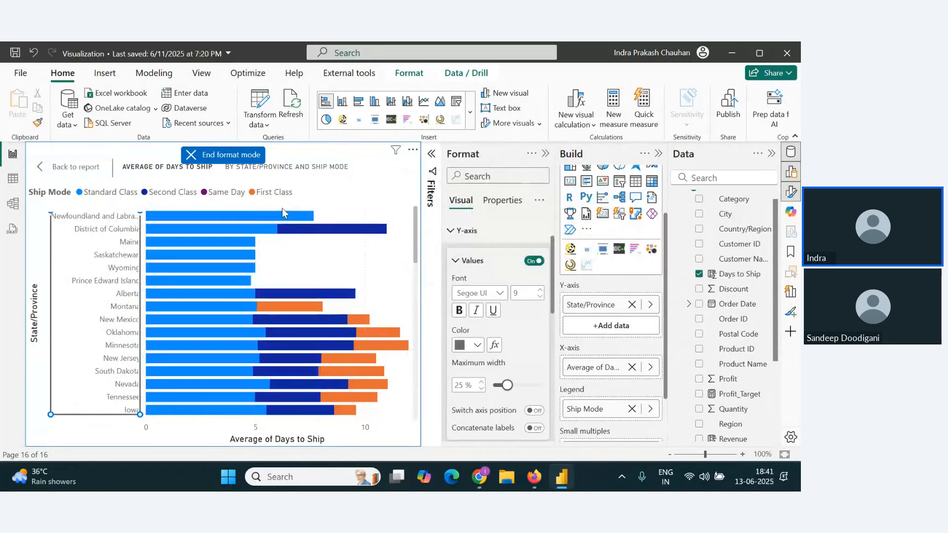
Step: Sort the Ship Mode legend in ascending order and return from focus mode to the report page
{"action": "left_click", "coordinate": [413, 149]}
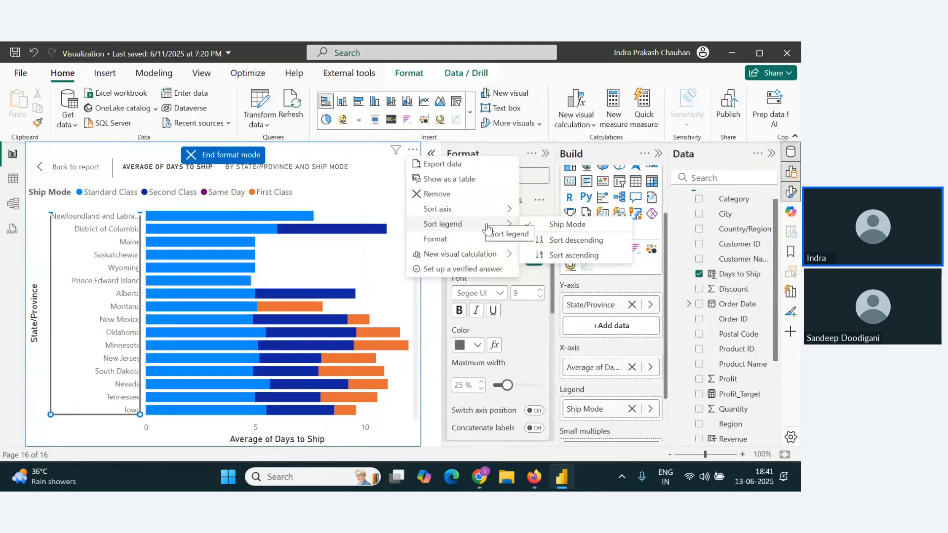
{"action": "left_click", "coordinate": [570, 255]}
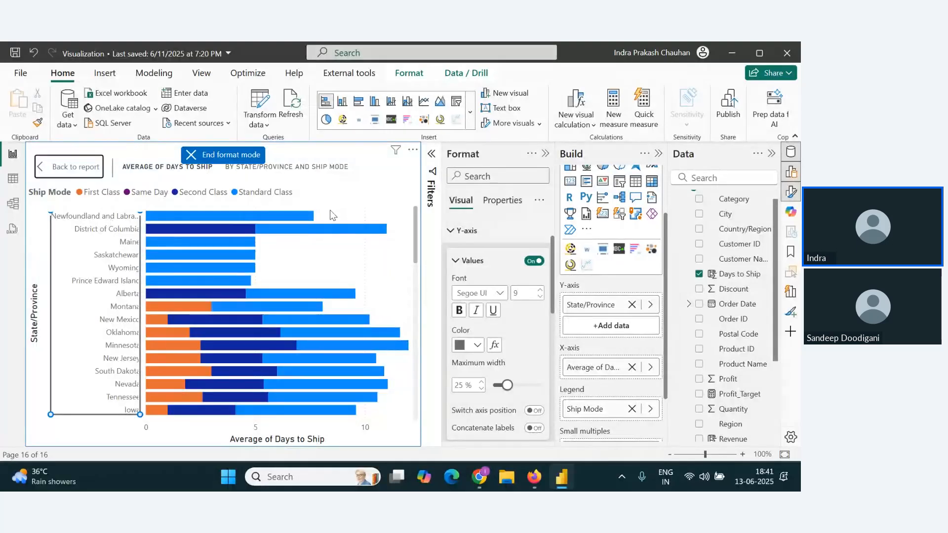
{"action": "left_click", "coordinate": [311, 216]}
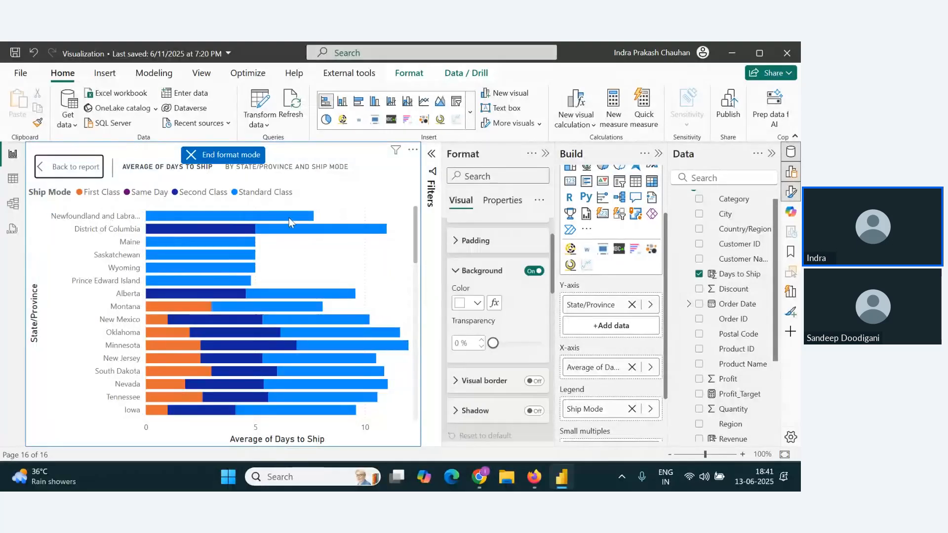
{"action": "left_click", "coordinate": [210, 156]}
{"action": "left_click", "coordinate": [63, 168]}
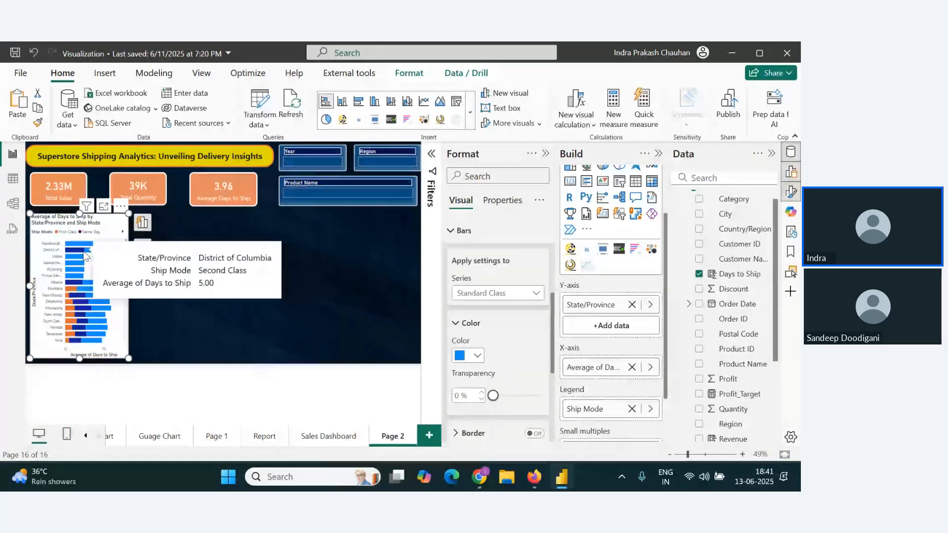
Step: Look through the states in the bar chart and check the attendees' chat in Zoho Webinar before returning to Power BI
{"action": "scroll", "coordinate": [83, 255], "scroll_direction": "down", "scroll_amount": 5}
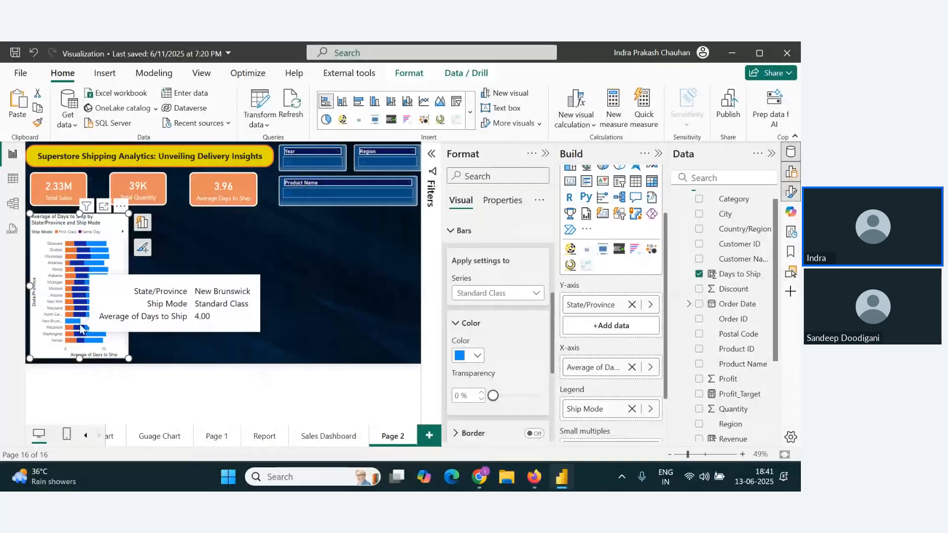
{"action": "left_click_drag", "start_coordinate": [125, 293], "coordinate": [115, 243]}
{"action": "key", "text": "alt+Tab"}
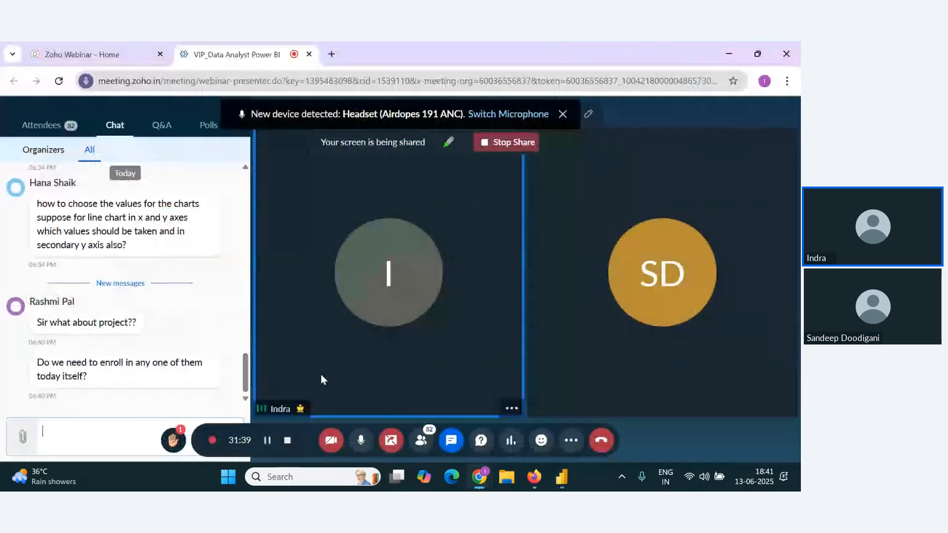
{"action": "key", "text": "alt+Tab"}
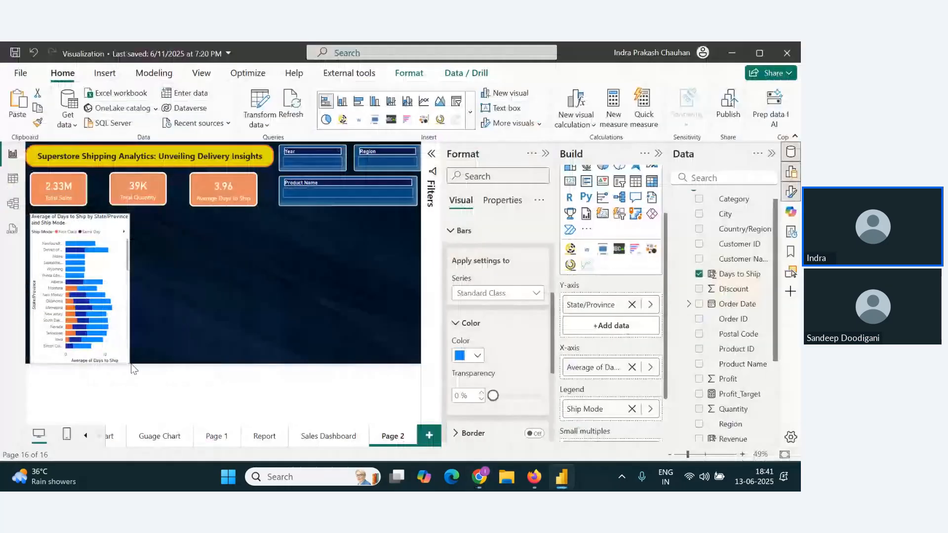
Step: Copy the formatting of the Sales by Sub-Category chart on the Sales Dashboard page to the bar chart on Page 2 with Format Painter
{"action": "left_click", "coordinate": [327, 270]}
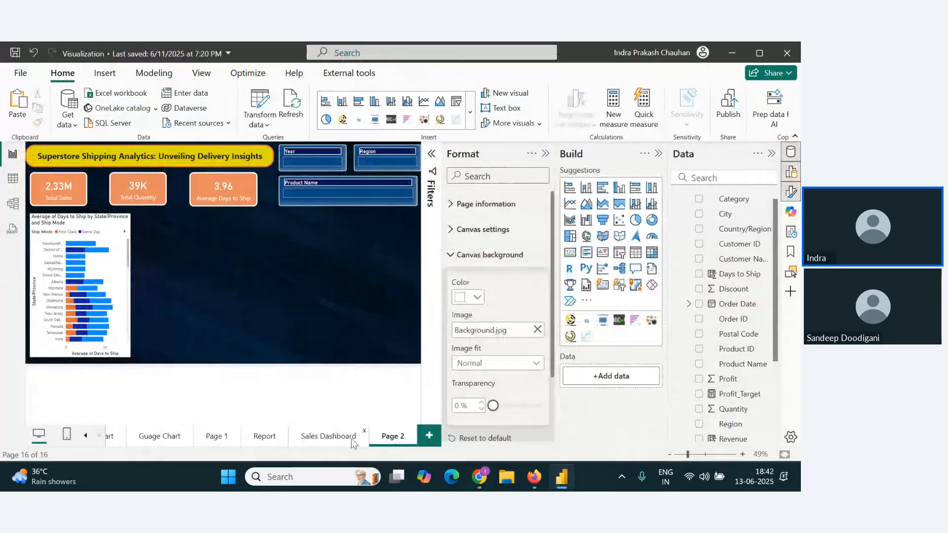
{"action": "left_click", "coordinate": [328, 436]}
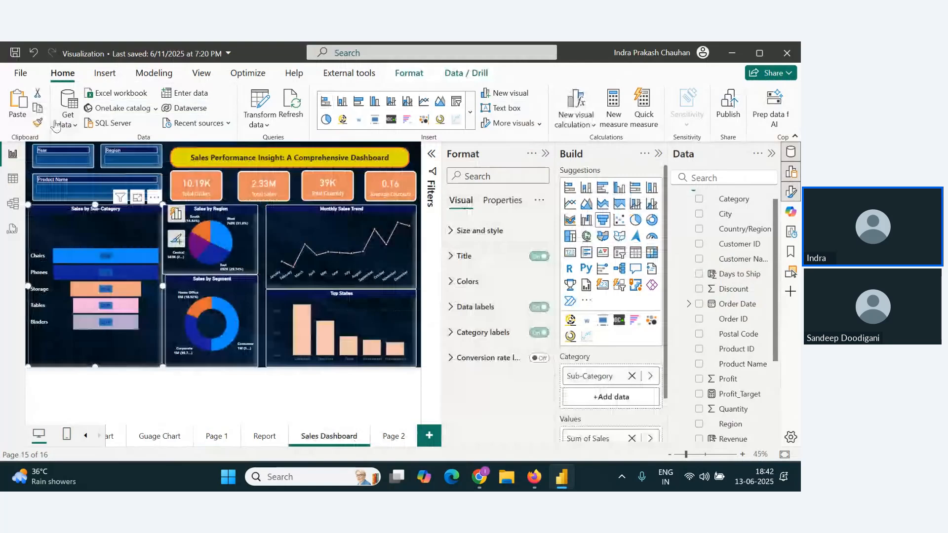
{"action": "left_click", "coordinate": [38, 126]}
{"action": "left_click", "coordinate": [394, 436]}
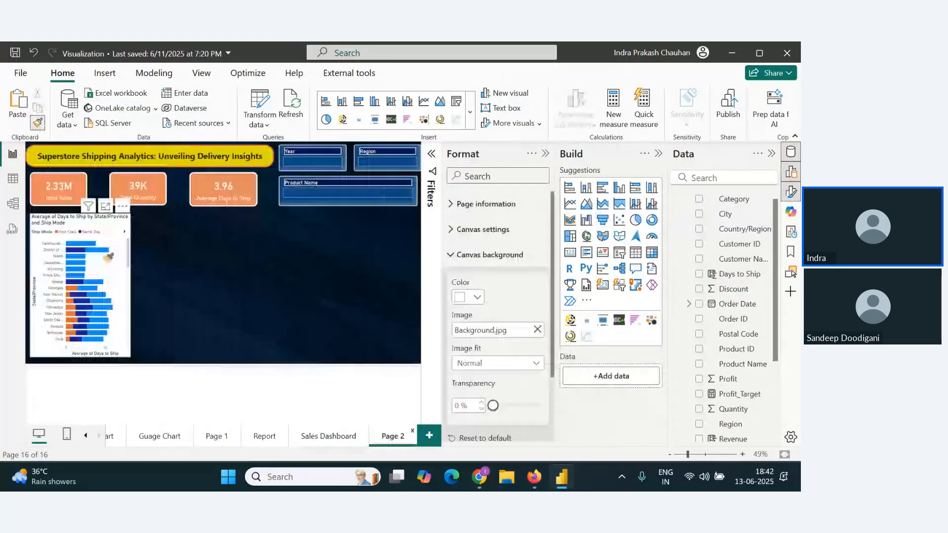
{"action": "left_click", "coordinate": [108, 257]}
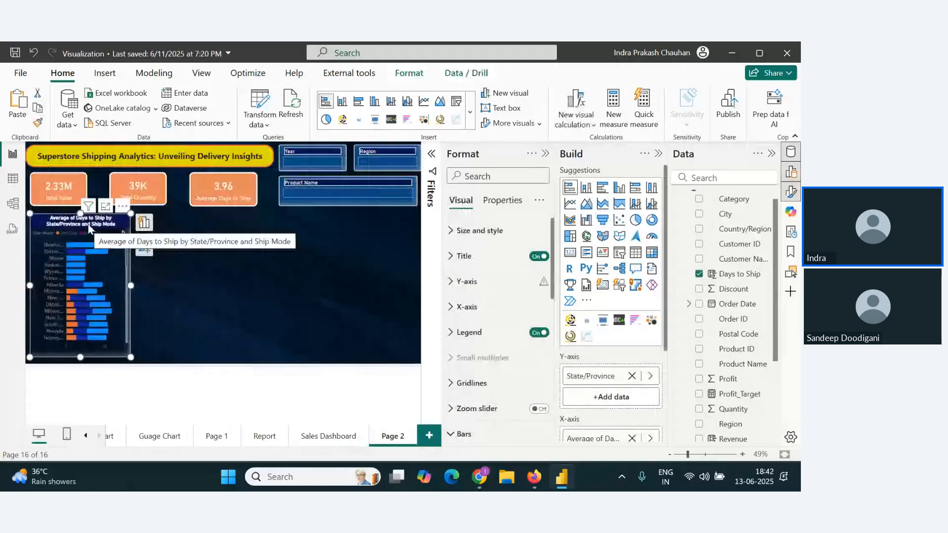
{"action": "scroll", "coordinate": [503, 365], "scroll_direction": "down", "scroll_amount": 2}
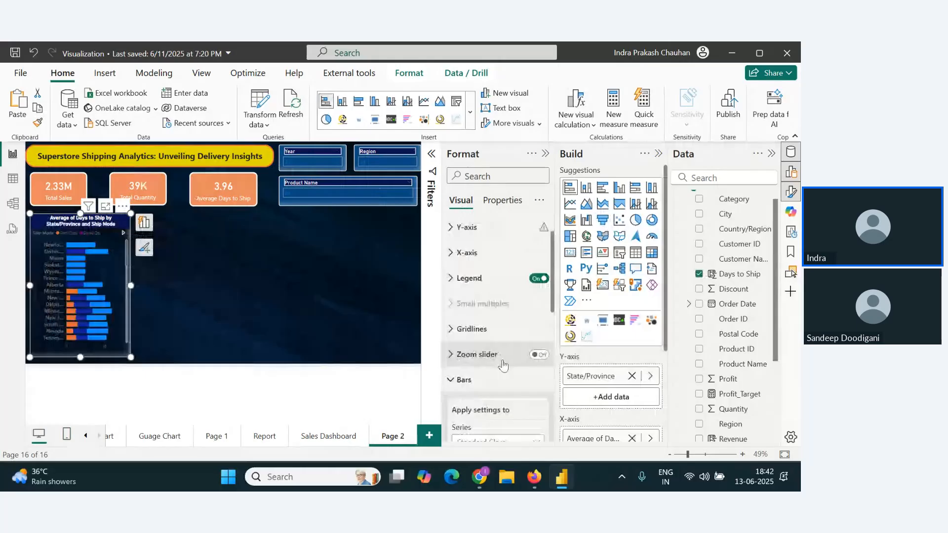
{"action": "scroll", "coordinate": [503, 366], "scroll_direction": "down", "scroll_amount": 3}
{"action": "scroll", "coordinate": [503, 345], "scroll_direction": "up", "scroll_amount": 6}
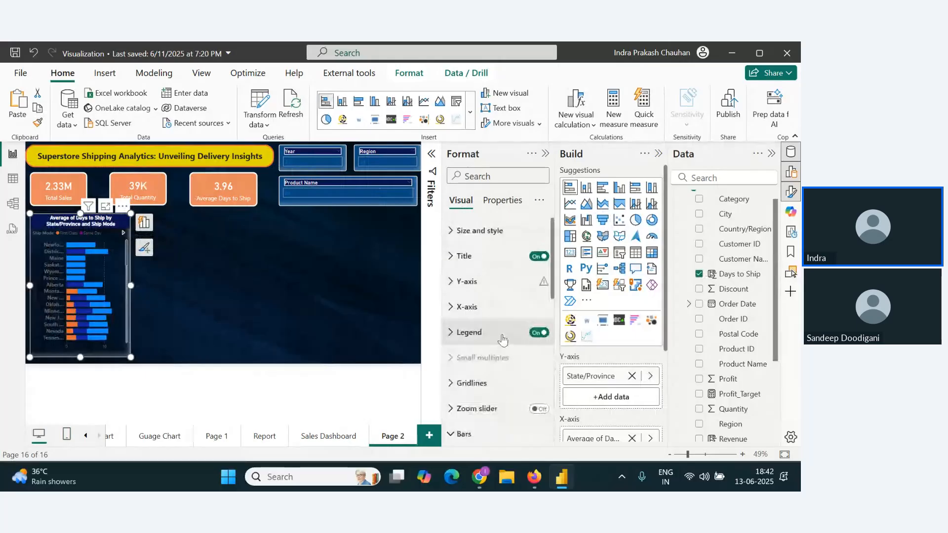
Step: Set the title text of the Days to Ship bar chart to "State with Shipping Details"
{"action": "left_click", "coordinate": [458, 266]}
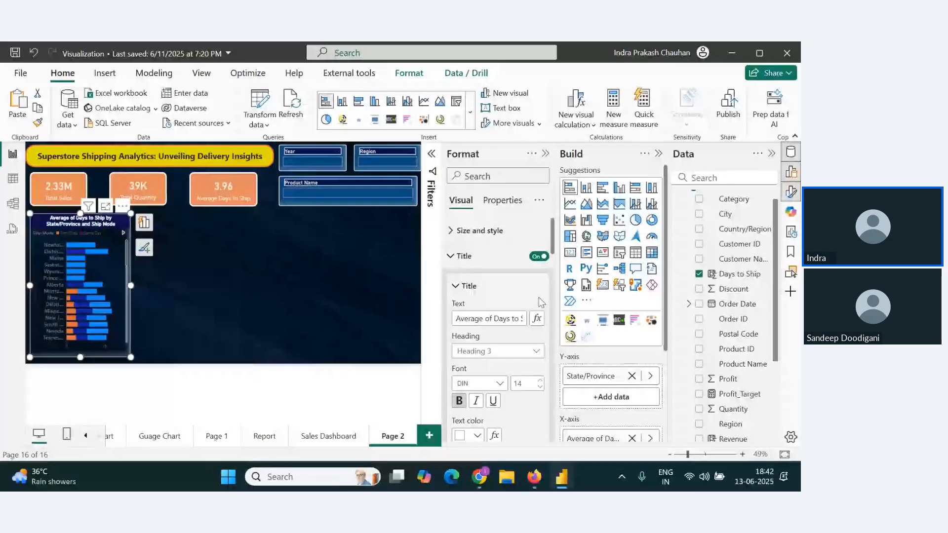
{"action": "triple_click", "coordinate": [488, 321]}
{"action": "type", "text": "State "}
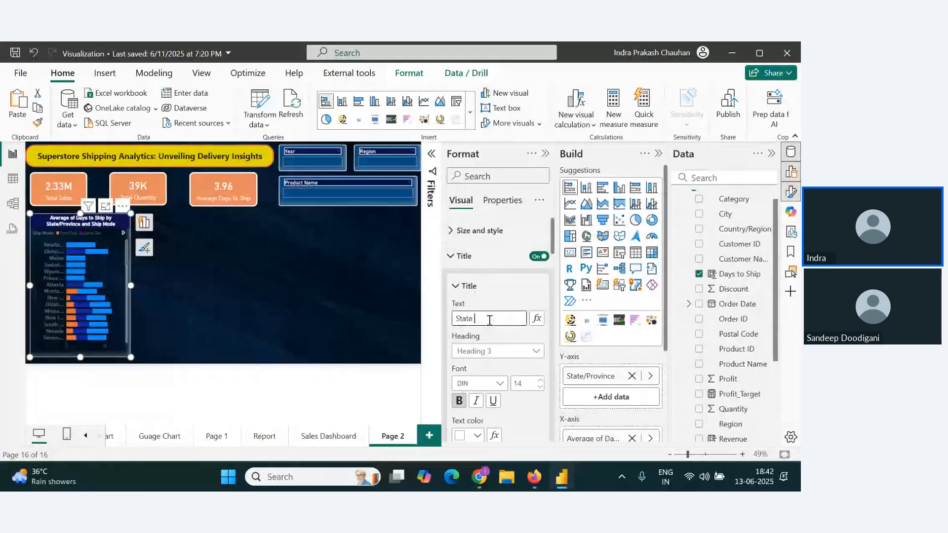
{"action": "type", "text": "with Shipping Details"}
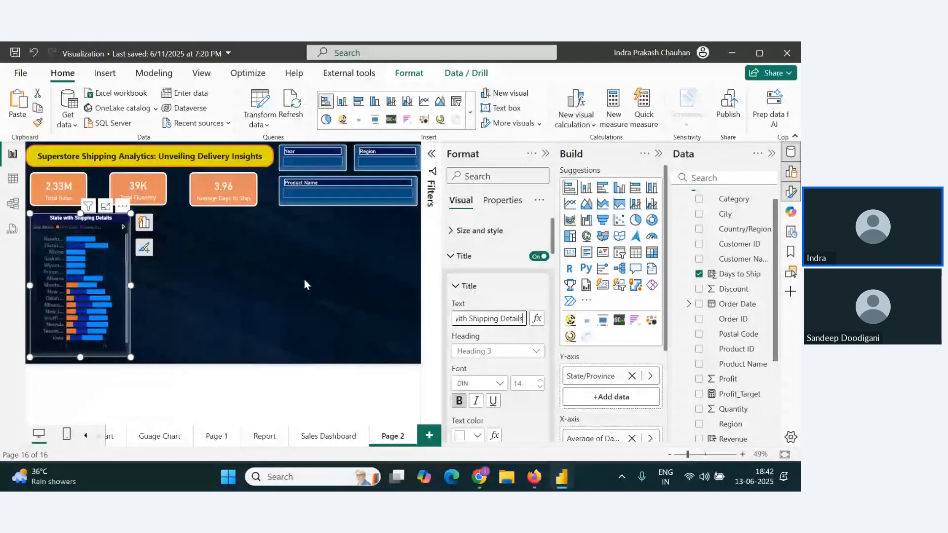
Step: Filter the page by the #10- 4 1/8" x 9 1/2" Security-Tint Envelopes product, examine the bars' shipping details, and clear the filter
{"action": "left_click", "coordinate": [331, 193]}
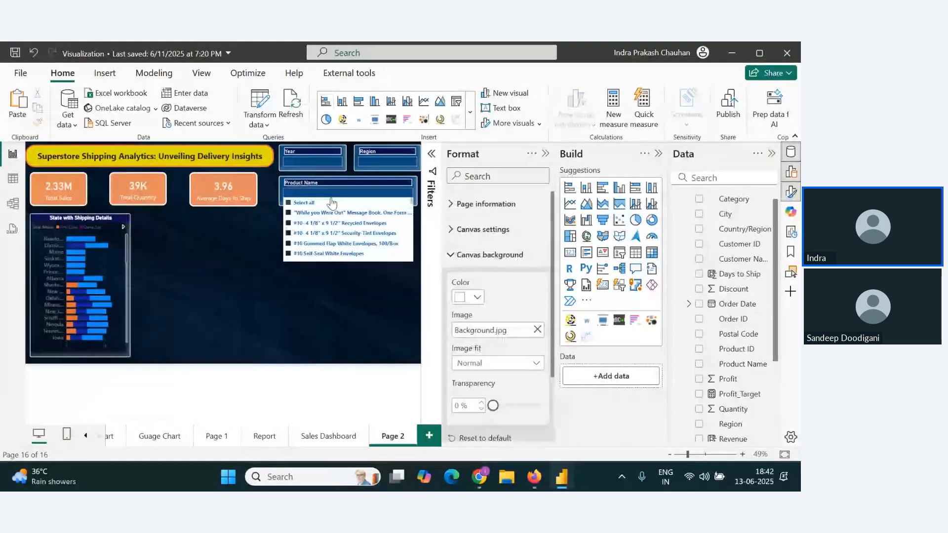
{"action": "left_click", "coordinate": [291, 233]}
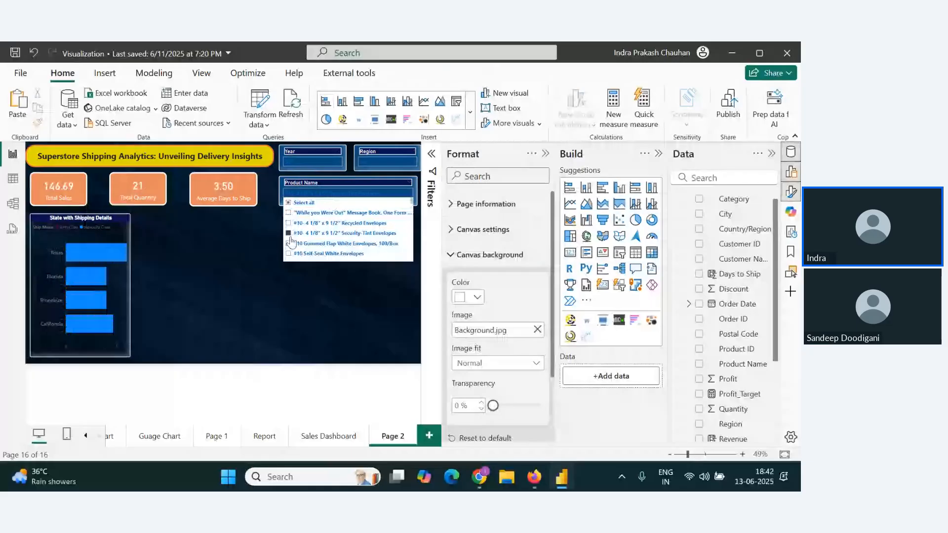
{"action": "mouse_move", "coordinate": [74, 250]}
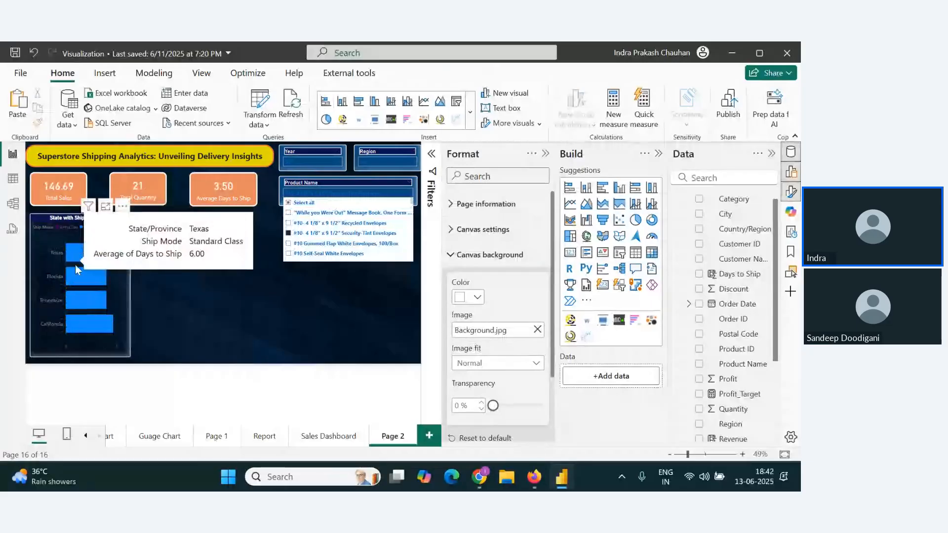
{"action": "mouse_move", "coordinate": [80, 296]}
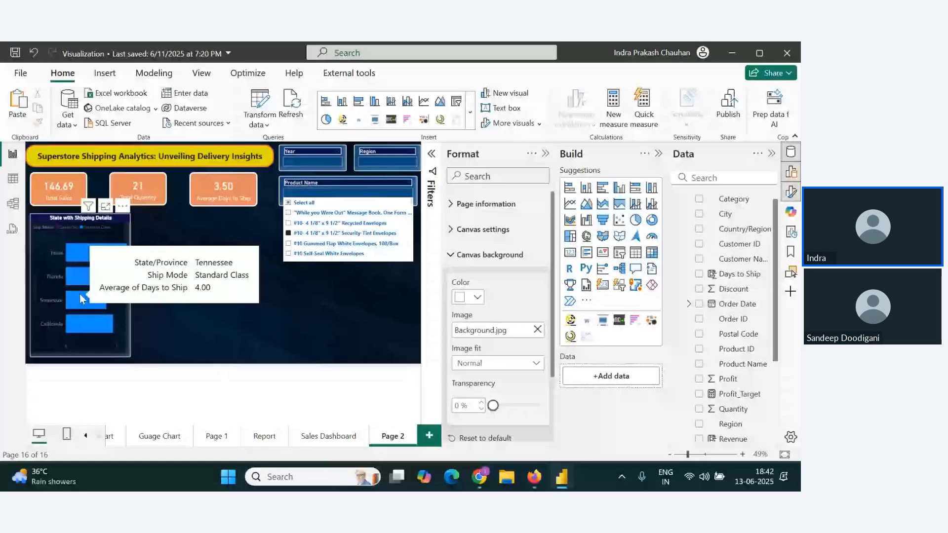
{"action": "left_click", "coordinate": [335, 233]}
{"action": "left_click", "coordinate": [150, 310]}
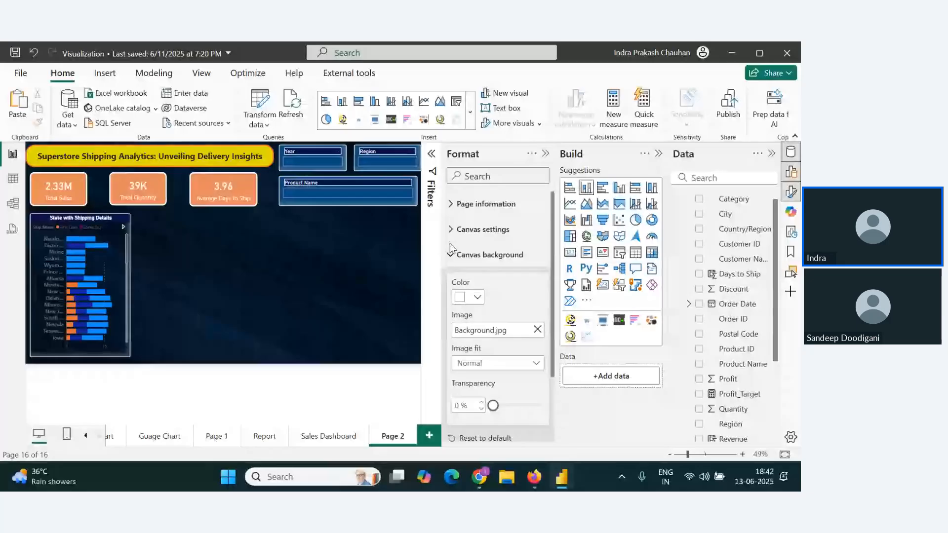
Step: Insert a stacked column chart beside the State with Shipping Details chart, with Ship Mode on the X-axis and Count of Ship Mode on the Y-axis
{"action": "left_click", "coordinate": [586, 188]}
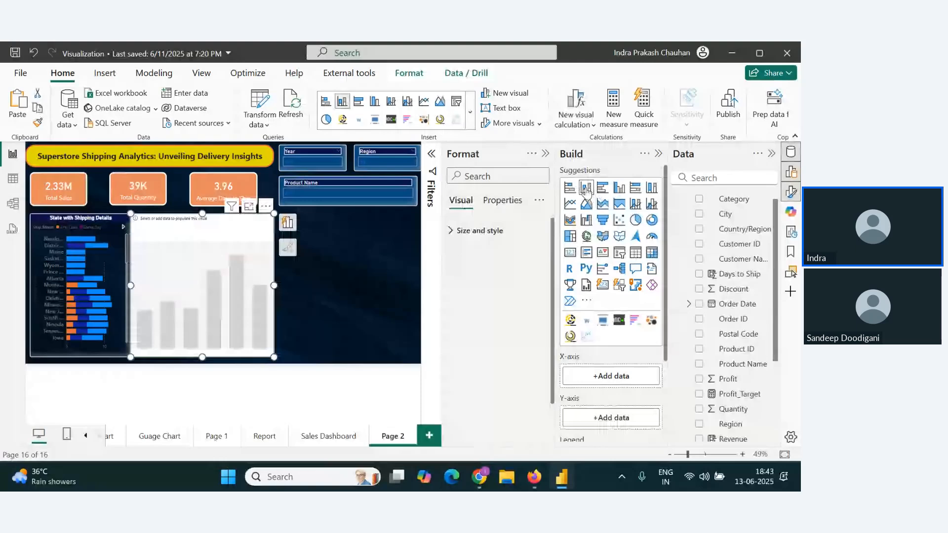
{"action": "left_click_drag", "start_coordinate": [262, 312], "coordinate": [281, 312]}
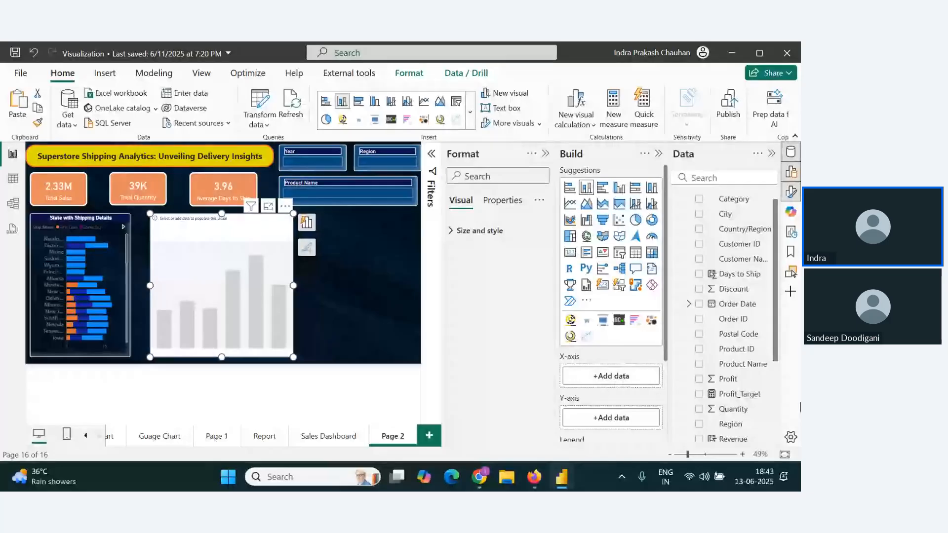
{"action": "scroll", "coordinate": [729, 387], "scroll_direction": "down", "scroll_amount": 3}
{"action": "left_click_drag", "start_coordinate": [736, 404], "coordinate": [709, 401]}
{"action": "left_click_drag", "start_coordinate": [626, 382], "coordinate": [622, 379]}
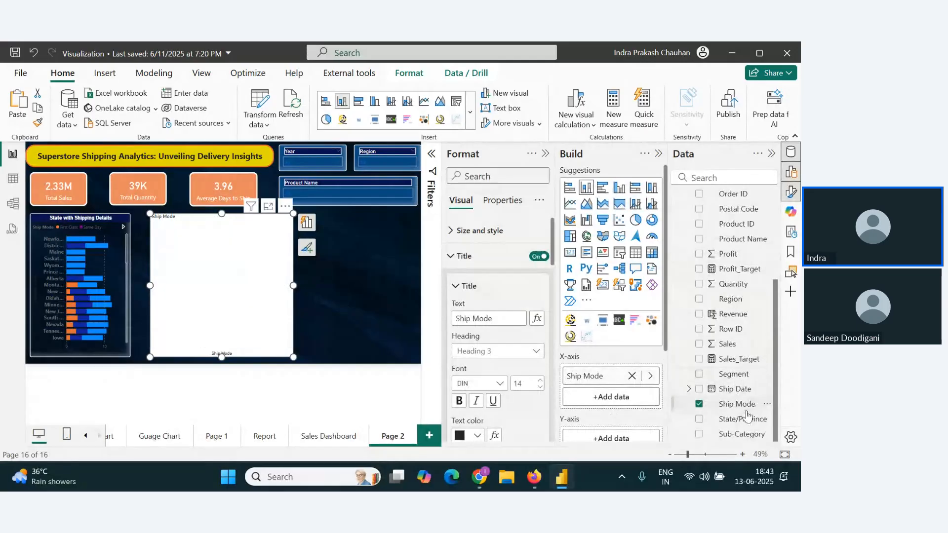
{"action": "left_click_drag", "start_coordinate": [741, 405], "coordinate": [626, 386]}
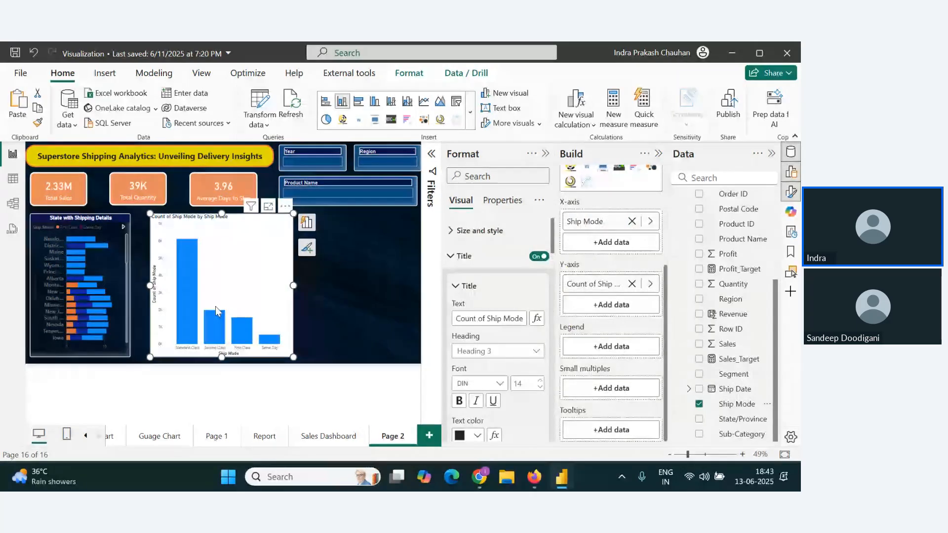
Step: Copy the State with Shipping Details chart's formatting to the Ship Mode column chart with Format Painter and move the column chart closer to it
{"action": "left_click", "coordinate": [110, 261]}
{"action": "left_click", "coordinate": [225, 235]}
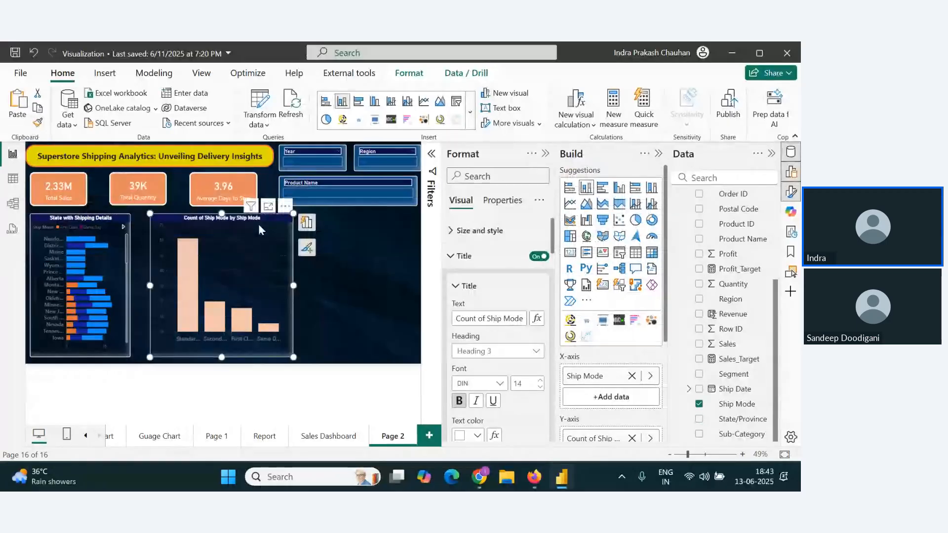
{"action": "left_click_drag", "start_coordinate": [259, 224], "coordinate": [252, 217]}
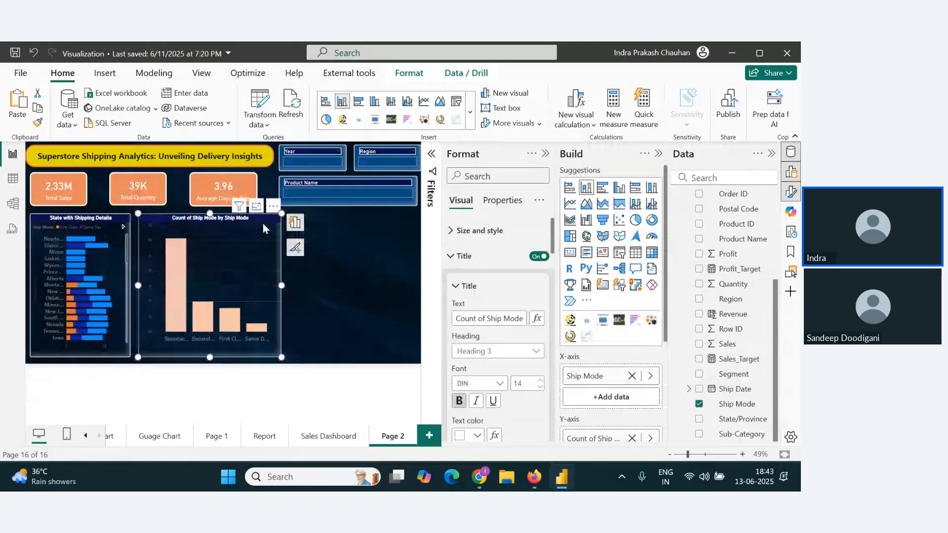
Step: Switch to Zoho Webinar, view the dashboard image shared in the chat, check the attendees and Q&A lists, and return to Power BI
{"action": "key", "text": "alt+Tab"}
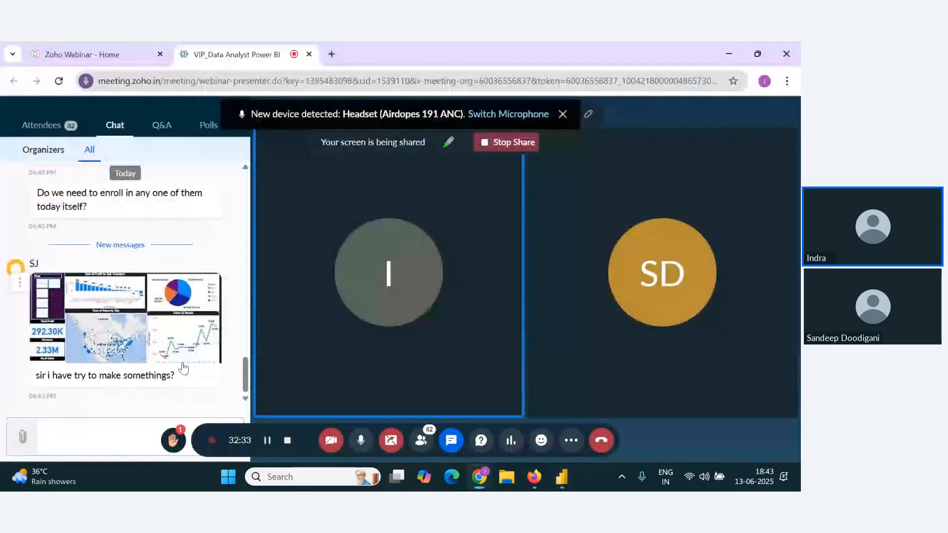
{"action": "left_click", "coordinate": [182, 352]}
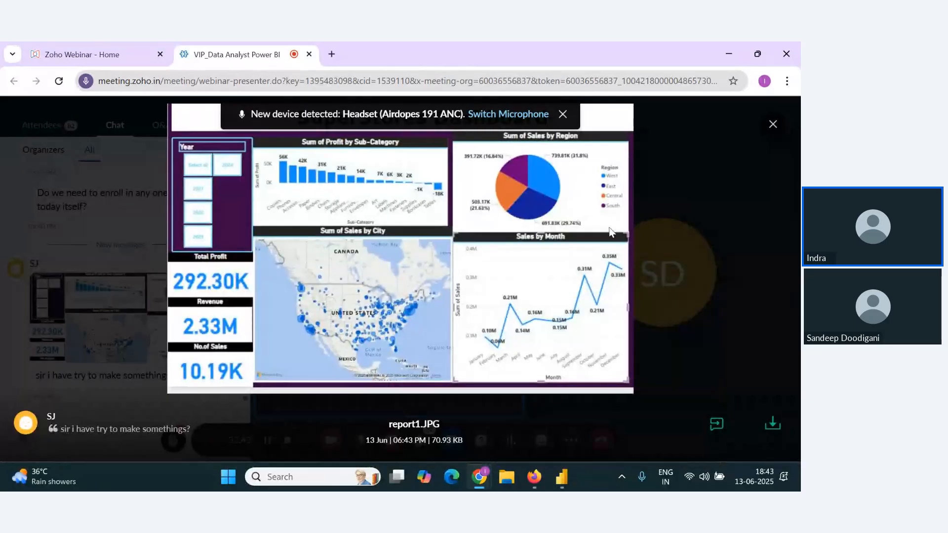
{"action": "key", "text": "Escape"}
{"action": "left_click", "coordinate": [421, 440]}
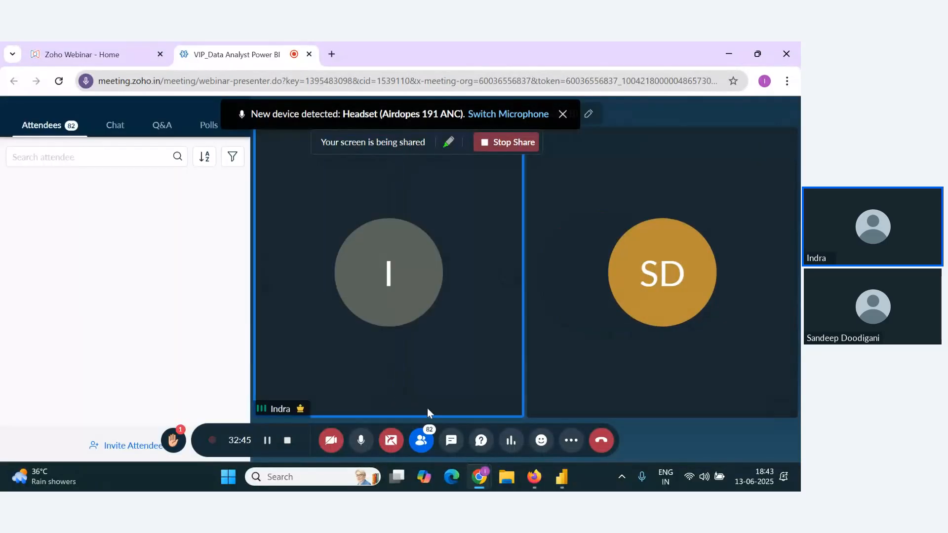
{"action": "left_click", "coordinate": [164, 127]}
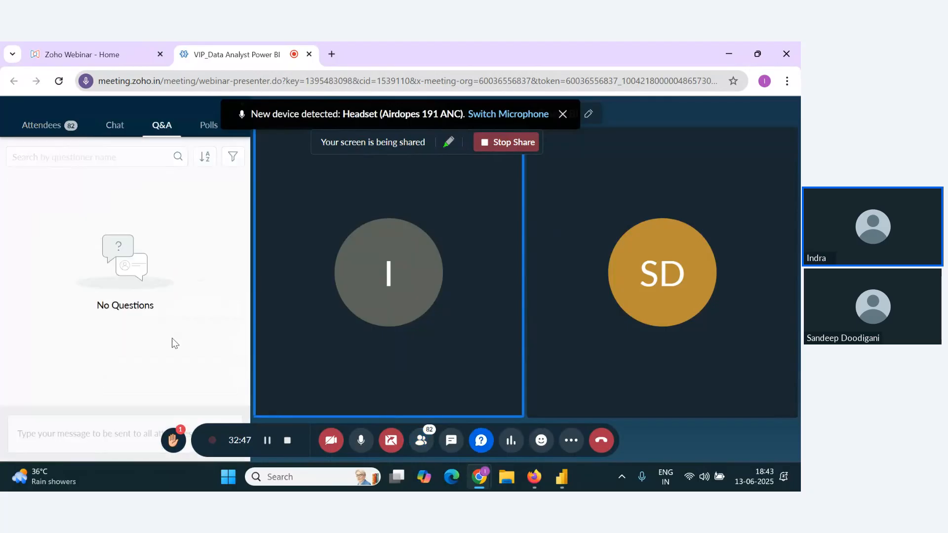
{"action": "left_click", "coordinate": [123, 132]}
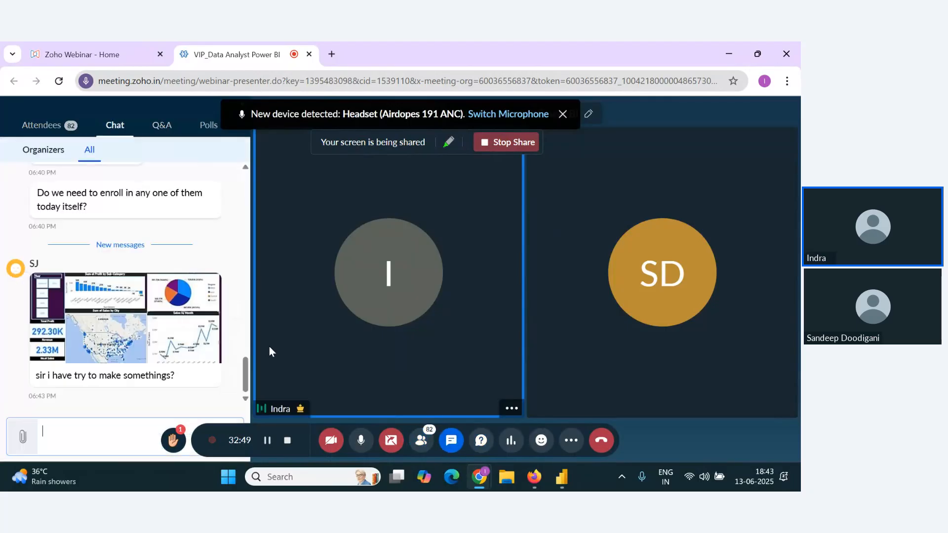
{"action": "key", "text": "alt+Tab"}
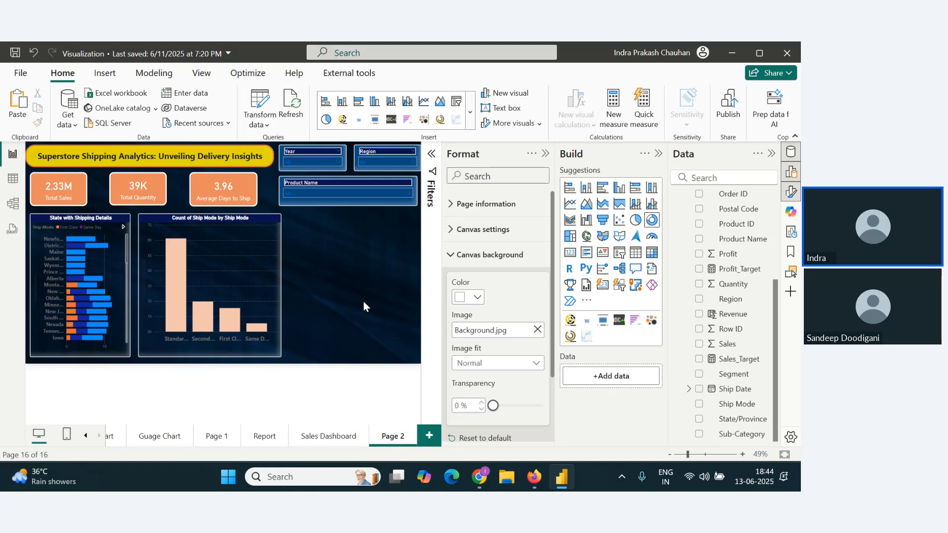
Step: Insert a donut chart beside the column chart with Ship Mode as its legend, and consult the Sales Dashboard page before returning to Page 2
{"action": "left_click", "coordinate": [651, 220]}
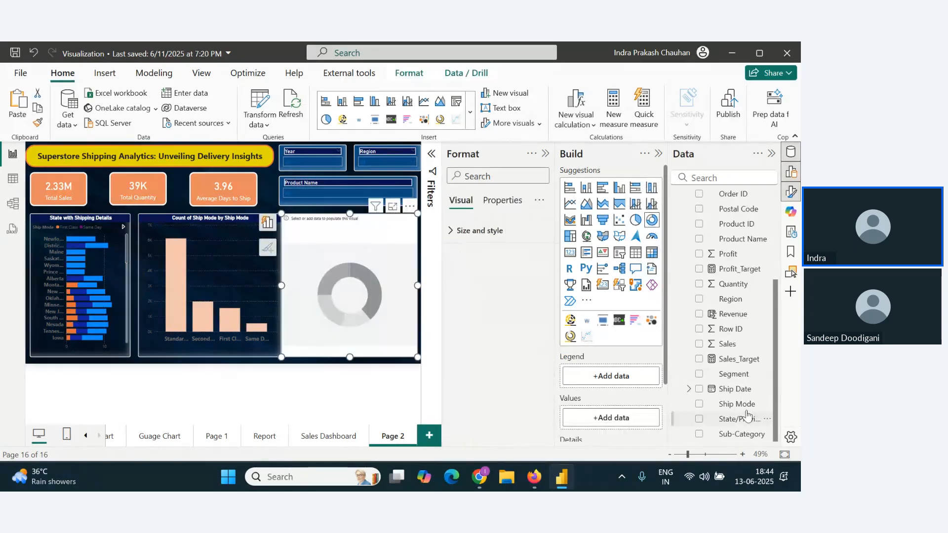
{"action": "left_click_drag", "start_coordinate": [746, 404], "coordinate": [632, 379]}
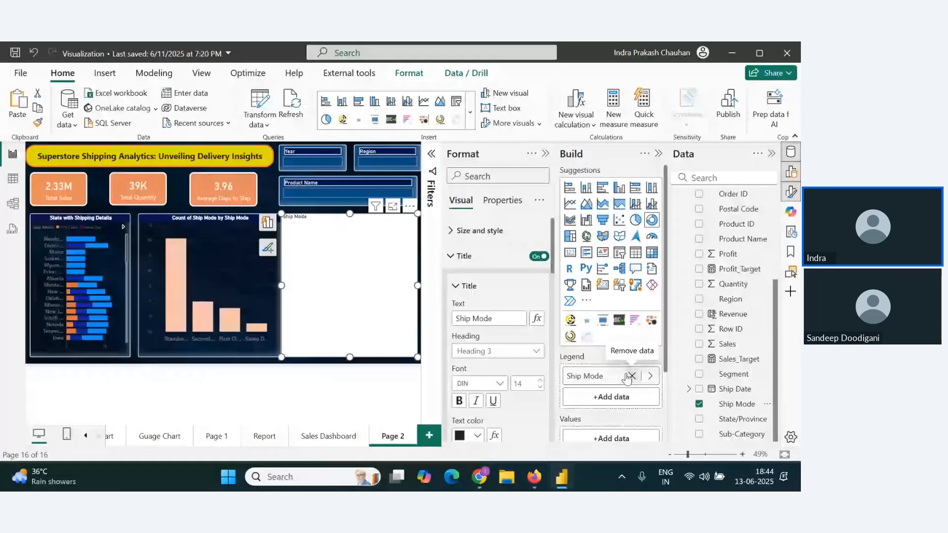
{"action": "left_click", "coordinate": [334, 440]}
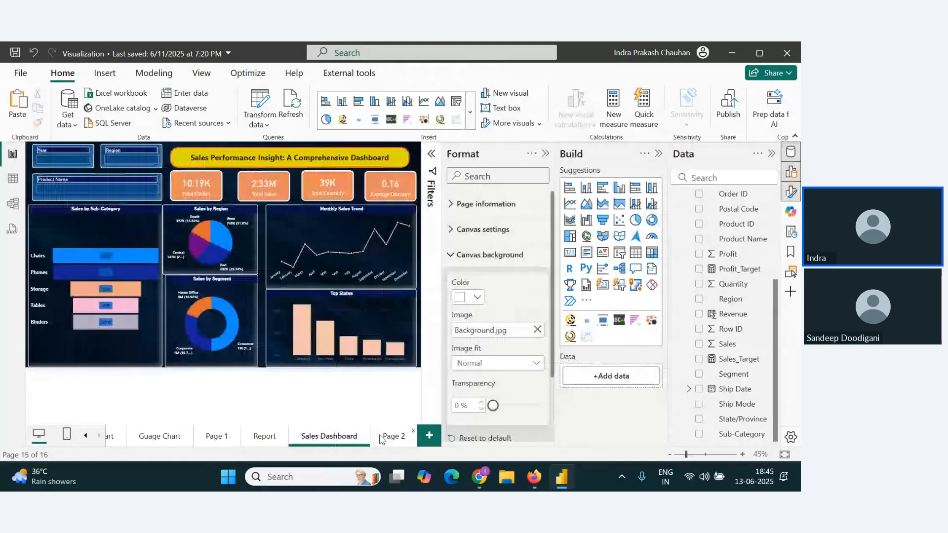
{"action": "left_click", "coordinate": [392, 436]}
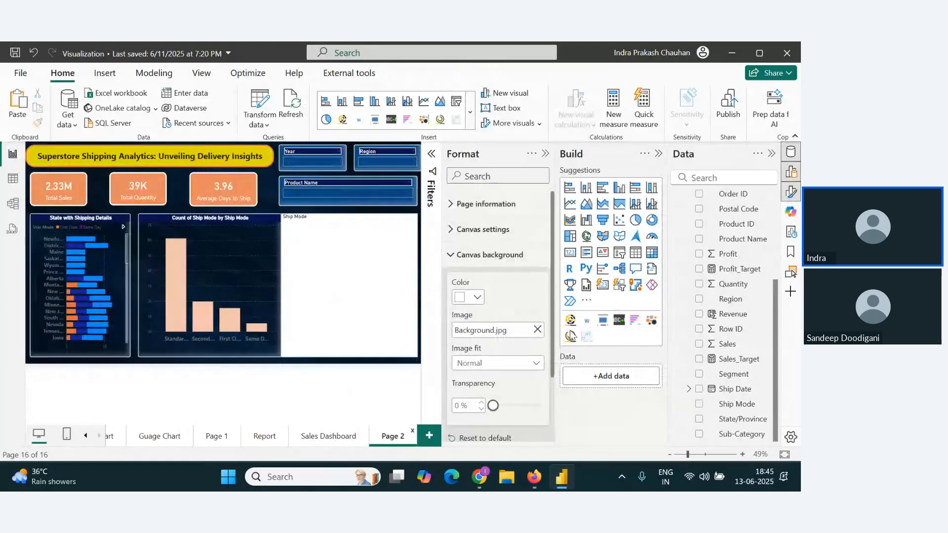
{"action": "scroll", "coordinate": [534, 366], "scroll_direction": "down", "scroll_amount": 1}
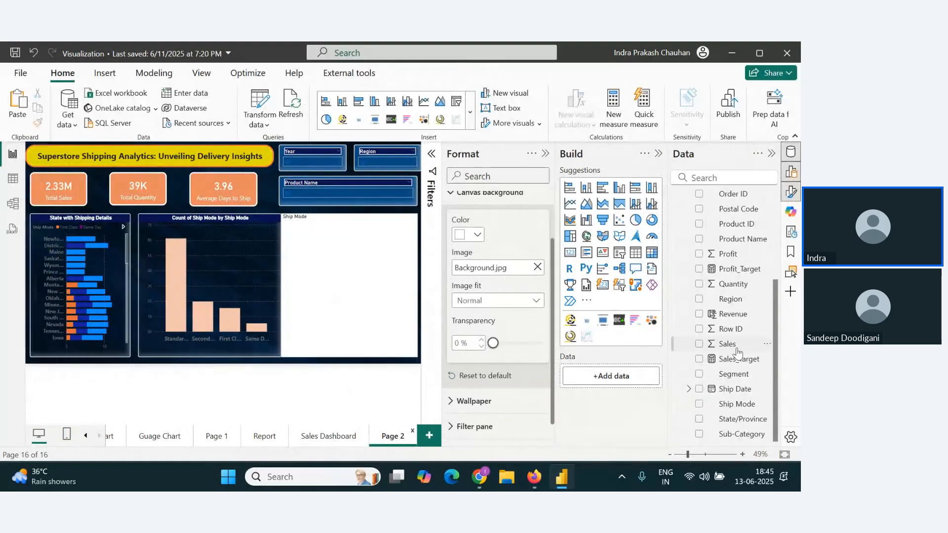
{"action": "left_click_drag", "start_coordinate": [730, 344], "coordinate": [656, 380]}
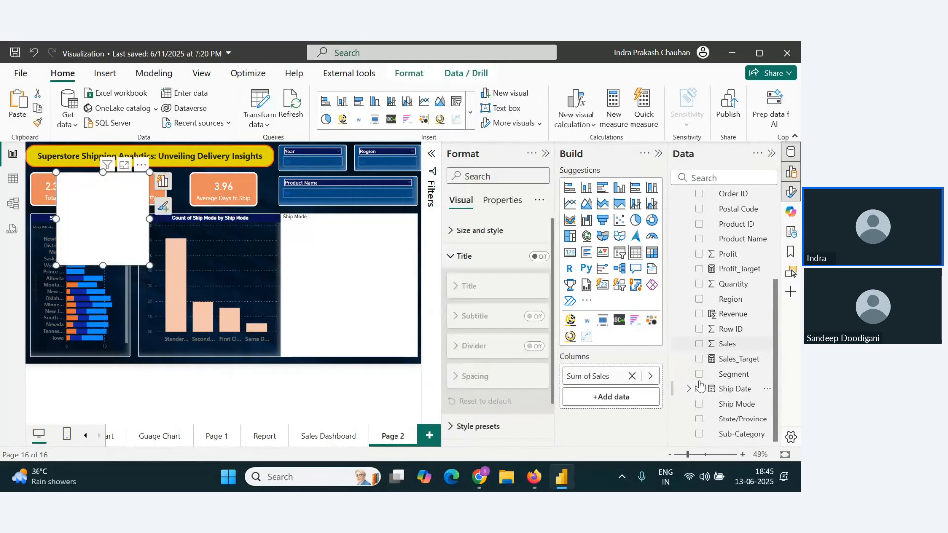
{"action": "key", "text": "Delete"}
Step: Add Sales as the donut chart's values and copy the column chart's formatting to it with Format Painter
{"action": "left_click", "coordinate": [325, 287]}
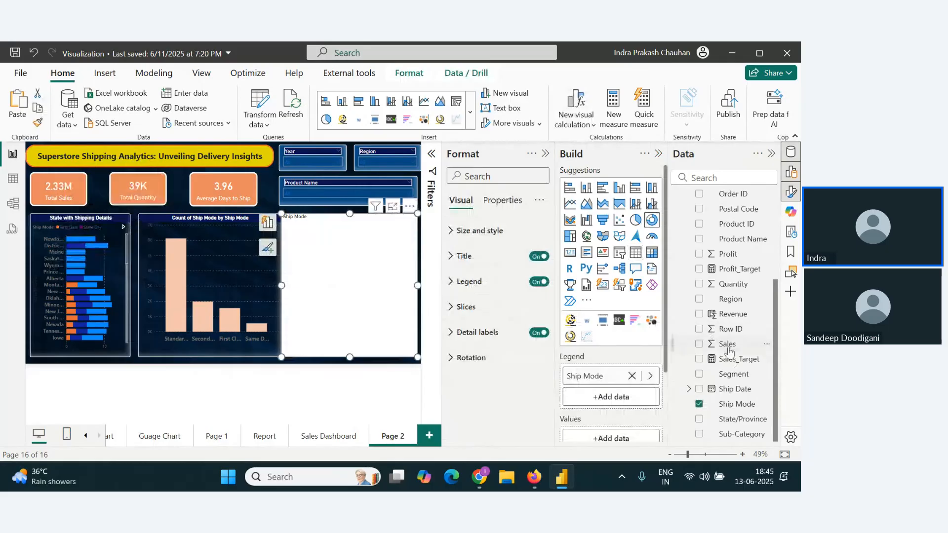
{"action": "left_click_drag", "start_coordinate": [728, 350], "coordinate": [627, 436]}
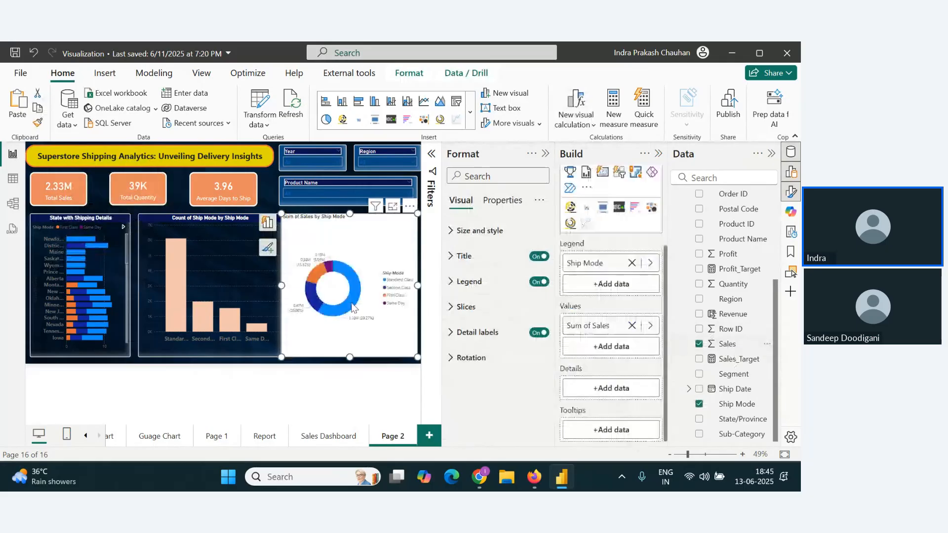
{"action": "left_click", "coordinate": [208, 237]}
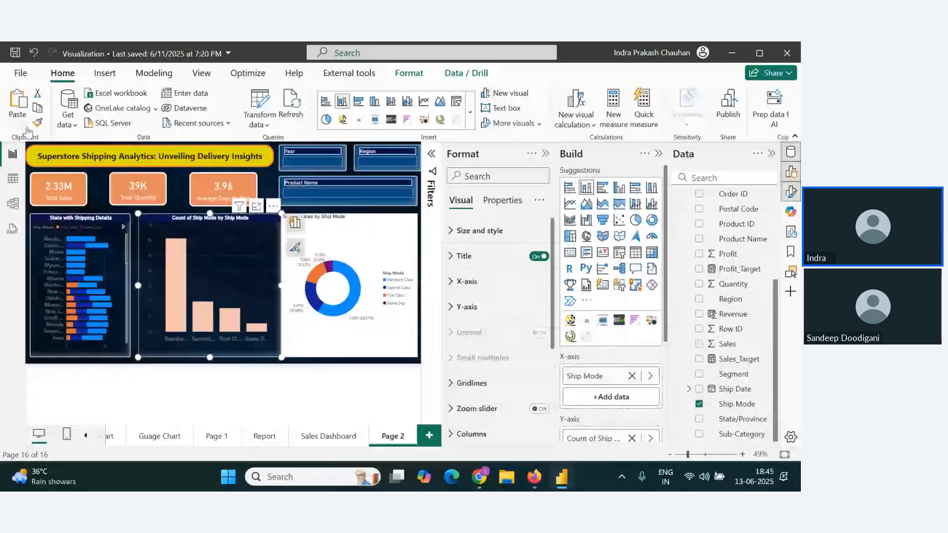
{"action": "left_click", "coordinate": [372, 315]}
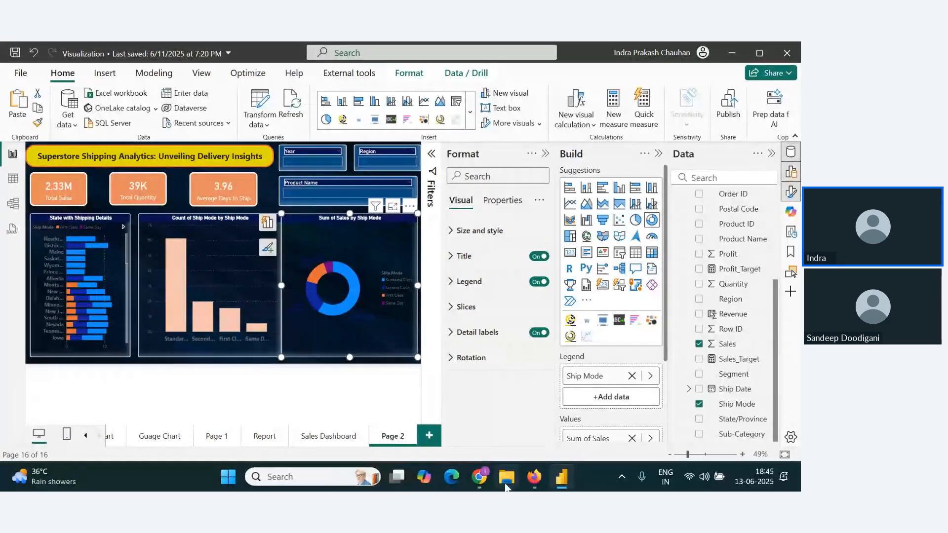
Step: Switch to Zoho Webinar to check the chat, unmute the microphone, and return to Power BI
{"action": "mouse_move", "coordinate": [479, 477]}
{"action": "left_click", "coordinate": [417, 416]}
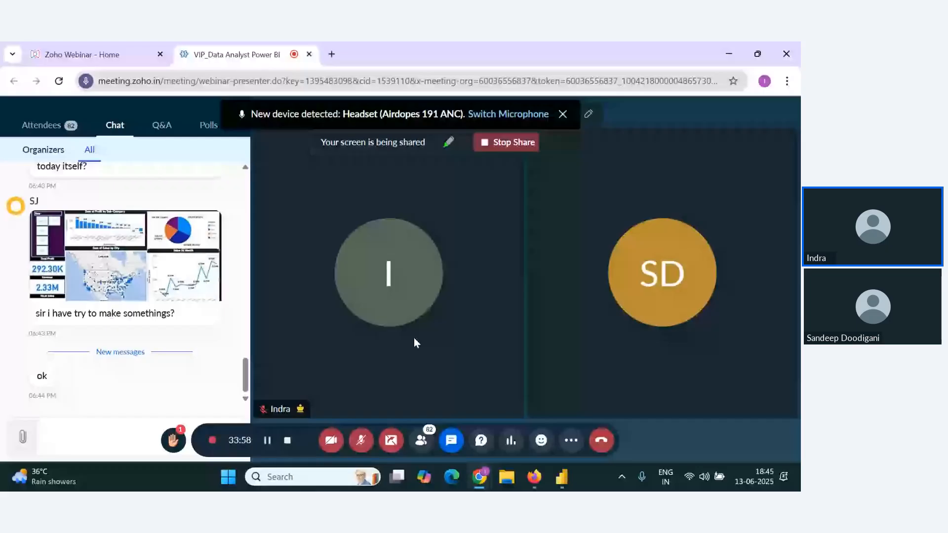
{"action": "left_click", "coordinate": [361, 440]}
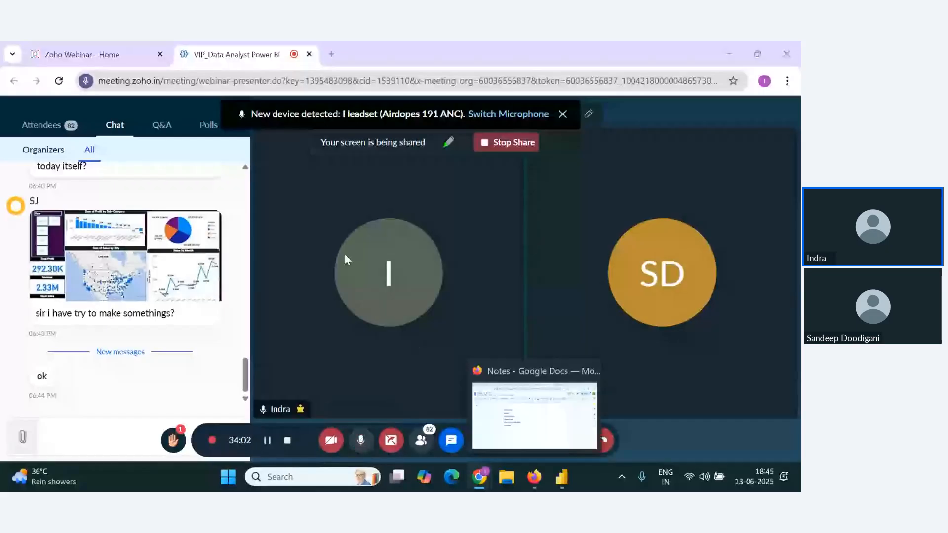
{"action": "key", "text": "alt+Tab"}
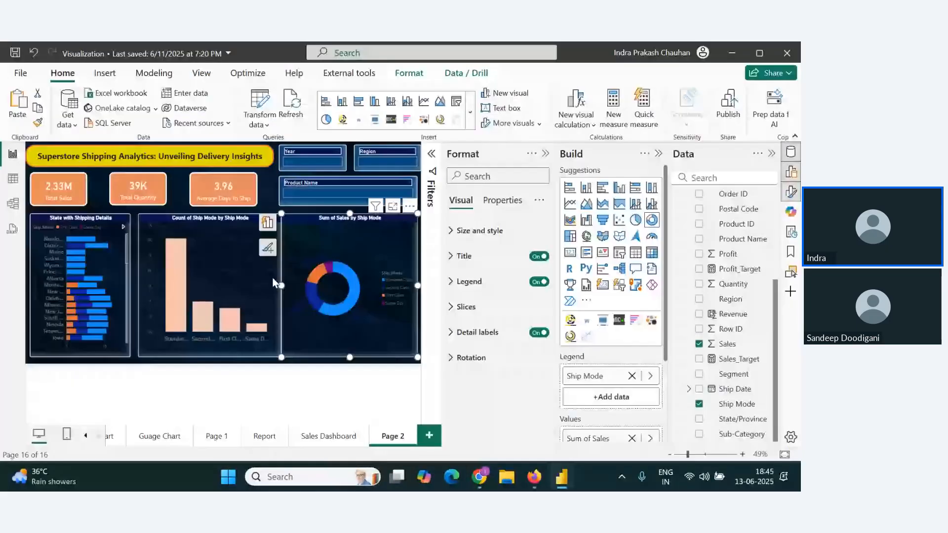
Step: Examine the Orders table's data from the Days to Ship column back to the order and ship date columns
{"action": "left_click", "coordinate": [14, 181]}
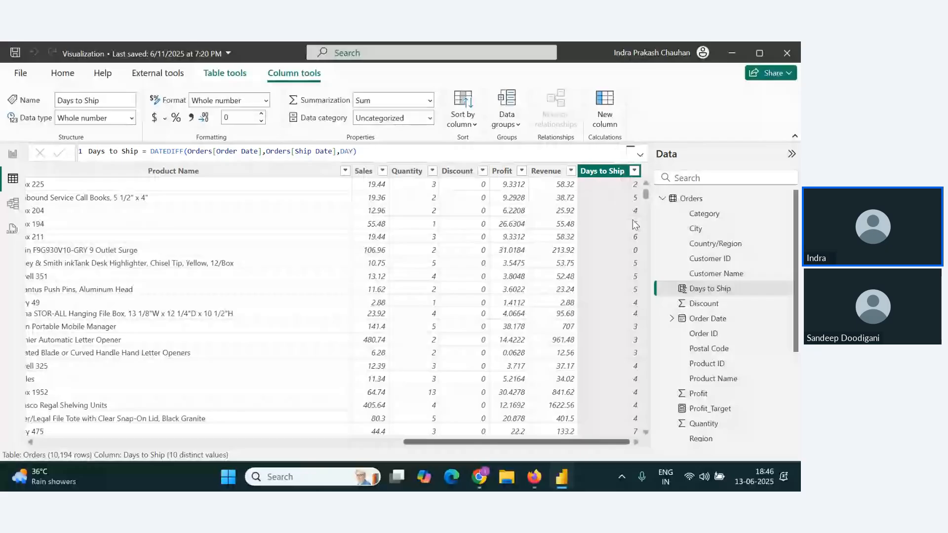
{"action": "left_click_drag", "start_coordinate": [543, 442], "coordinate": [183, 443]}
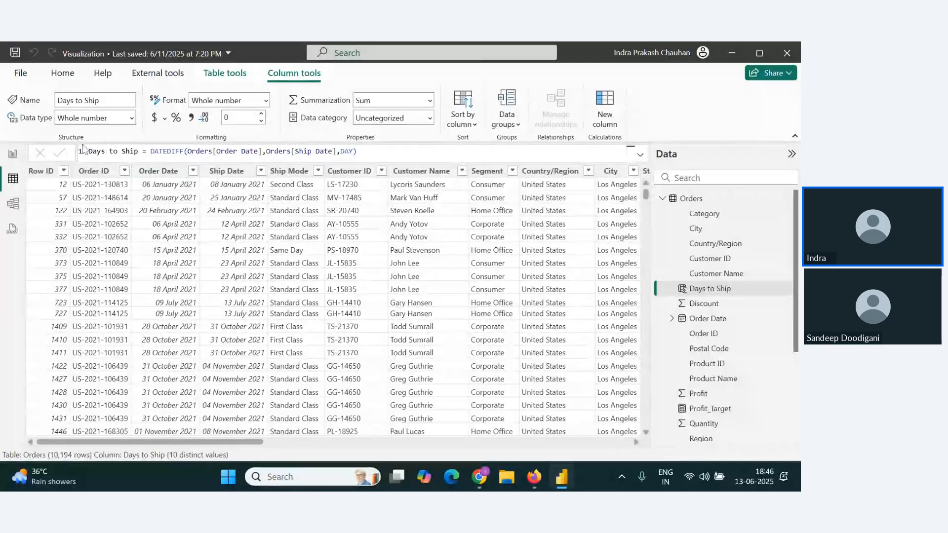
Step: Add a new calculated column named Shiping Status to the Orders table
{"action": "left_click", "coordinate": [68, 75]}
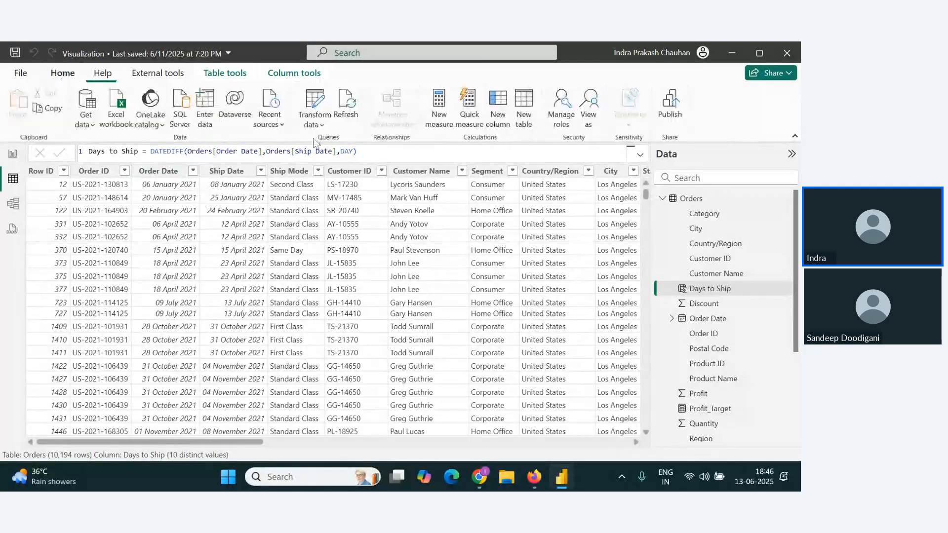
{"action": "left_click", "coordinate": [498, 111]}
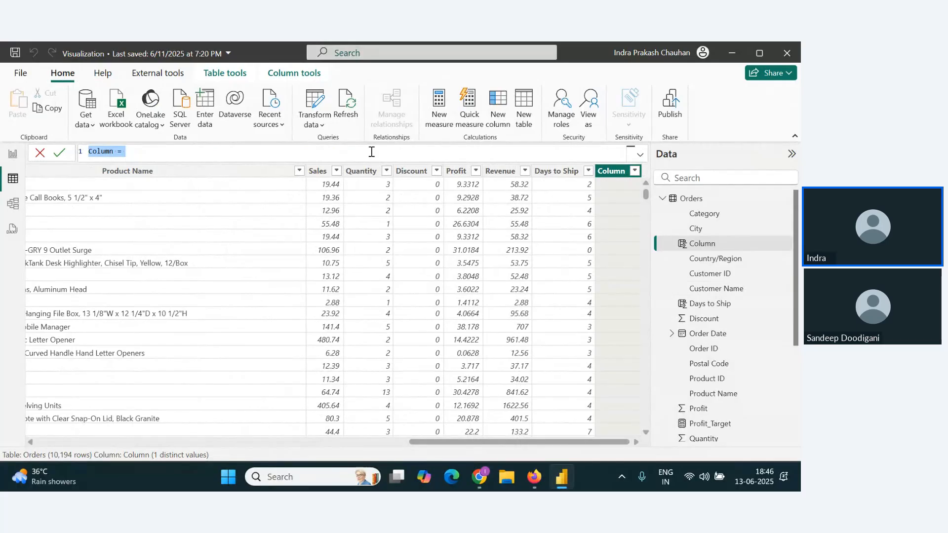
{"action": "left_click", "coordinate": [371, 151]}
{"action": "key", "text": "BackSpace"}
{"action": "key", "text": "BackSpace"}
{"action": "key", "text": "BackSpace"}
{"action": "key", "text": "BackSpace"}
{"action": "key", "text": "BackSpace"}
{"action": "key", "text": "BackSpace"}
{"action": "key", "text": "BackSpace"}
{"action": "key", "text": "BackSpace"}
{"action": "key", "text": "BackSpace"}
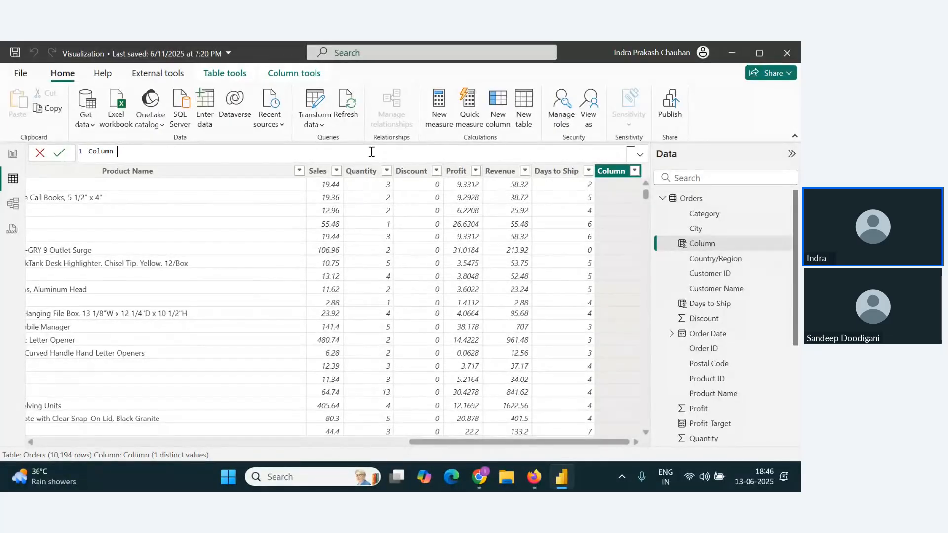
{"action": "type", "text": "Shiping Status"}
{"action": "key", "text": "BackSpace"}
{"action": "key", "text": "BackSpace"}
{"action": "type", "text": "us= If Order["}
Step: Begin the column's formula with an IF function whose logical test starts with Orders[Ship Date]
{"action": "key", "text": "BackSpace"}
{"action": "key", "text": "BackSpace"}
{"action": "key", "text": "BackSpace"}
{"action": "key", "text": "BackSpace"}
{"action": "key", "text": "BackSpace"}
{"action": "key", "text": "BackSpace"}
{"action": "key", "text": "Tab"}
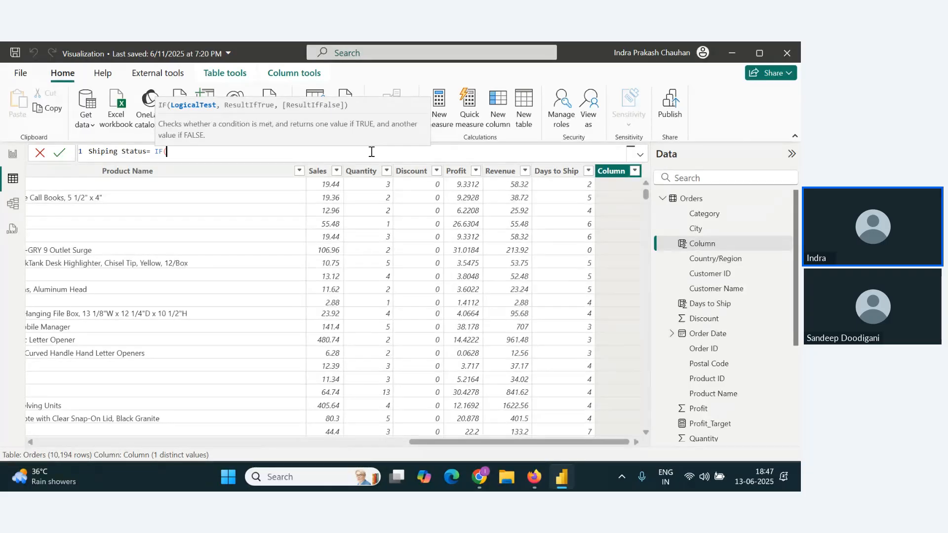
{"action": "type", "text": "shi"}
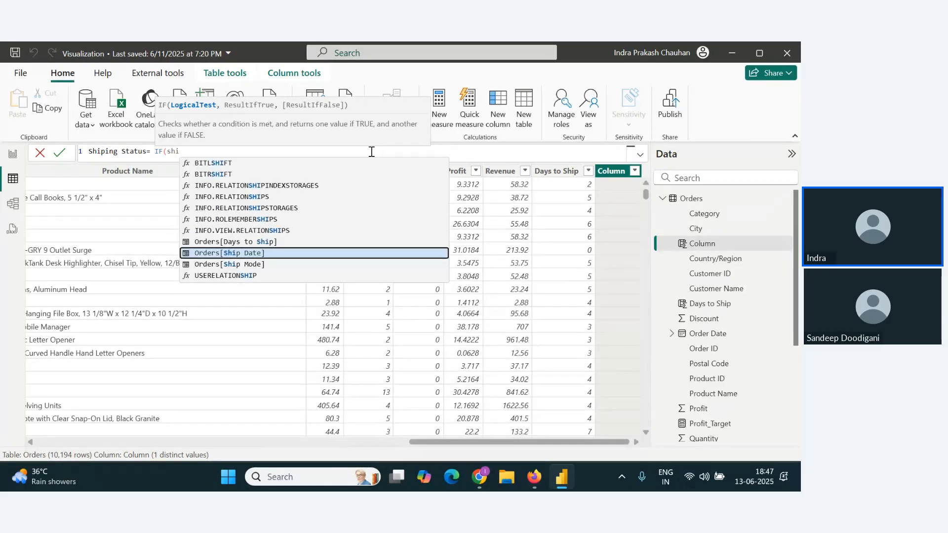
{"action": "key", "text": "Down"}
{"action": "key", "text": "Up"}
{"action": "key", "text": "Tab"}
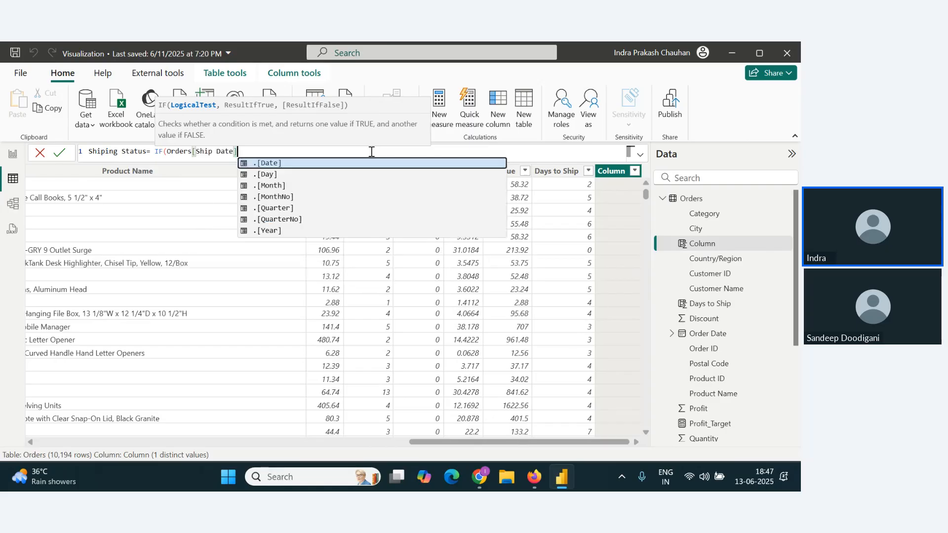
Step: Complete the IF test so the ship date is compared as <=Orders[Order Date]+2
{"action": "type", "text": "<="}
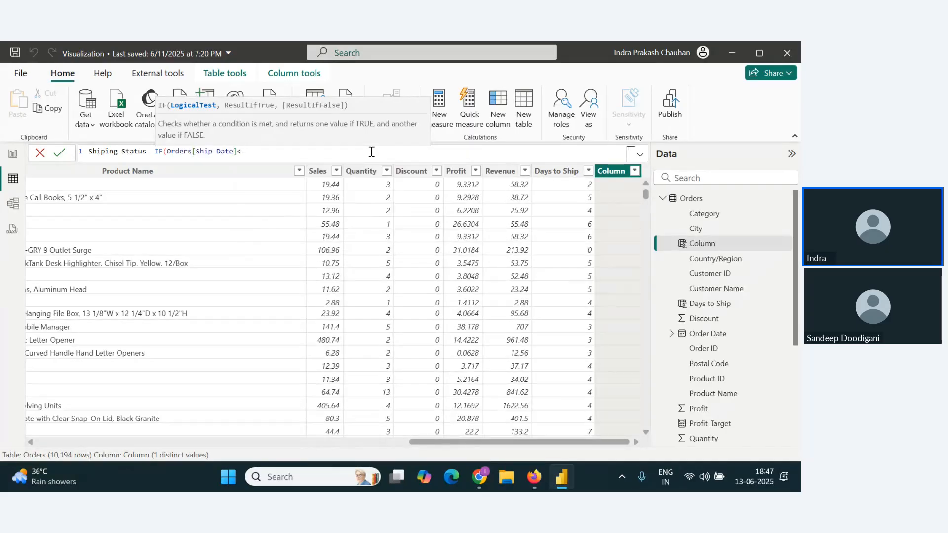
{"action": "type", "text": "order"}
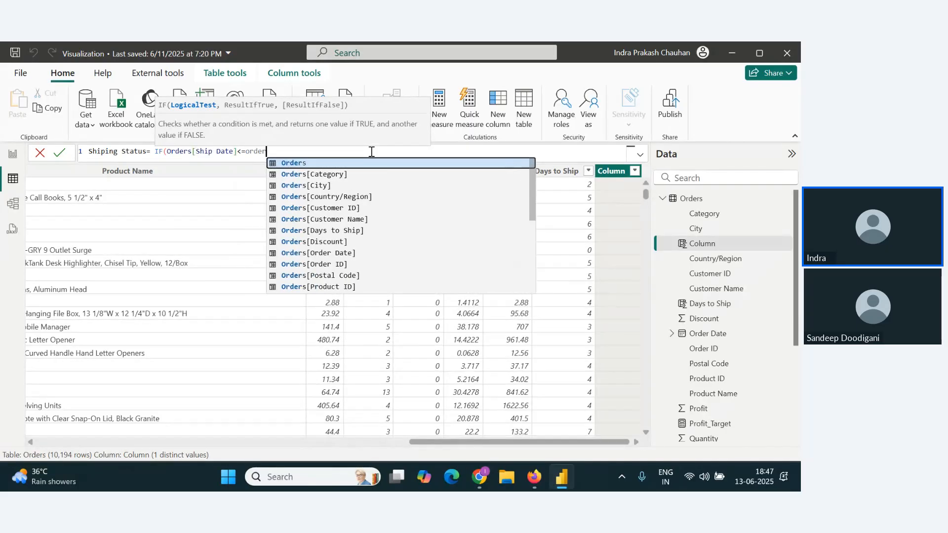
{"action": "key", "text": "Down"}
{"action": "key", "text": "Down"}
{"action": "key", "text": "Down"}
{"action": "key", "text": "Down"}
{"action": "key", "text": "Down"}
{"action": "key", "text": "Down"}
{"action": "key", "text": "Down"}
{"action": "key", "text": "Down"}
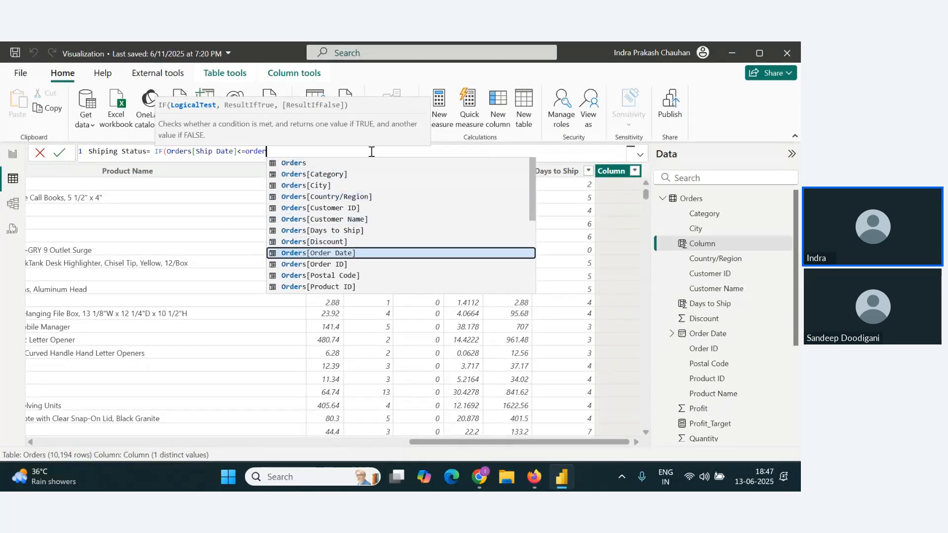
{"action": "key", "text": "Tab"}
{"action": "key", "text": "Escape"}
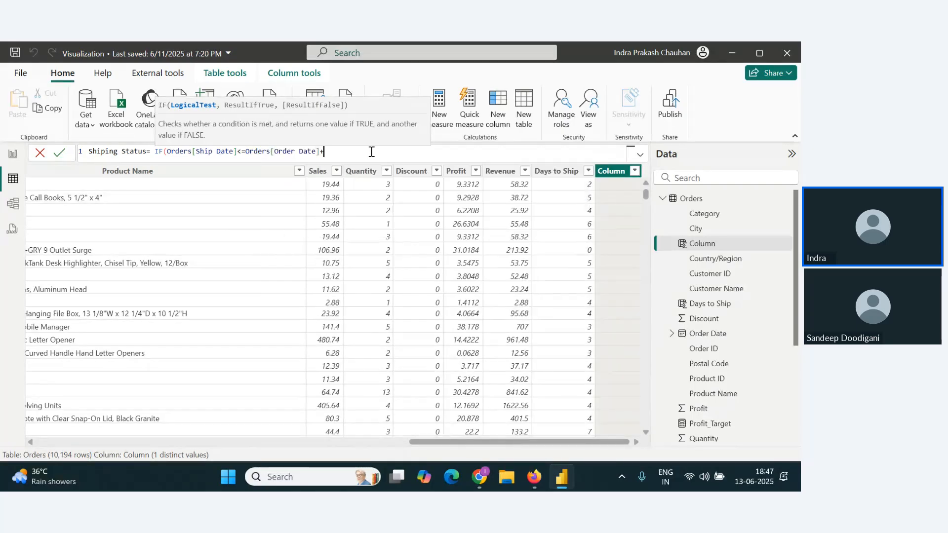
{"action": "type", "text": "+2,\""}
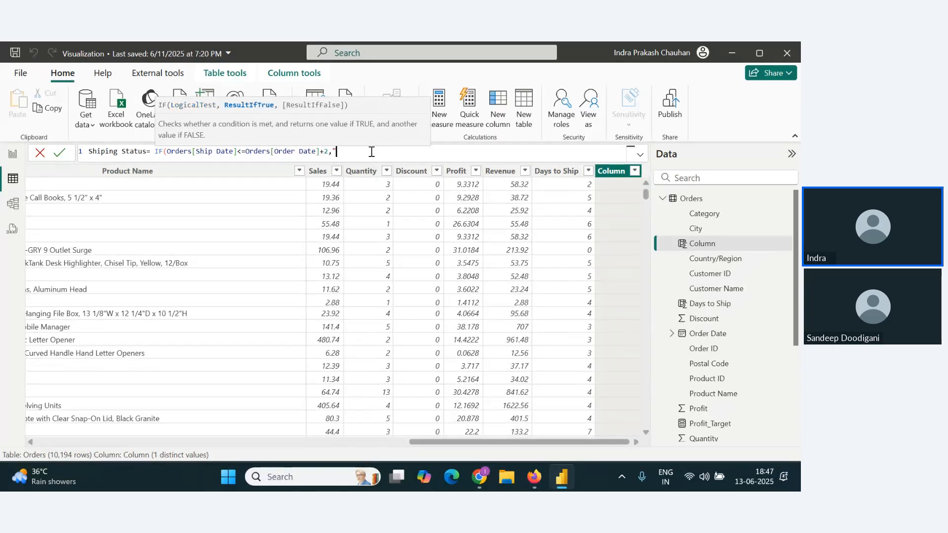
{"action": "type", "text": "Ontime"}
Step: Give the IF formula the results "On-Time" when true and "Delayed" when false, and commit the column
{"action": "key", "text": "Left"}
{"action": "key", "text": "Left"}
{"action": "key", "text": "Left"}
{"action": "type", "text": "-"}
{"action": "key", "text": "Delete"}
{"action": "type", "text": "Ti"}
{"action": "double_click", "coordinate": [371, 152]}
{"action": "key", "text": "Left"}
{"action": "key", "text": "Left"}
{"action": "key", "text": "BackSpace"}
{"action": "type", "text": "\",\"D"}
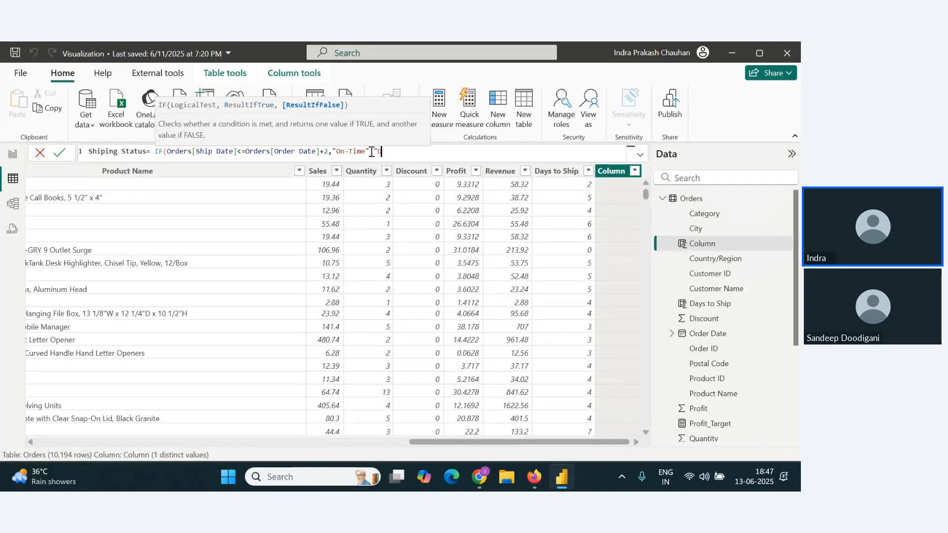
{"action": "type", "text": "elayed\")"}
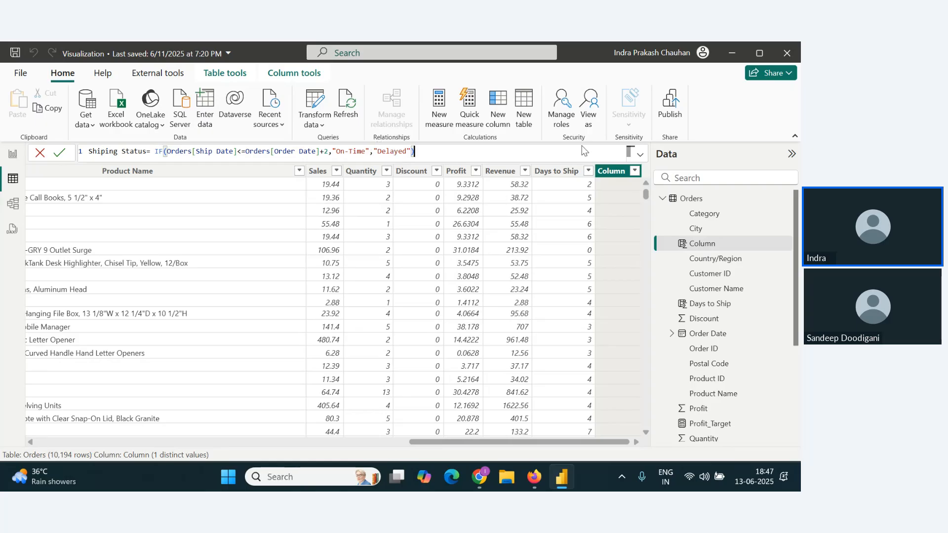
{"action": "left_click", "coordinate": [58, 157]}
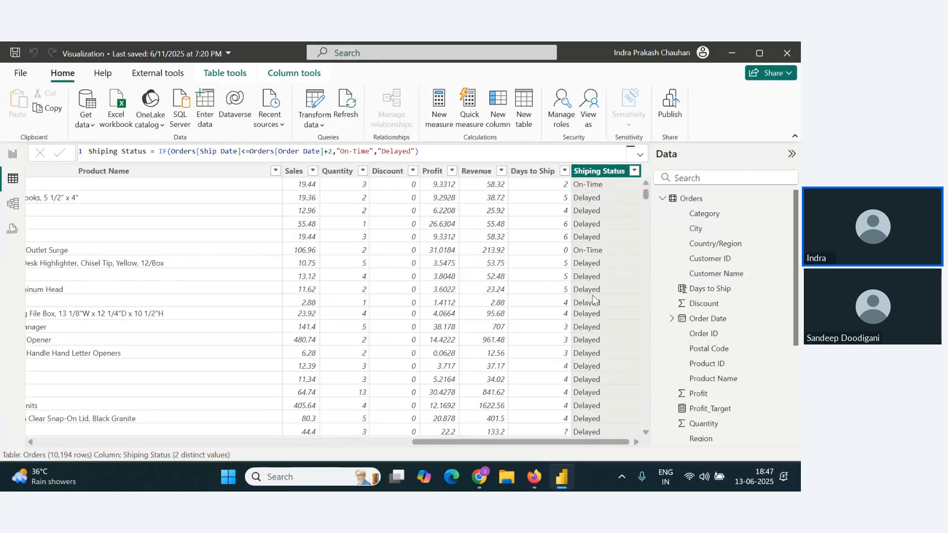
Step: Switch to Zoho Webinar to check the chat, and return to the report view in Power BI
{"action": "key", "text": "alt+Tab"}
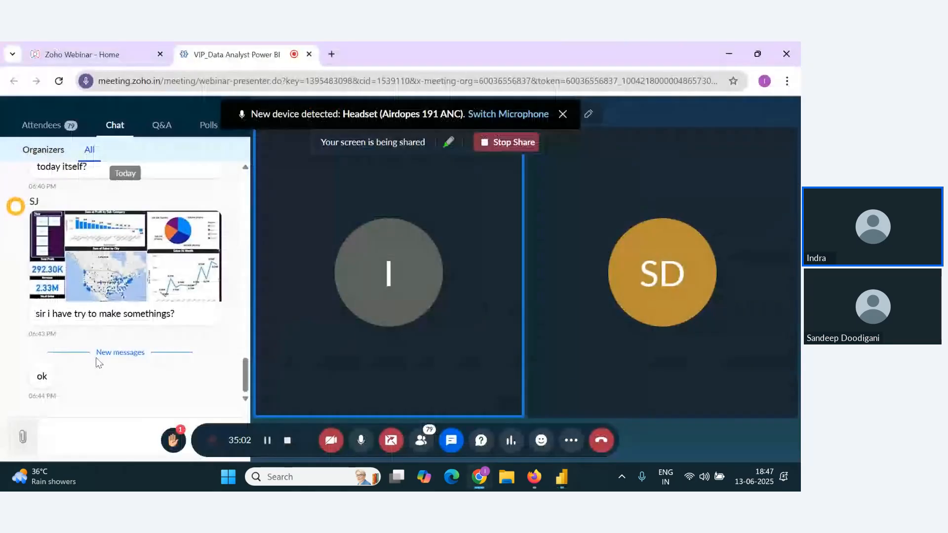
{"action": "key", "text": "alt+Tab"}
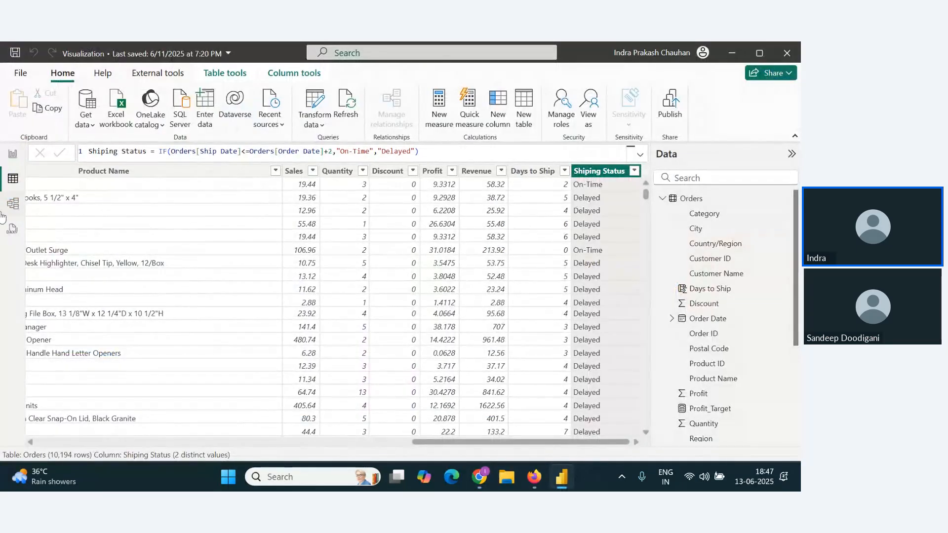
{"action": "left_click", "coordinate": [13, 159]}
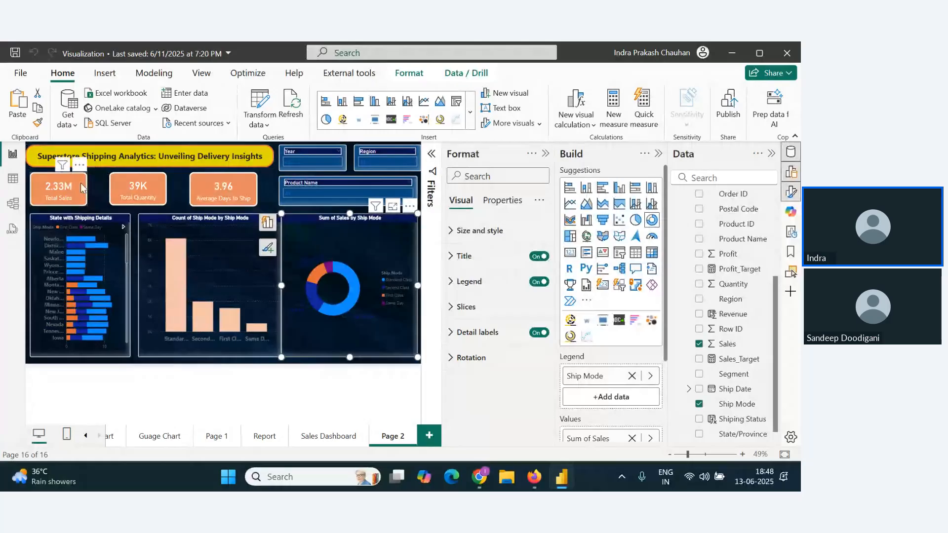
Step: Shrink the Ship Mode donut chart to free space above it and set its detail labels' color to white
{"action": "left_click_drag", "start_coordinate": [282, 214], "coordinate": [289, 262]}
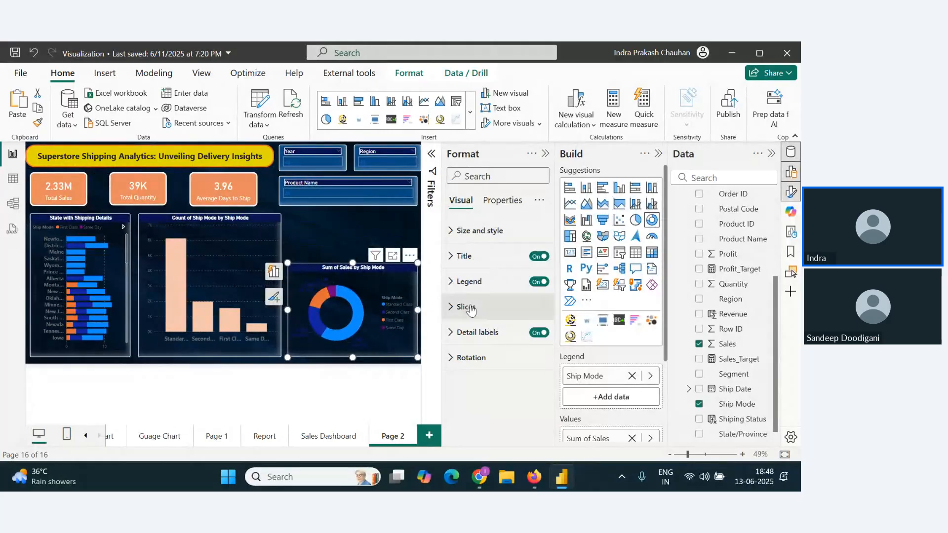
{"action": "left_click", "coordinate": [457, 337]}
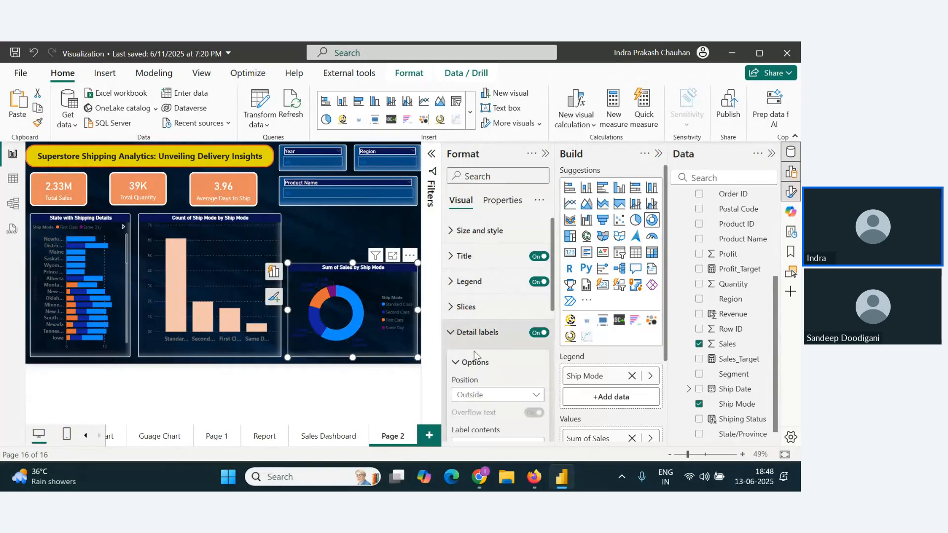
{"action": "scroll", "coordinate": [488, 321], "scroll_direction": "down", "scroll_amount": 5}
{"action": "left_click", "coordinate": [461, 247]}
{"action": "left_click", "coordinate": [465, 275]}
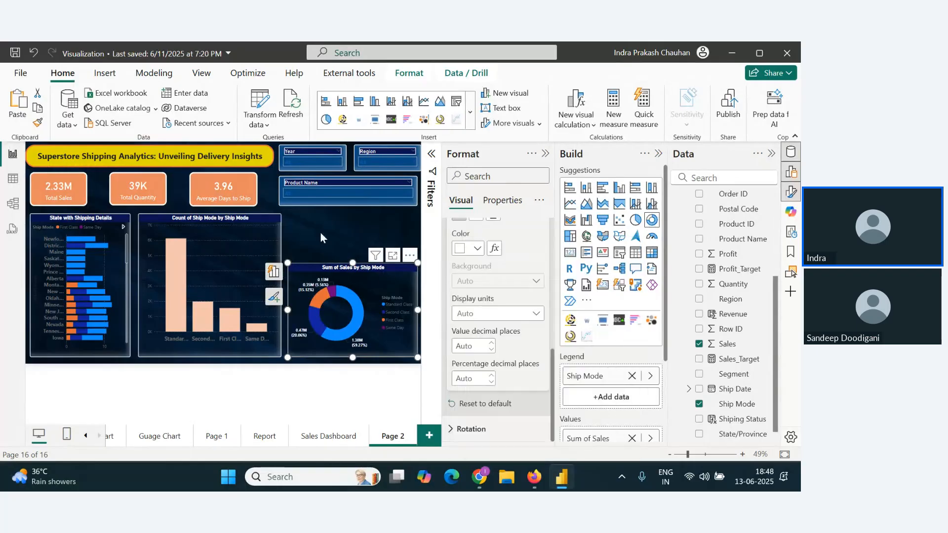
Step: Move the Sum of Sales by Ship Mode donut chart slightly down to the canvas's lower edge
{"action": "left_click", "coordinate": [320, 232]}
{"action": "left_click", "coordinate": [348, 271]}
{"action": "left_click_drag", "start_coordinate": [348, 271], "coordinate": [347, 278]}
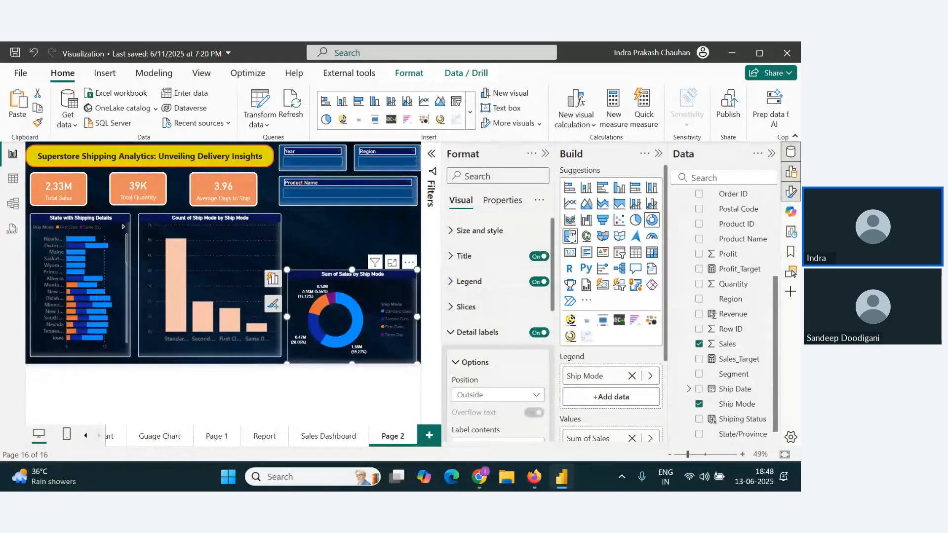
{"action": "left_click", "coordinate": [347, 239]}
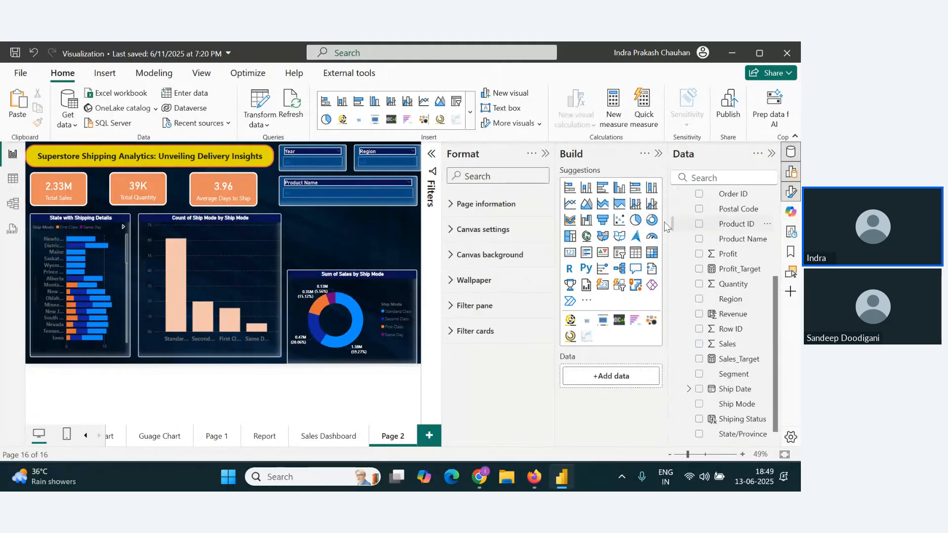
Step: Insert a donut chart above the Ship Mode donut, with Shiping Status as its legend and the count of Shiping Status as its values
{"action": "left_click", "coordinate": [651, 220]}
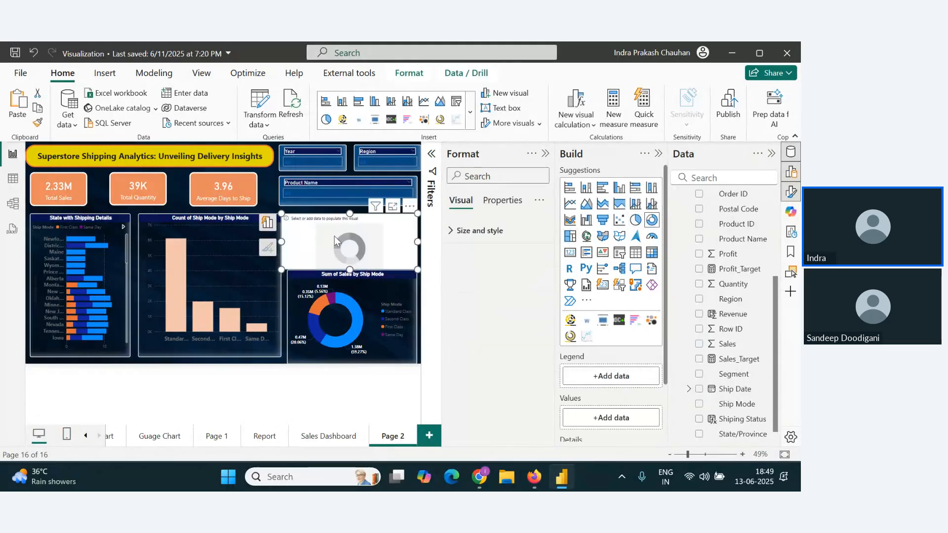
{"action": "key", "text": "Delete"}
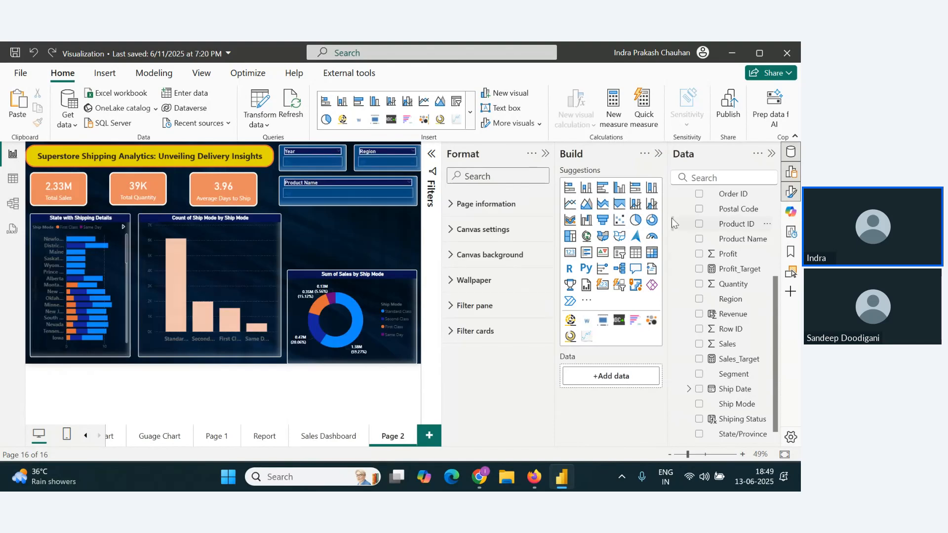
{"action": "left_click", "coordinate": [651, 220]}
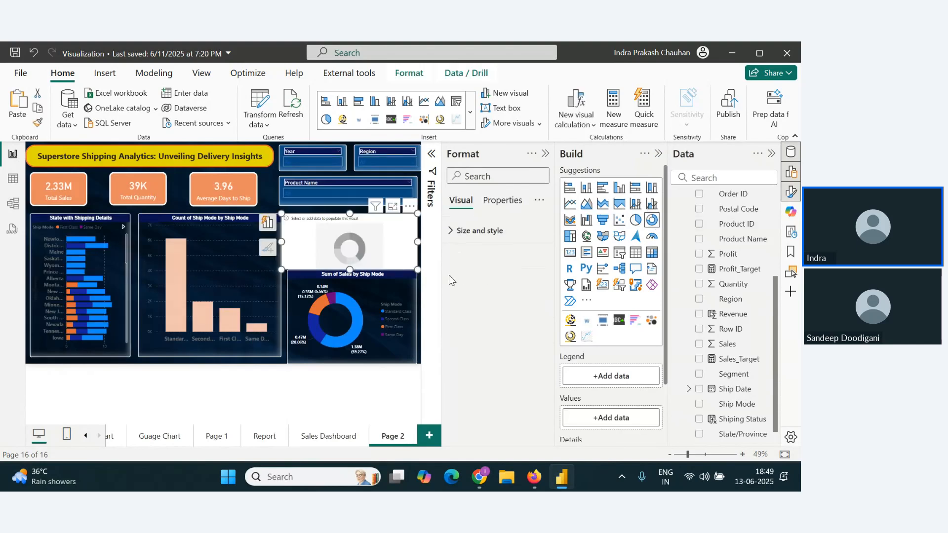
{"action": "scroll", "coordinate": [582, 355], "scroll_direction": "down", "scroll_amount": 1}
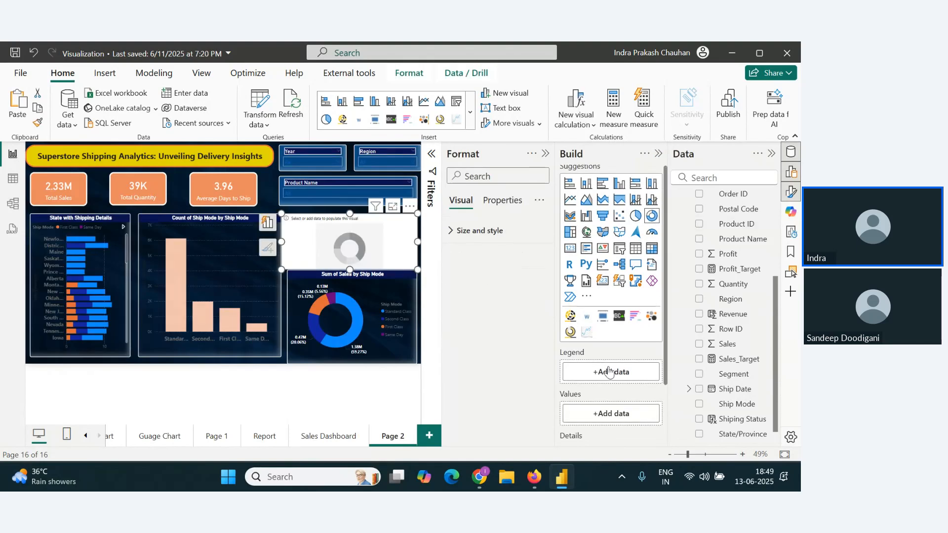
{"action": "scroll", "coordinate": [609, 372], "scroll_direction": "down", "scroll_amount": 3}
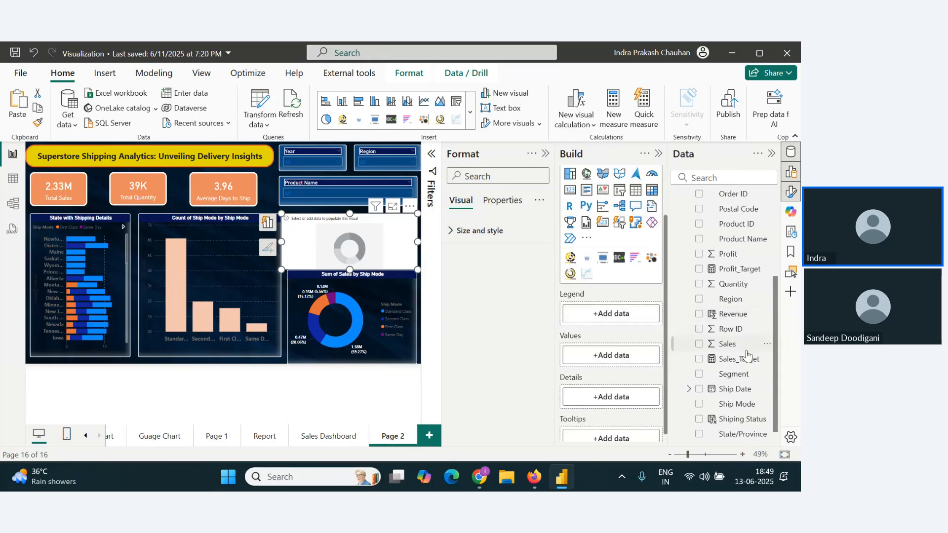
{"action": "scroll", "coordinate": [743, 306], "scroll_direction": "up", "scroll_amount": 3}
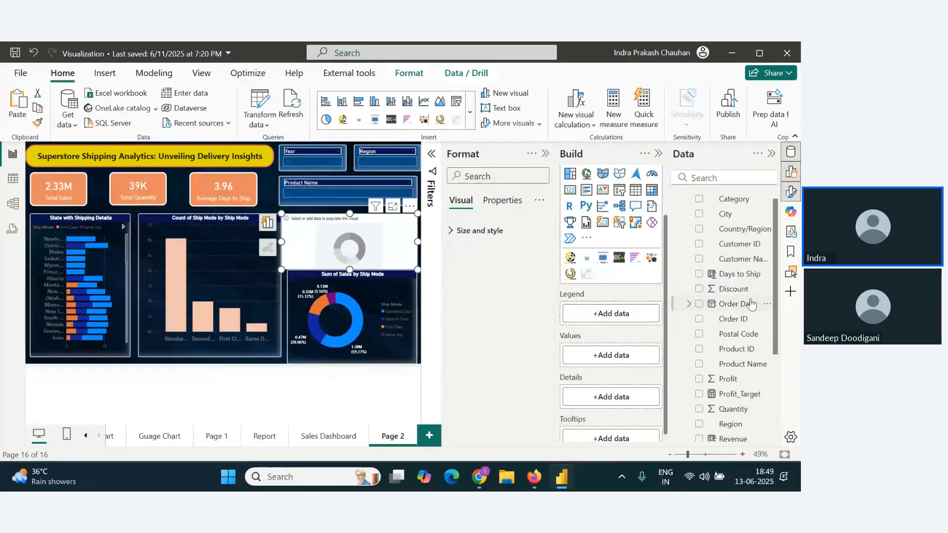
{"action": "scroll", "coordinate": [739, 390], "scroll_direction": "down", "scroll_amount": 5}
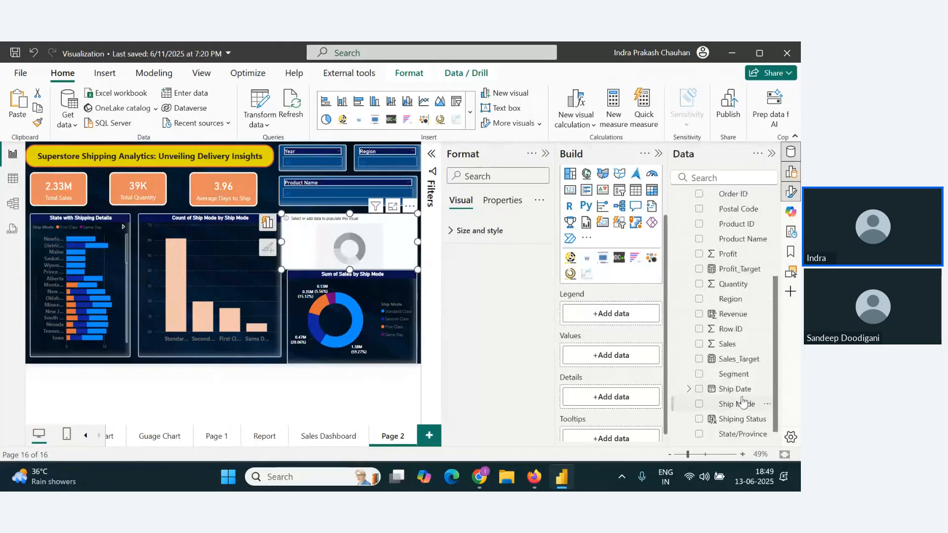
{"action": "left_click_drag", "start_coordinate": [741, 418], "coordinate": [631, 323]}
{"action": "scroll", "coordinate": [746, 422], "scroll_direction": "down", "scroll_amount": 1}
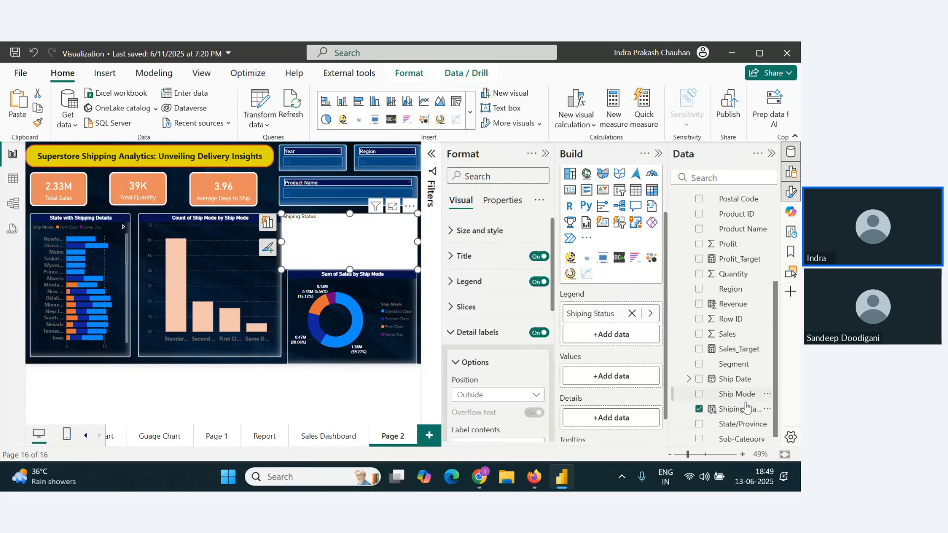
{"action": "left_click_drag", "start_coordinate": [740, 403], "coordinate": [641, 381]}
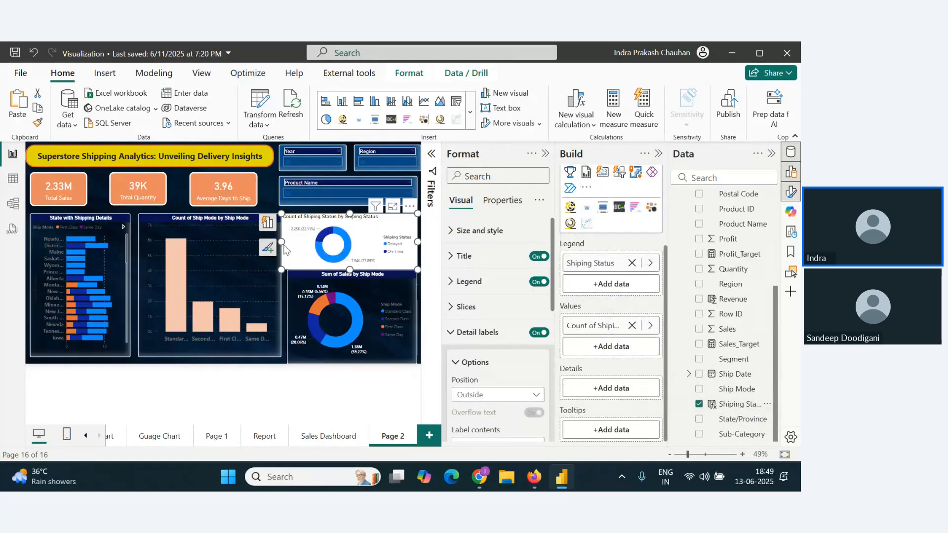
Step: Copy the column chart's formatting to the Shiping Status donut chart with Format Painter and make its detail labels white
{"action": "left_click", "coordinate": [205, 235]}
{"action": "left_click", "coordinate": [37, 123]}
{"action": "left_click", "coordinate": [392, 264]}
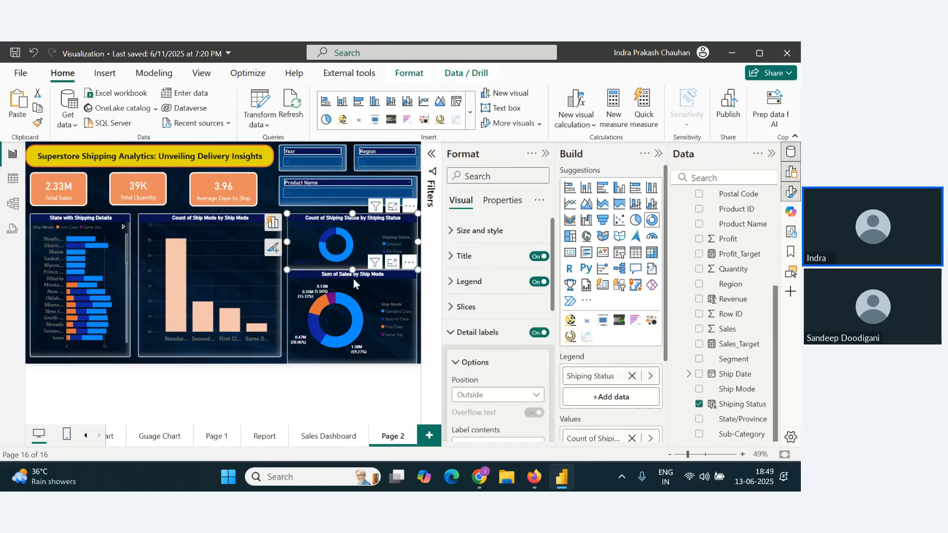
{"action": "scroll", "coordinate": [474, 295], "scroll_direction": "down", "scroll_amount": 5}
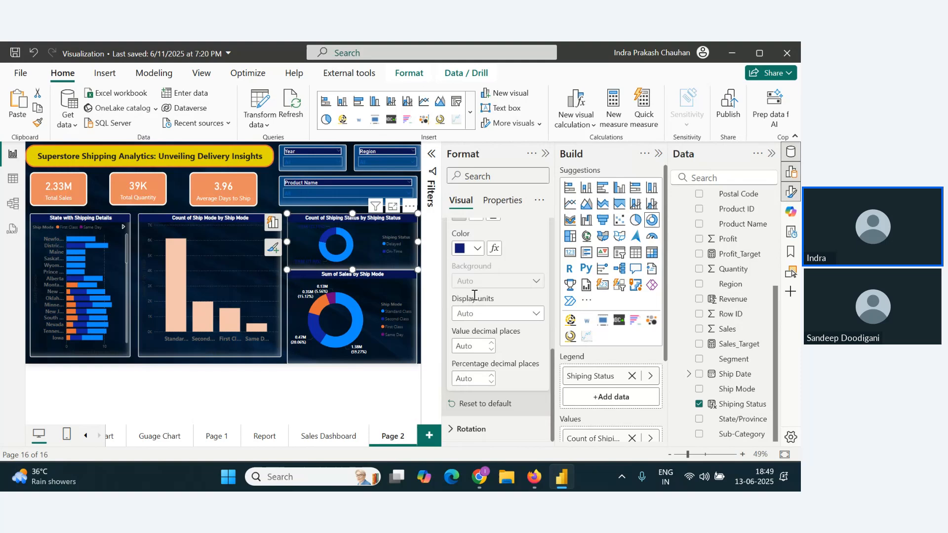
{"action": "left_click", "coordinate": [474, 248]}
{"action": "left_click", "coordinate": [469, 269]}
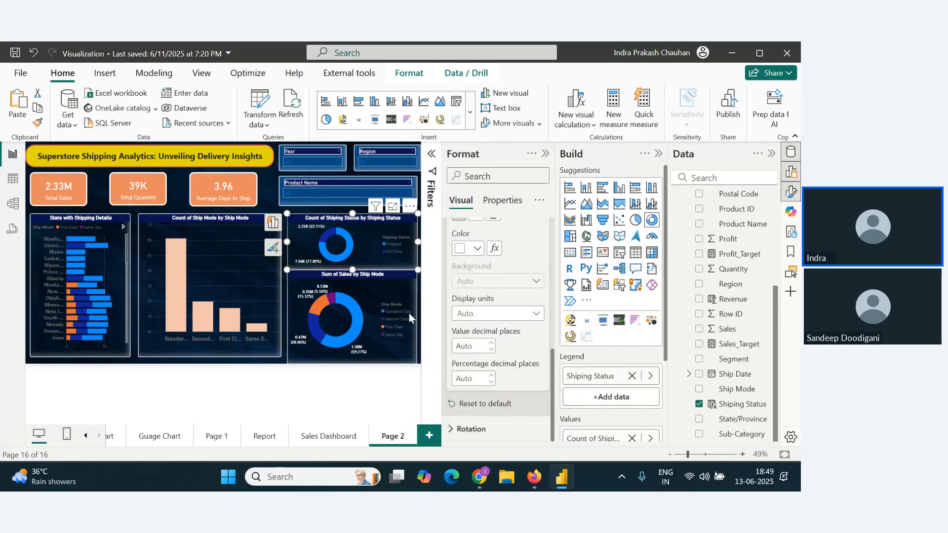
Step: Reduce the Sum of Sales by Ship Mode donut chart's height slightly from its upper edge
{"action": "left_click", "coordinate": [374, 298]}
{"action": "left_click_drag", "start_coordinate": [353, 271], "coordinate": [354, 281]}
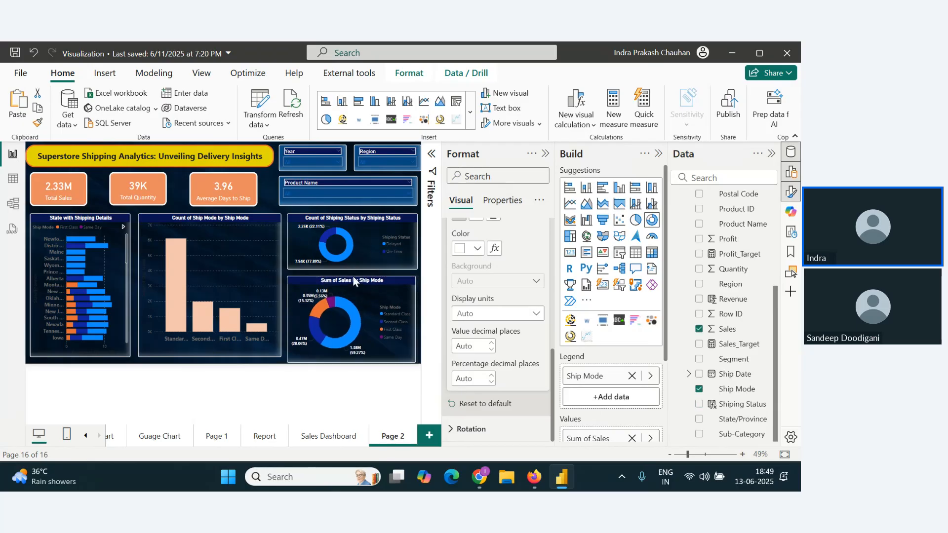
Step: Check the webinar chat in the browser, return to the Power BI report, and collapse the Data and Build panes to enlarge the canvas
{"action": "left_click", "coordinate": [414, 257]}
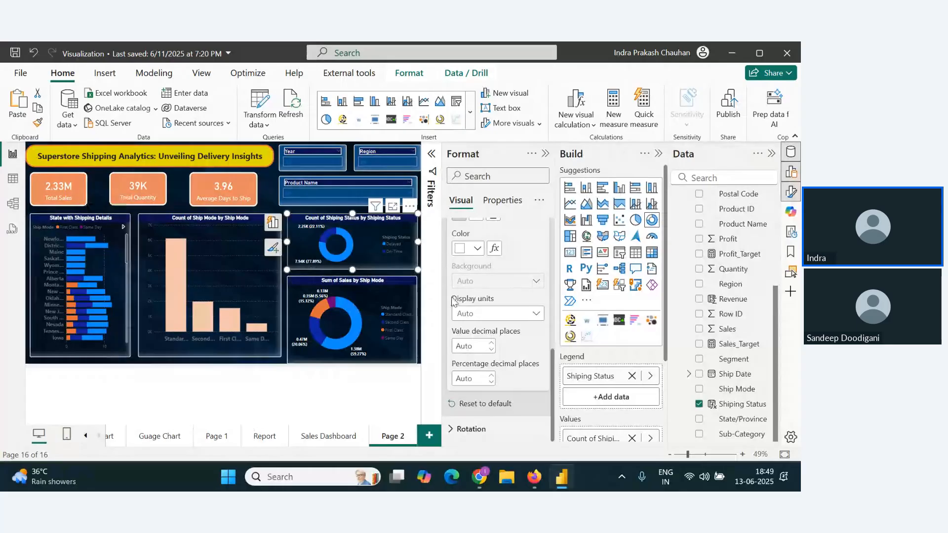
{"action": "key", "text": "alt+Tab"}
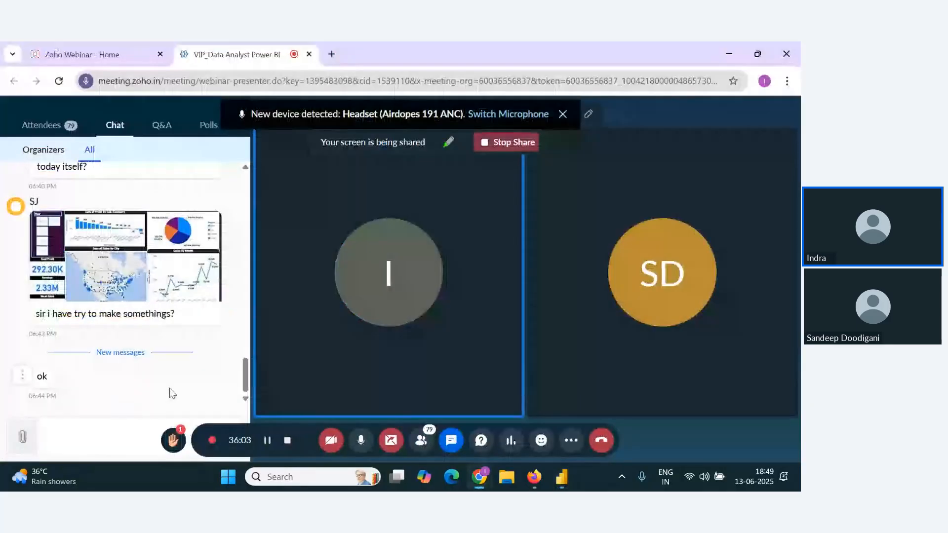
{"action": "key", "text": "alt+Tab"}
{"action": "left_click", "coordinate": [772, 154]}
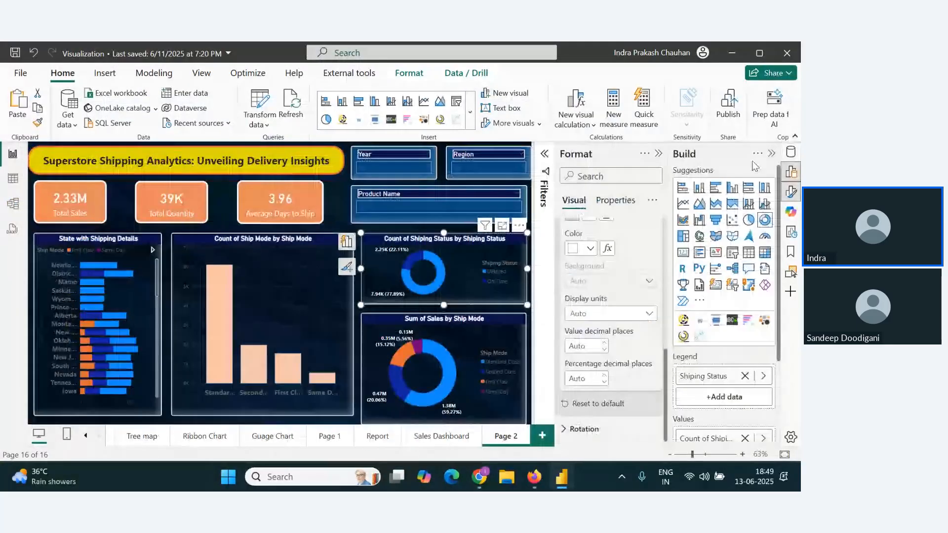
{"action": "left_click", "coordinate": [771, 154]}
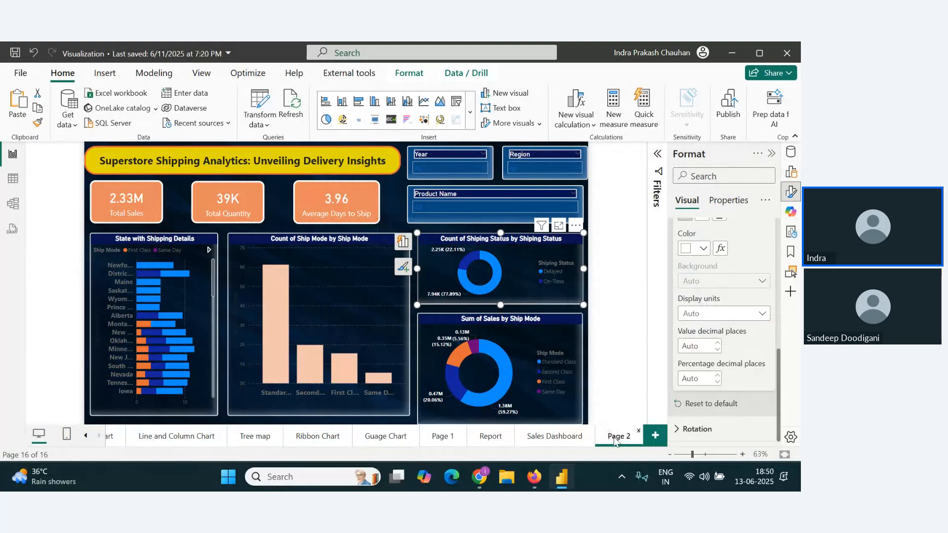
Step: Start renaming the dashboard's report page, Page 2, entering "Shipp" as the beginning of the new name
{"action": "left_click", "coordinate": [585, 437]}
{"action": "right_click", "coordinate": [617, 437]}
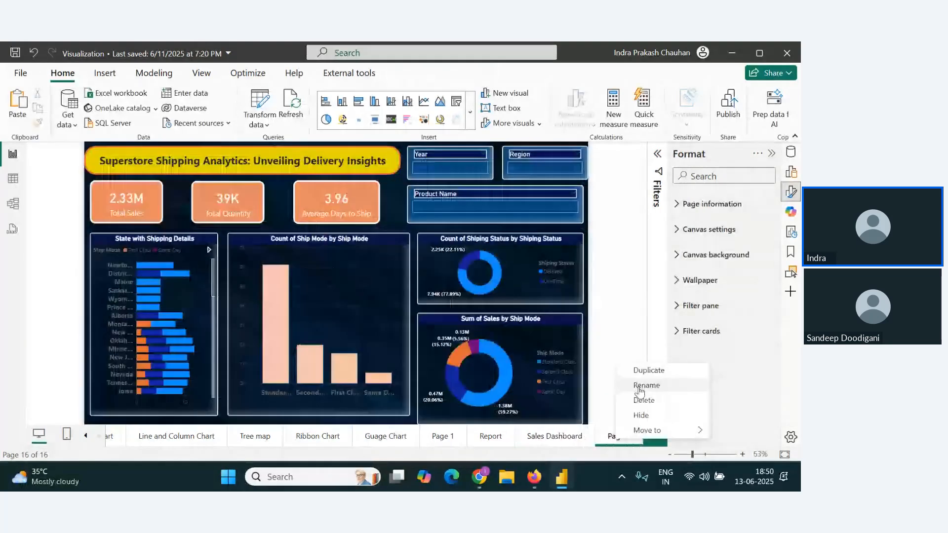
{"action": "left_click", "coordinate": [640, 385]}
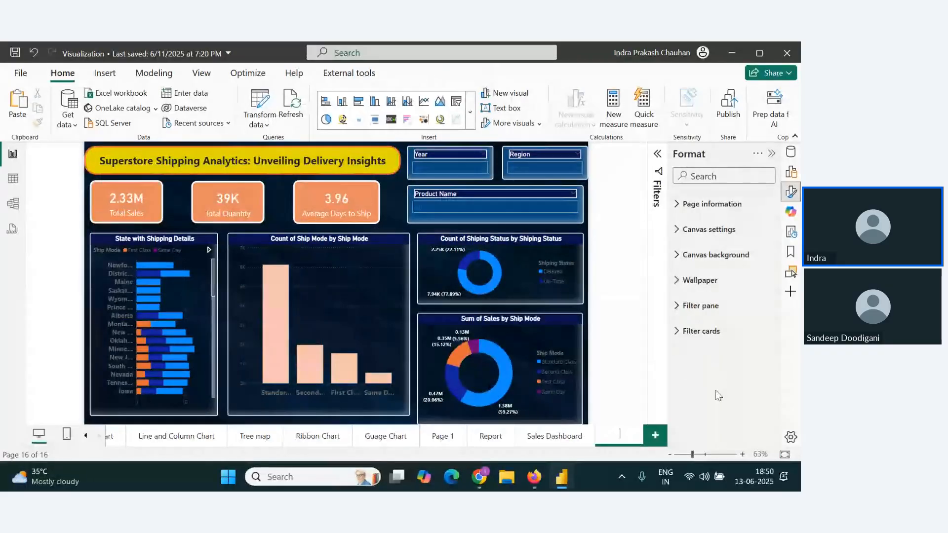
{"action": "type", "text": "Shipp"}
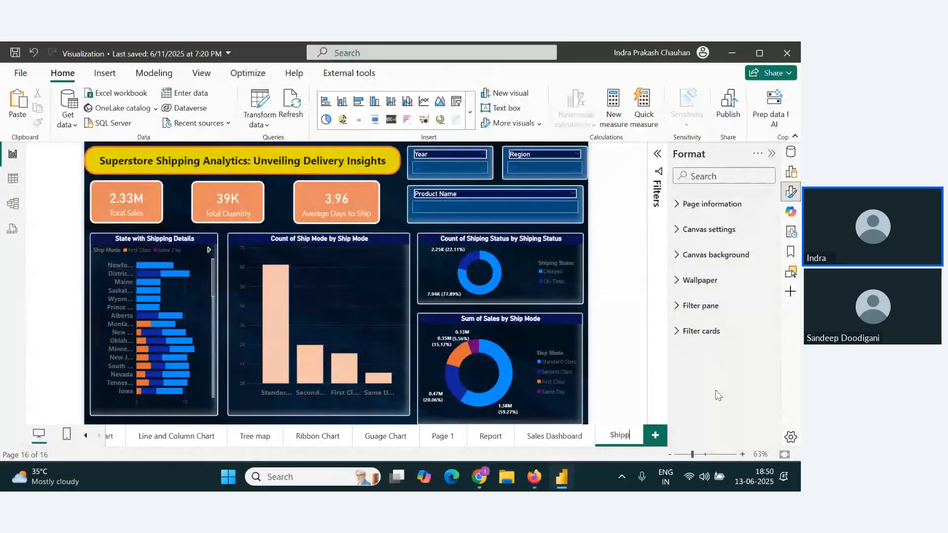